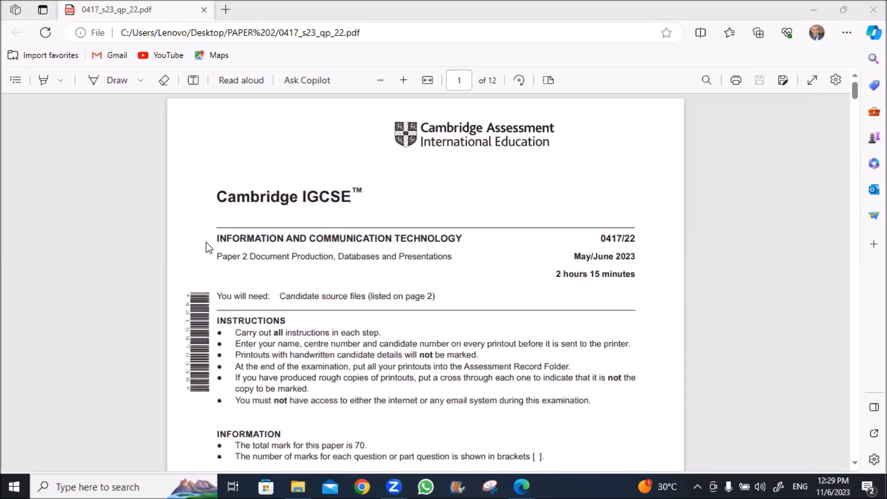
Select the subject heading, title line and paper code 0417/22 on page 1
{"action": "left_click_drag", "start_coordinate": [215, 239], "coordinate": [462, 239]}
{"action": "left_click_drag", "start_coordinate": [217, 259], "coordinate": [256, 259]}
{"action": "left_click_drag", "start_coordinate": [576, 257], "coordinate": [629, 254]}
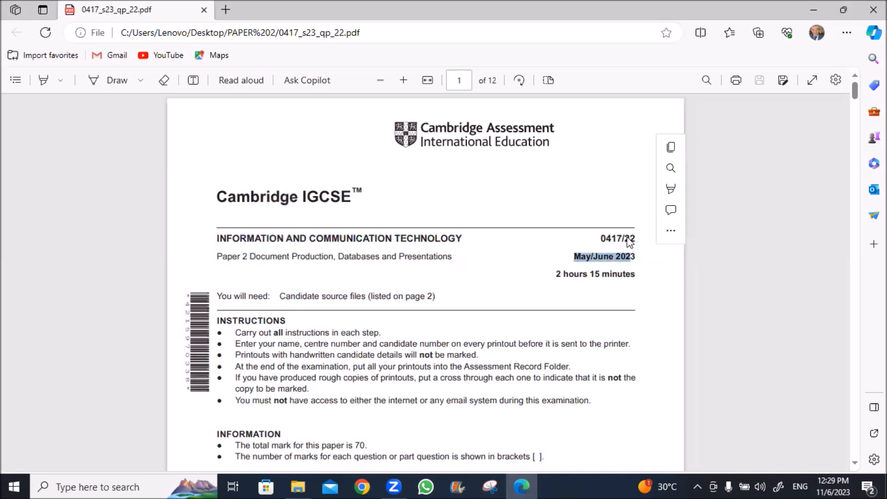
{"action": "left_click", "coordinate": [612, 239]}
{"action": "left_click_drag", "start_coordinate": [602, 238], "coordinate": [637, 240]}
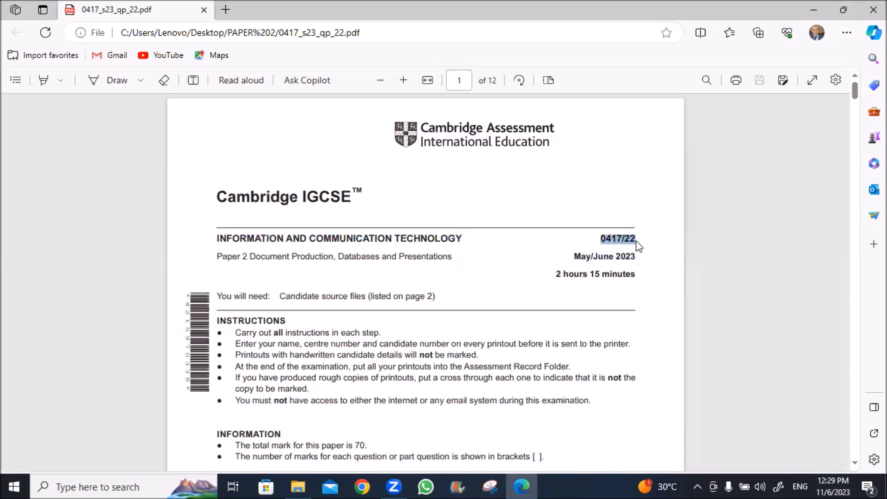
Switch the highlighter colour to blue and scroll down to page 6, Task 3 – Database
{"action": "left_click", "coordinate": [61, 82]}
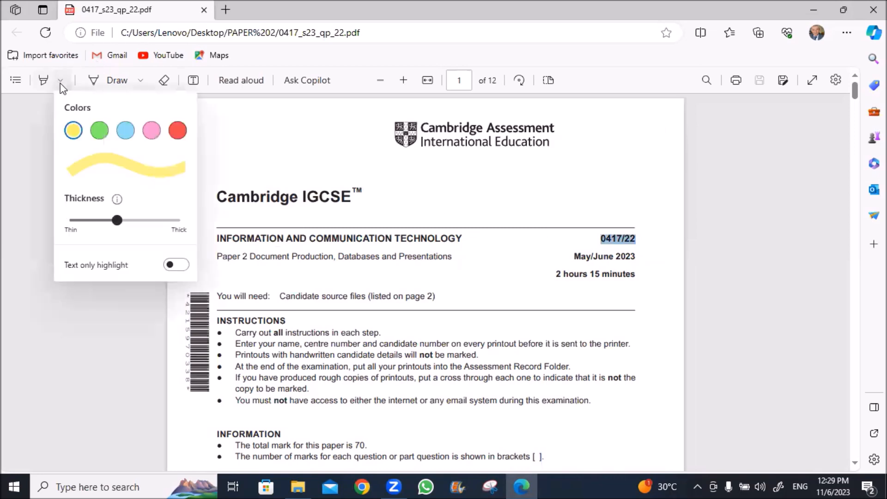
{"action": "left_click", "coordinate": [126, 131]}
{"action": "scroll", "coordinate": [381, 228], "scroll_direction": "down", "scroll_amount": 20}
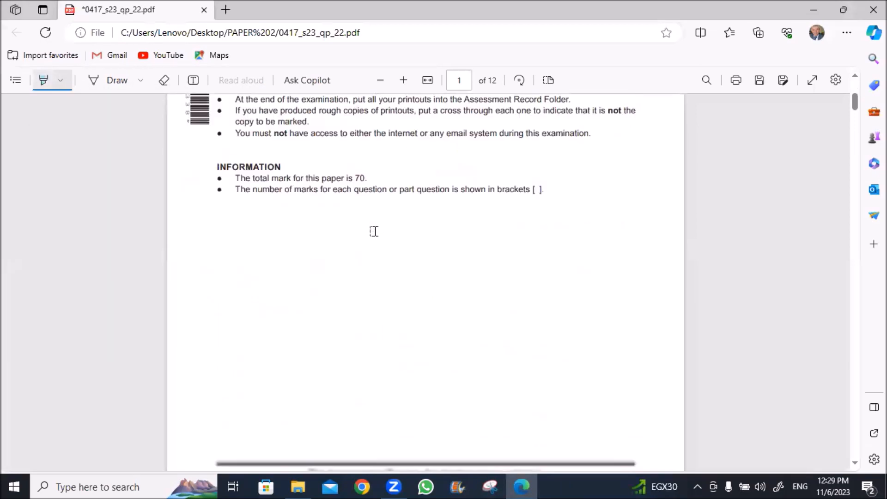
{"action": "scroll", "coordinate": [374, 231], "scroll_direction": "down", "scroll_amount": 20}
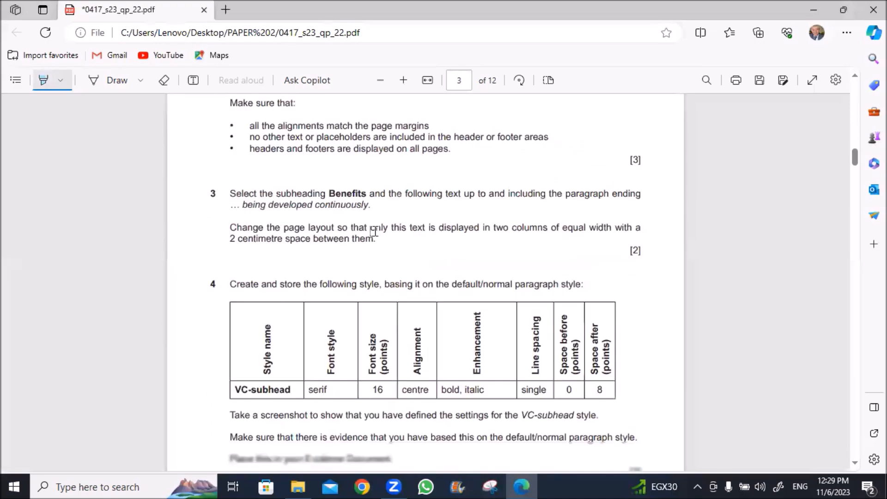
{"action": "scroll", "coordinate": [374, 231], "scroll_direction": "down", "scroll_amount": 15}
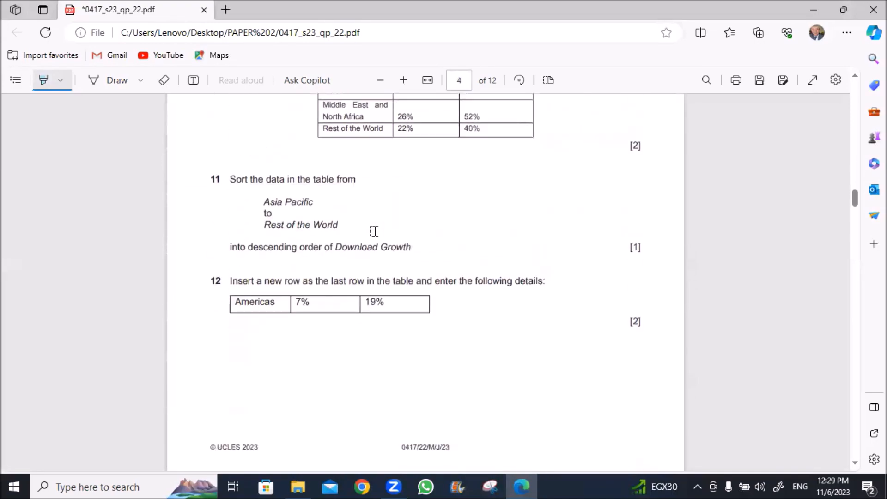
{"action": "scroll", "coordinate": [373, 231], "scroll_direction": "down", "scroll_amount": 10}
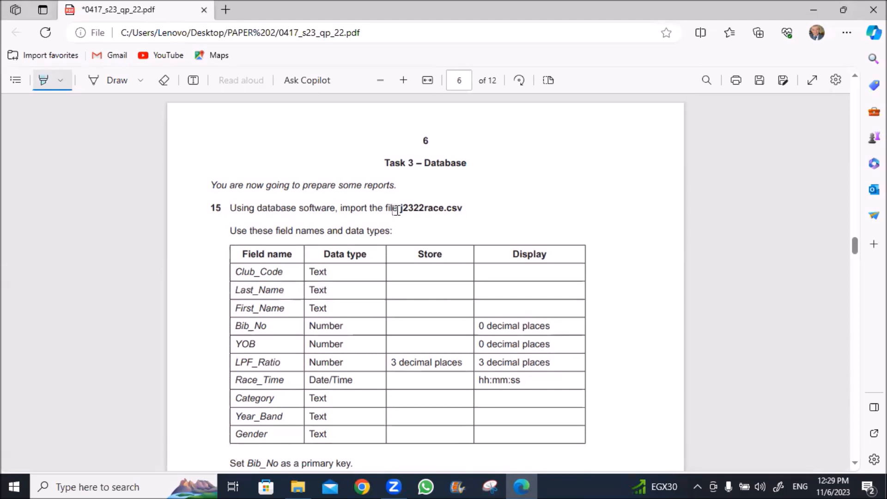
Highlight the file name j2322race.csv and the field name Bib_No in blue
{"action": "left_click_drag", "start_coordinate": [401, 208], "coordinate": [468, 209]}
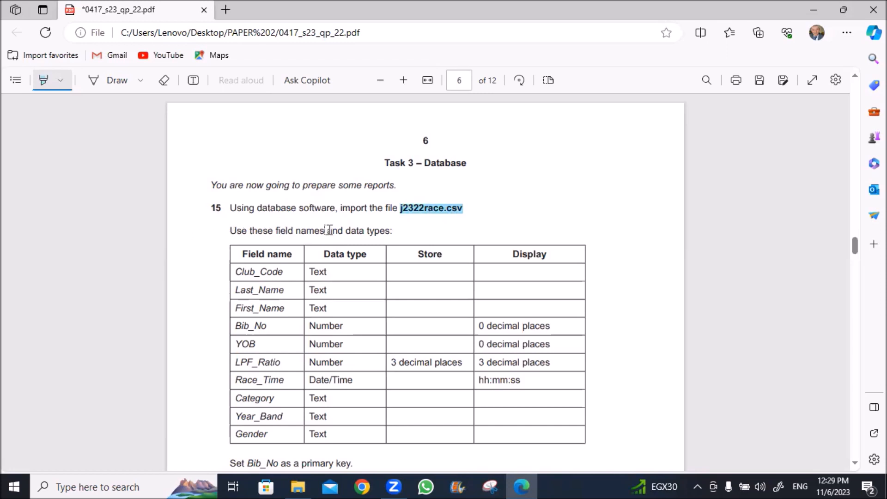
{"action": "scroll", "coordinate": [250, 238], "scroll_direction": "down", "scroll_amount": 2}
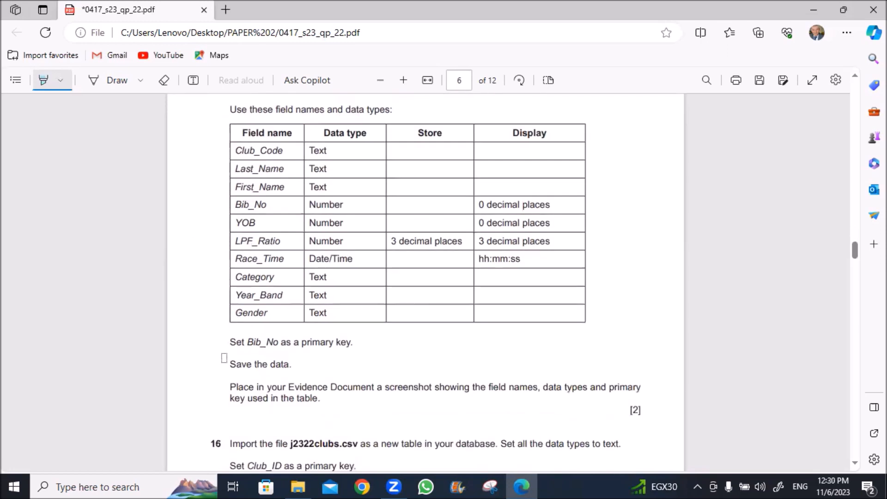
{"action": "left_click_drag", "start_coordinate": [248, 344], "coordinate": [281, 346]}
{"action": "double_click", "coordinate": [261, 346]}
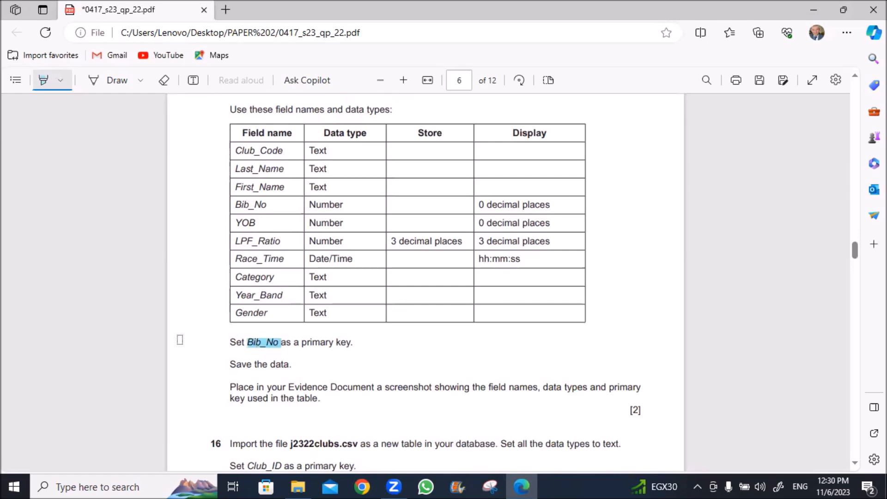
{"action": "scroll", "coordinate": [177, 339], "scroll_direction": "up", "scroll_amount": 2}
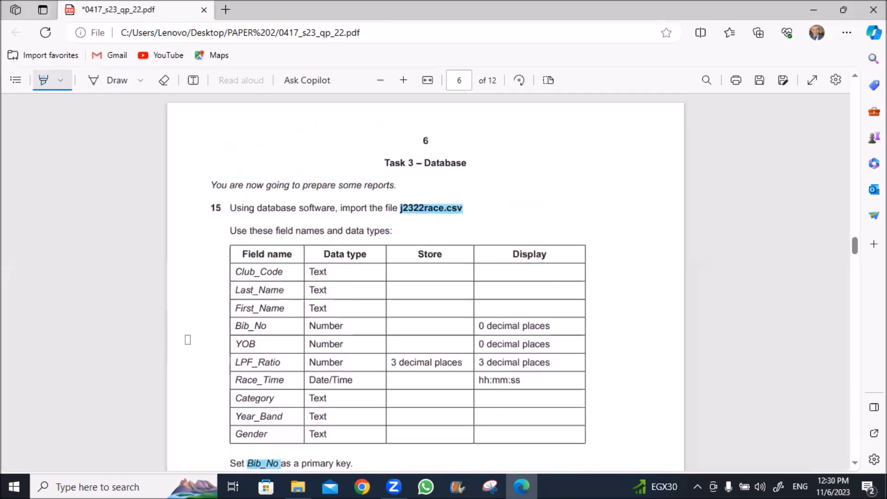
{"action": "left_click", "coordinate": [21, 485]}
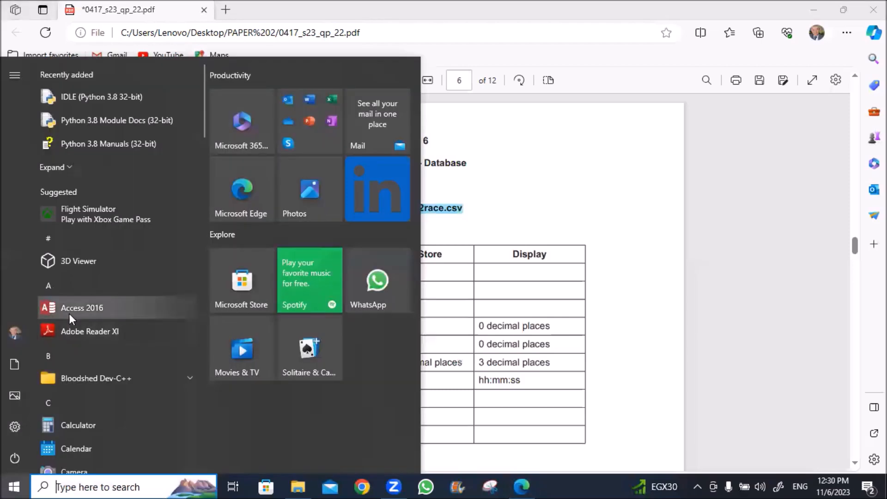
Create a blank desktop database named june2322 in Desktop > PAPER 2 > confidential source files
{"action": "left_click", "coordinate": [70, 312]}
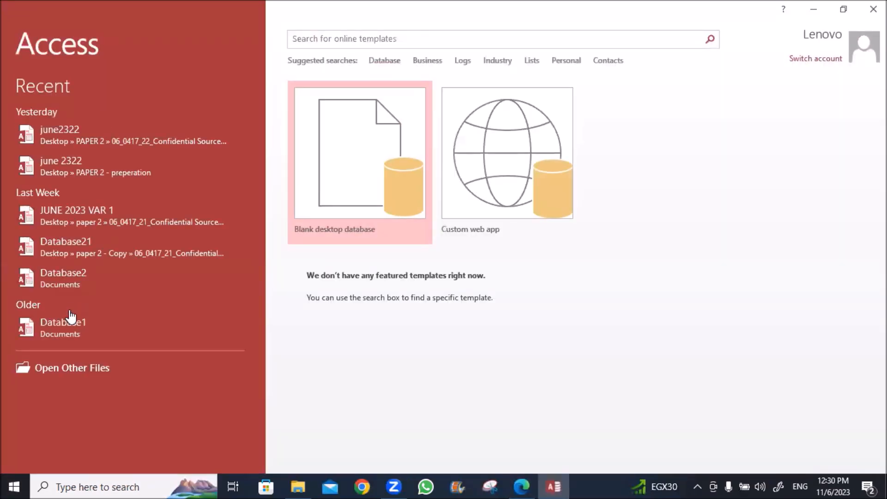
{"action": "left_click", "coordinate": [357, 168]}
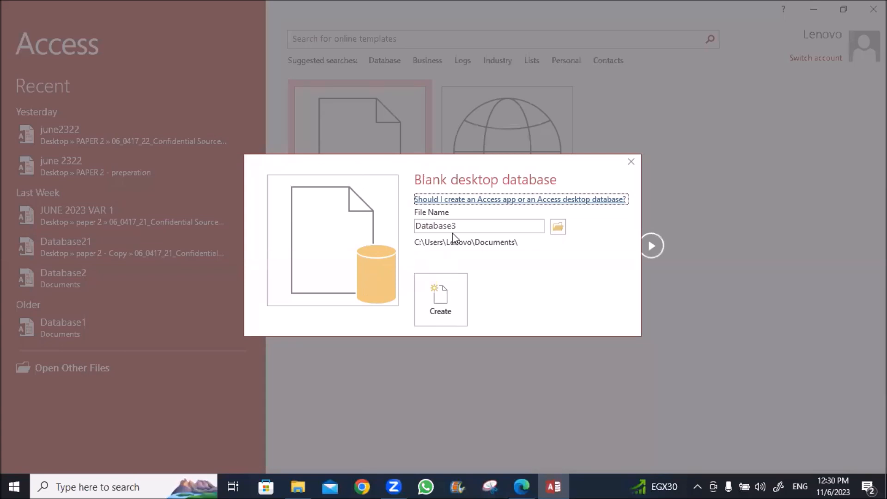
{"action": "left_click", "coordinate": [559, 227]}
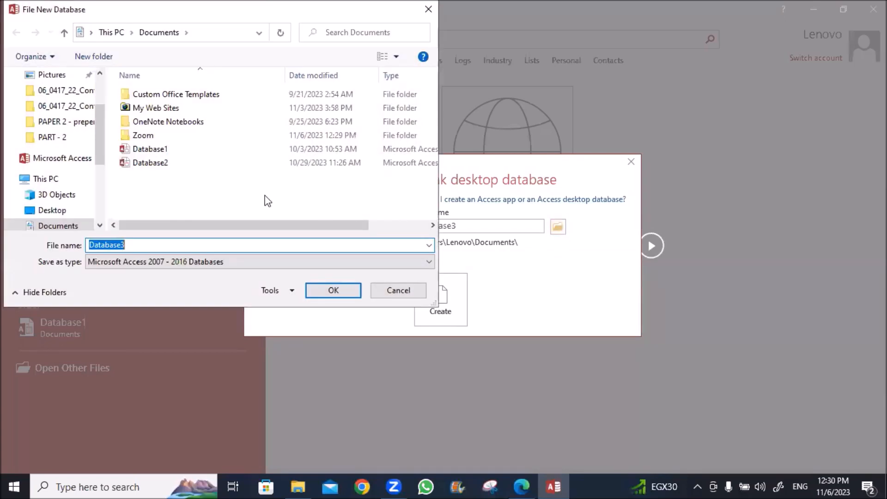
{"action": "left_click", "coordinate": [51, 211]}
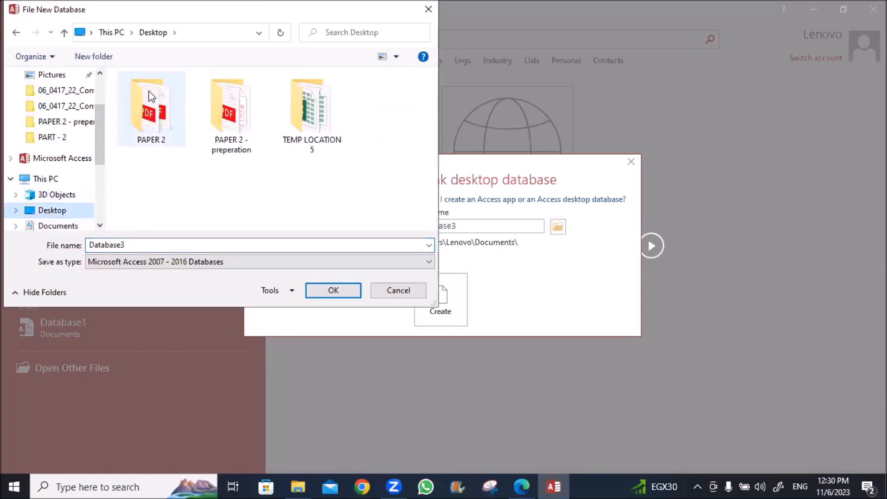
{"action": "double_click", "coordinate": [154, 114]}
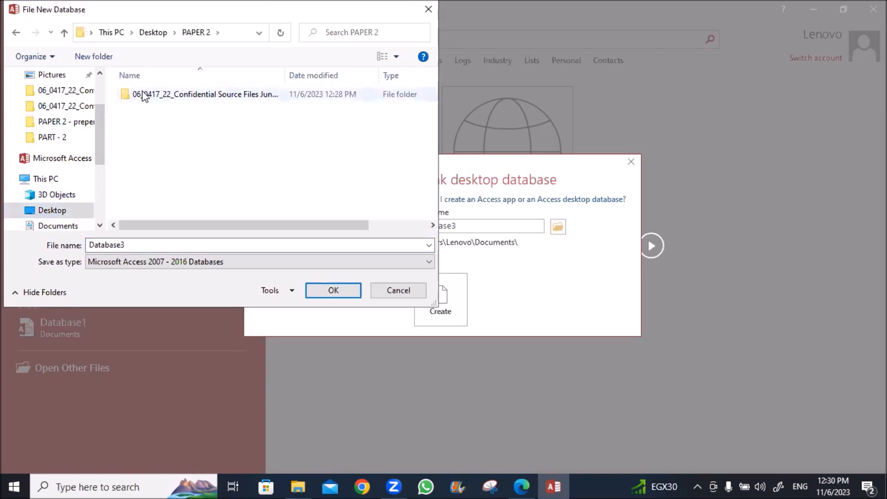
{"action": "double_click", "coordinate": [154, 94]}
{"action": "double_click", "coordinate": [142, 244]}
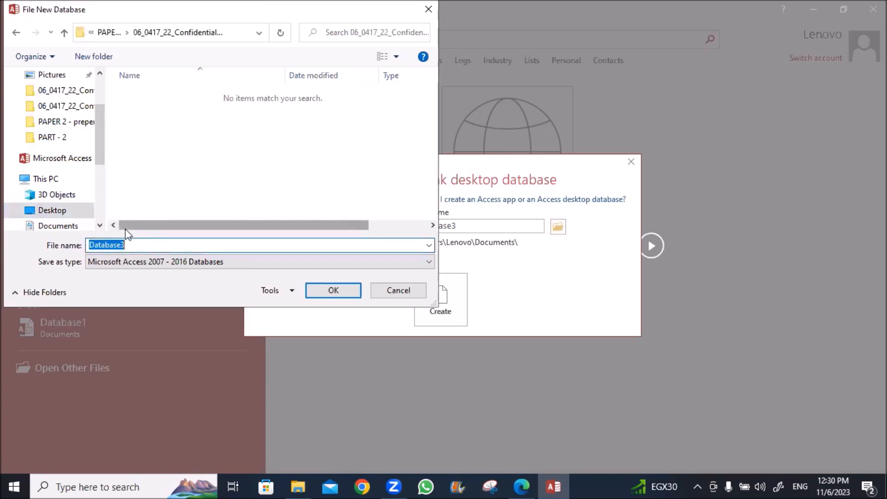
{"action": "type", "text": "june2322"}
{"action": "left_click", "coordinate": [331, 290]}
{"action": "left_click", "coordinate": [433, 310]}
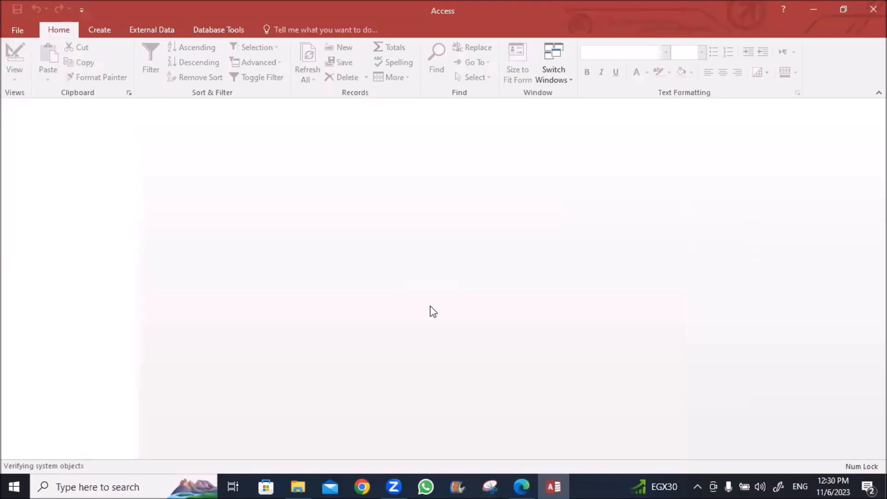
Import the text file j2322race from the confidential source files folder into a new table
{"action": "left_click", "coordinate": [37, 154]}
{"action": "right_click", "coordinate": [37, 155]}
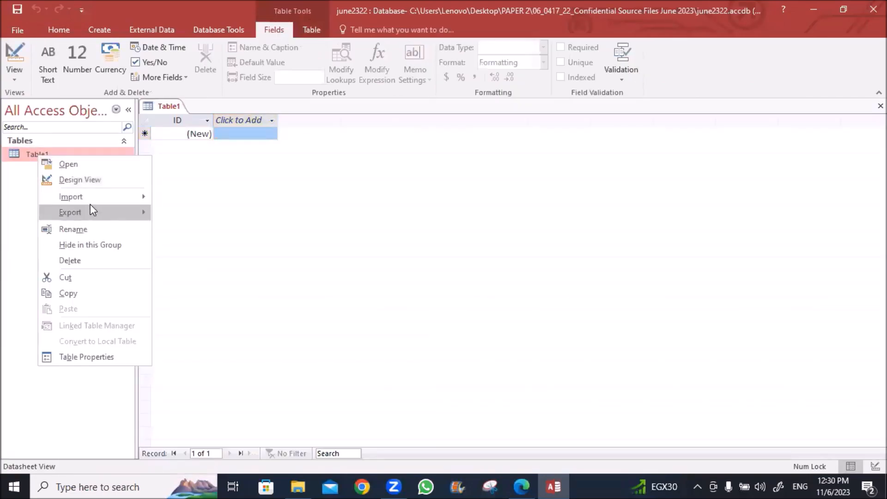
{"action": "mouse_move", "coordinate": [91, 212]}
{"action": "left_click", "coordinate": [180, 248]}
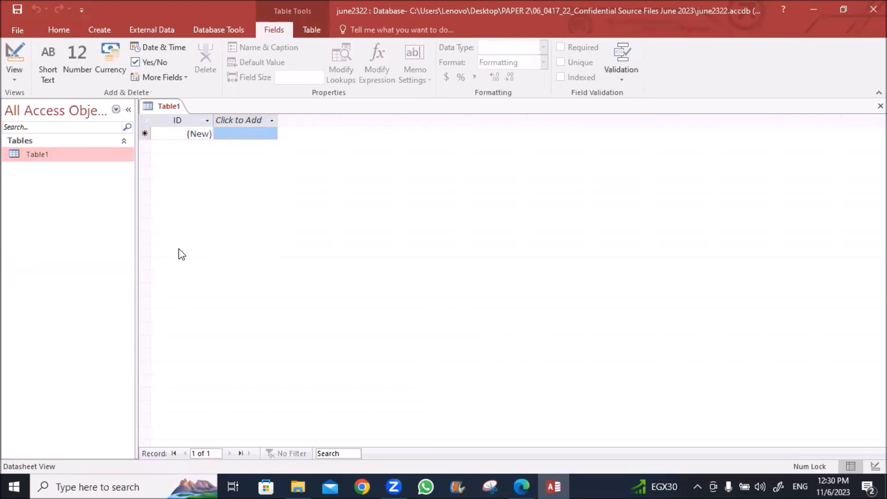
{"action": "left_click", "coordinate": [633, 156]}
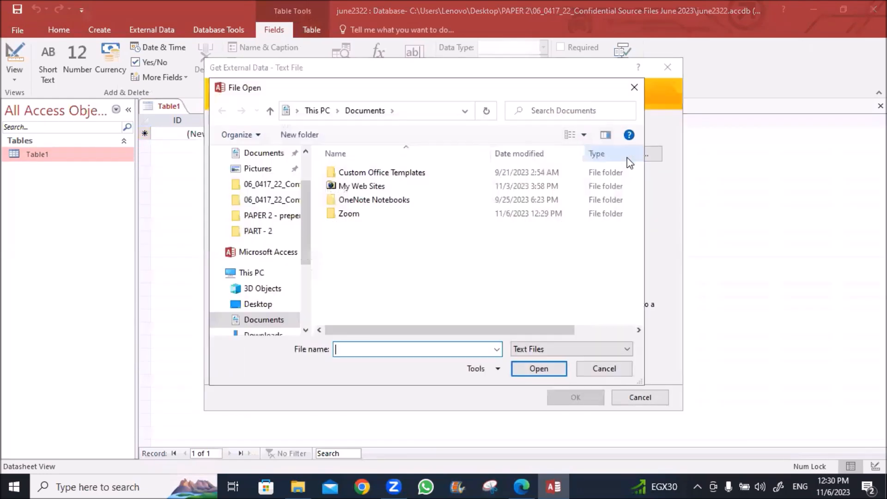
{"action": "left_click", "coordinate": [255, 305]}
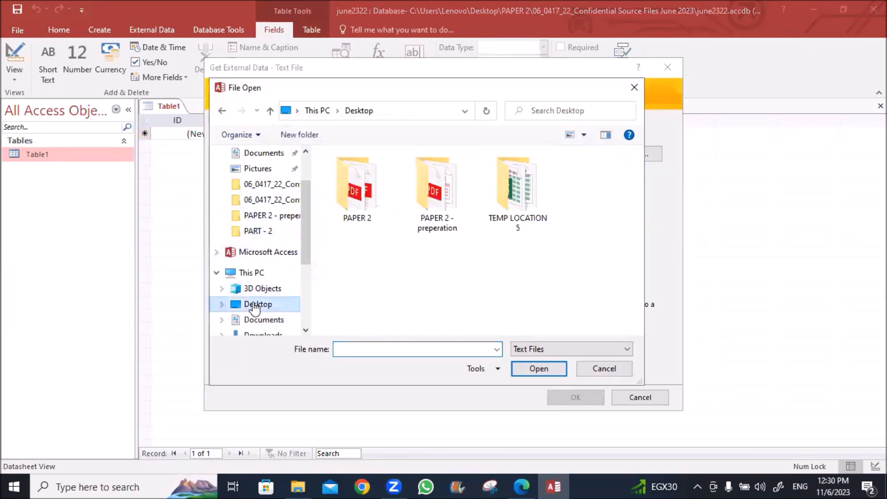
{"action": "double_click", "coordinate": [343, 191]}
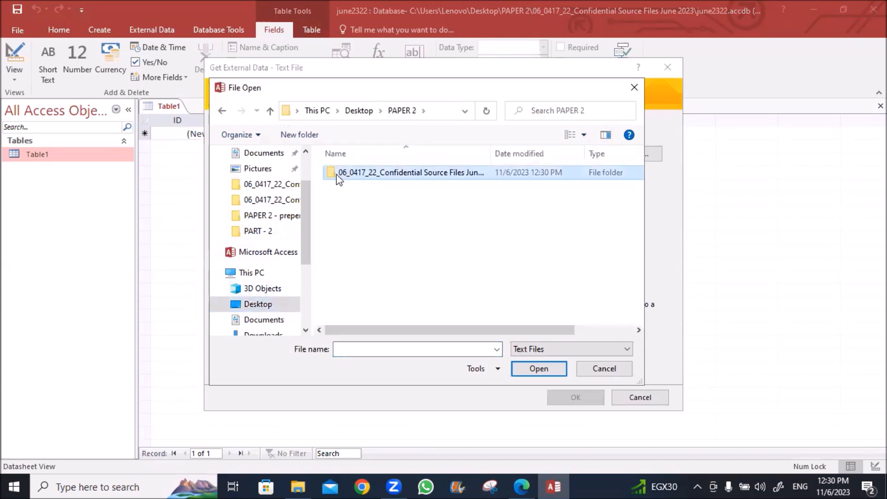
{"action": "double_click", "coordinate": [339, 175]}
{"action": "double_click", "coordinate": [352, 201]}
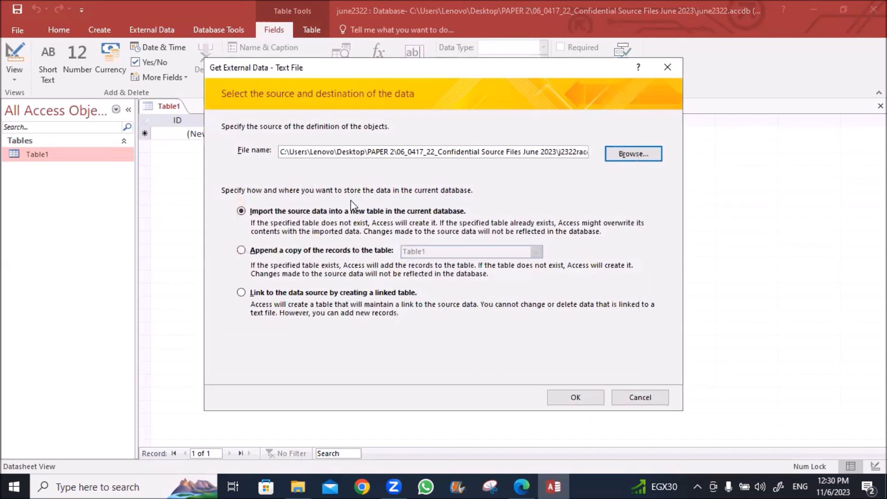
{"action": "left_click", "coordinate": [573, 396]}
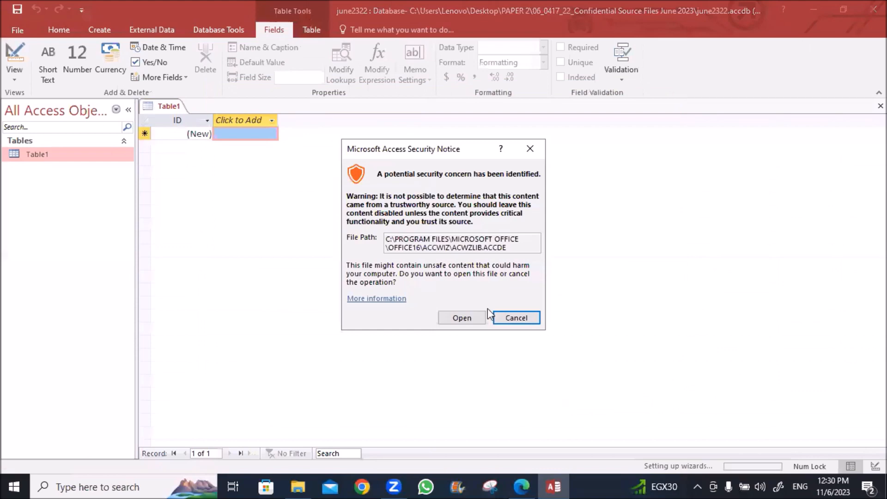
{"action": "left_click", "coordinate": [452, 317]}
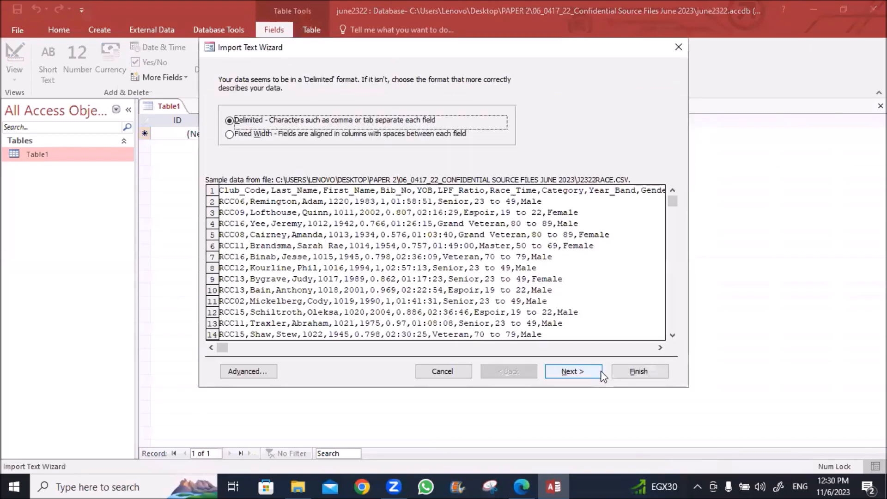
Set the import specification's date order to DMY
{"action": "left_click", "coordinate": [245, 371]}
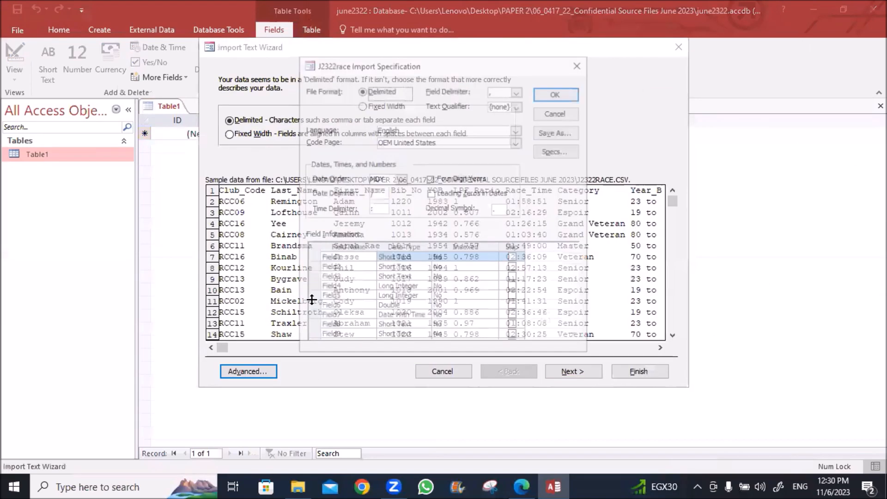
{"action": "left_click", "coordinate": [400, 178]}
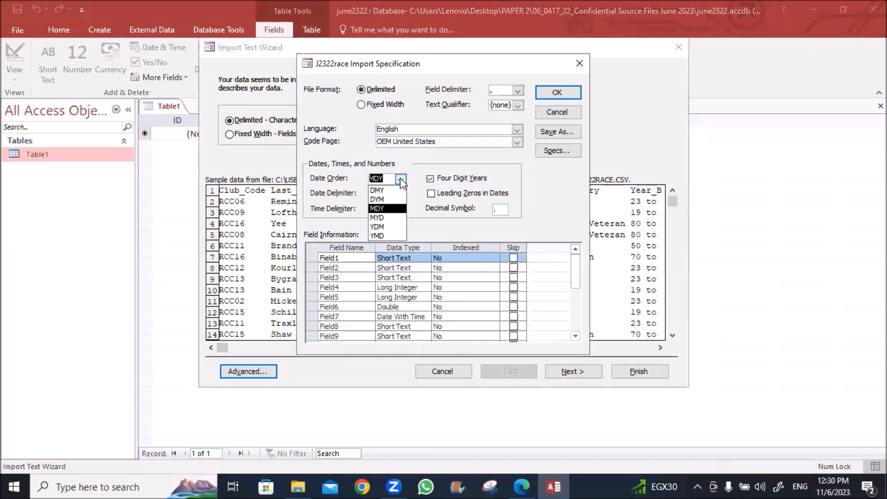
{"action": "left_click", "coordinate": [392, 190]}
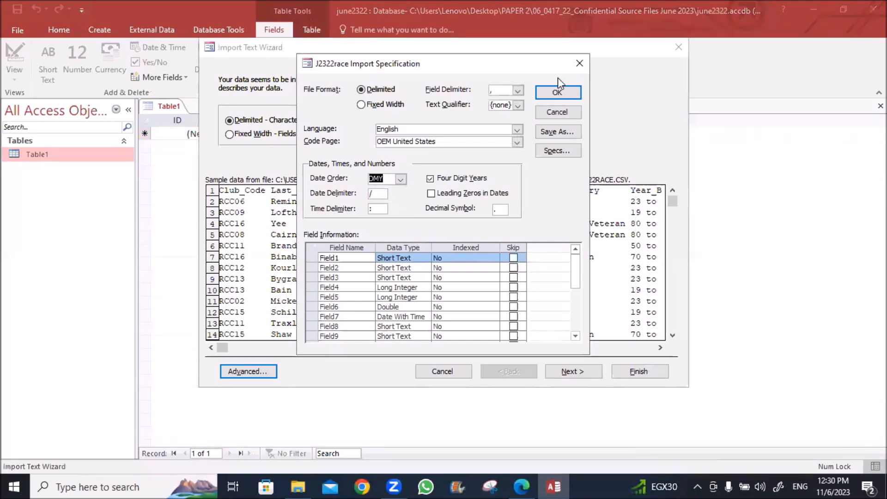
{"action": "left_click", "coordinate": [557, 92]}
Use the first row as field names and choose Bib_No as the primary key
{"action": "left_click", "coordinate": [544, 370]}
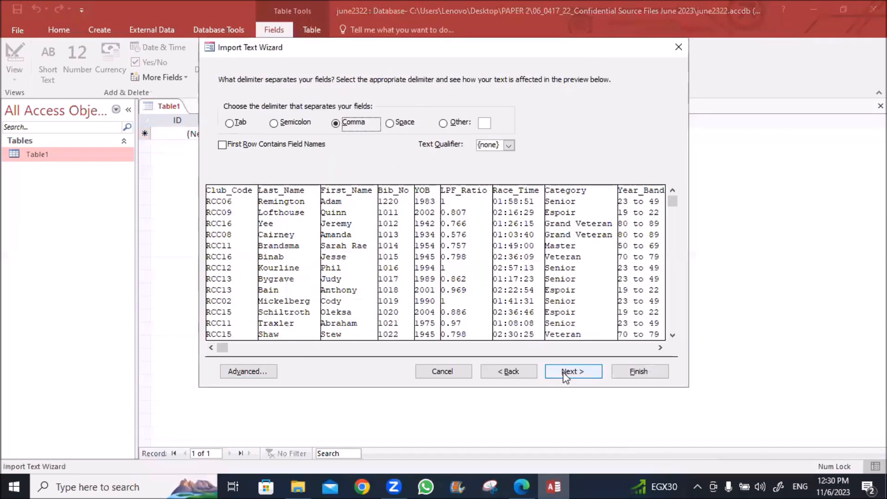
{"action": "left_click", "coordinate": [223, 145]}
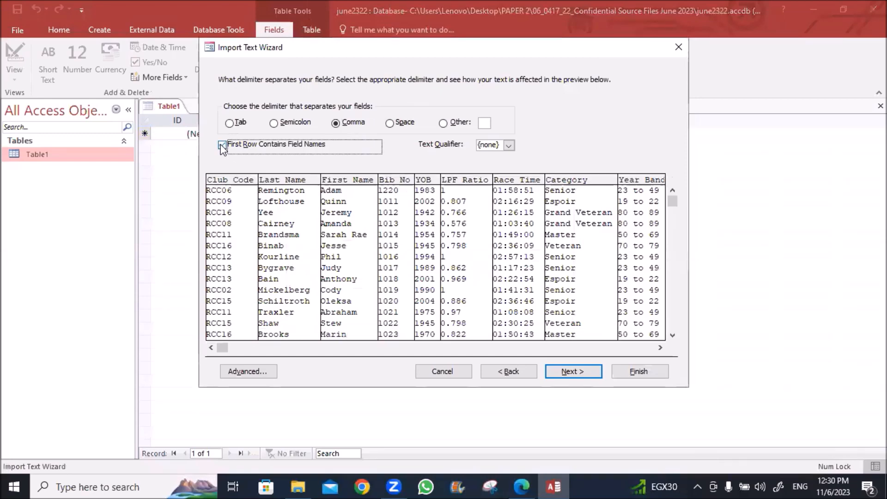
{"action": "left_click", "coordinate": [564, 378]}
{"action": "left_click", "coordinate": [564, 376]}
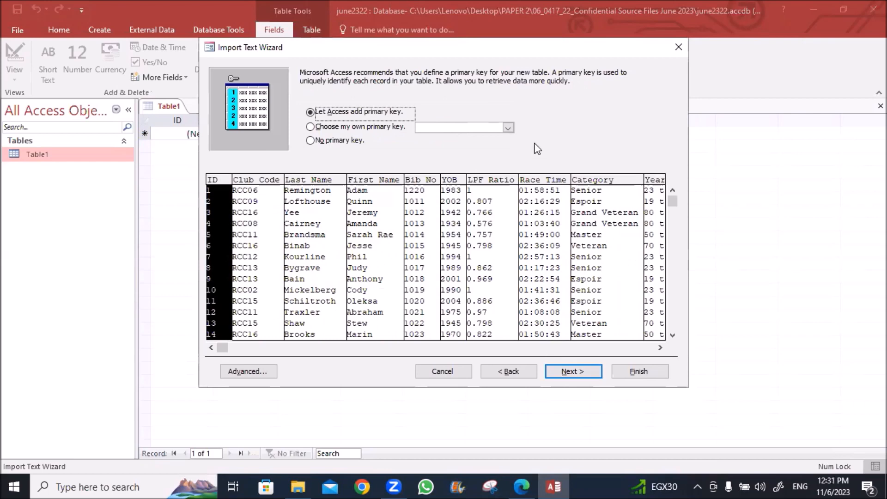
{"action": "left_click", "coordinate": [508, 129]}
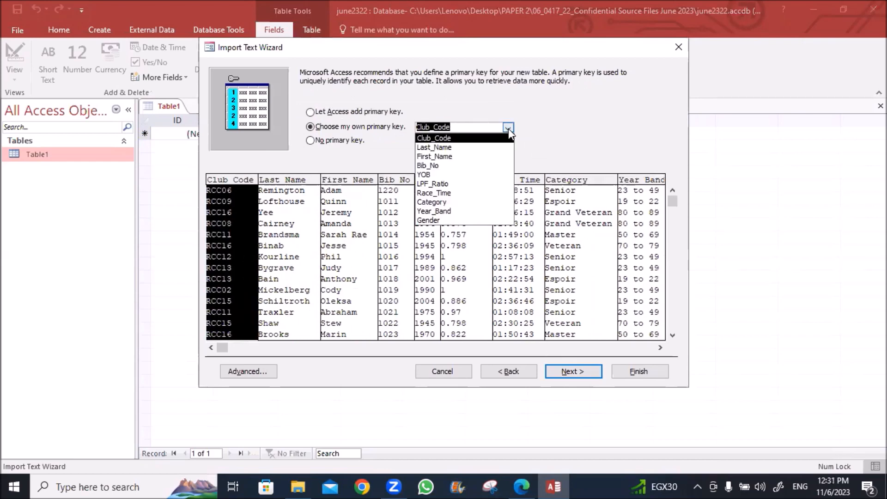
{"action": "left_click", "coordinate": [472, 166]}
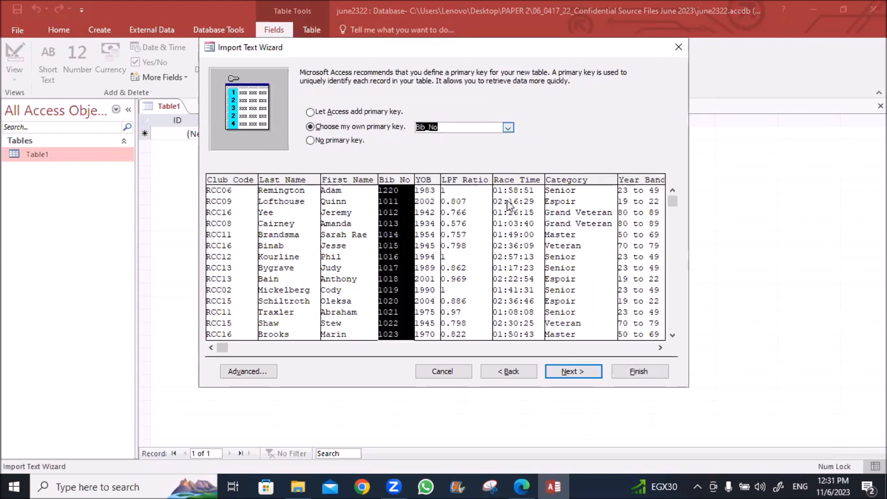
{"action": "left_click", "coordinate": [564, 370]}
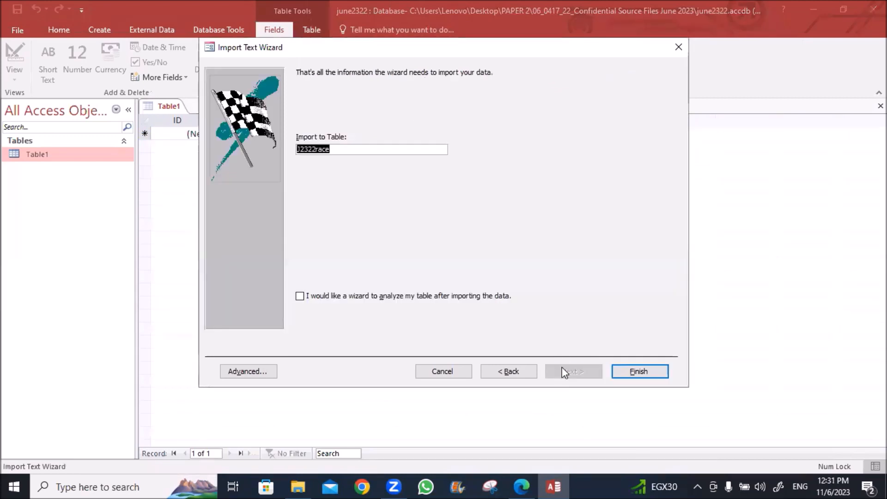
Finish the import without saving steps, close Table1, and open J2322race in Design View
{"action": "left_click", "coordinate": [628, 374]}
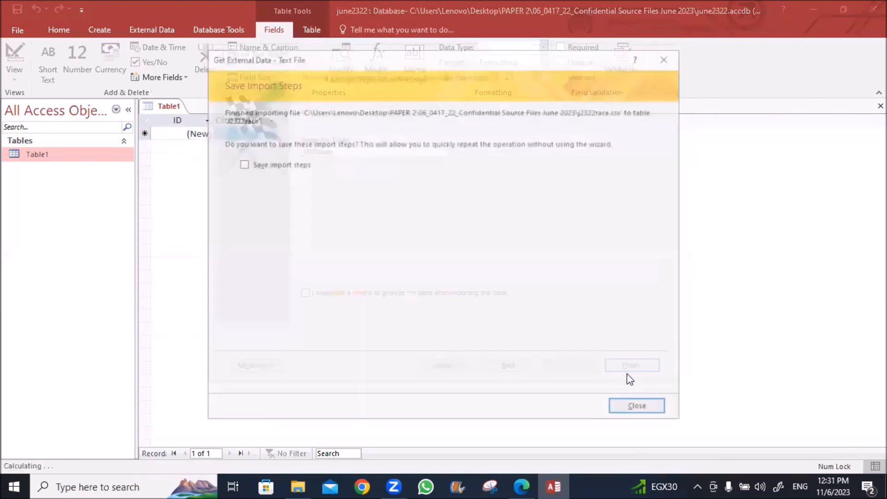
{"action": "left_click", "coordinate": [634, 407]}
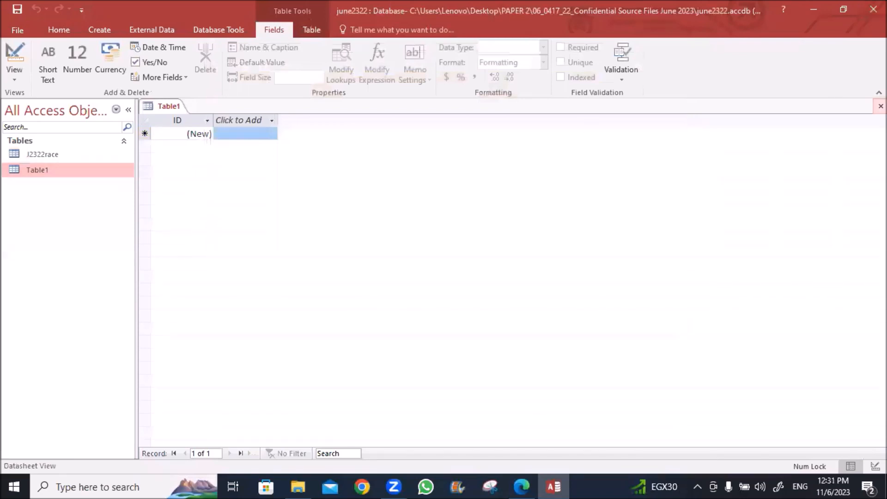
{"action": "left_click", "coordinate": [880, 106]}
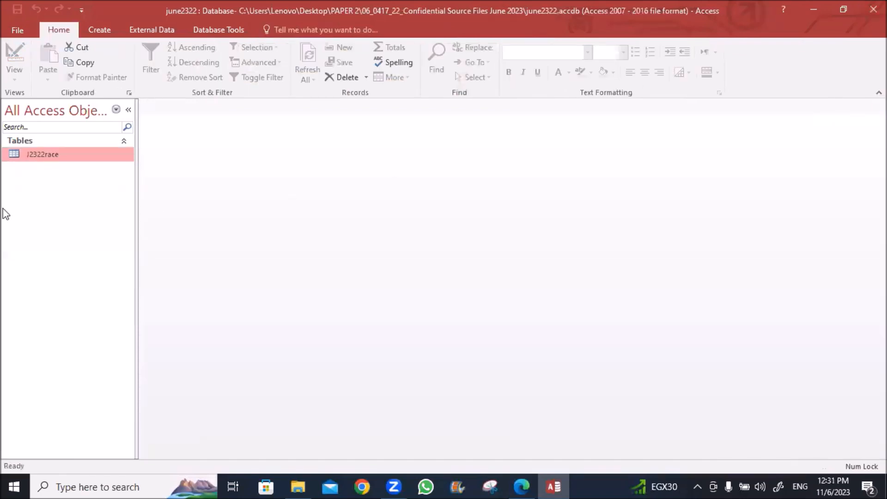
{"action": "right_click", "coordinate": [30, 159]}
{"action": "left_click", "coordinate": [55, 185]}
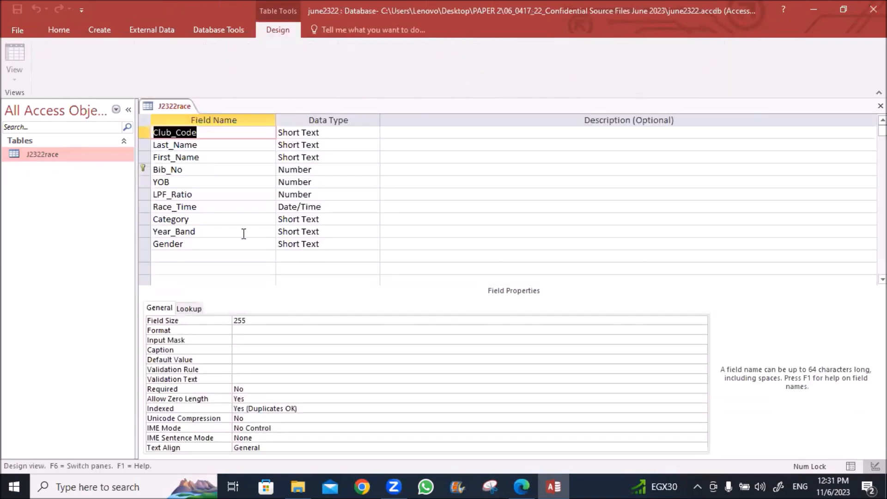
Restore the PDF beside Access and highlight 0 decimal places, LPF_Ratio's 3 decimals, and hh:mm:ss
{"action": "left_click", "coordinate": [510, 481]}
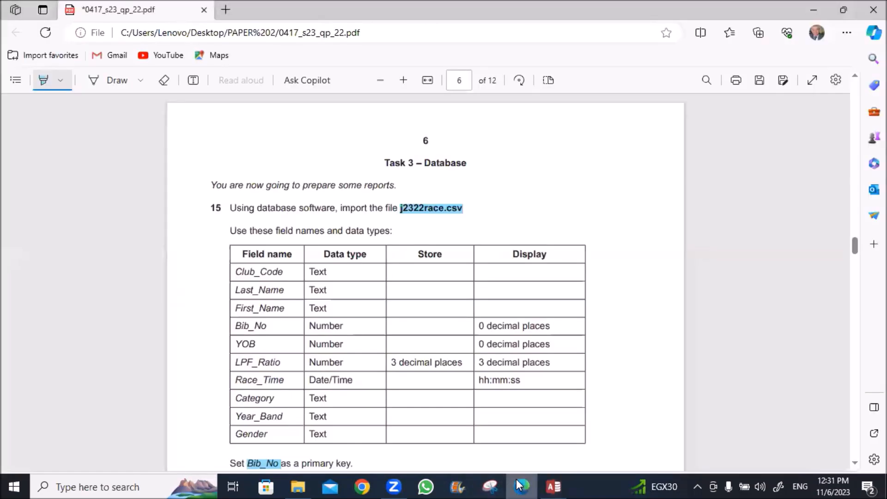
{"action": "left_click", "coordinate": [844, 10]}
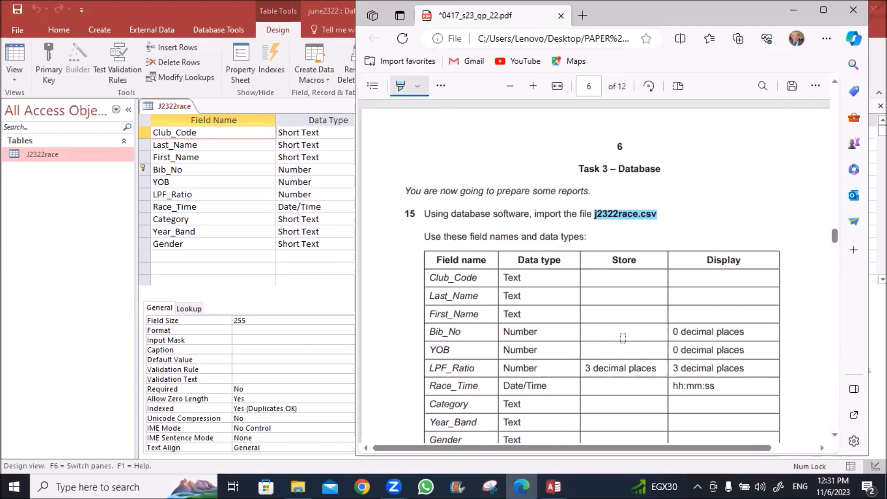
{"action": "mouse_move", "coordinate": [674, 331]}
{"action": "left_mouse_down"}
{"action": "mouse_move", "coordinate": [676, 342]}
{"action": "mouse_move", "coordinate": [707, 352]}
{"action": "left_mouse_up"}
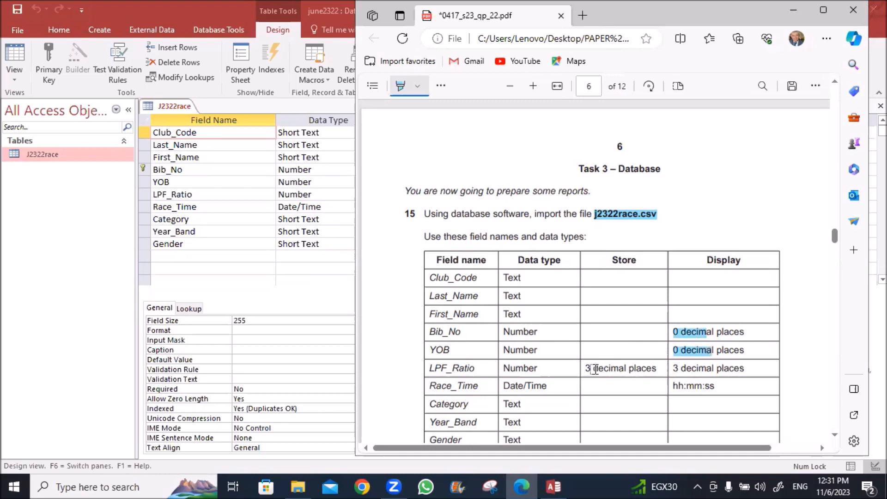
{"action": "left_click_drag", "start_coordinate": [584, 368], "coordinate": [659, 368]}
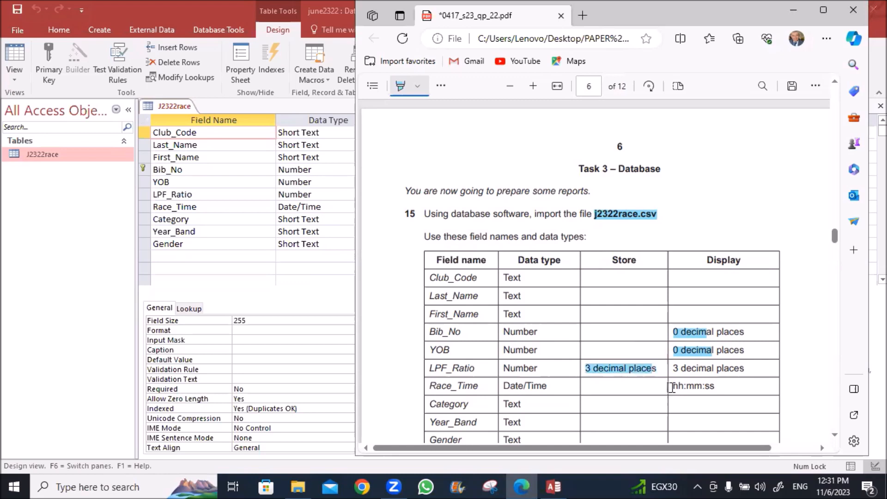
{"action": "left_click_drag", "start_coordinate": [673, 386], "coordinate": [726, 386]}
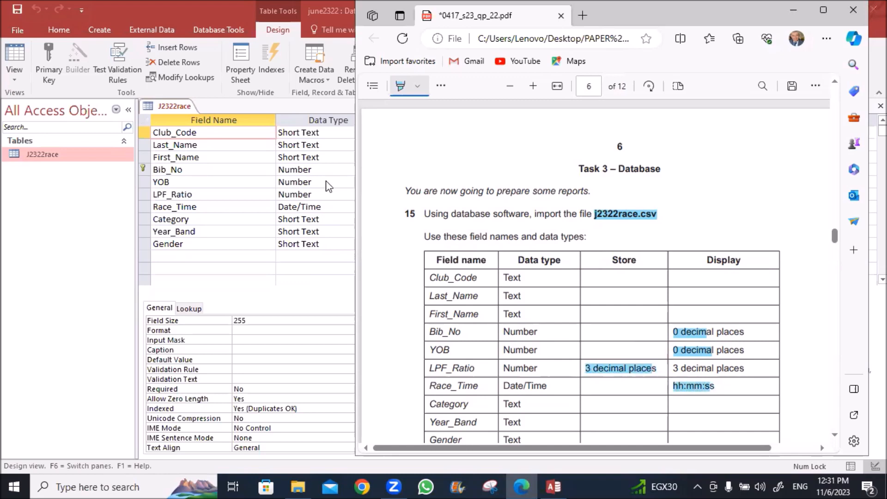
{"action": "left_click", "coordinate": [312, 171]}
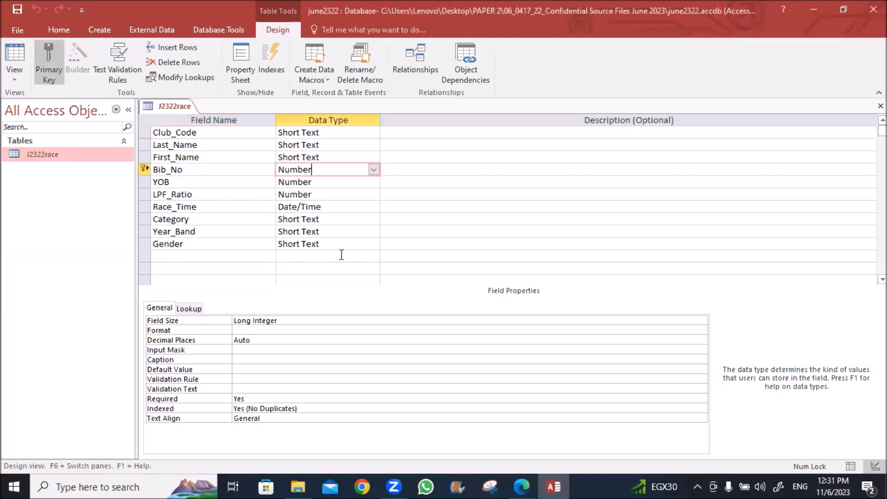
Set Decimal Places to 0 for both Bib_No and YOB
{"action": "left_click", "coordinate": [260, 342]}
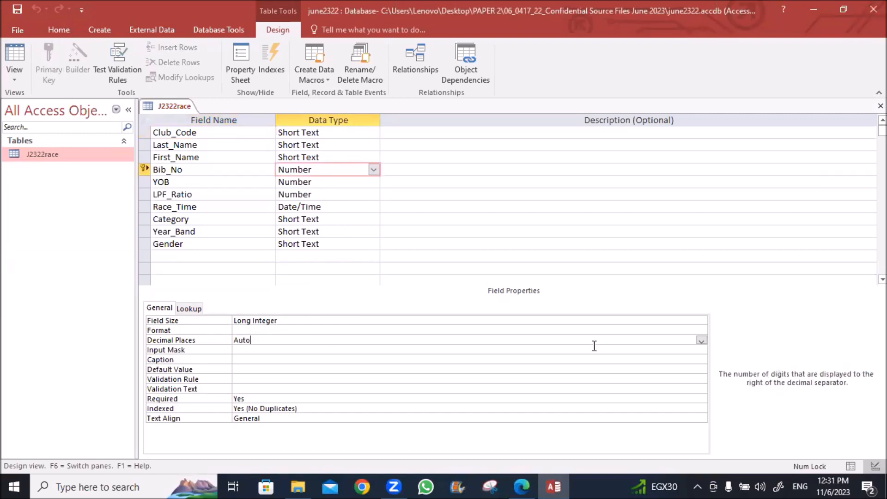
{"action": "left_click", "coordinate": [701, 341]}
{"action": "left_click", "coordinate": [254, 200]}
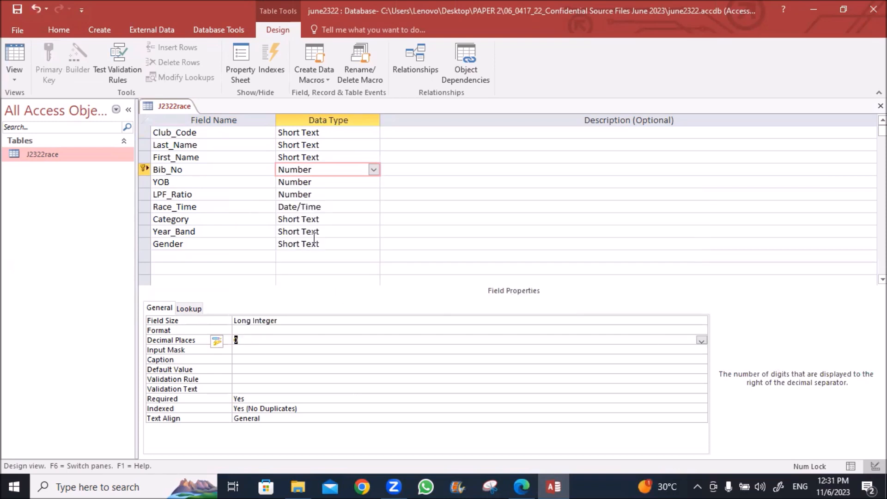
{"action": "left_click", "coordinate": [305, 184]}
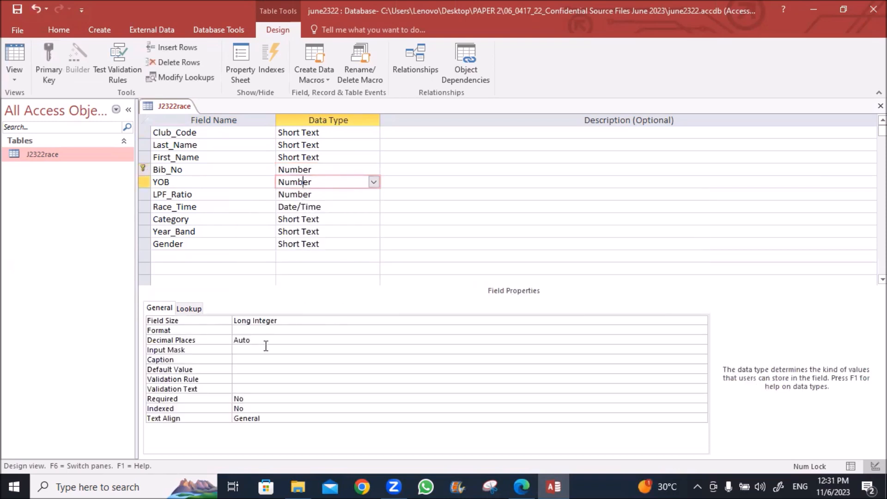
{"action": "left_click", "coordinate": [266, 340]}
{"action": "left_click", "coordinate": [701, 341]}
{"action": "left_click", "coordinate": [668, 202]}
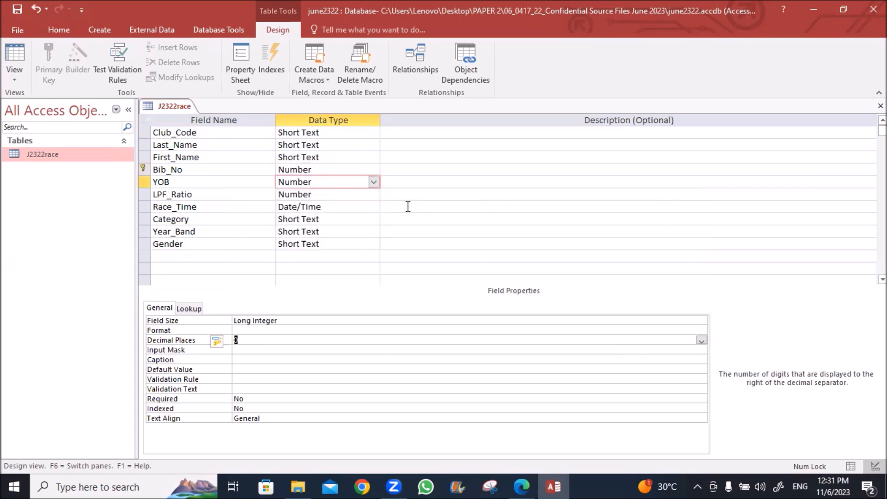
Give LPF_Ratio 3 decimal places and format Race_Time as hh:nn:ss
{"action": "left_click", "coordinate": [324, 194]}
{"action": "left_click", "coordinate": [254, 341]}
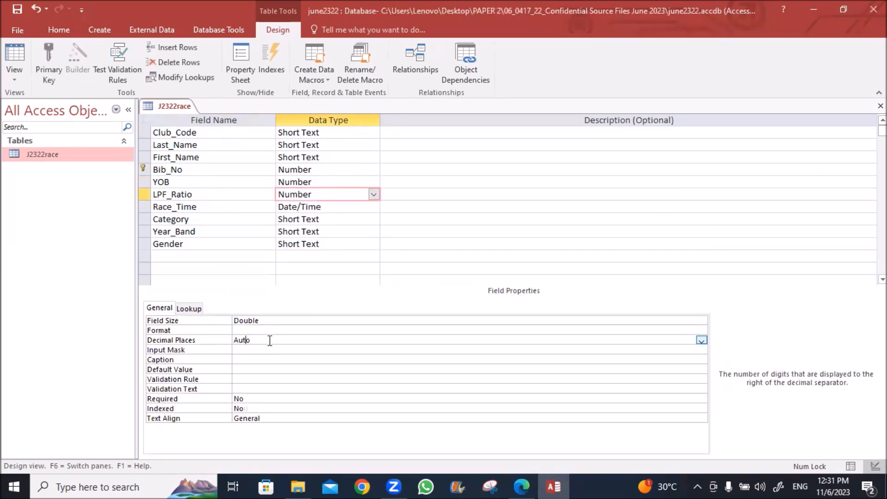
{"action": "left_click", "coordinate": [702, 341]}
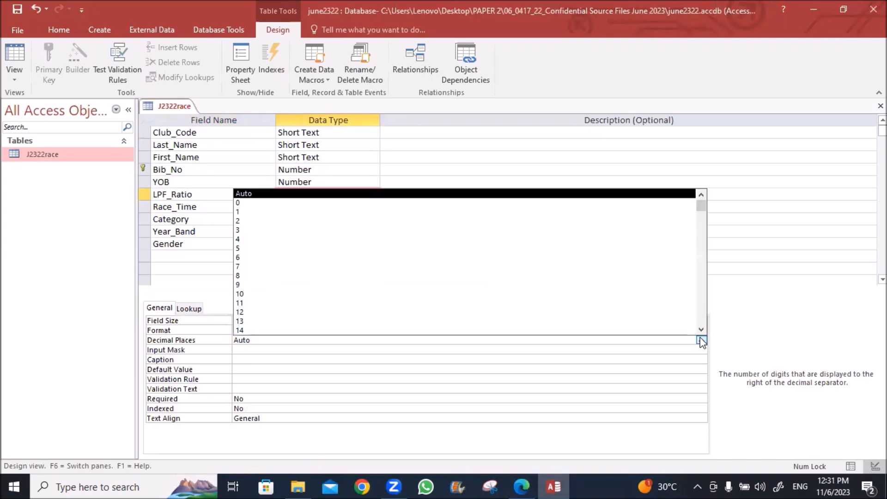
{"action": "left_click", "coordinate": [522, 228]}
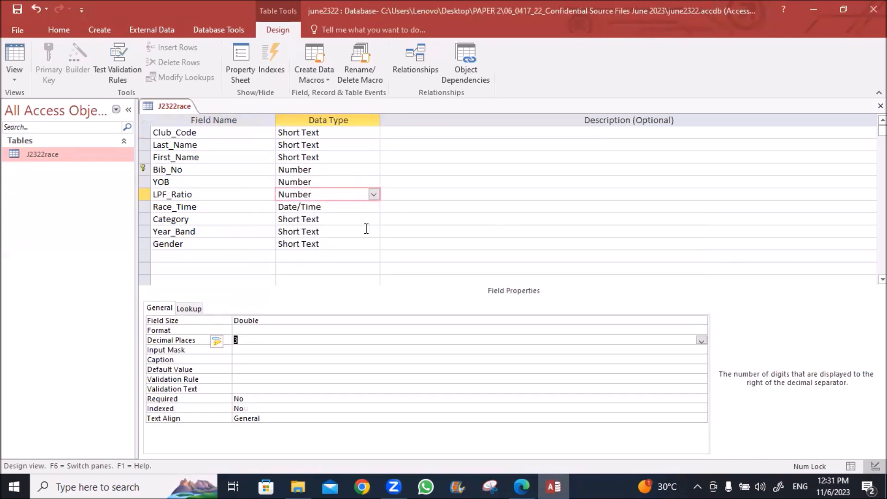
{"action": "left_click", "coordinate": [333, 209]}
{"action": "left_click", "coordinate": [257, 318]}
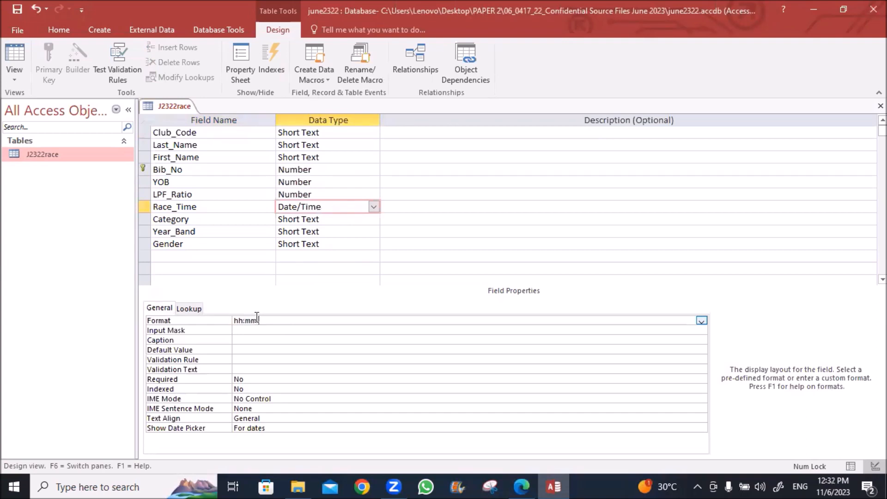
{"action": "key", "text": "Return"}
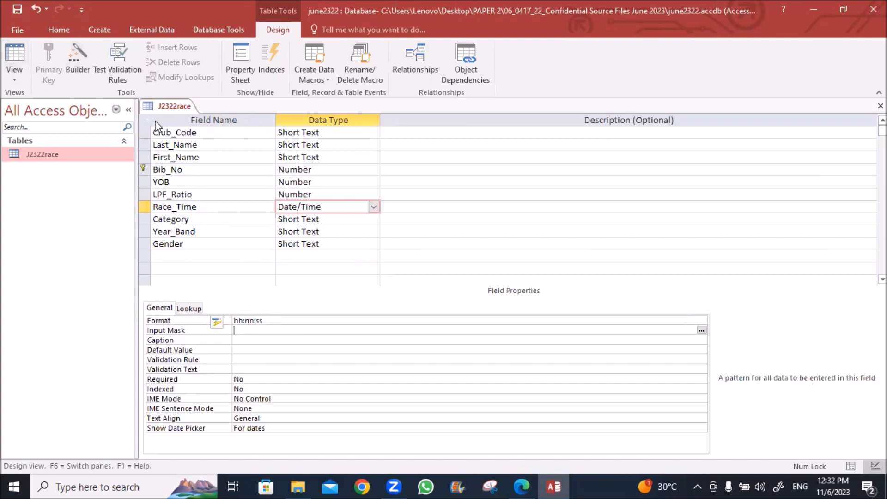
Save the J2322race table design
{"action": "right_click", "coordinate": [168, 97]}
{"action": "left_click", "coordinate": [161, 106]}
{"action": "right_click", "coordinate": [163, 111]}
{"action": "left_click", "coordinate": [184, 121]}
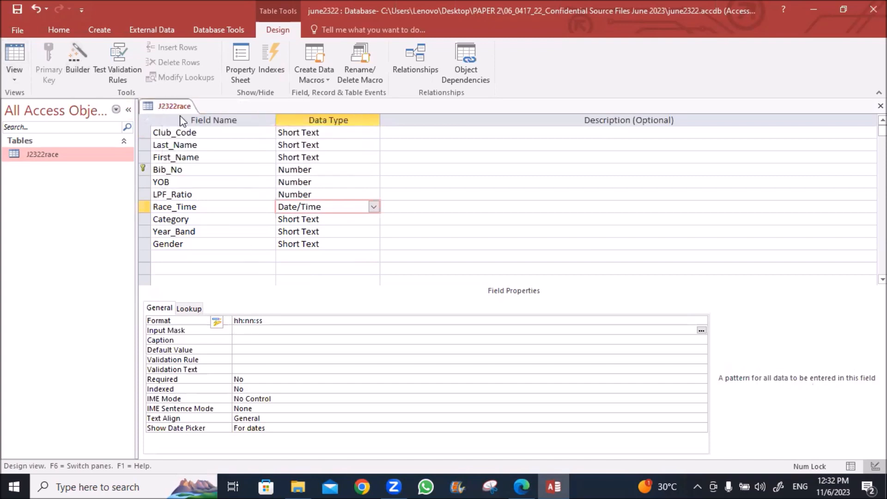
{"action": "left_click", "coordinate": [522, 485]}
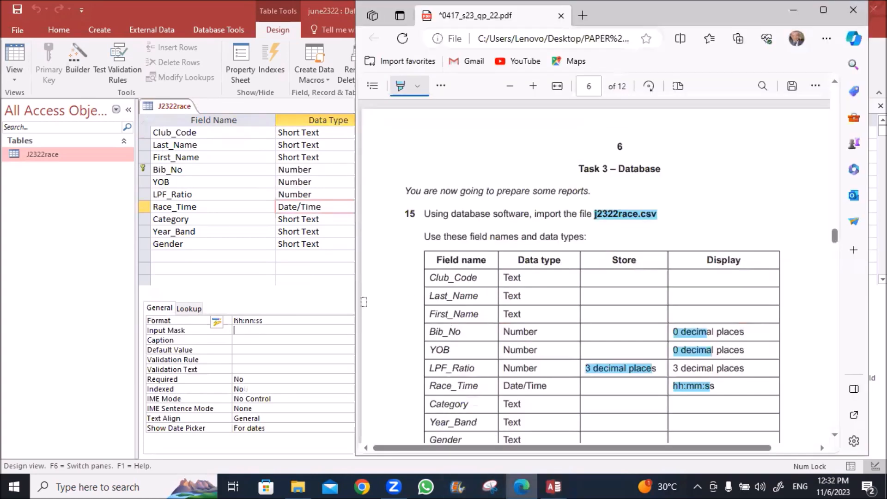
Maximize the exam PDF, read the question 15 save and screenshot instructions, then return to Access
{"action": "left_click", "coordinate": [824, 10]}
{"action": "scroll", "coordinate": [263, 305], "scroll_direction": "down", "scroll_amount": 5}
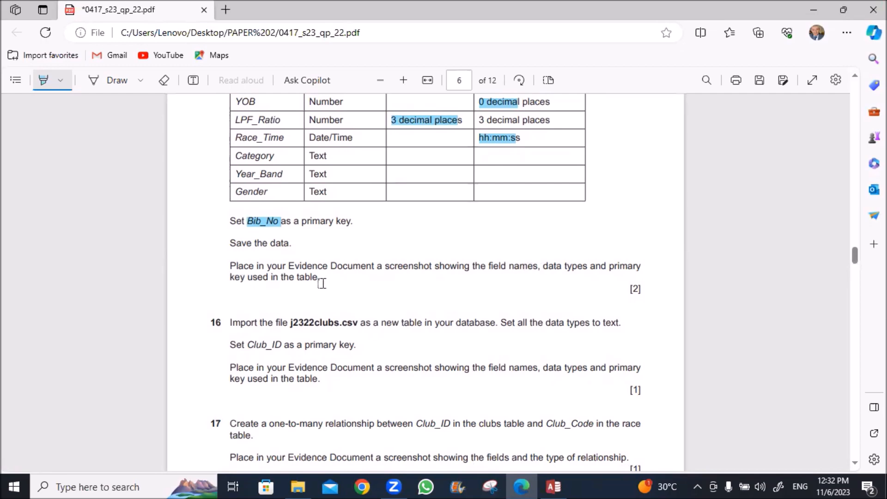
{"action": "left_click", "coordinate": [553, 487]}
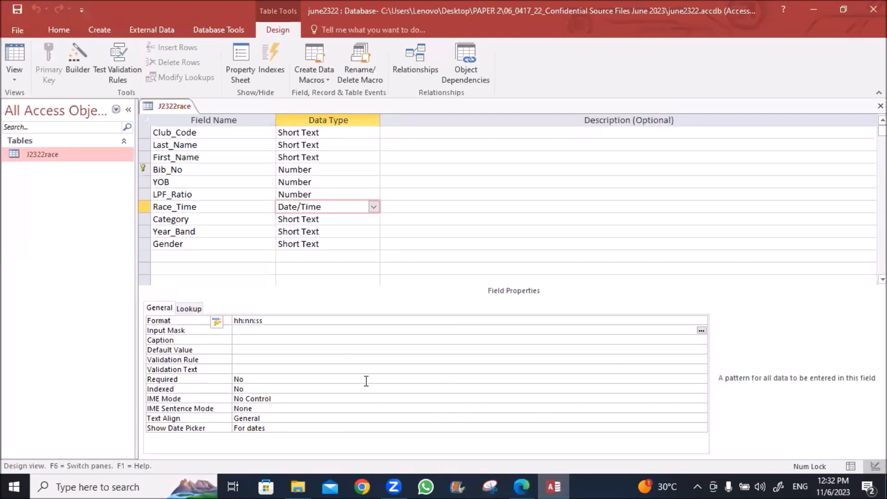
{"action": "left_click", "coordinate": [490, 487]}
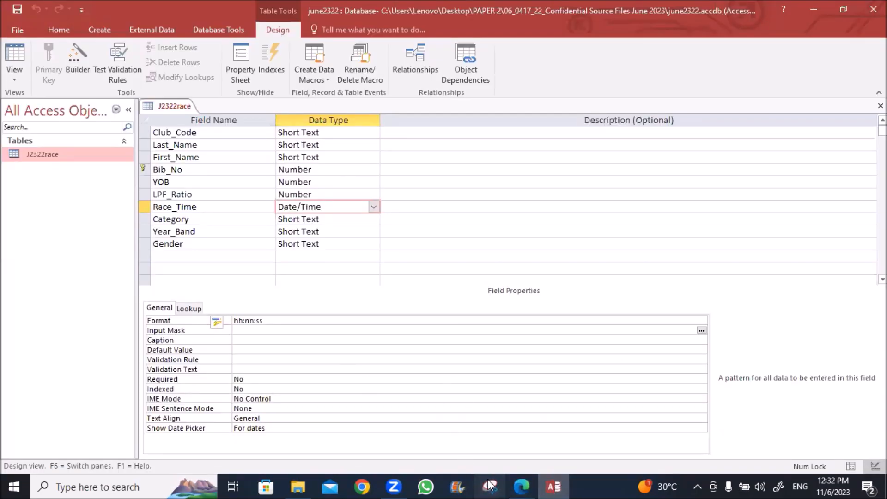
Snip the J2322race design grid showing field names and data types
{"action": "left_click", "coordinate": [365, 156]}
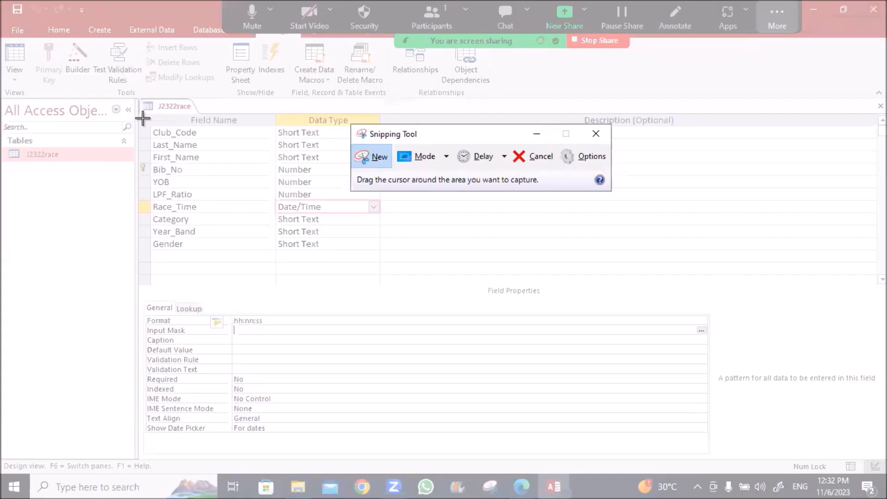
{"action": "left_click_drag", "start_coordinate": [140, 99], "coordinate": [381, 258]}
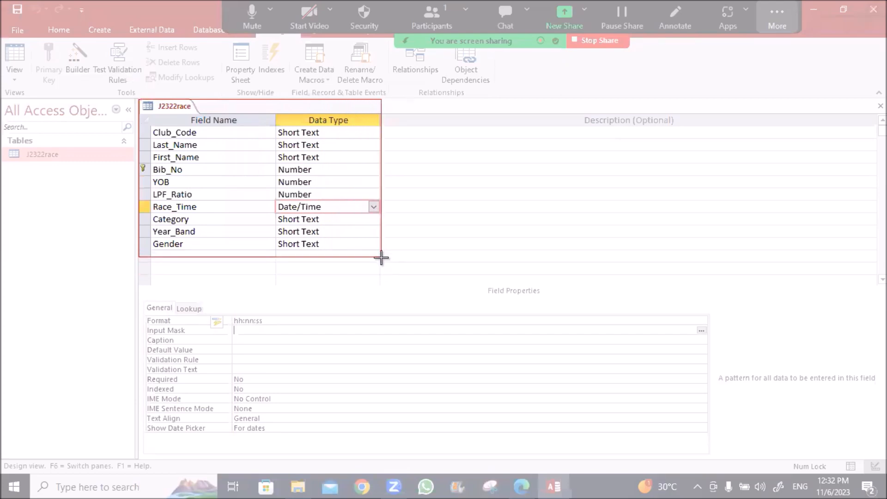
{"action": "left_click_drag", "start_coordinate": [381, 258], "coordinate": [382, 257]}
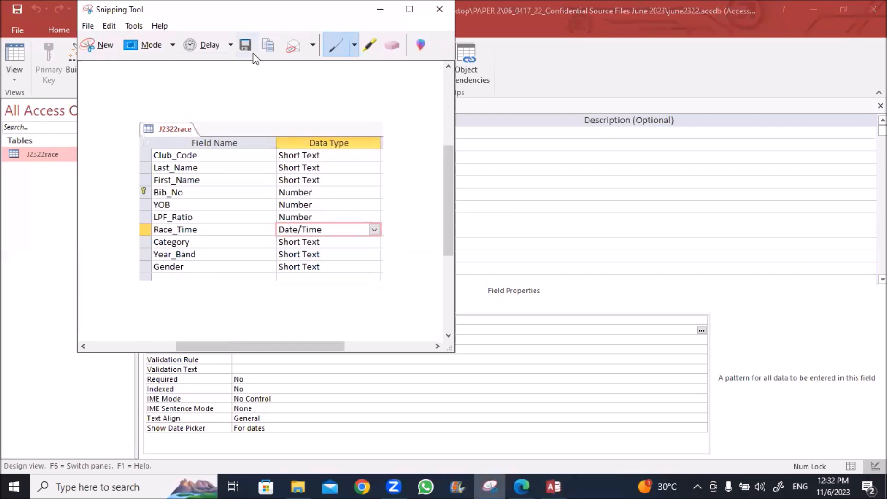
{"action": "left_click", "coordinate": [298, 486]}
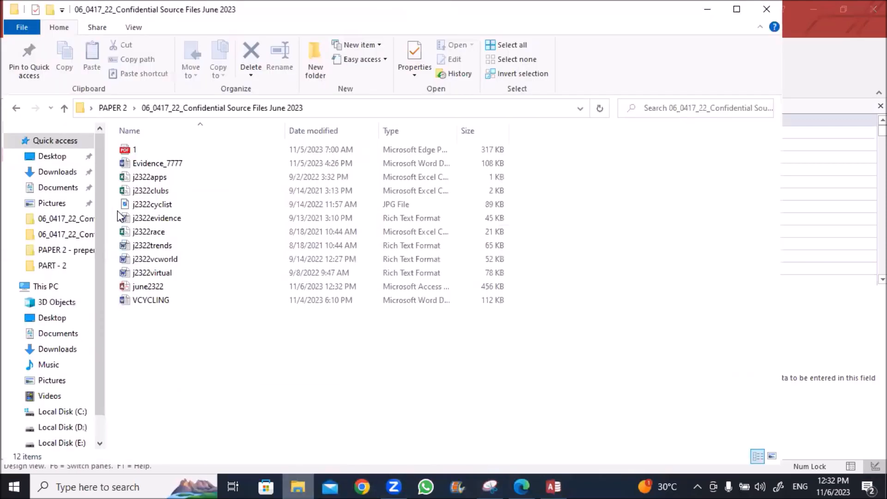
Open Evidence_7777 in Word to check the Step 15 field screenshot, then return to Access
{"action": "double_click", "coordinate": [149, 165]}
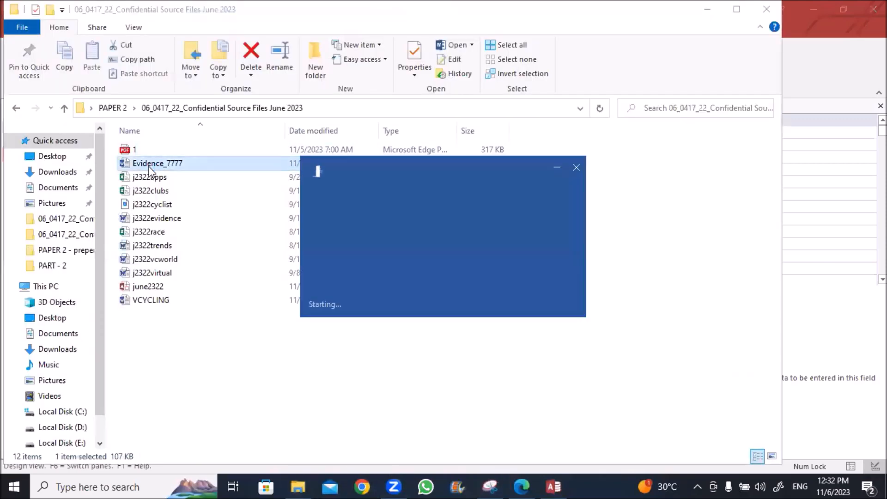
{"action": "scroll", "coordinate": [254, 264], "scroll_direction": "down", "scroll_amount": 3}
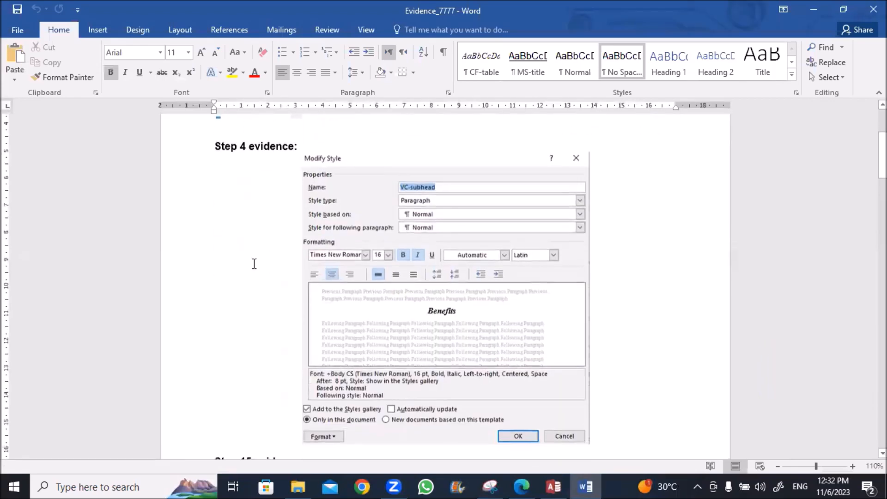
{"action": "scroll", "coordinate": [254, 264], "scroll_direction": "down", "scroll_amount": 10}
{"action": "scroll", "coordinate": [254, 263], "scroll_direction": "down", "scroll_amount": 5}
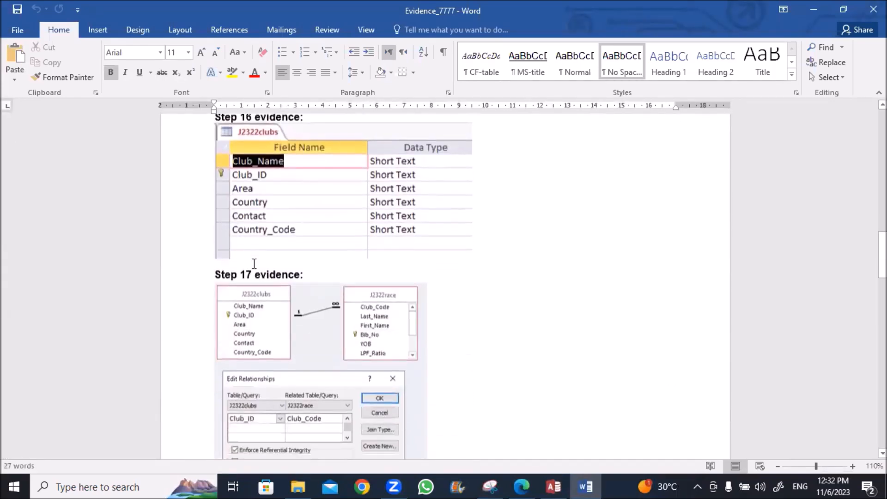
{"action": "scroll", "coordinate": [254, 264], "scroll_direction": "up", "scroll_amount": 12}
{"action": "scroll", "coordinate": [255, 264], "scroll_direction": "up", "scroll_amount": 8}
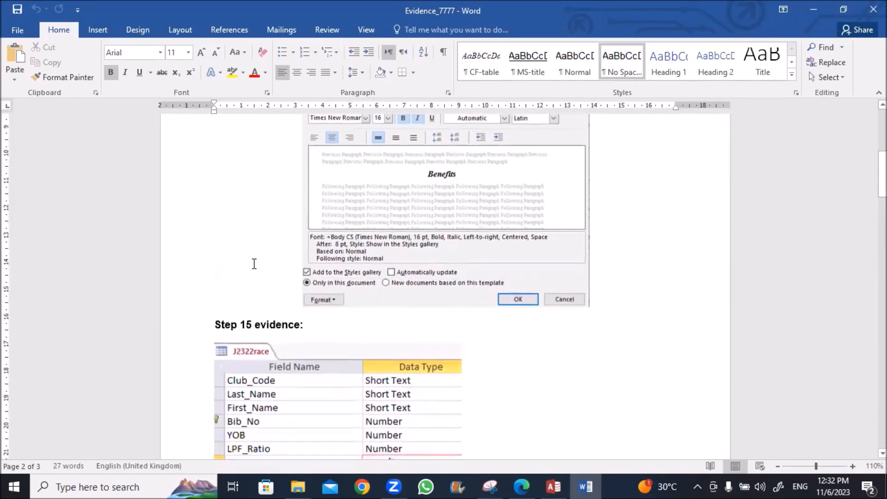
{"action": "scroll", "coordinate": [254, 264], "scroll_direction": "down", "scroll_amount": 9}
{"action": "scroll", "coordinate": [254, 264], "scroll_direction": "down", "scroll_amount": 3}
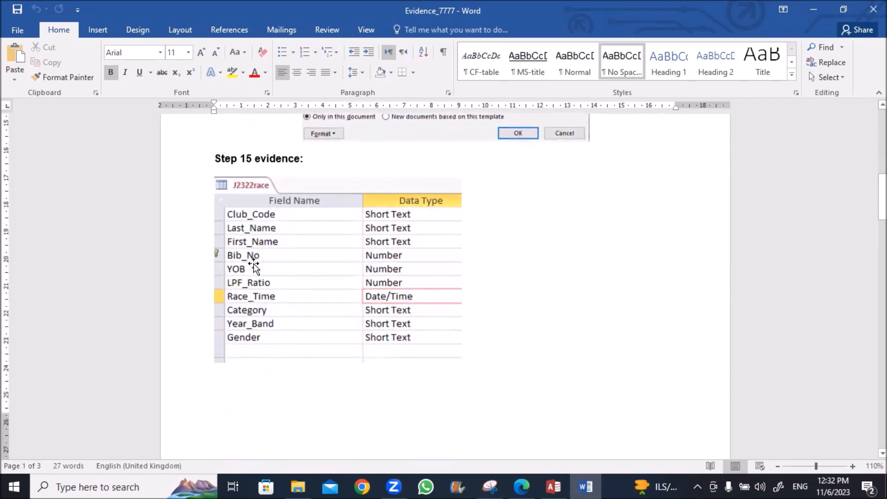
{"action": "scroll", "coordinate": [254, 265], "scroll_direction": "up", "scroll_amount": 2}
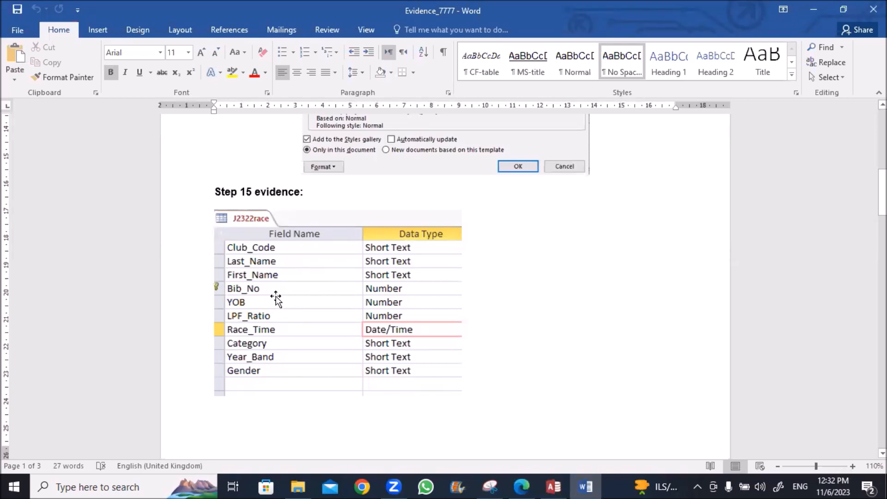
{"action": "left_click", "coordinate": [555, 486]}
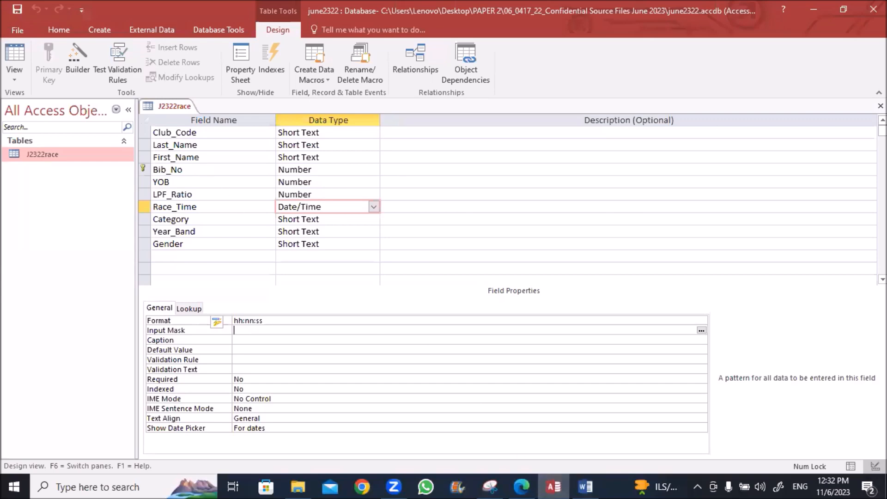
Close the J2322race design and highlight clubs, text and Club_ID in exam question 16
{"action": "left_click", "coordinate": [880, 106]}
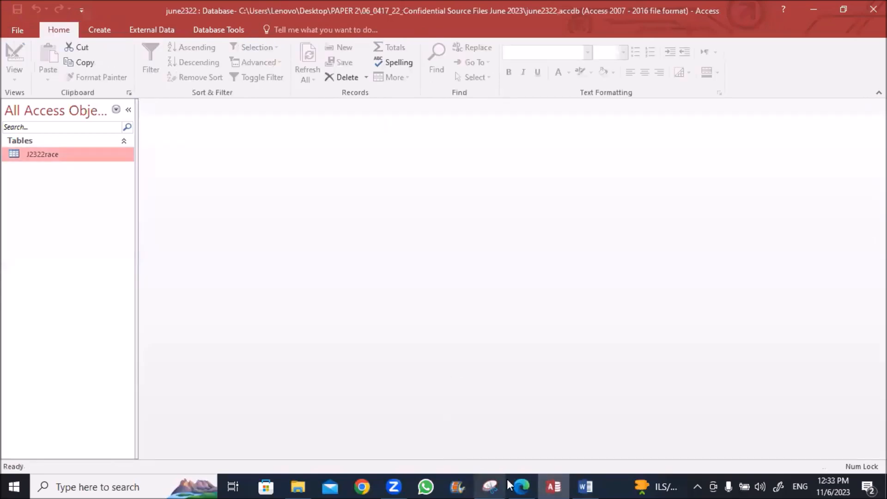
{"action": "left_click", "coordinate": [520, 487]}
{"action": "scroll", "coordinate": [273, 322], "scroll_direction": "down", "scroll_amount": 3}
{"action": "scroll", "coordinate": [270, 322], "scroll_direction": "down", "scroll_amount": 2}
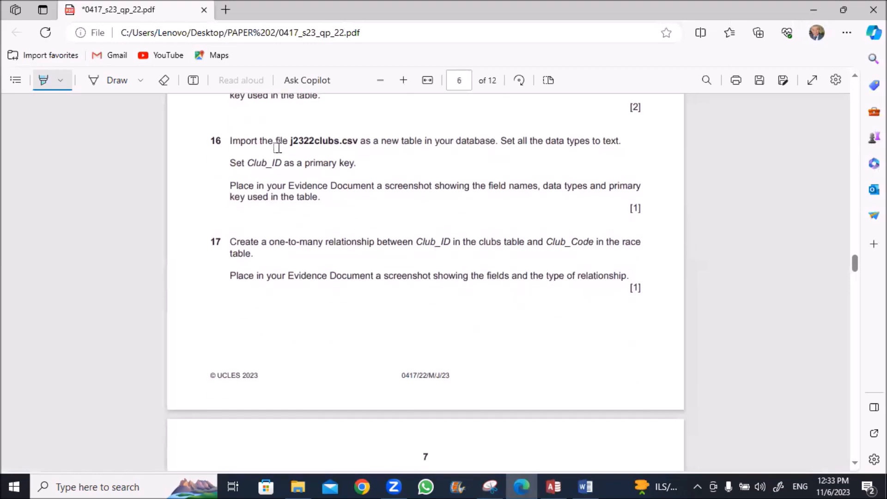
{"action": "left_click_drag", "start_coordinate": [315, 141], "coordinate": [340, 141]}
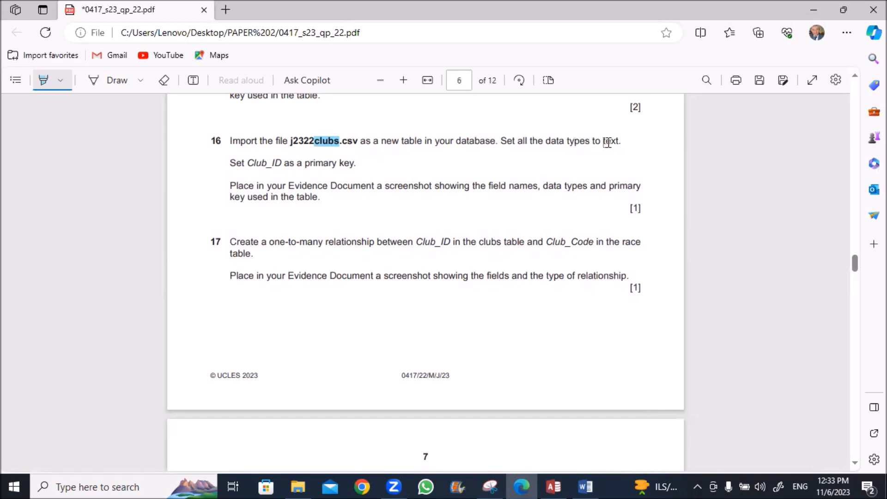
{"action": "left_click_drag", "start_coordinate": [604, 141], "coordinate": [623, 142]}
{"action": "left_click_drag", "start_coordinate": [246, 162], "coordinate": [295, 163]}
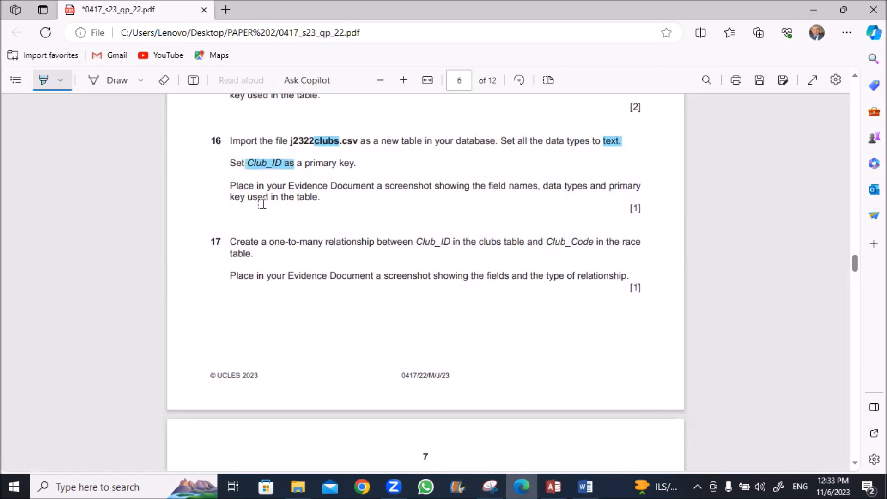
{"action": "left_click", "coordinate": [554, 486]}
Start a text-file import with j2322clubs as the source file
{"action": "right_click", "coordinate": [75, 157]}
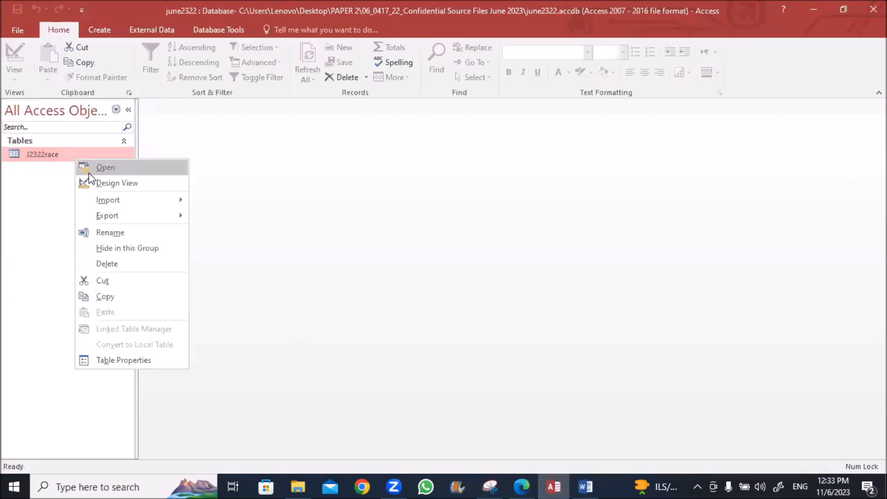
{"action": "mouse_move", "coordinate": [109, 201]}
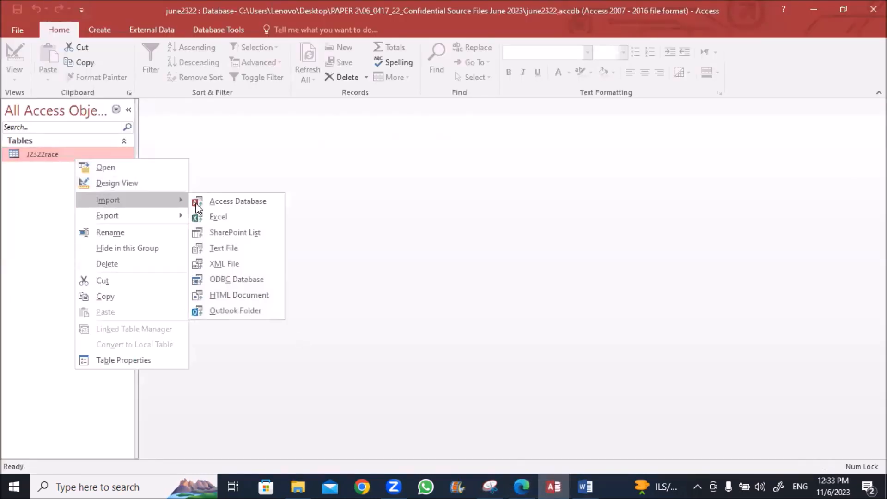
{"action": "left_click", "coordinate": [212, 249]}
{"action": "left_click", "coordinate": [630, 157]}
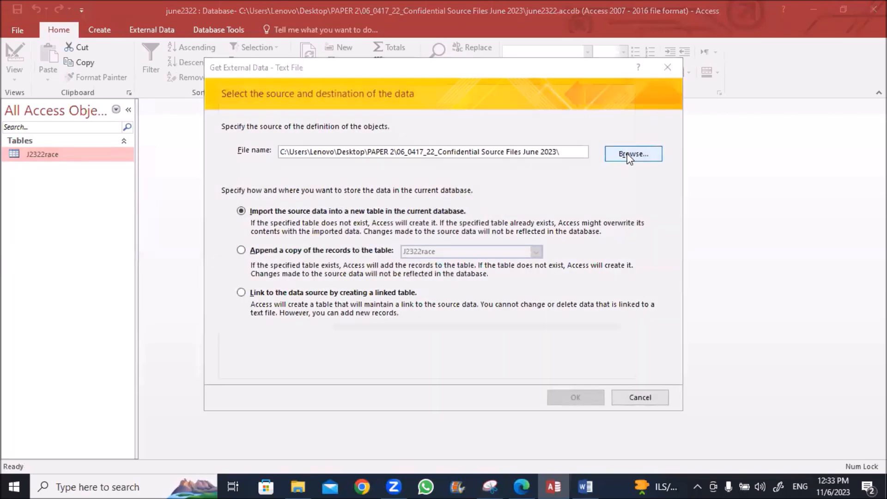
{"action": "left_click", "coordinate": [356, 186]}
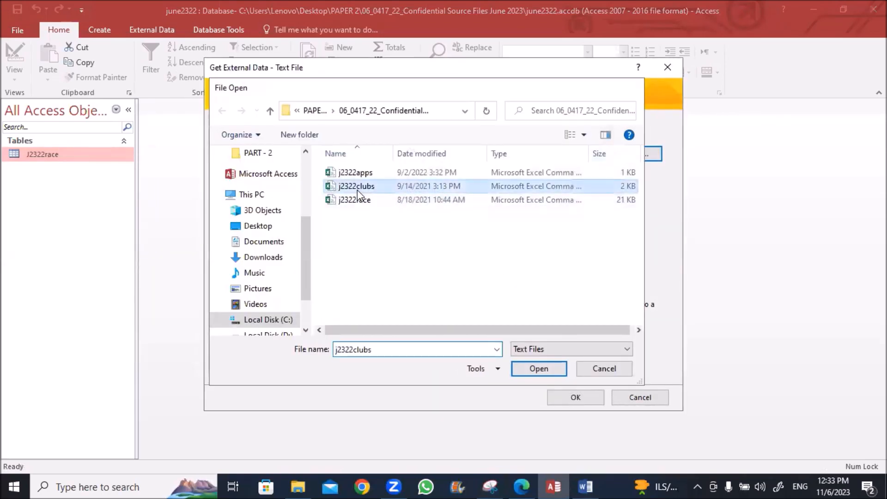
{"action": "double_click", "coordinate": [356, 190]}
{"action": "left_click", "coordinate": [565, 392]}
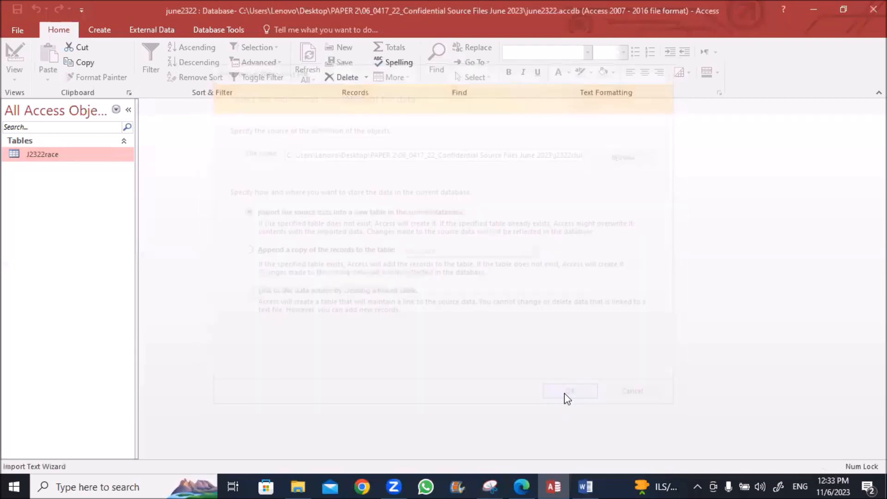
Set the import date order to DMY and take field names from the first row
{"action": "left_click", "coordinate": [232, 374]}
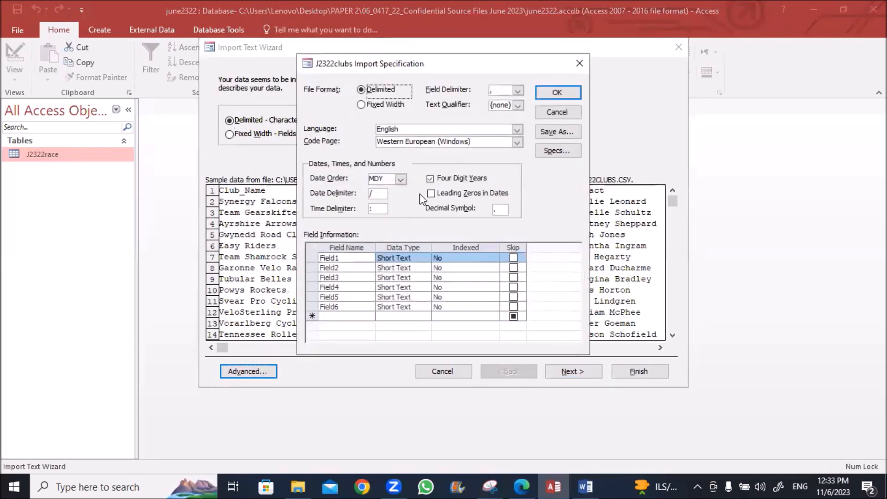
{"action": "left_click", "coordinate": [400, 180]}
{"action": "left_click", "coordinate": [390, 190]}
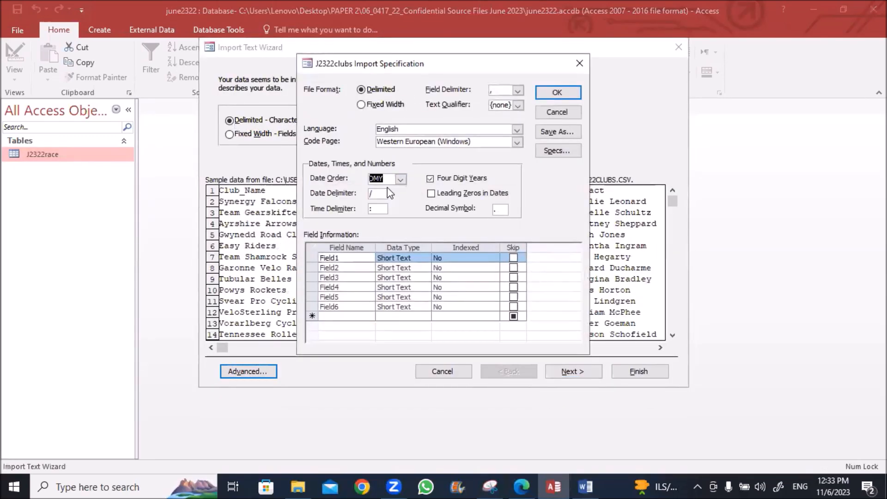
{"action": "left_click", "coordinate": [556, 94]}
{"action": "left_click", "coordinate": [556, 374]}
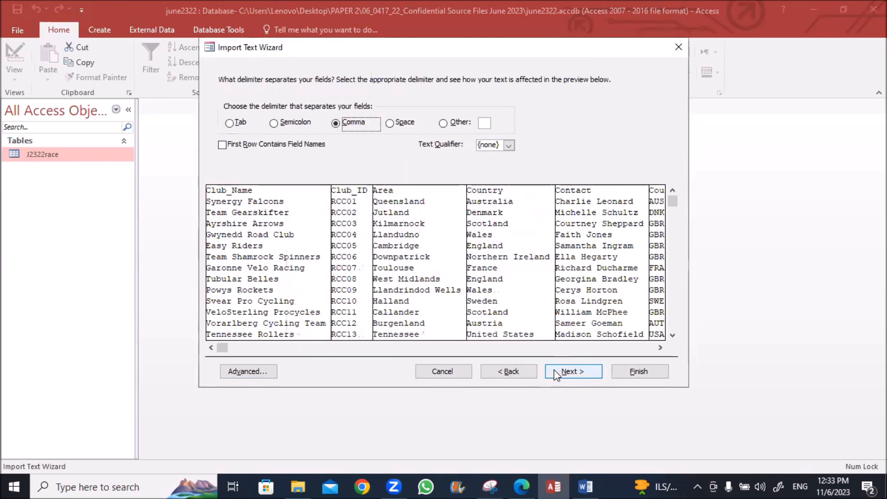
{"action": "left_click", "coordinate": [223, 145]}
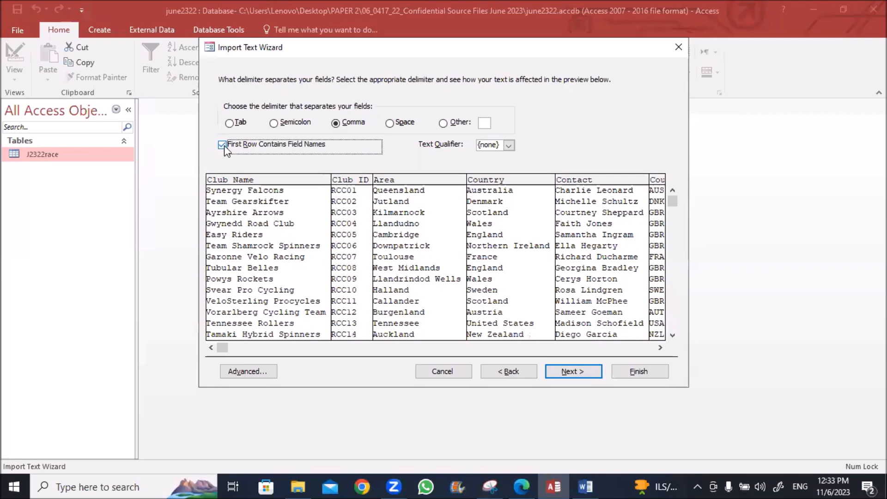
Make Club_ID the primary key and finish the import without saving the import steps
{"action": "left_click", "coordinate": [565, 372]}
{"action": "left_click", "coordinate": [565, 374]}
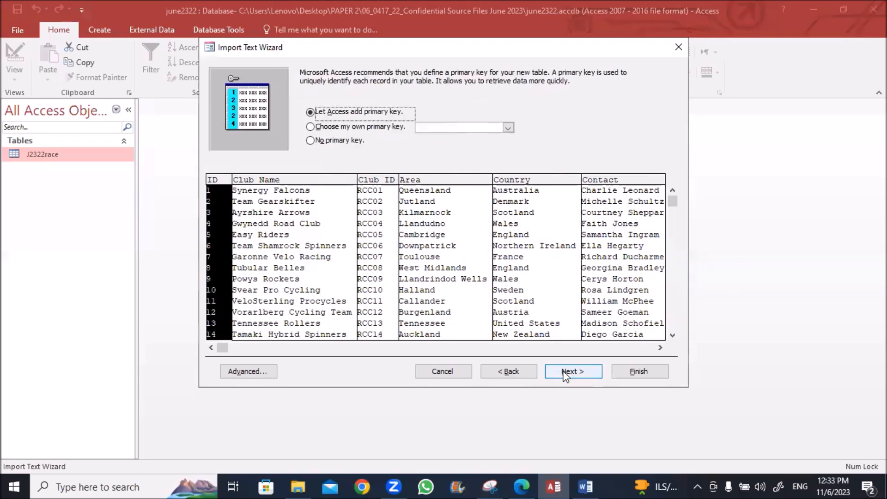
{"action": "left_click", "coordinate": [505, 127]}
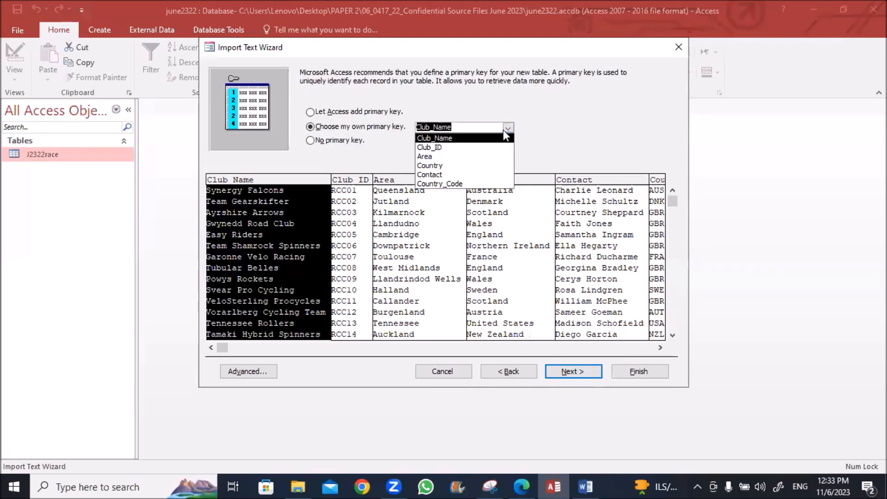
{"action": "left_click", "coordinate": [440, 148]}
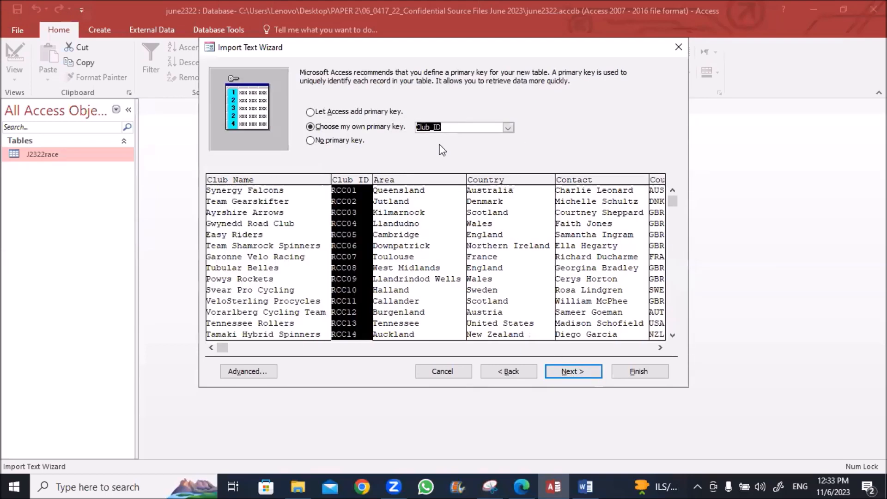
{"action": "left_click", "coordinate": [571, 373]}
{"action": "left_click", "coordinate": [629, 369]}
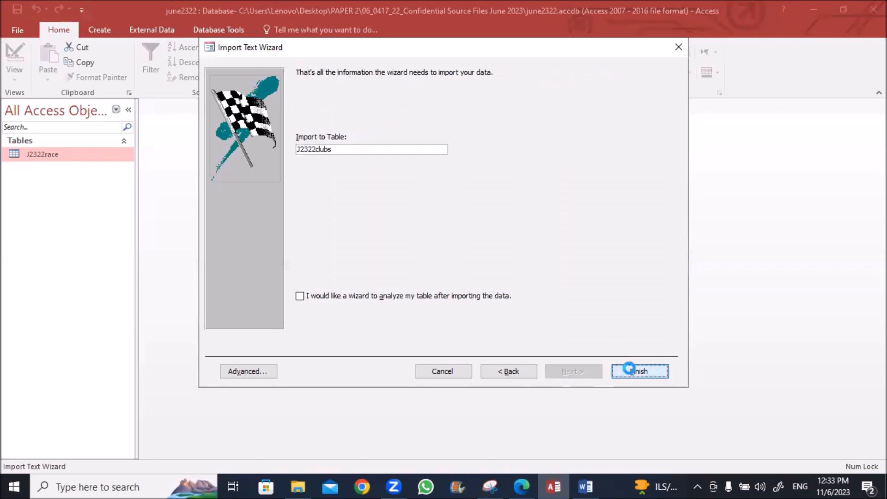
{"action": "left_click", "coordinate": [638, 409]}
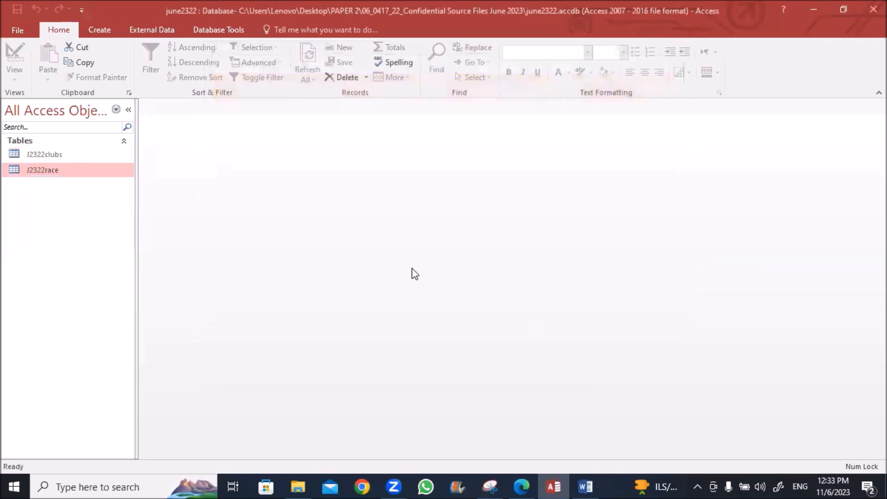
Open J2322clubs in Design View, snip its Short Text fields, then close the design
{"action": "right_click", "coordinate": [53, 155]}
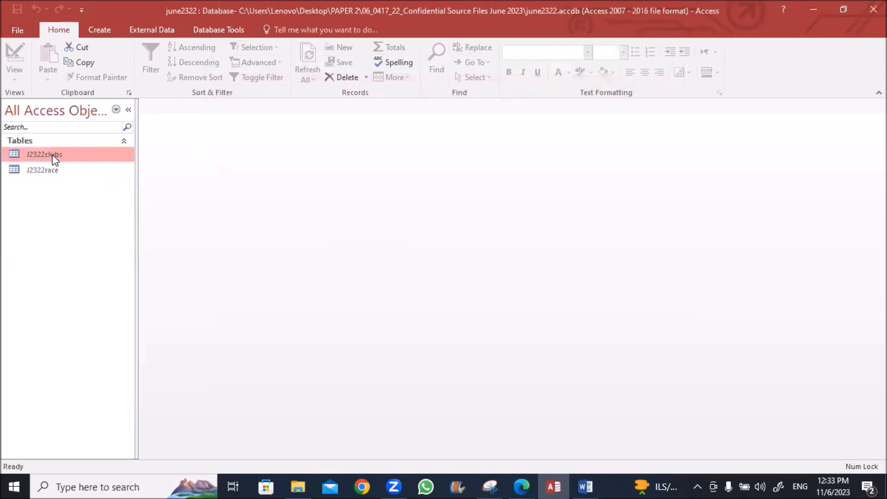
{"action": "left_click", "coordinate": [86, 179]}
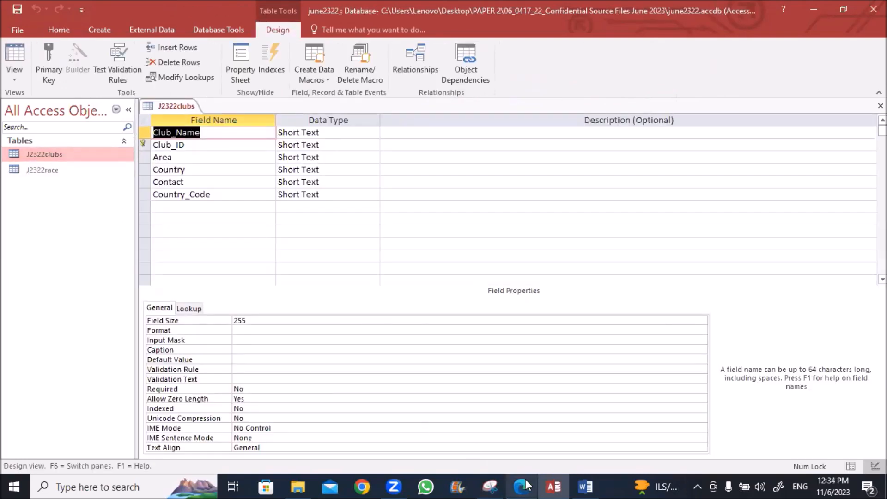
{"action": "left_click", "coordinate": [490, 486]}
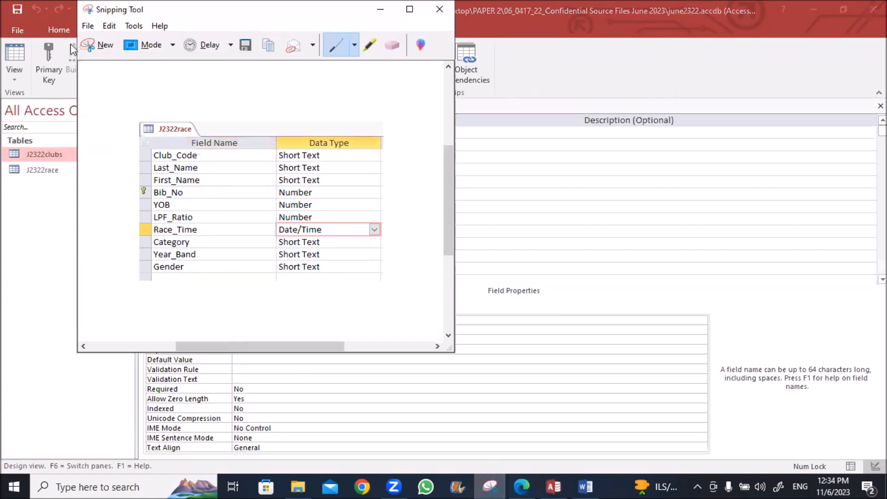
{"action": "left_click", "coordinate": [98, 44]}
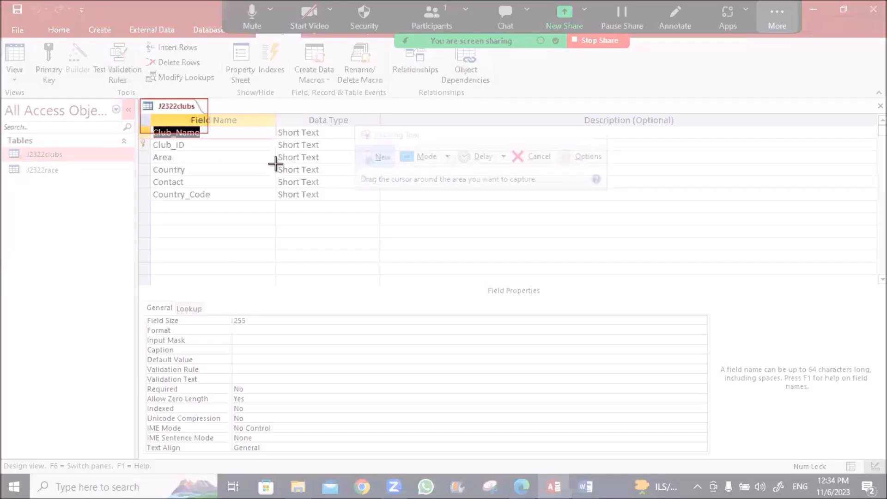
{"action": "left_click_drag", "start_coordinate": [141, 99], "coordinate": [368, 219]}
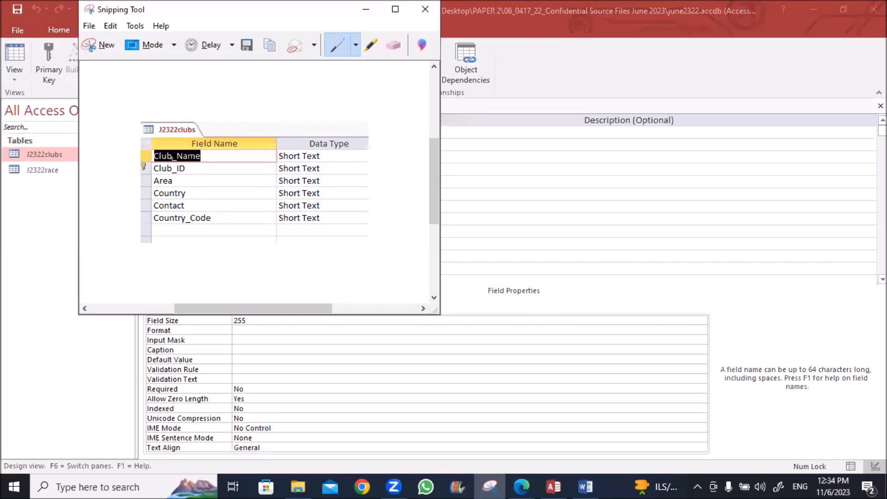
{"action": "left_click_drag", "start_coordinate": [149, 14], "coordinate": [135, 75]}
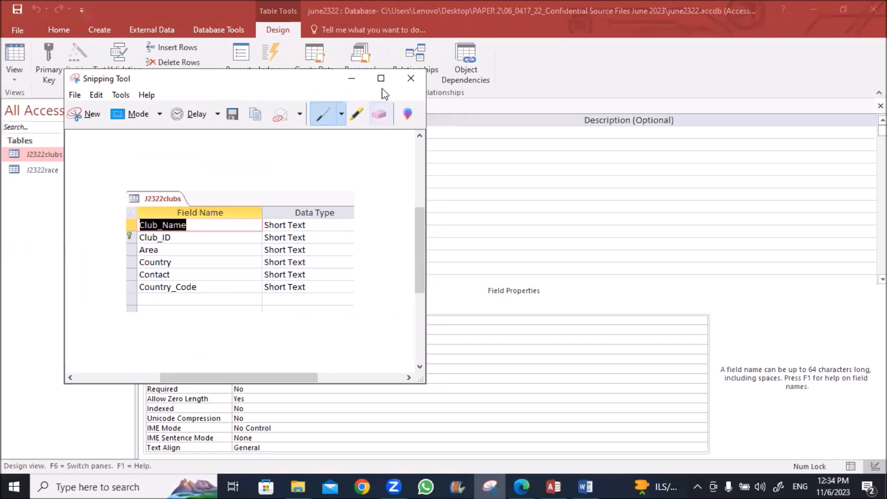
{"action": "left_click", "coordinate": [412, 74]}
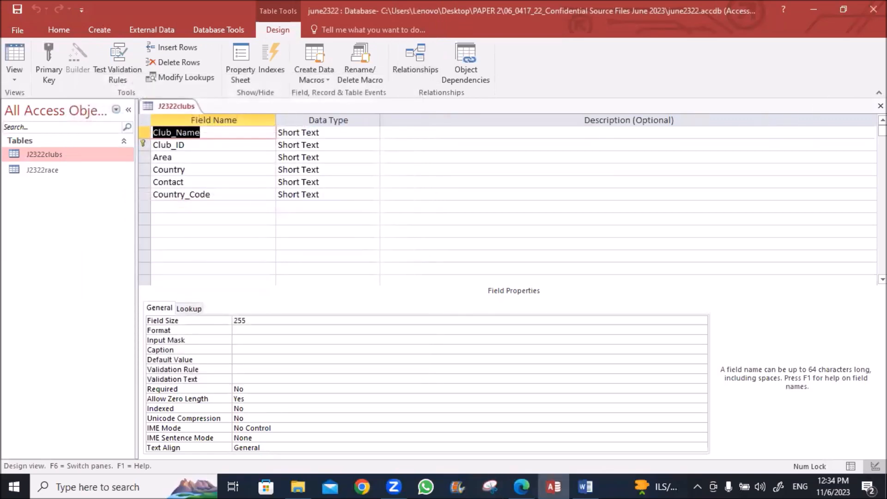
{"action": "left_click", "coordinate": [881, 106]}
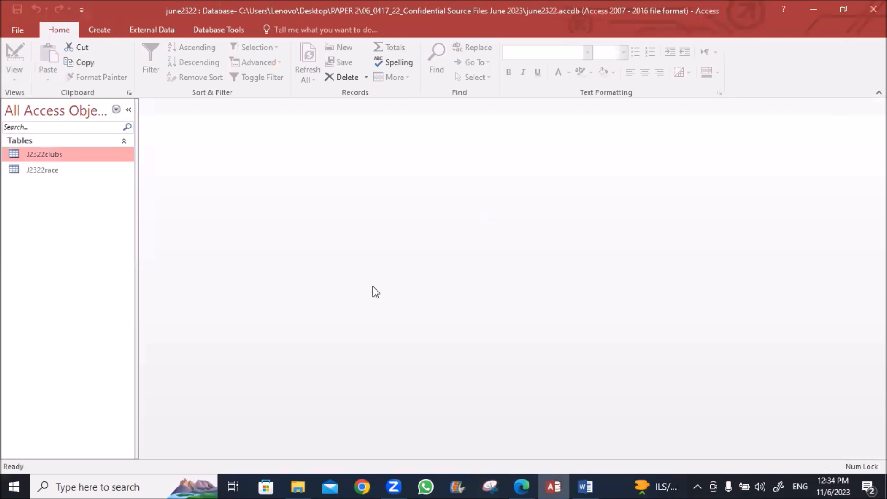
Highlight Club_ID and Club_Code in question 17 of the exam PDF in Edge
{"action": "left_click", "coordinate": [521, 487]}
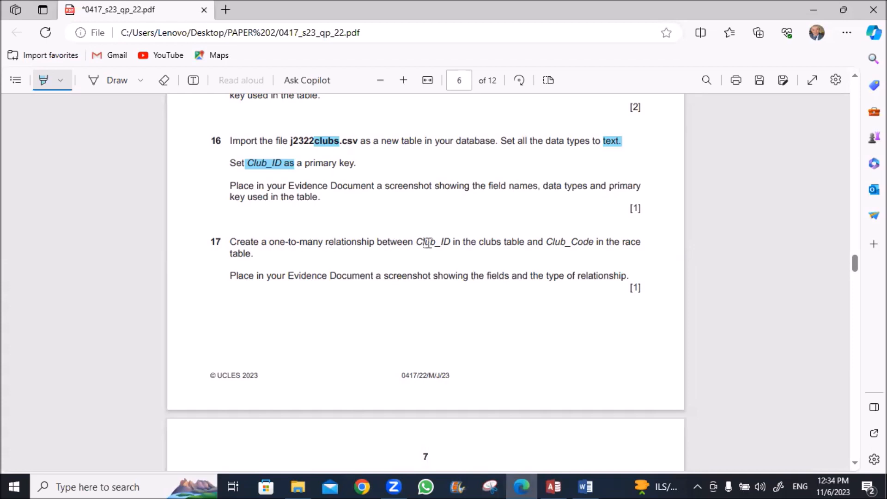
{"action": "left_click_drag", "start_coordinate": [416, 242], "coordinate": [447, 241]}
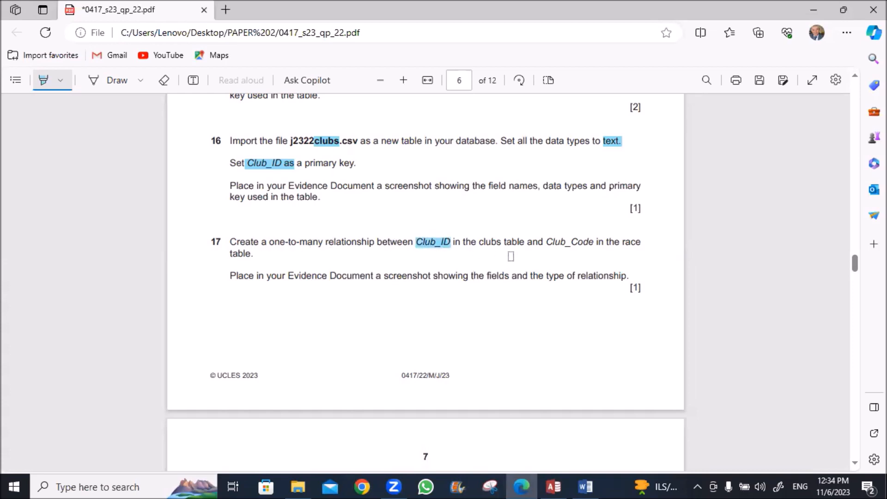
{"action": "left_click_drag", "start_coordinate": [547, 241], "coordinate": [589, 244]}
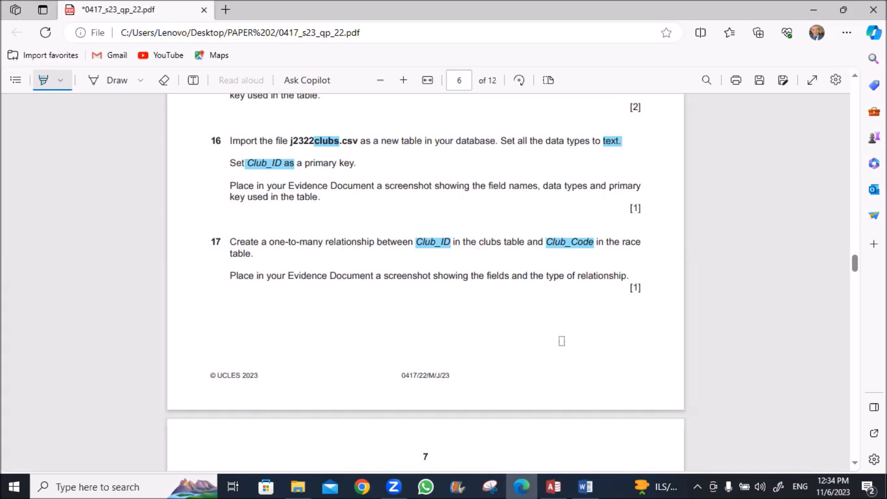
Add J2322clubs and J2322race to the Relationships window and arrange them
{"action": "left_click", "coordinate": [554, 485]}
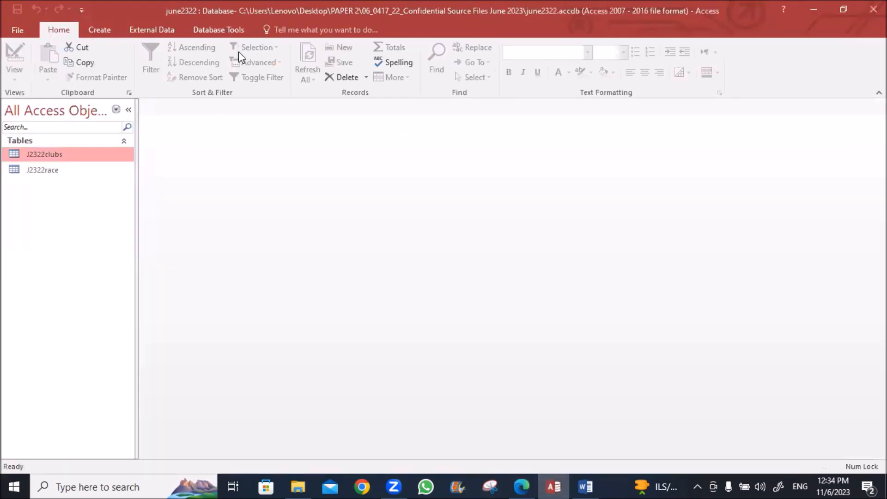
{"action": "left_click", "coordinate": [210, 31]}
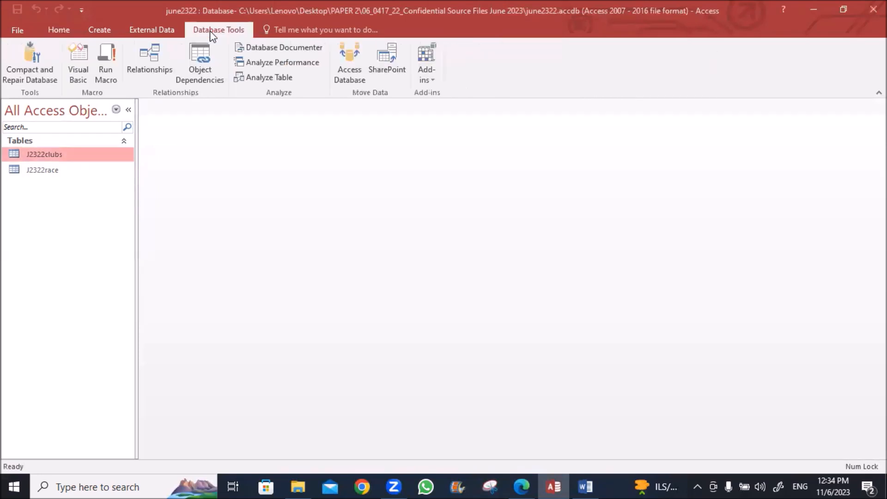
{"action": "left_click", "coordinate": [153, 58]}
{"action": "left_click", "coordinate": [368, 86]}
{"action": "left_click", "coordinate": [367, 74], "text": "shift"}
{"action": "left_click", "coordinate": [466, 404]}
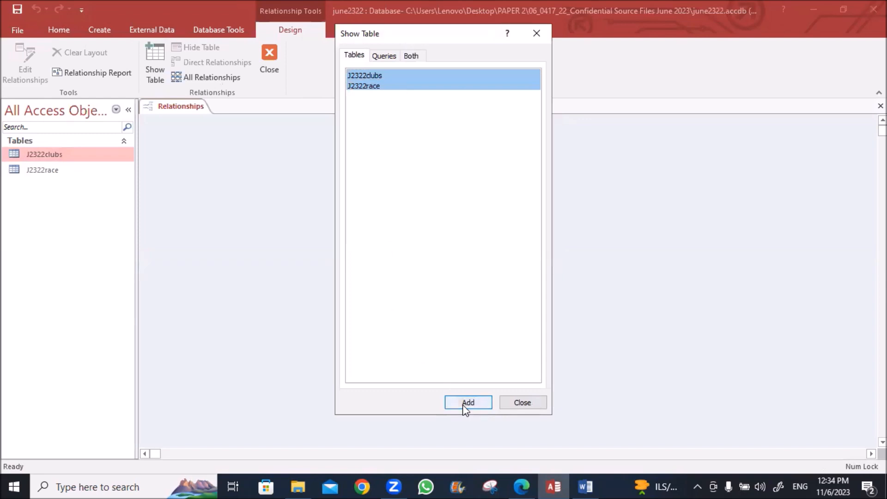
{"action": "left_click", "coordinate": [503, 403]}
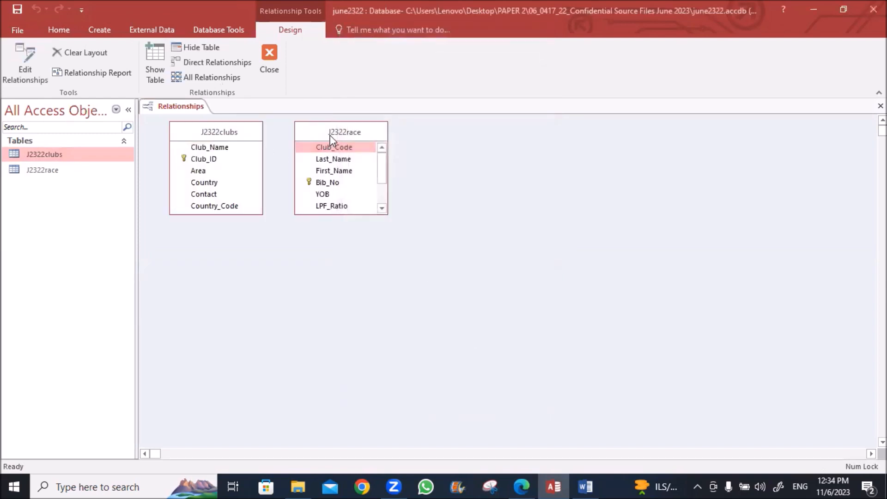
{"action": "left_click_drag", "start_coordinate": [330, 135], "coordinate": [474, 153]}
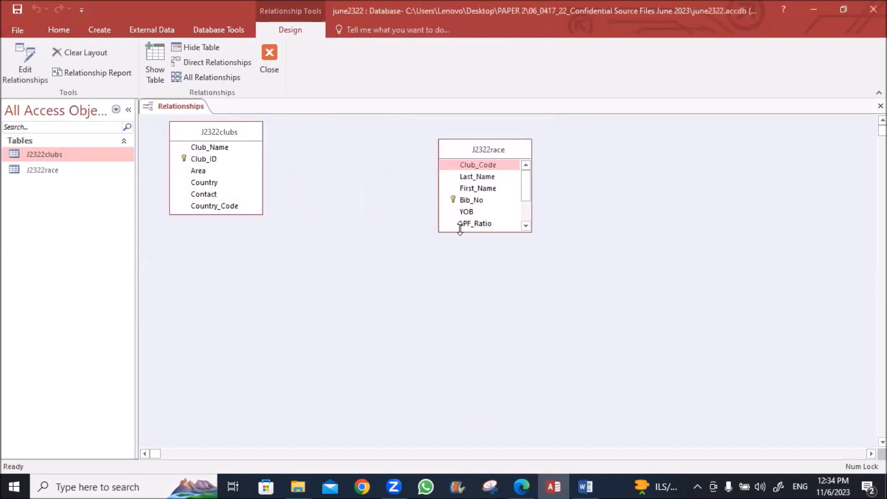
{"action": "left_click_drag", "start_coordinate": [460, 229], "coordinate": [460, 302]}
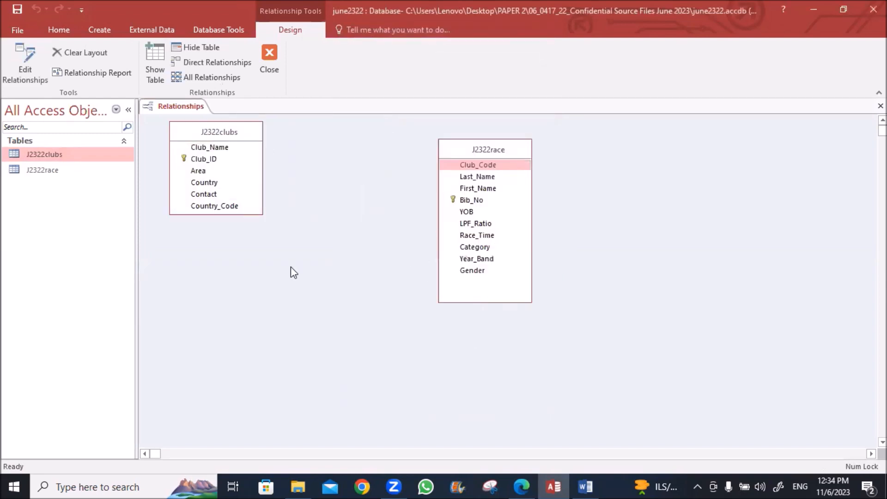
Join Club_ID to Club_Code one-to-many with referential integrity enforced, then reopen its settings
{"action": "left_click", "coordinate": [203, 161]}
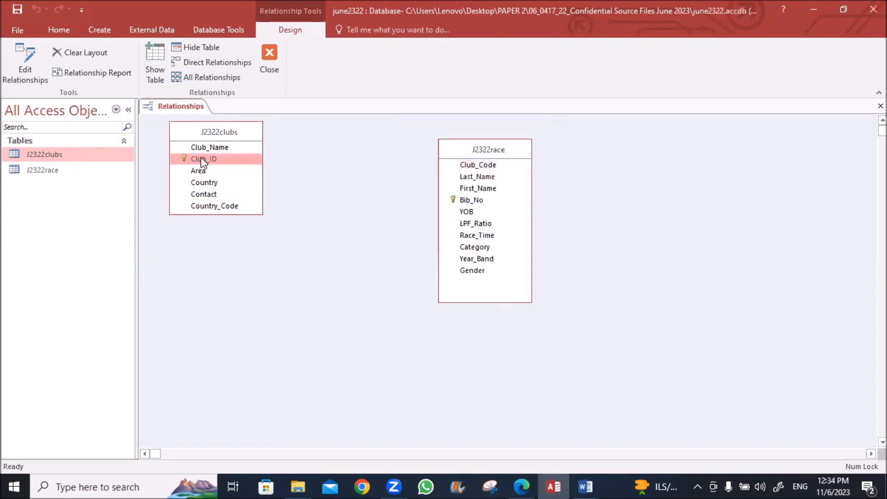
{"action": "left_click_drag", "start_coordinate": [207, 161], "coordinate": [465, 166]}
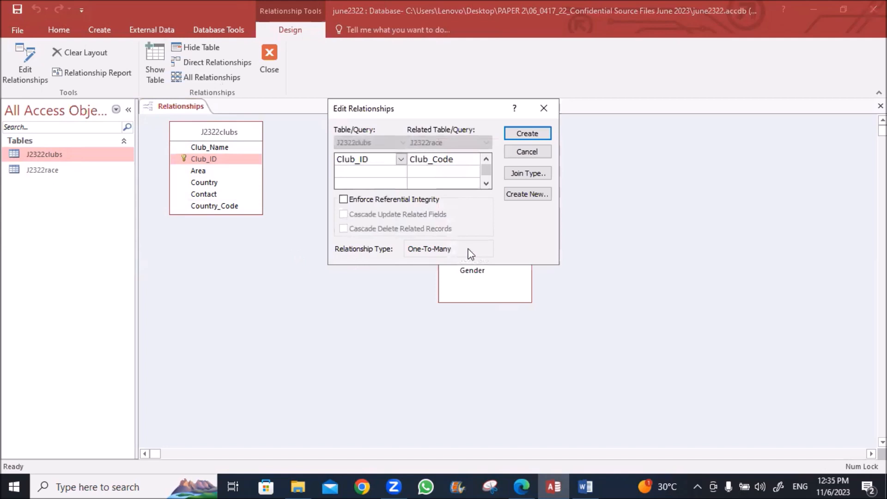
{"action": "left_click", "coordinate": [343, 200]}
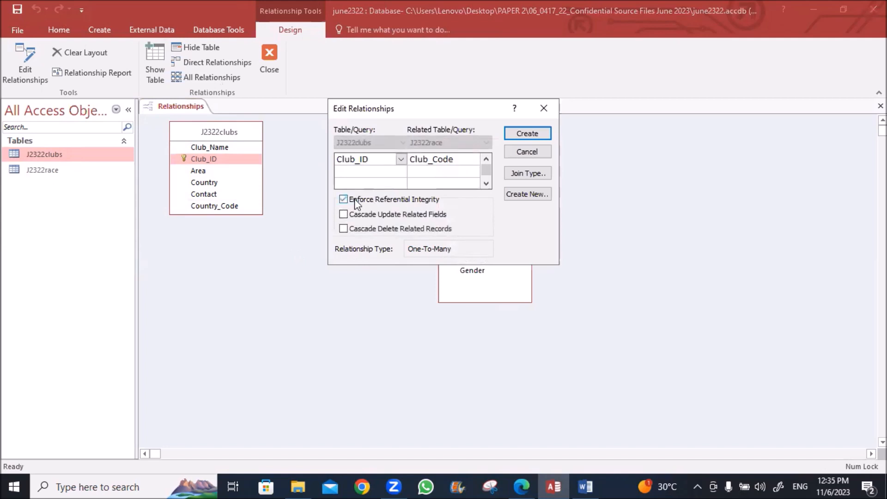
{"action": "left_click", "coordinate": [523, 134]}
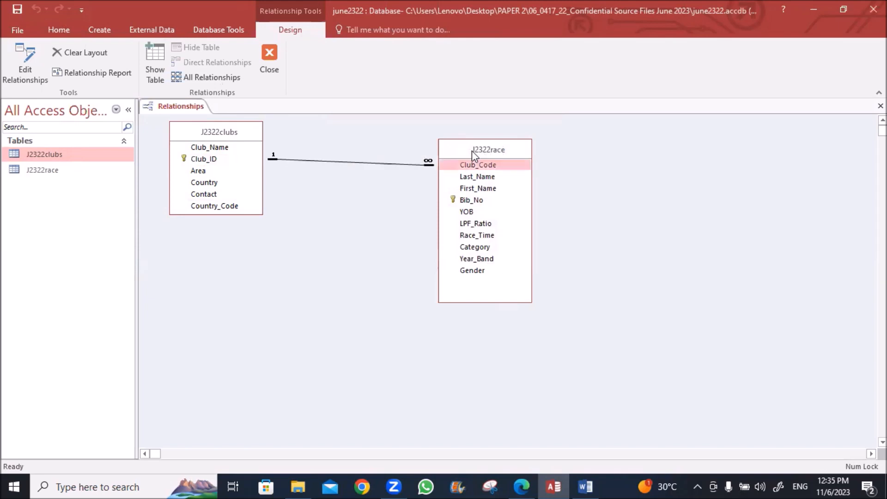
{"action": "left_click_drag", "start_coordinate": [473, 151], "coordinate": [374, 151]}
{"action": "double_click", "coordinate": [307, 162]}
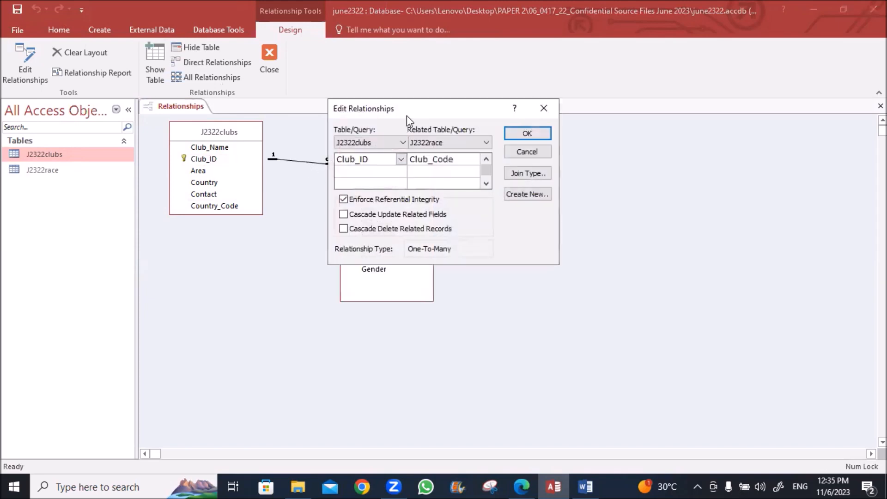
{"action": "left_click_drag", "start_coordinate": [407, 114], "coordinate": [292, 297]}
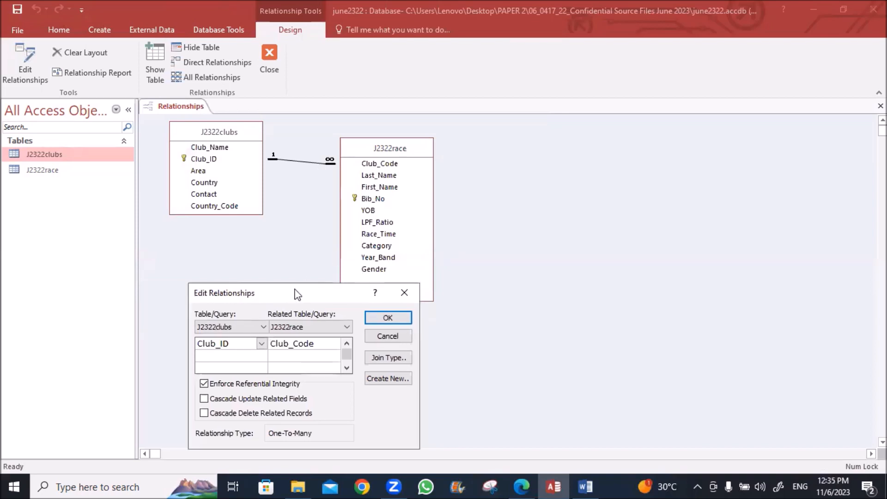
Snip the relationship diagram with its settings dialog, then close Relationships, saving the layout
{"action": "left_click", "coordinate": [488, 485]}
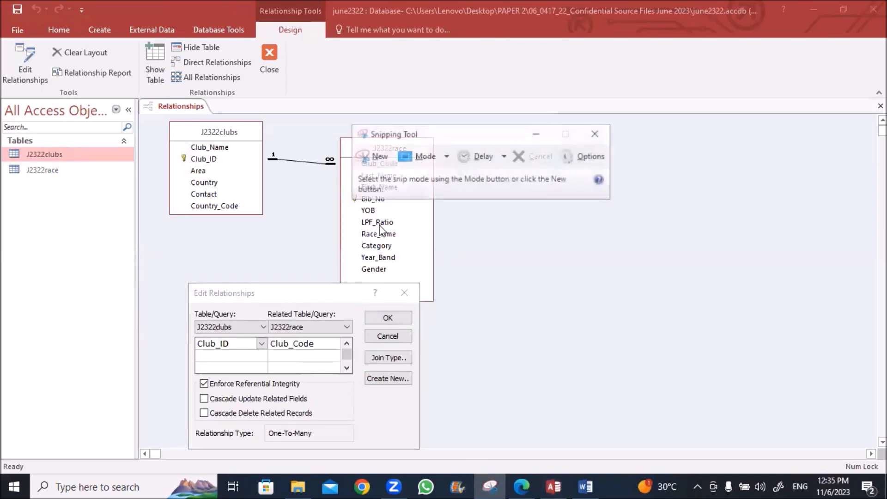
{"action": "left_click", "coordinate": [374, 157]}
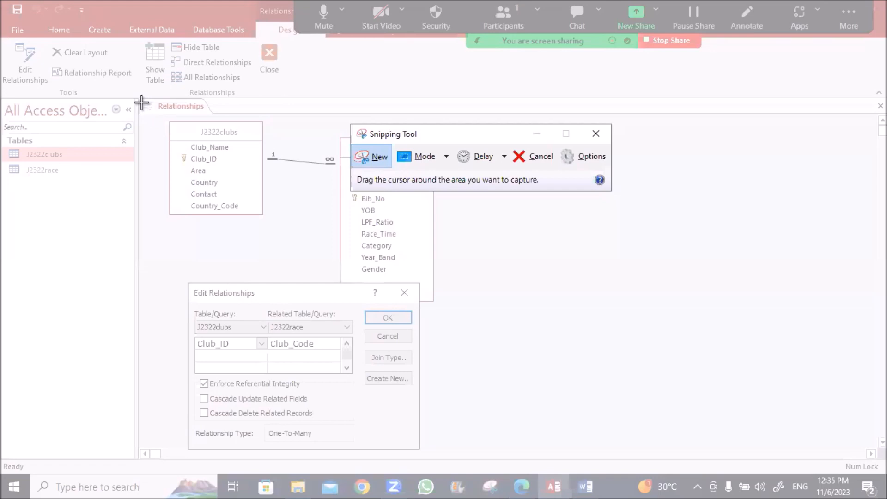
{"action": "left_click_drag", "start_coordinate": [155, 112], "coordinate": [458, 464]}
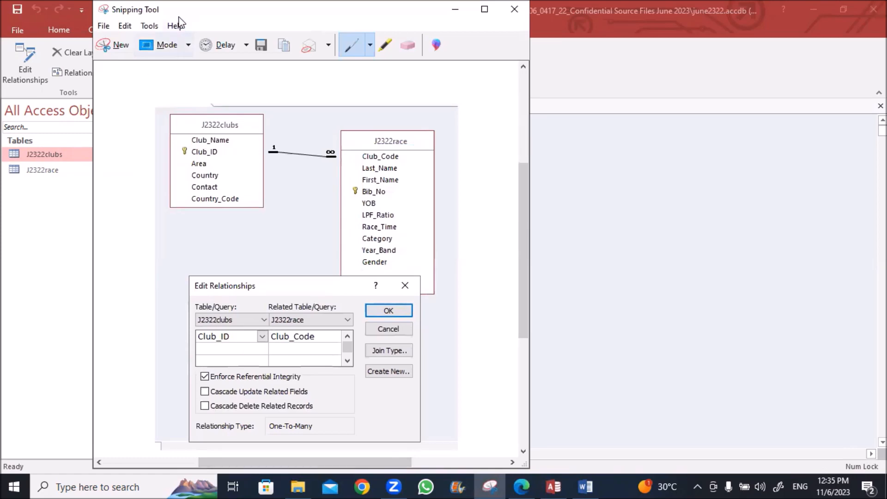
{"action": "left_click_drag", "start_coordinate": [223, 10], "coordinate": [204, 74]}
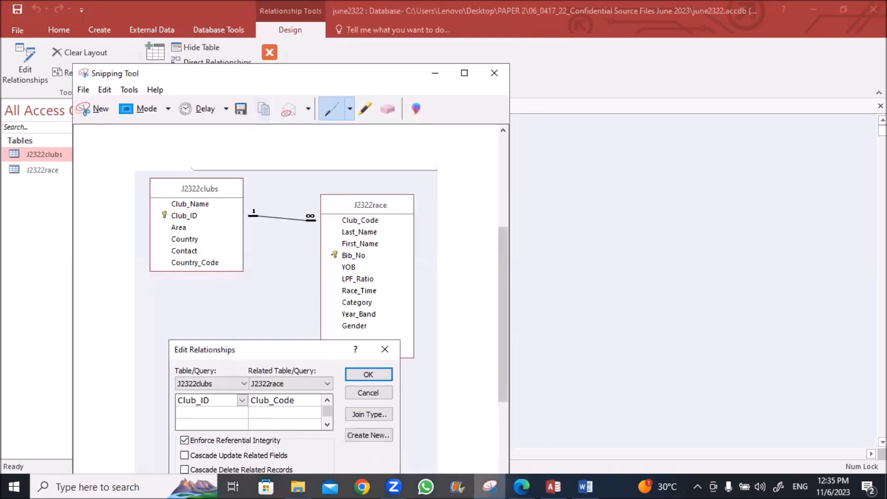
{"action": "left_click", "coordinate": [495, 73]}
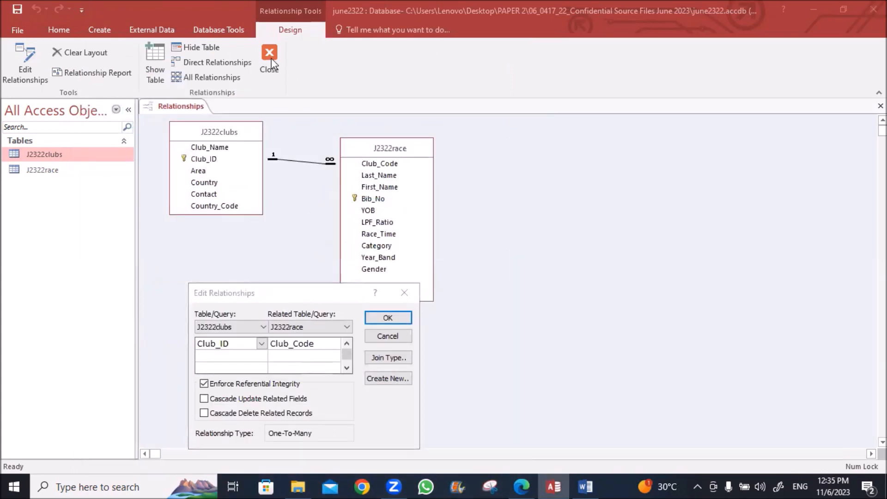
{"action": "left_click", "coordinate": [391, 320]}
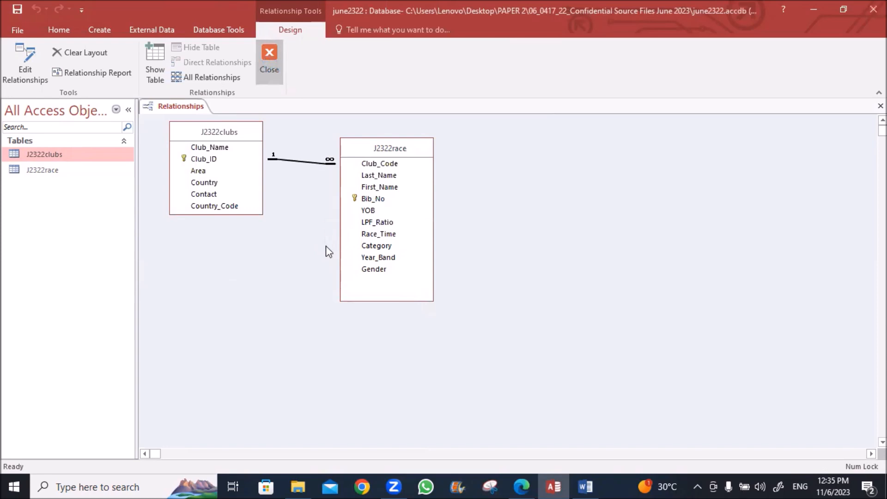
{"action": "left_click", "coordinate": [394, 279]}
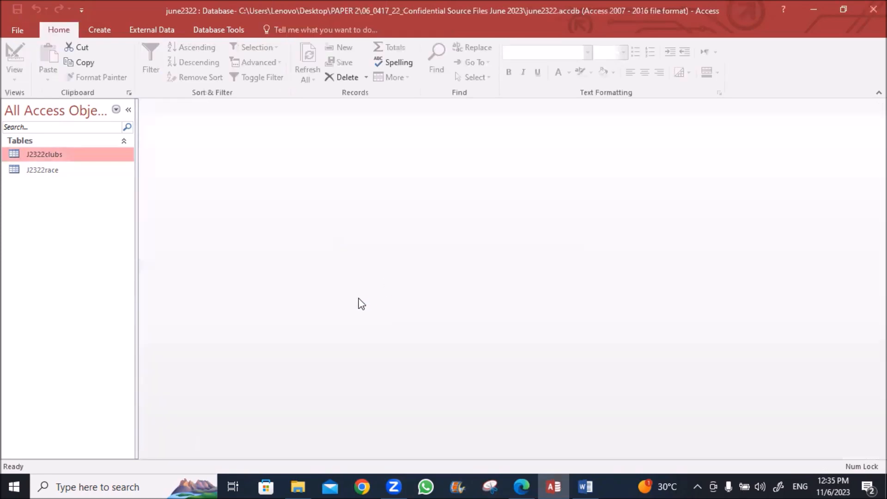
Scroll the exam PDF to questions 18–19 and highlight 'data entry form' and the race table wording
{"action": "left_click", "coordinate": [521, 485]}
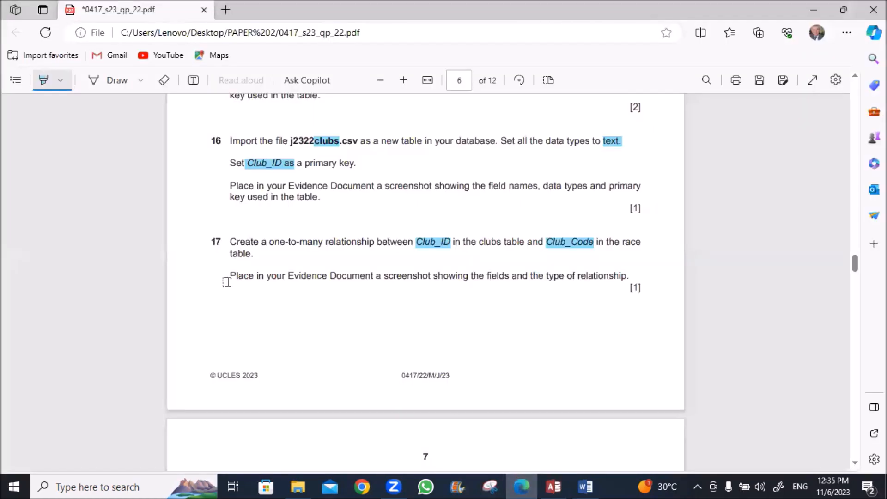
{"action": "scroll", "coordinate": [224, 283], "scroll_direction": "down", "scroll_amount": 3}
{"action": "scroll", "coordinate": [226, 282], "scroll_direction": "down", "scroll_amount": 4}
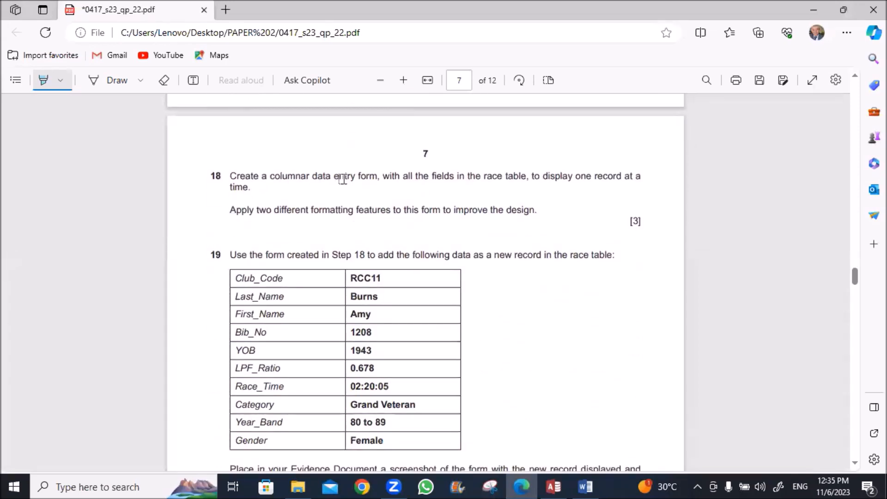
{"action": "left_click_drag", "start_coordinate": [313, 177], "coordinate": [380, 178]}
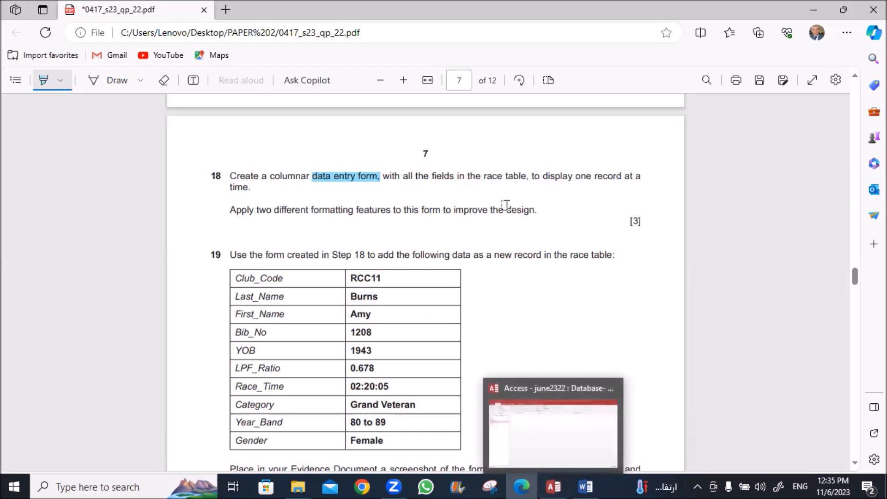
{"action": "left_click_drag", "start_coordinate": [483, 177], "coordinate": [510, 180]}
Select the J2322race table in Access and show the Create ribbon options
{"action": "left_click", "coordinate": [554, 487]}
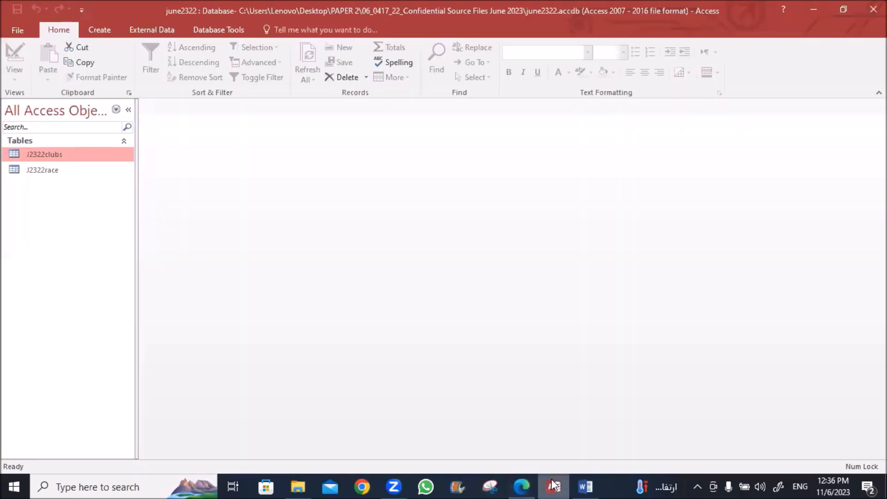
{"action": "left_click", "coordinate": [43, 170]}
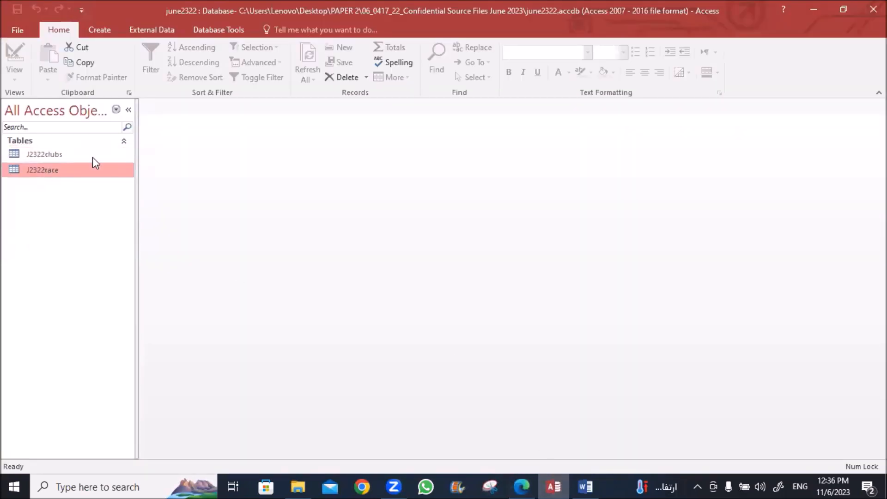
{"action": "left_click", "coordinate": [98, 29]}
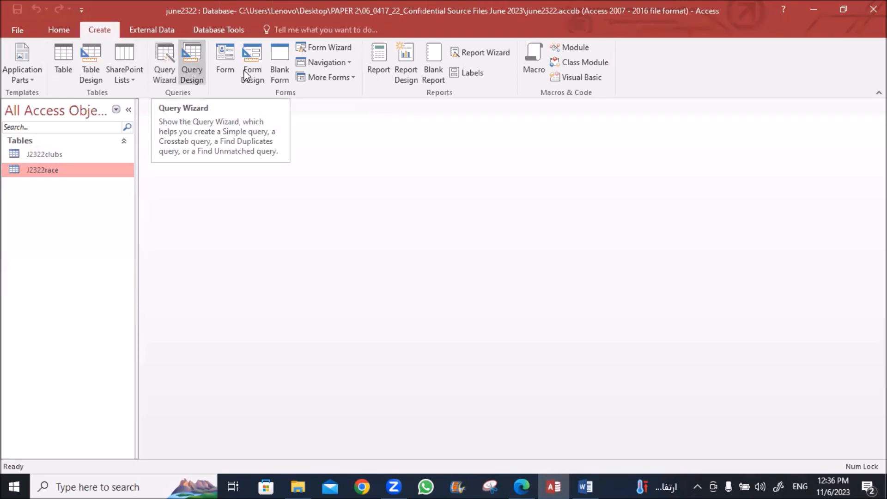
Generate a quick J2322race form, close it unsaved, then launch the Form Wizard
{"action": "left_click", "coordinate": [232, 57]}
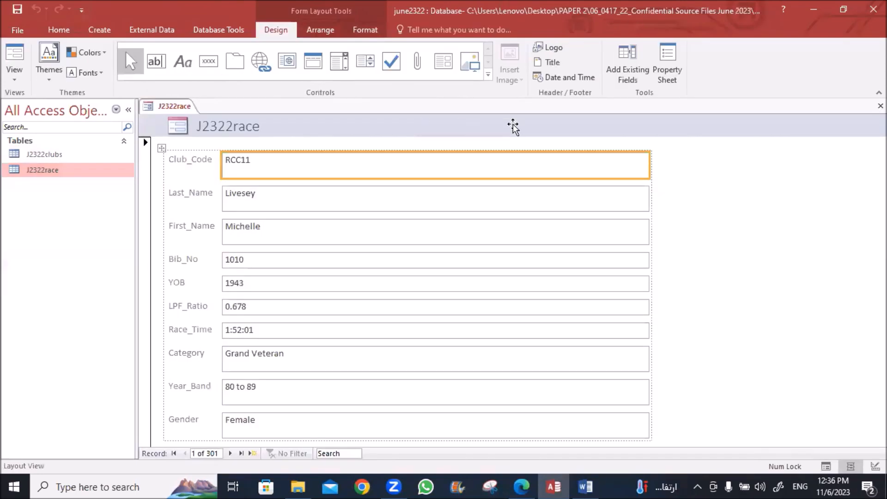
{"action": "right_click", "coordinate": [175, 107]}
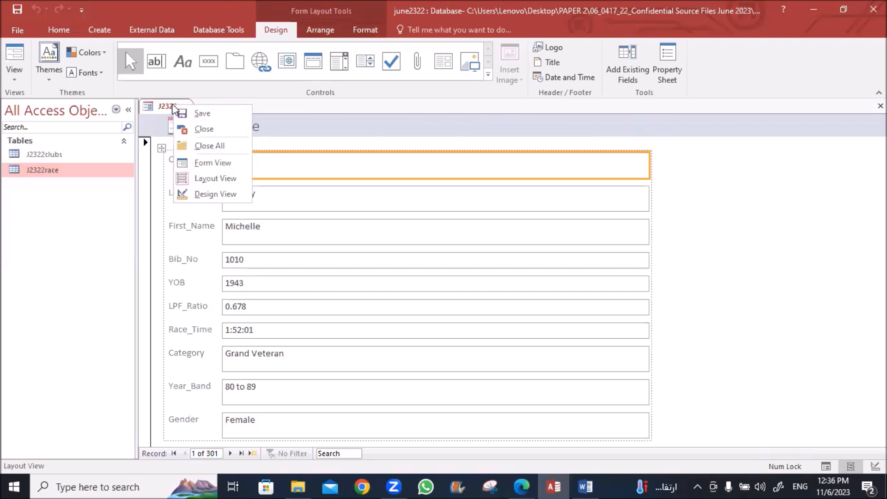
{"action": "left_click", "coordinate": [201, 129]}
{"action": "left_click", "coordinate": [464, 277]}
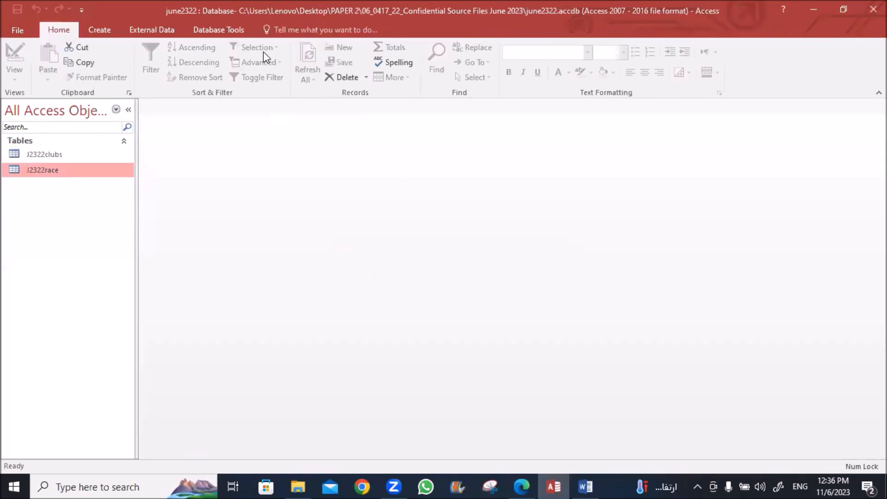
{"action": "left_click", "coordinate": [101, 30]}
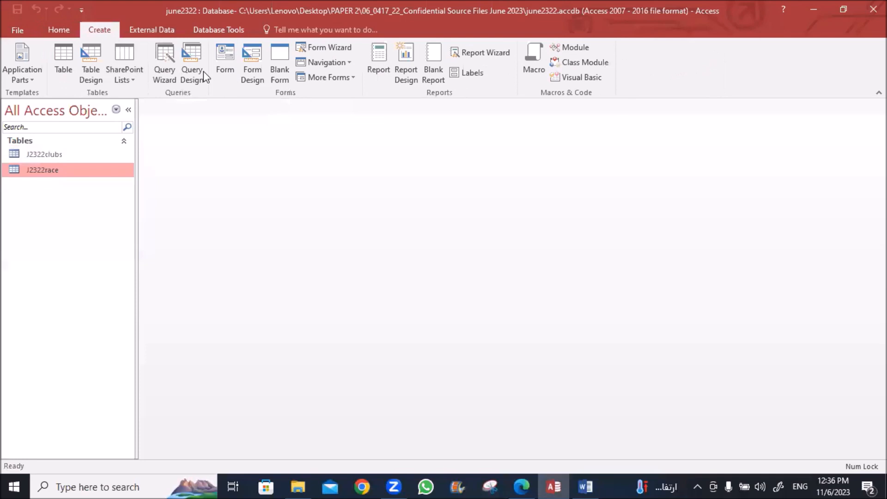
{"action": "left_click", "coordinate": [351, 51]}
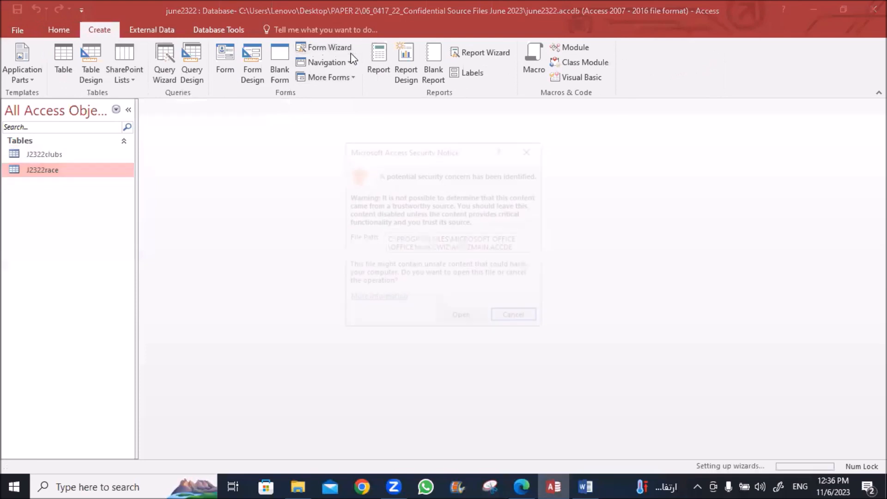
Build a columnar J2322race form with all race-table fields using the Form Wizard
{"action": "left_click", "coordinate": [457, 316]}
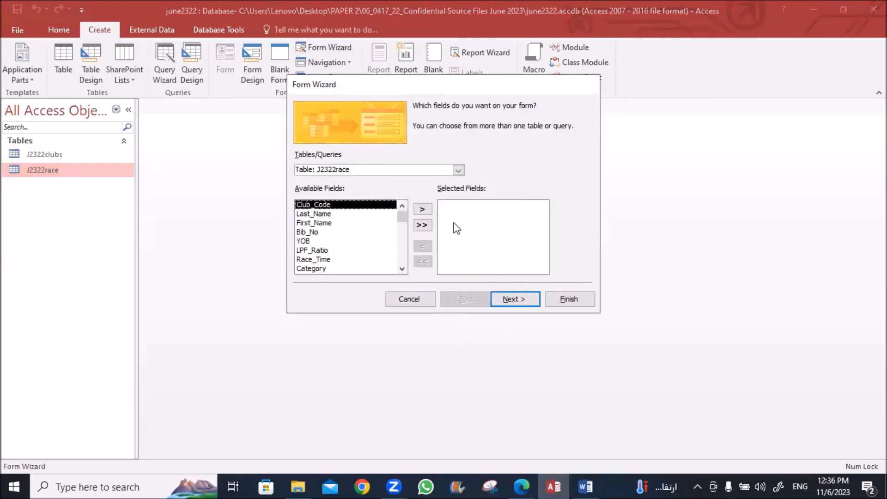
{"action": "left_click", "coordinate": [422, 225]}
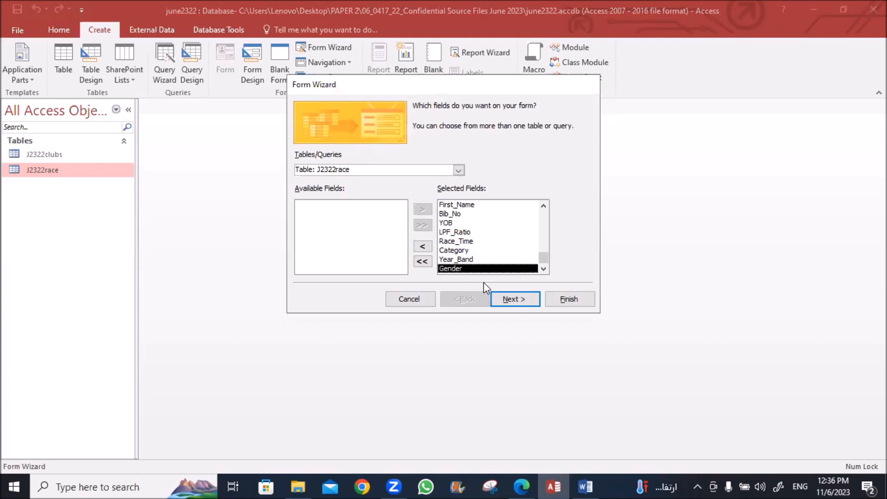
{"action": "left_click", "coordinate": [510, 300]}
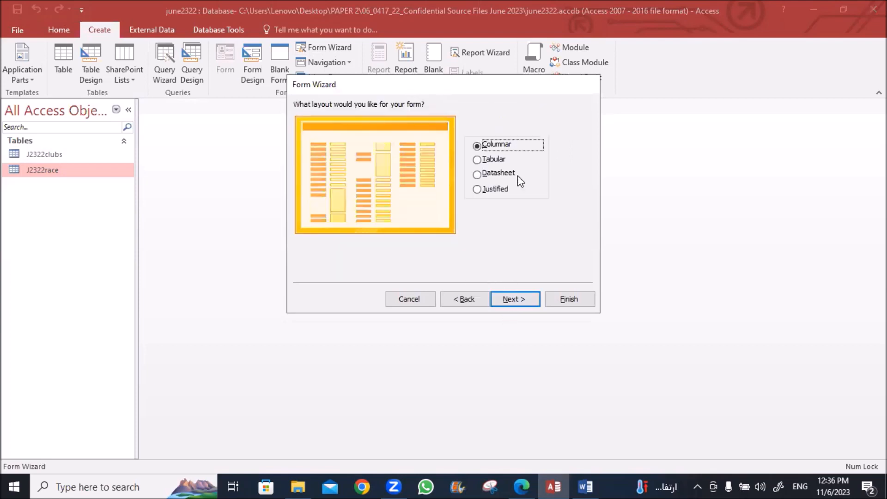
{"action": "left_click", "coordinate": [511, 301]}
{"action": "left_click", "coordinate": [560, 301]}
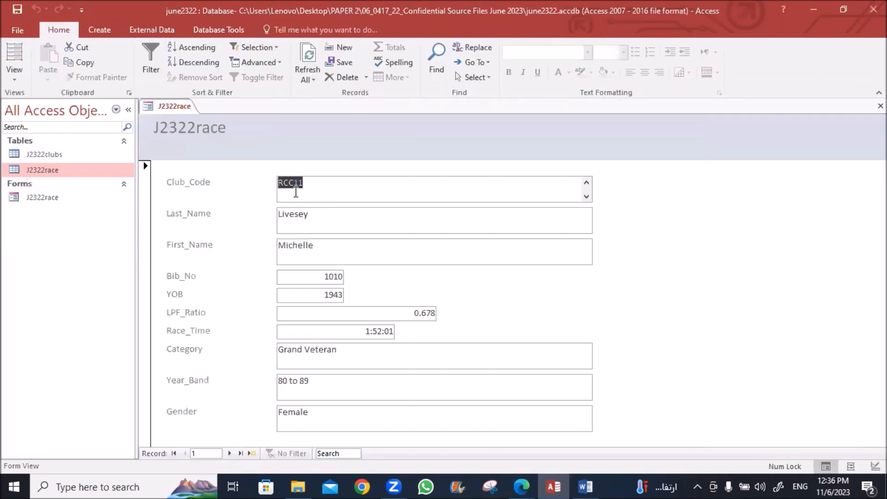
{"action": "right_click", "coordinate": [456, 152]}
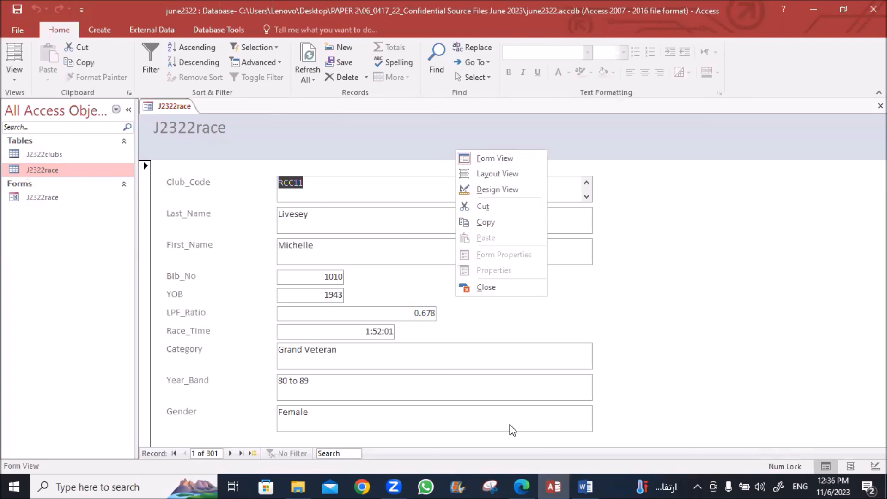
{"action": "left_click", "coordinate": [521, 487]}
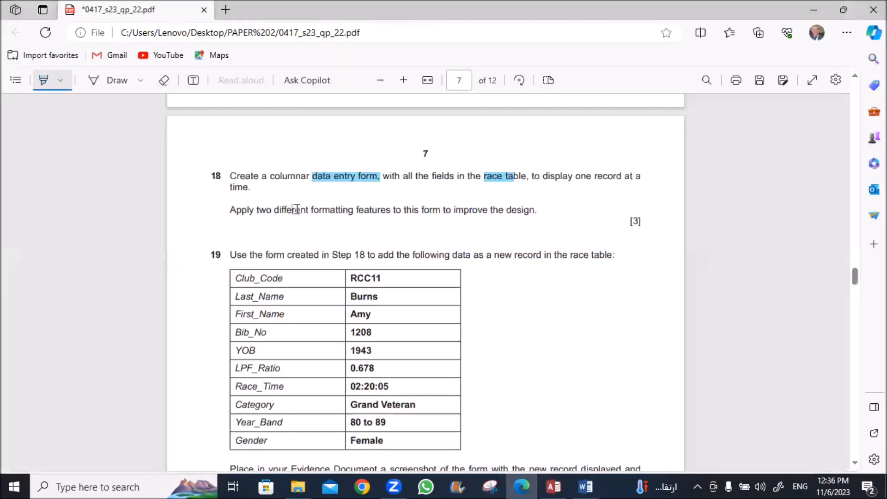
Highlight 'formatting features' and 'improve the design' in exam question 18
{"action": "left_click_drag", "start_coordinate": [310, 209], "coordinate": [392, 211]}
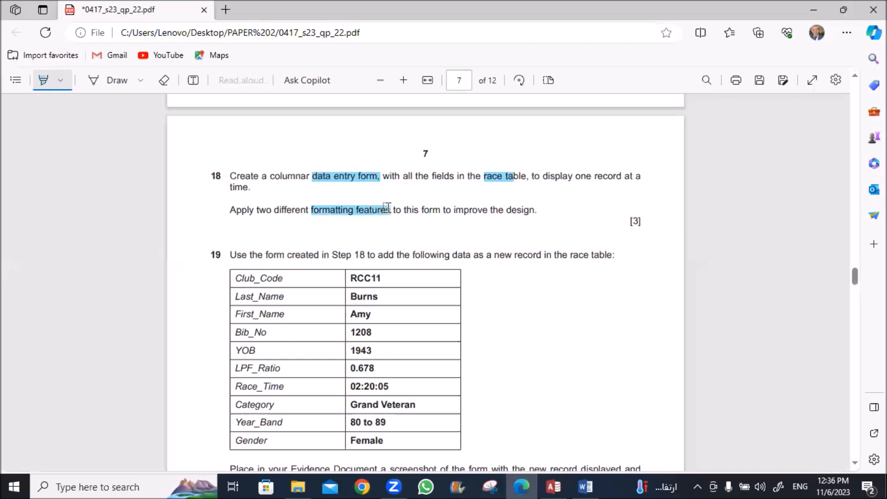
{"action": "left_click_drag", "start_coordinate": [452, 210], "coordinate": [531, 210]}
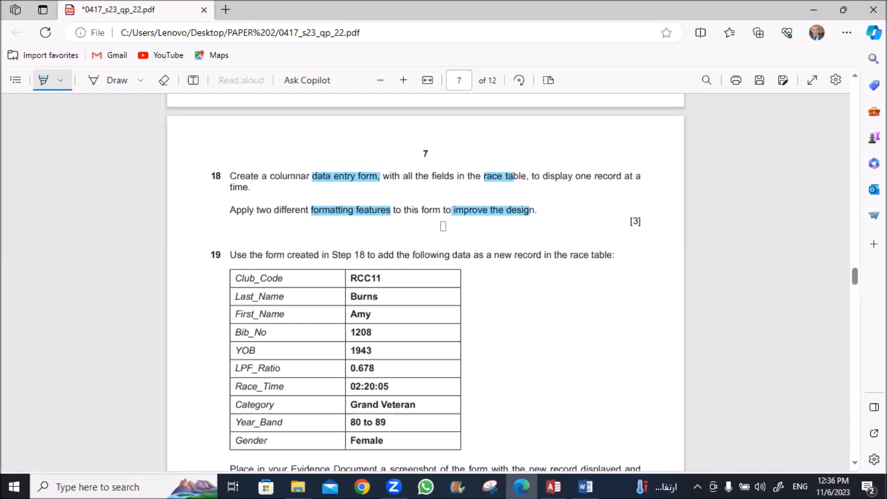
{"action": "left_click", "coordinate": [566, 486]}
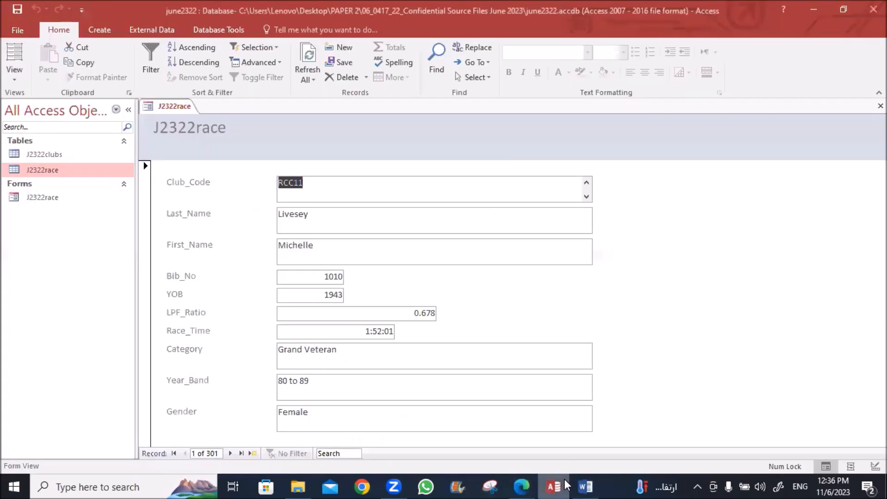
In Design View, replace the 'J2322race' header label text with 'Race Data'
{"action": "right_click", "coordinate": [190, 107]}
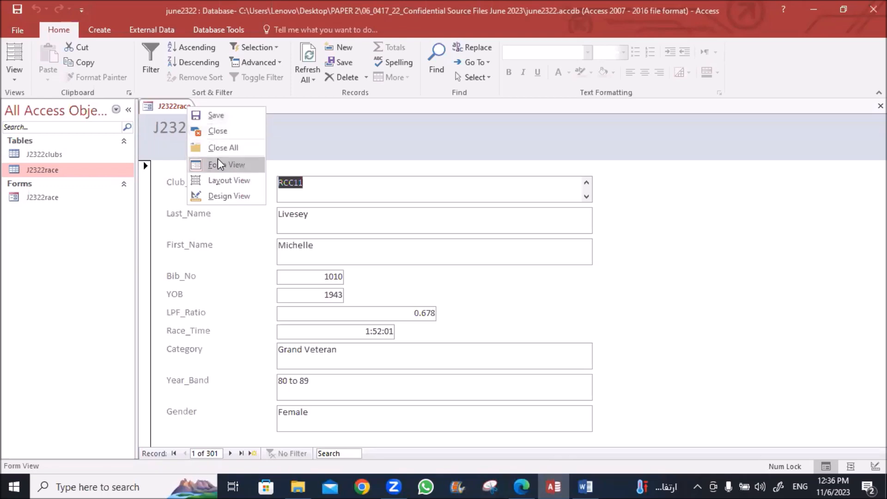
{"action": "left_click", "coordinate": [220, 197]}
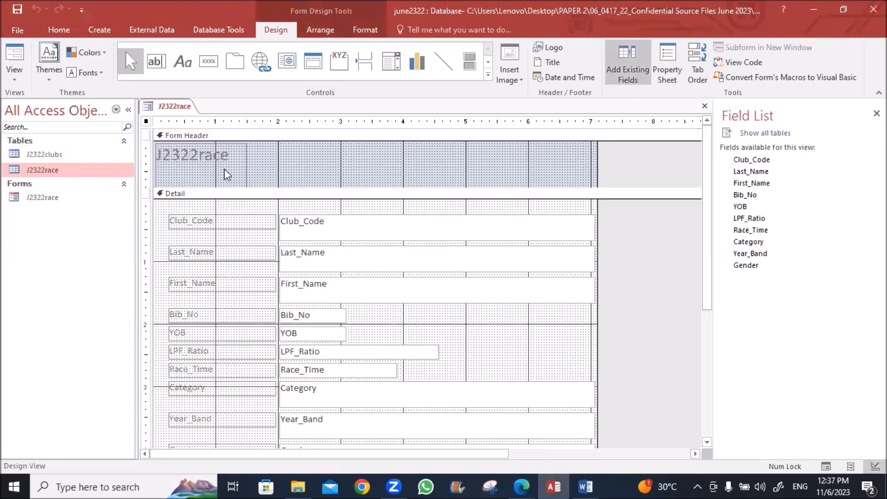
{"action": "left_click", "coordinate": [200, 156]}
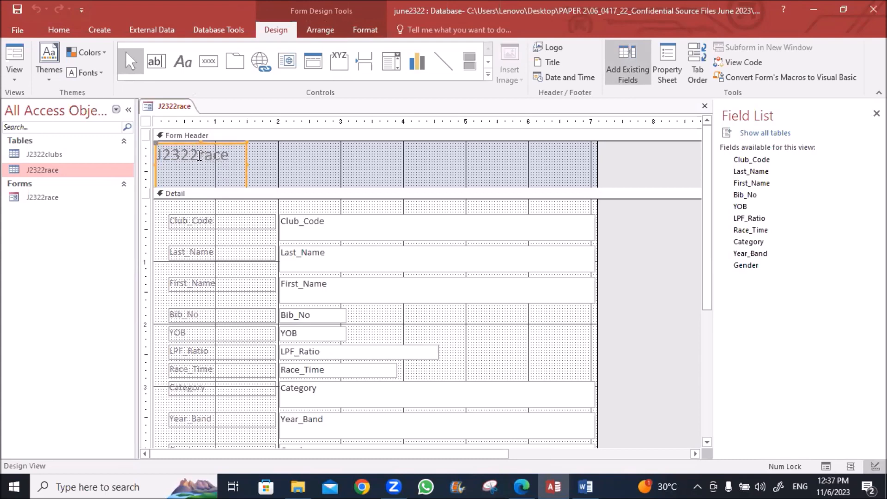
{"action": "left_click", "coordinate": [199, 156]}
{"action": "double_click", "coordinate": [199, 156]}
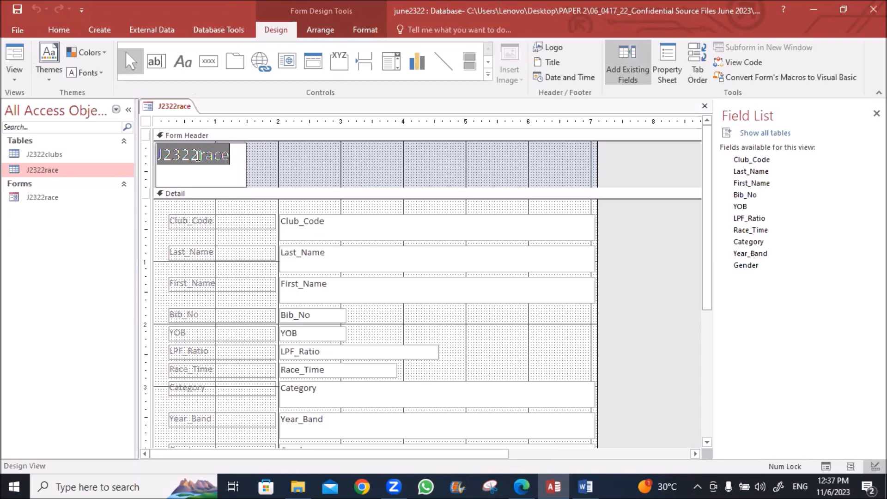
{"action": "type", "text": "R"}
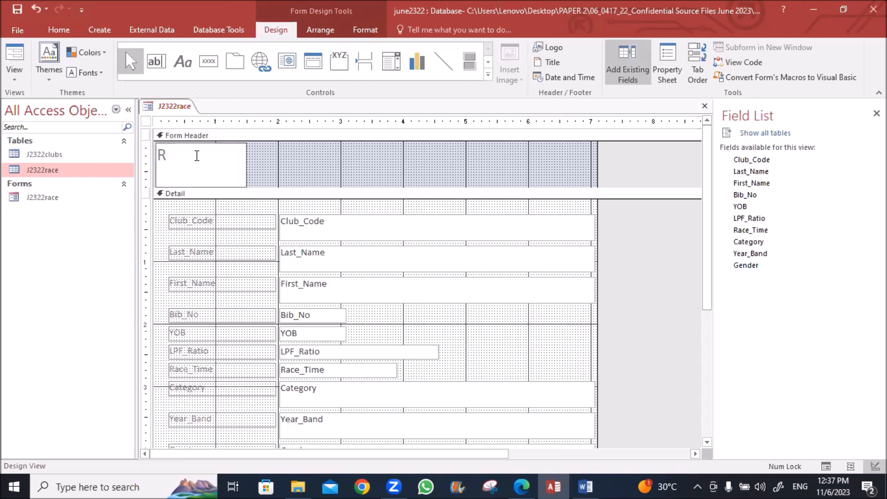
{"action": "type", "text": "ace Data"}
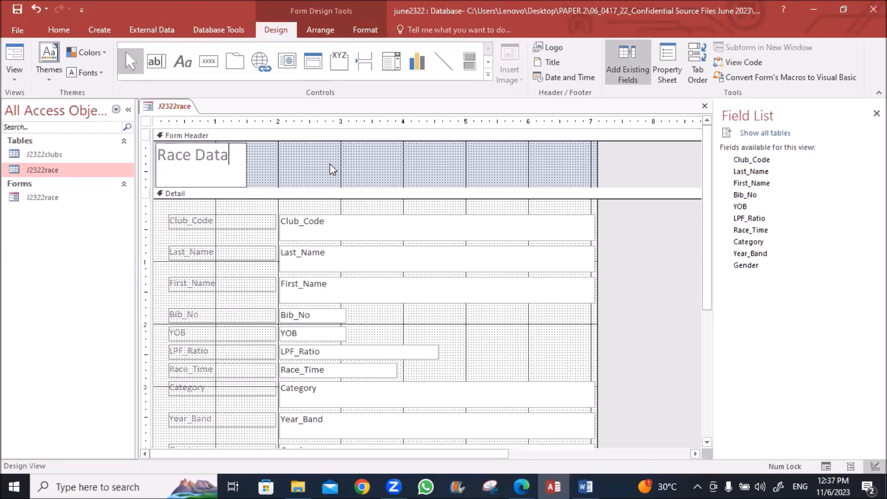
{"action": "left_click_drag", "start_coordinate": [331, 167], "coordinate": [187, 173]}
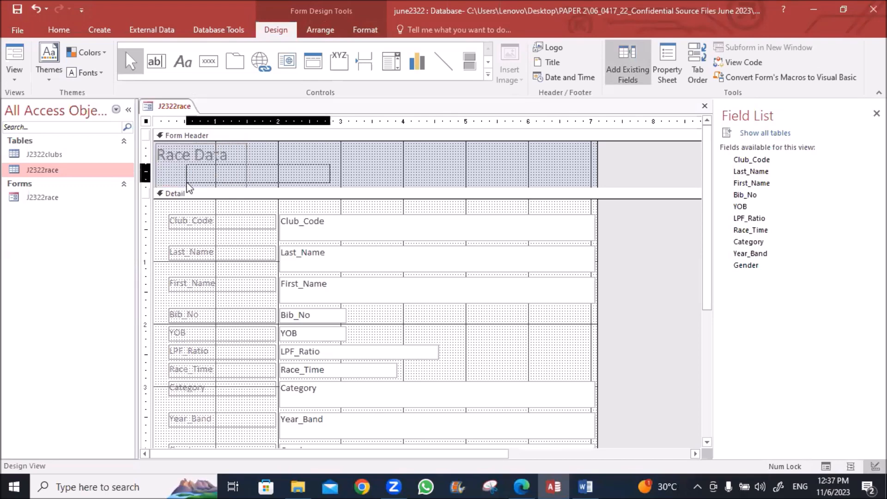
{"action": "left_click", "coordinate": [59, 30]}
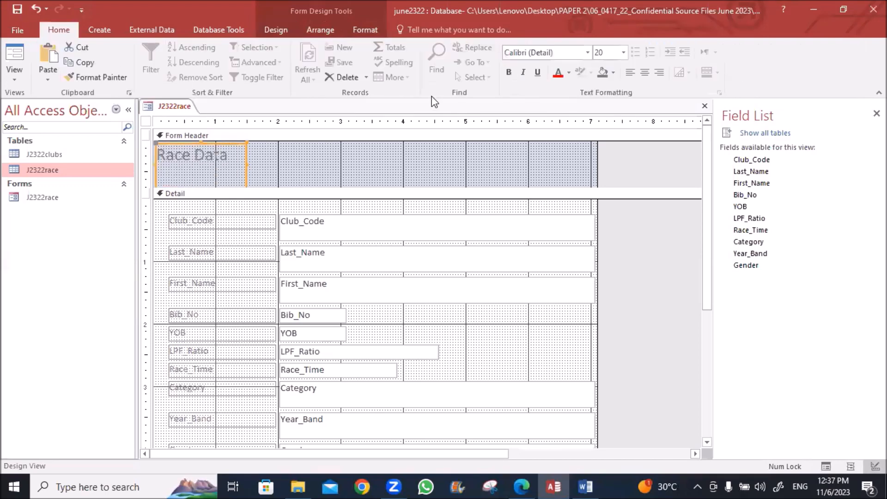
Set the Race Data title's font colour to Automatic black and make it bold
{"action": "left_click", "coordinate": [570, 72]}
{"action": "left_click", "coordinate": [561, 91]}
{"action": "left_click", "coordinate": [510, 73]}
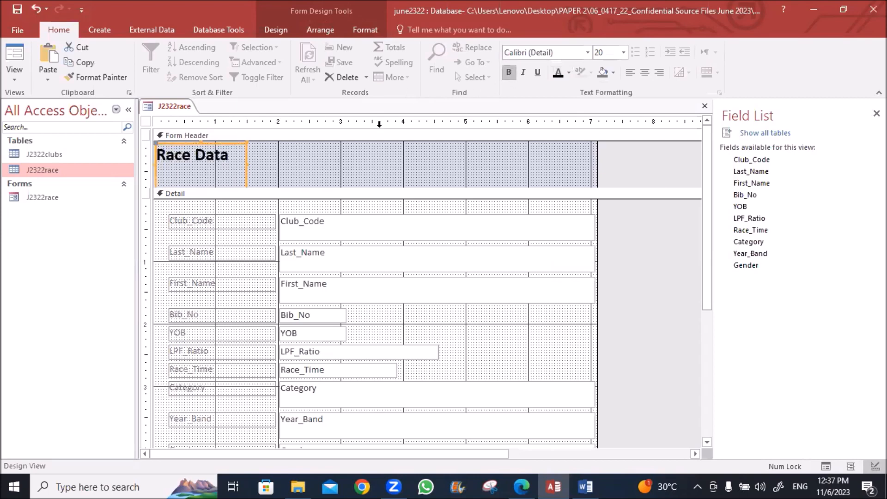
Move the Race Data title toward the header's middle and centre its text
{"action": "left_click", "coordinate": [199, 170]}
{"action": "left_click_drag", "start_coordinate": [199, 170], "coordinate": [264, 153]}
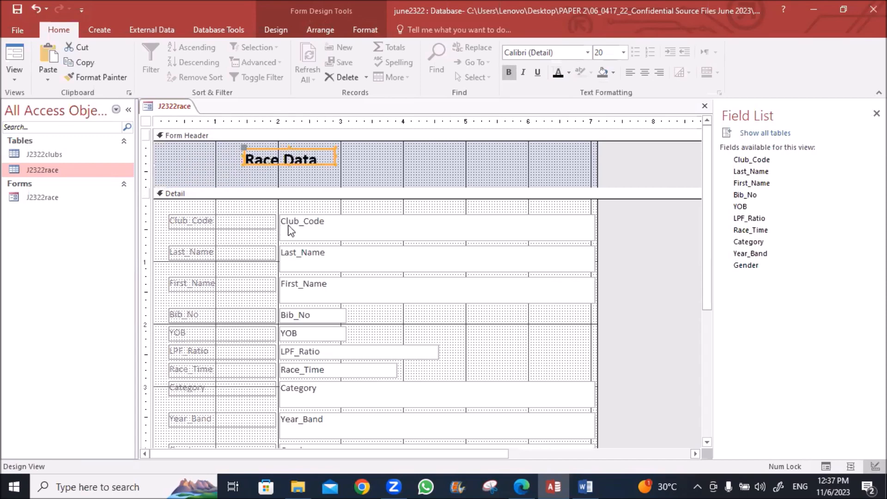
{"action": "left_click", "coordinate": [289, 166]}
{"action": "left_click", "coordinate": [290, 164]}
{"action": "left_click", "coordinate": [289, 164]}
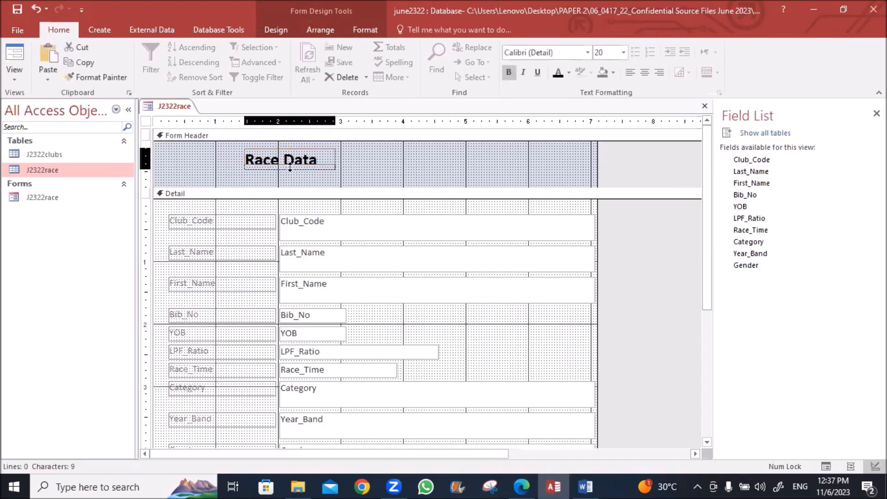
{"action": "left_click", "coordinate": [290, 172]}
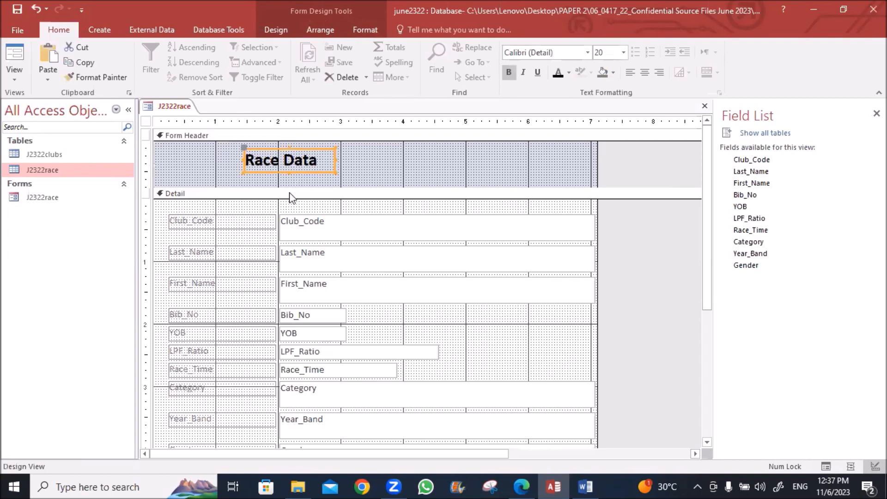
{"action": "left_click", "coordinate": [645, 72]}
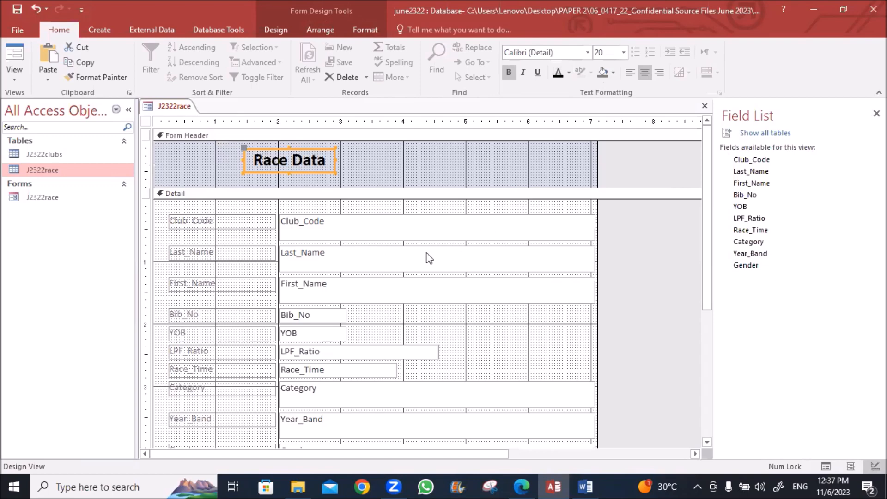
{"action": "scroll", "coordinate": [342, 240], "scroll_direction": "down", "scroll_amount": 3}
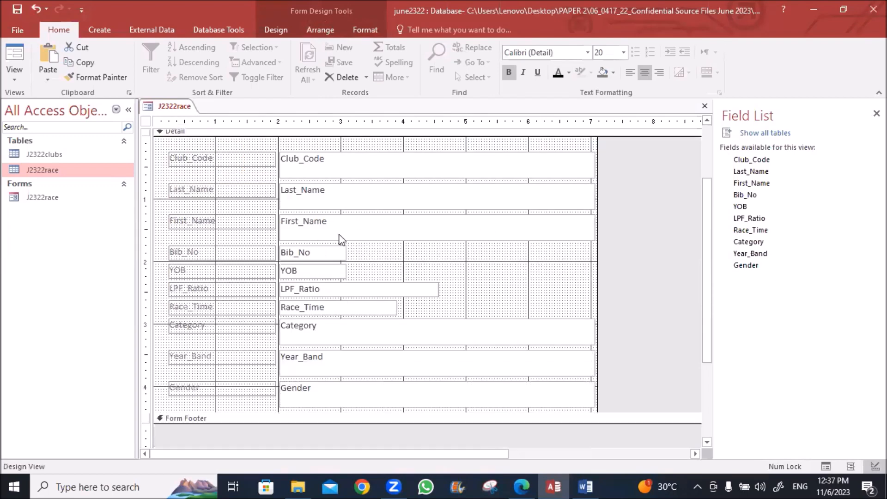
Preview the retitled form, then return to Design View and select all text boxes
{"action": "right_click", "coordinate": [175, 105]}
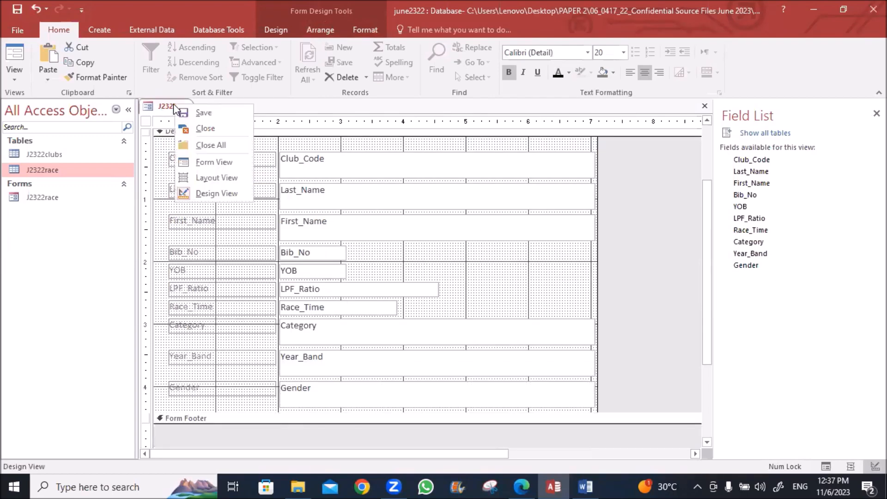
{"action": "left_click", "coordinate": [204, 161]}
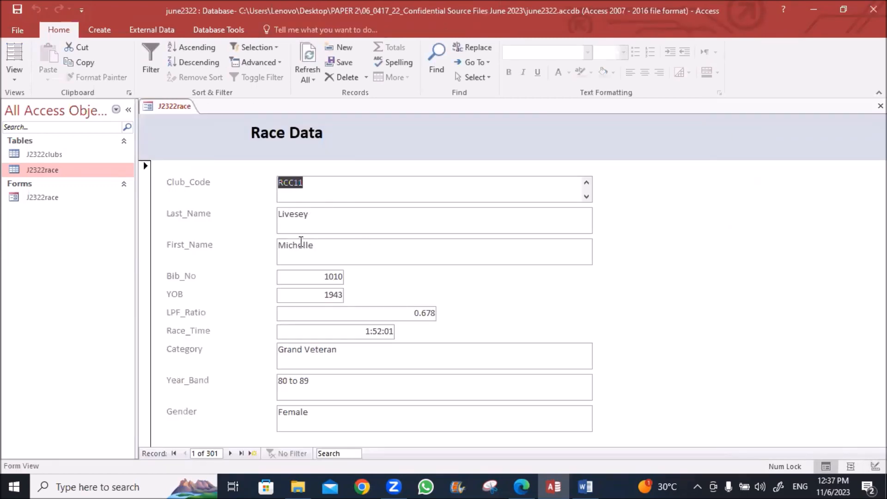
{"action": "right_click", "coordinate": [176, 111]}
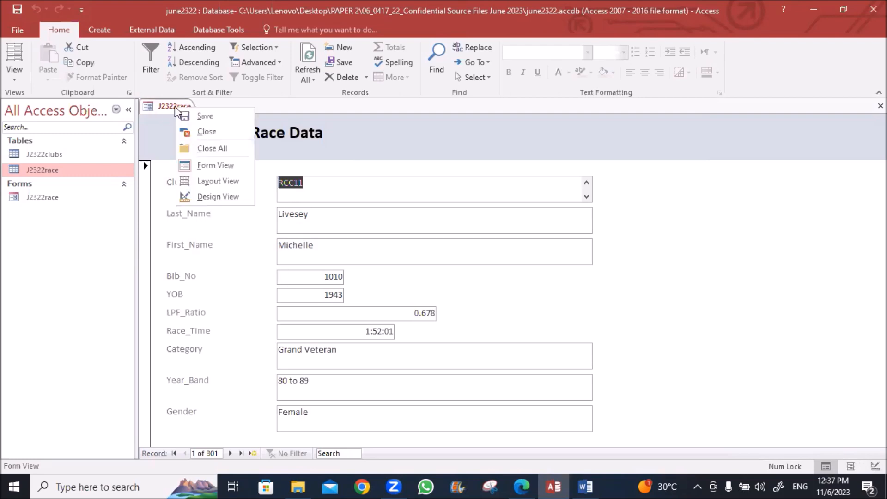
{"action": "left_click", "coordinate": [210, 199]}
{"action": "left_click_drag", "start_coordinate": [332, 204], "coordinate": [327, 412]}
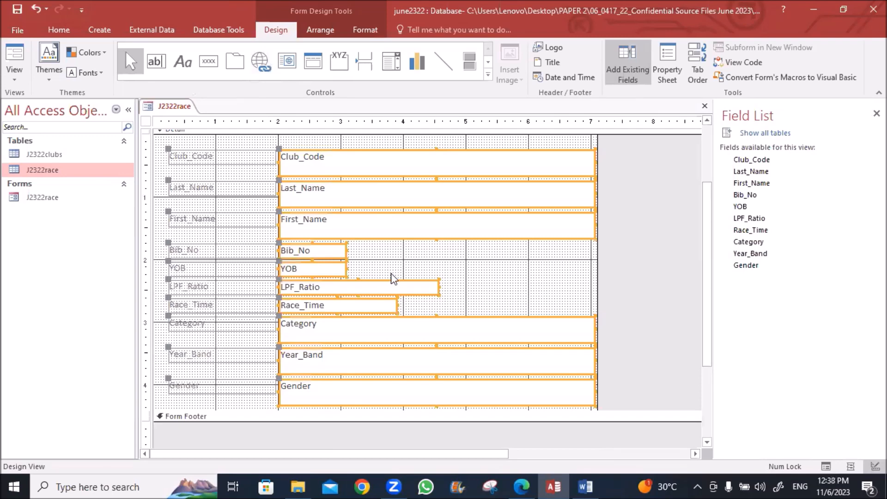
Make the text boxes single-line height with To Shortest and apply equal vertical spacing
{"action": "left_click", "coordinate": [317, 31]}
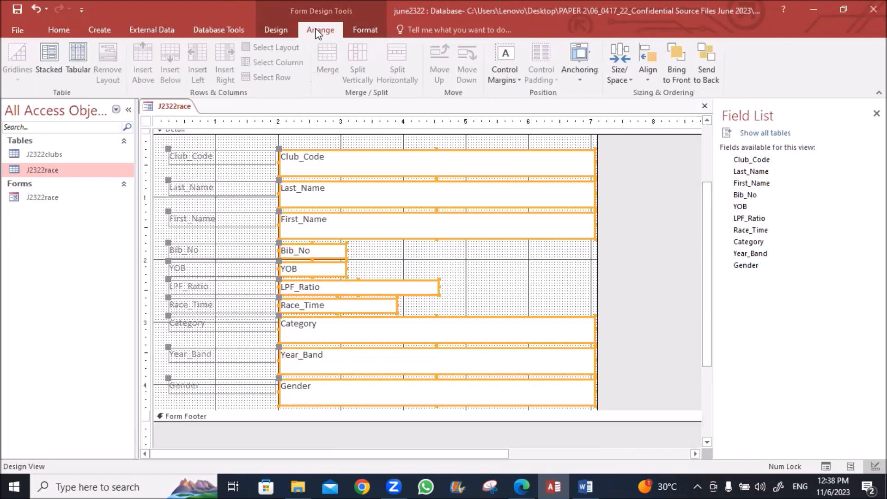
{"action": "left_click", "coordinate": [628, 79]}
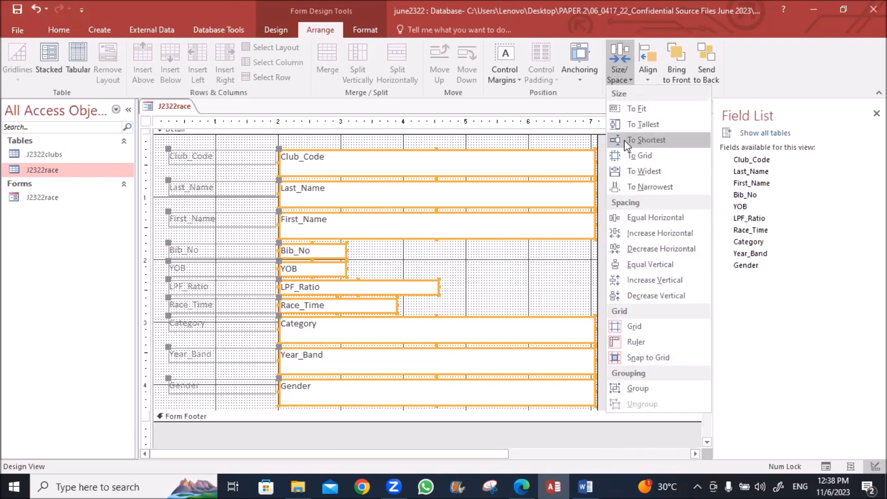
{"action": "left_click", "coordinate": [626, 190]}
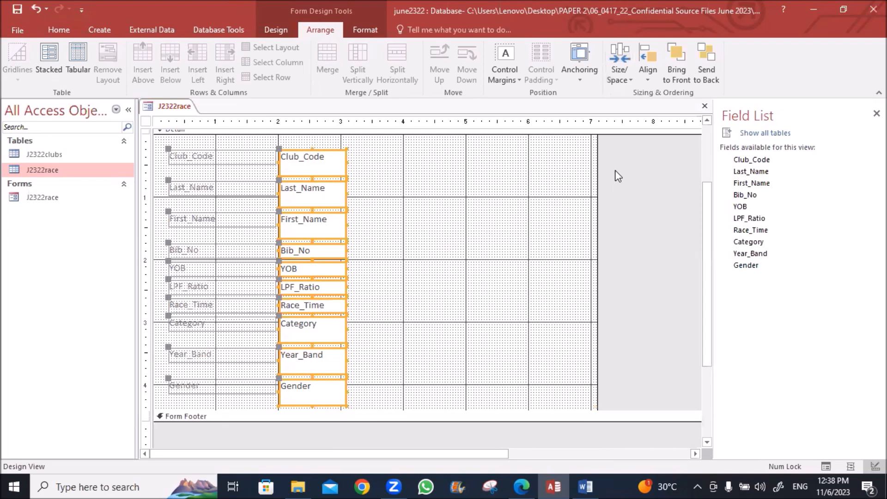
{"action": "key", "text": "ctrl+z"}
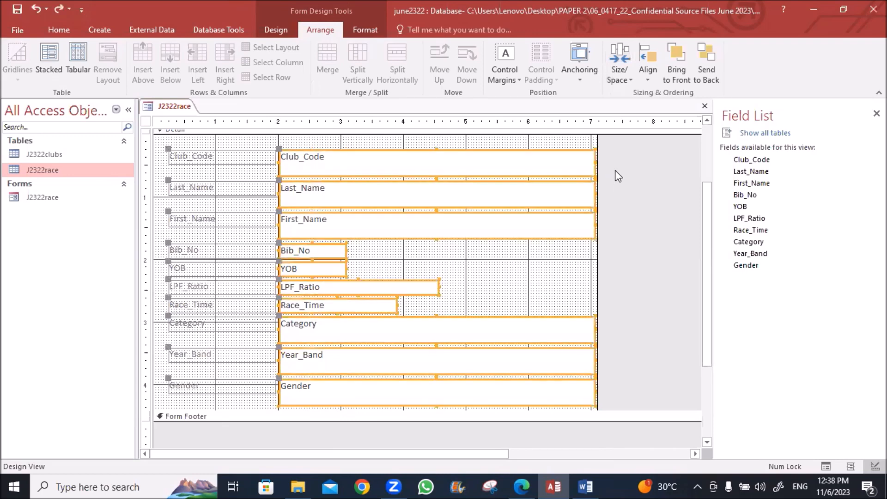
{"action": "left_click", "coordinate": [626, 84]}
{"action": "left_click", "coordinate": [631, 135]}
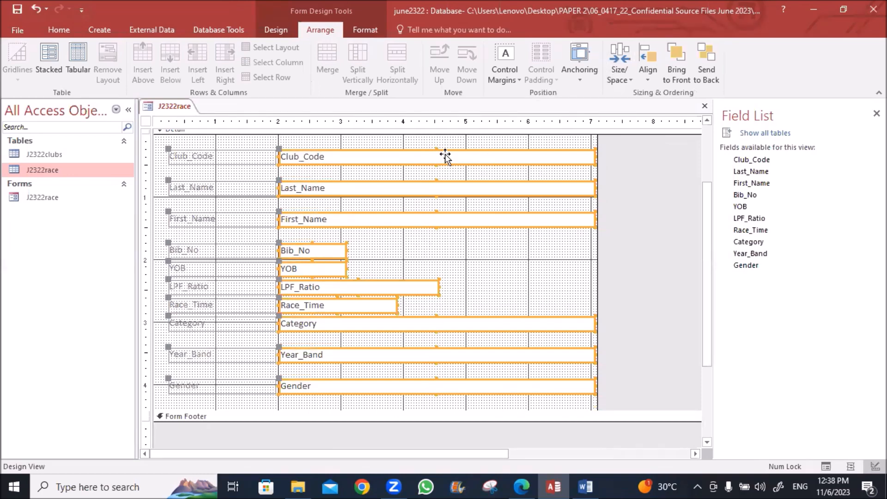
{"action": "left_click", "coordinate": [624, 82]}
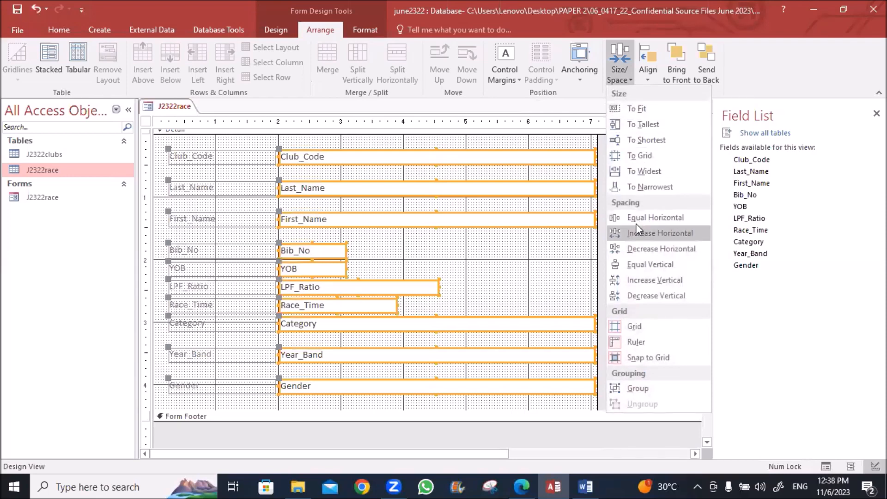
{"action": "left_click", "coordinate": [637, 267]}
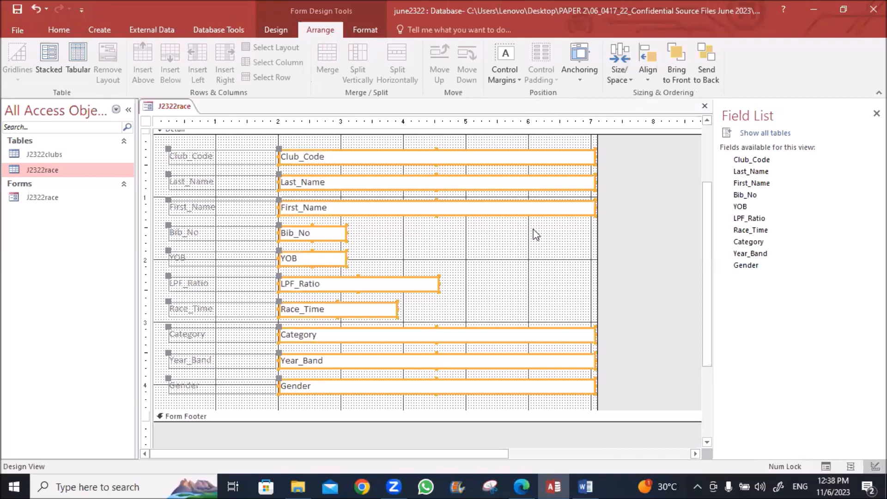
Narrow the wide text boxes to the Race_Time width and shrink the field label column
{"action": "left_click", "coordinate": [522, 270]}
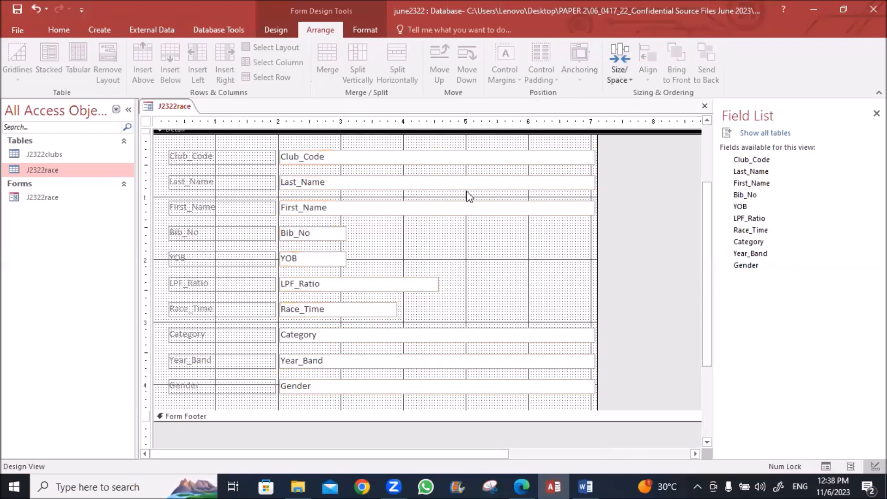
{"action": "left_click_drag", "start_coordinate": [488, 143], "coordinate": [502, 406]}
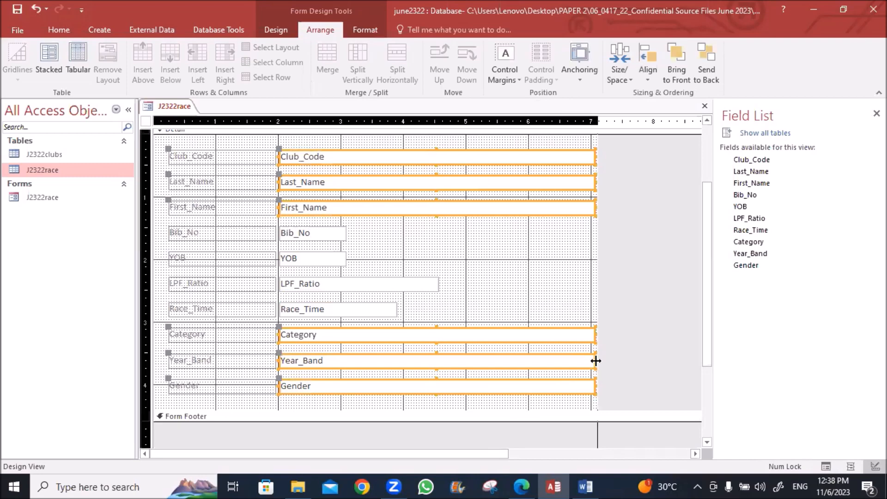
{"action": "left_click_drag", "start_coordinate": [595, 361], "coordinate": [435, 360]}
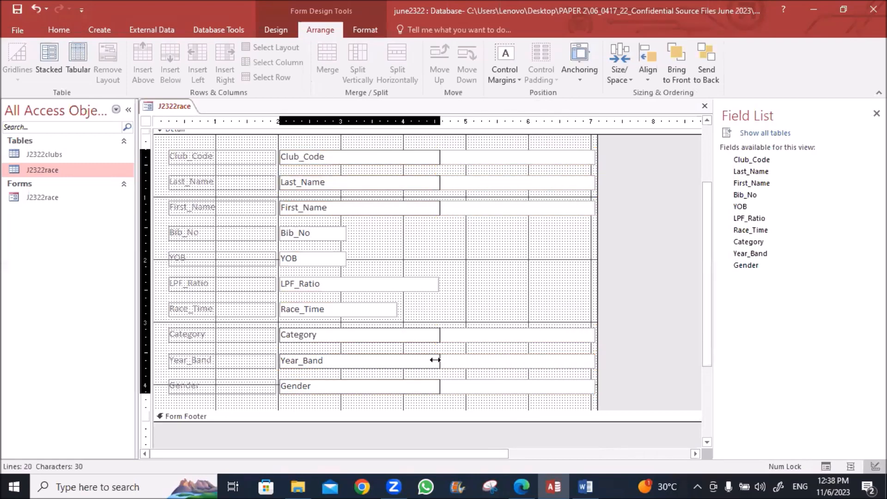
{"action": "left_click", "coordinate": [473, 346]}
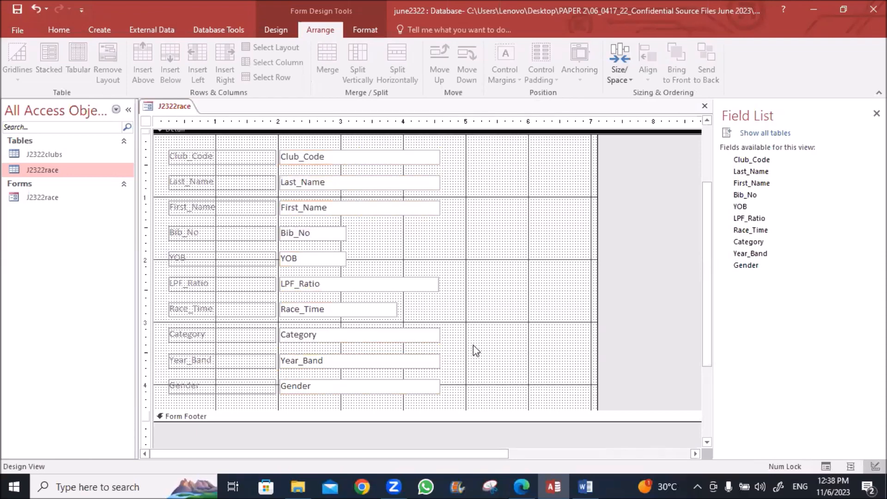
{"action": "left_click_drag", "start_coordinate": [409, 141], "coordinate": [406, 417]}
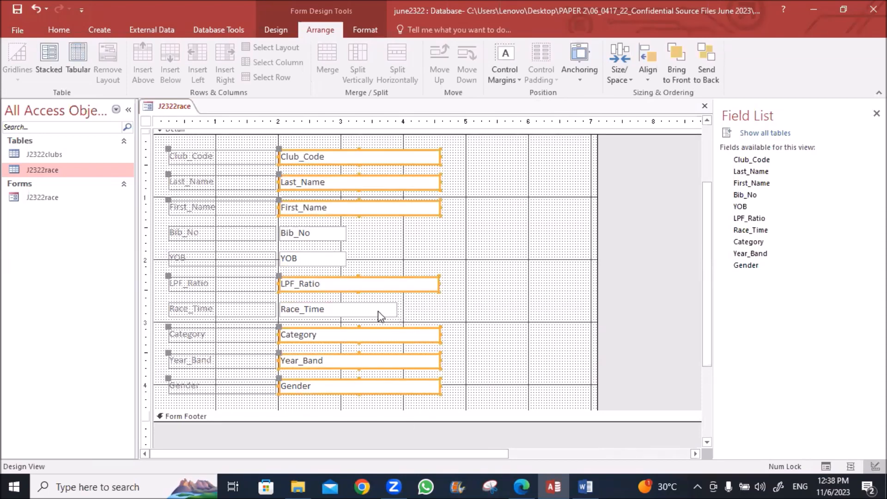
{"action": "left_click", "coordinate": [394, 309], "text": "shift"}
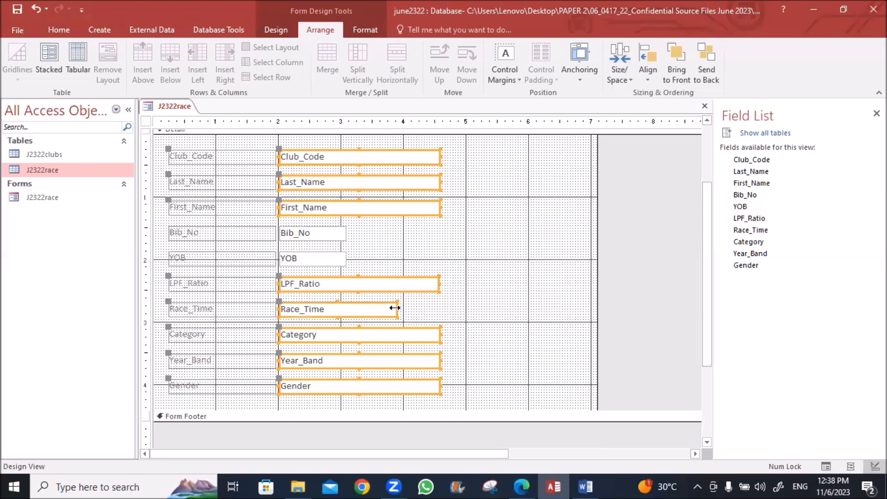
{"action": "left_click", "coordinate": [610, 79]}
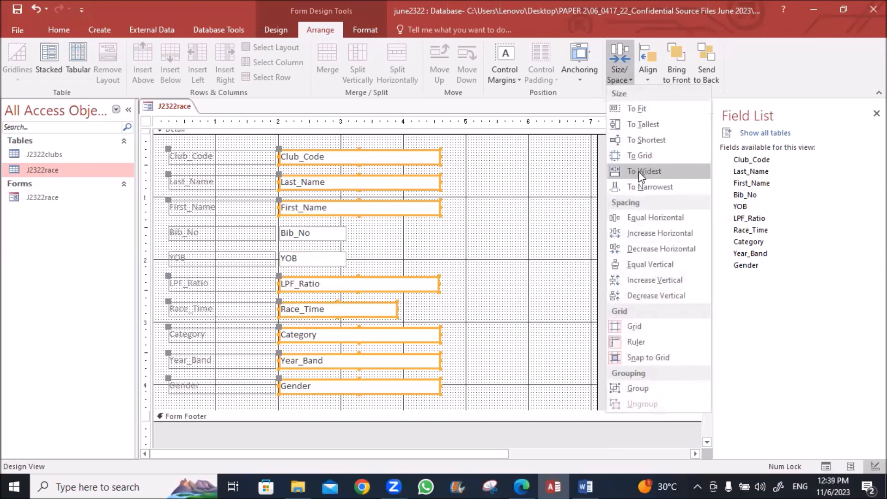
{"action": "left_click", "coordinate": [640, 189]}
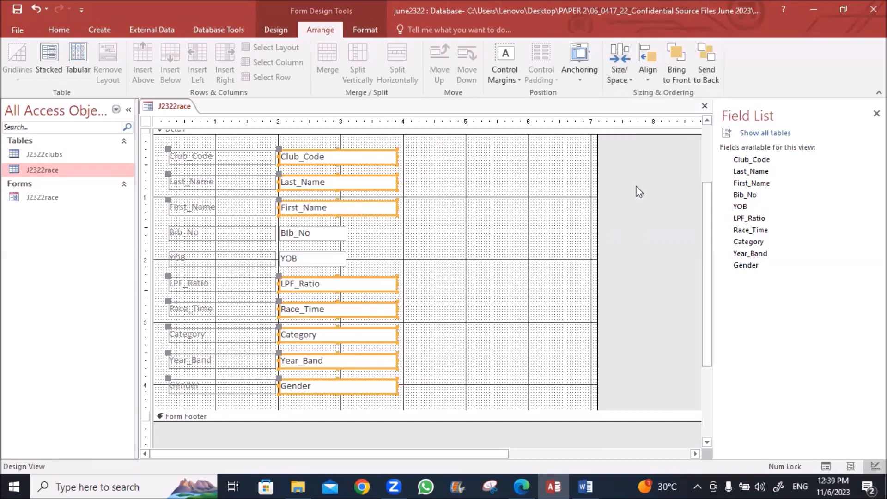
{"action": "left_click", "coordinate": [528, 259]}
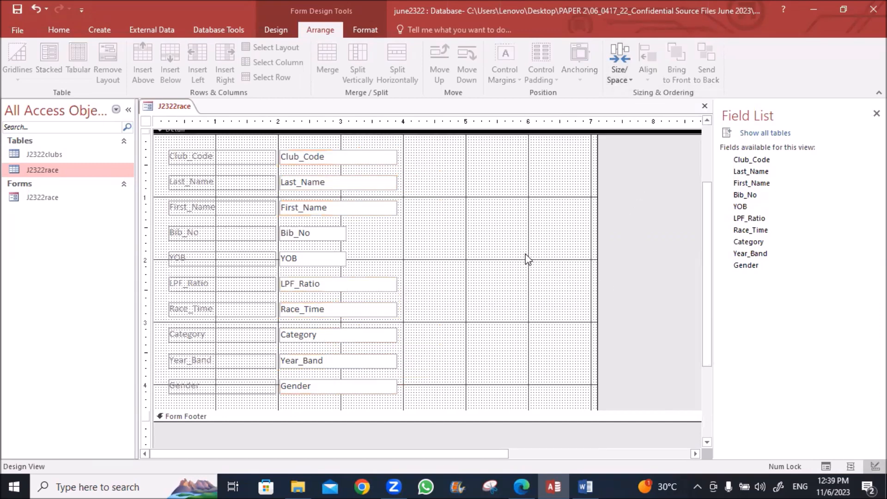
{"action": "left_click_drag", "start_coordinate": [224, 143], "coordinate": [233, 398]}
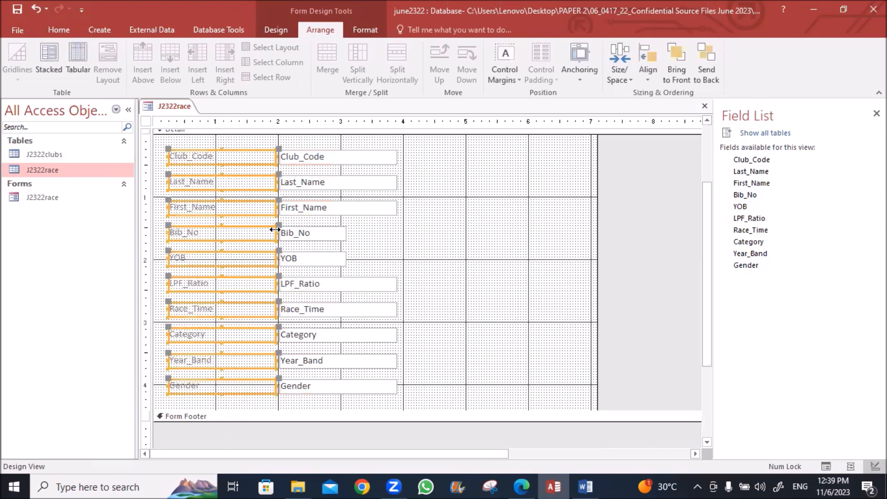
{"action": "left_click_drag", "start_coordinate": [276, 157], "coordinate": [228, 157]}
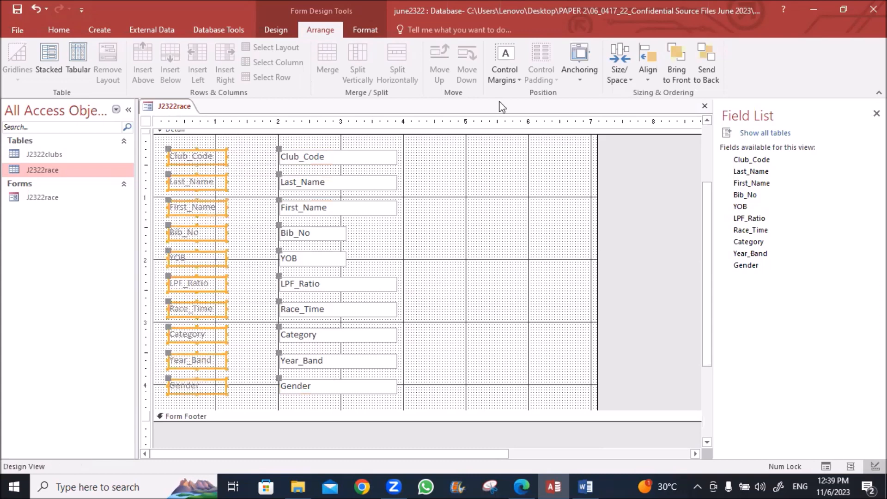
Make the field labels black and bold
{"action": "left_click", "coordinate": [59, 31]}
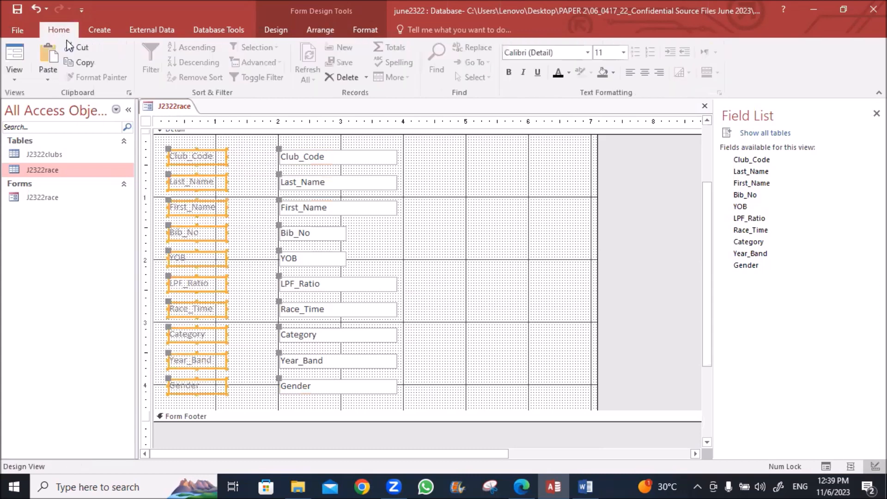
{"action": "left_click", "coordinate": [559, 73]}
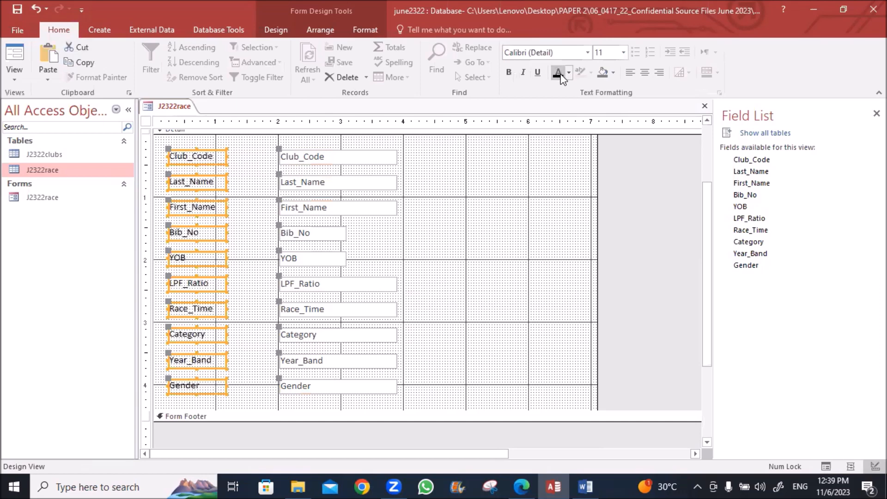
{"action": "left_click", "coordinate": [509, 72]}
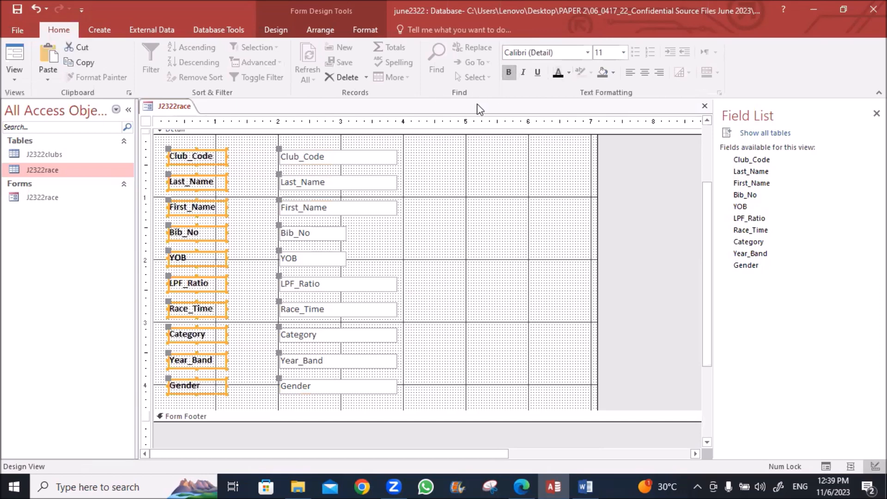
{"action": "left_click", "coordinate": [250, 161]}
Left-align all text boxes with Club_Code beside the labels and narrow the form to about 3.9 inches
{"action": "left_click", "coordinate": [281, 154]}
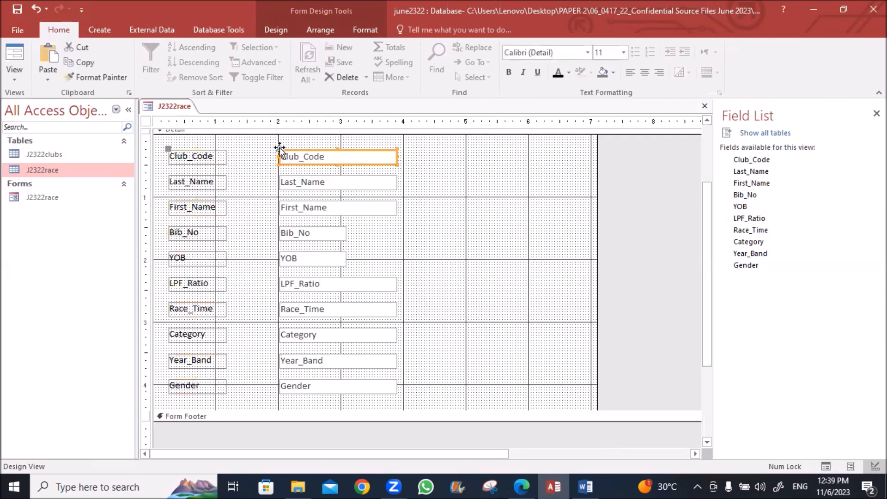
{"action": "left_click_drag", "start_coordinate": [277, 149], "coordinate": [320, 398]}
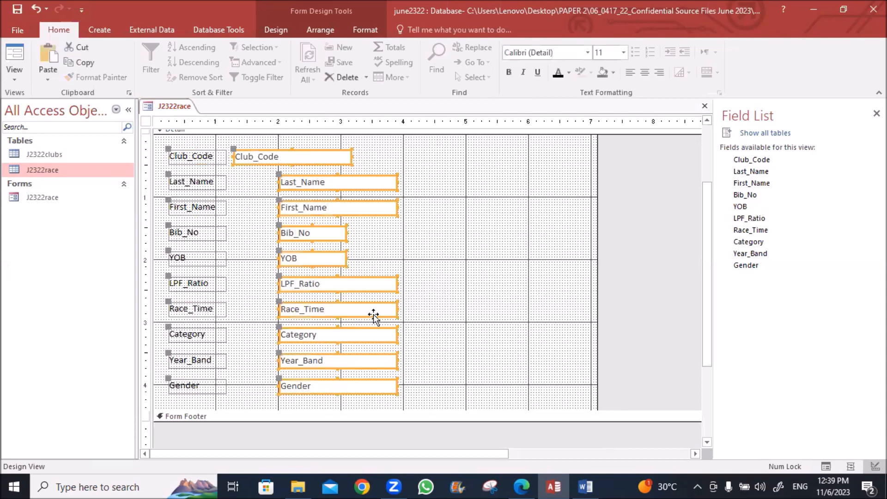
{"action": "left_click", "coordinate": [329, 31]}
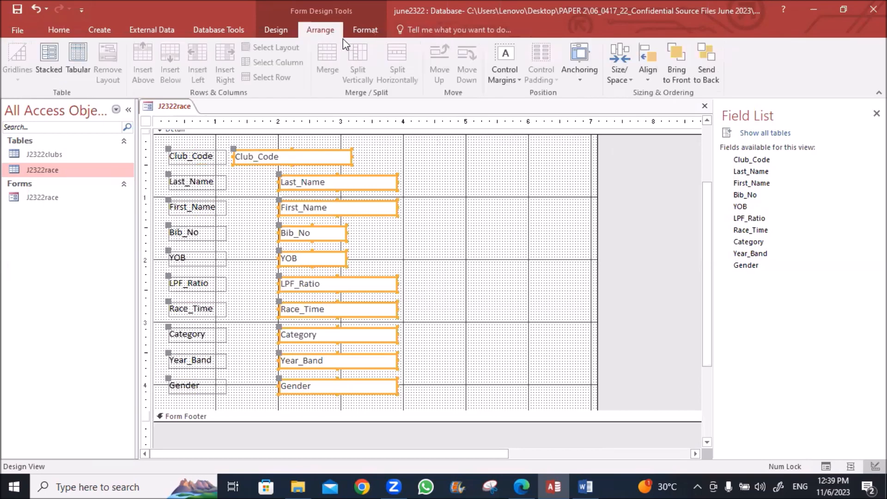
{"action": "left_click", "coordinate": [648, 70]}
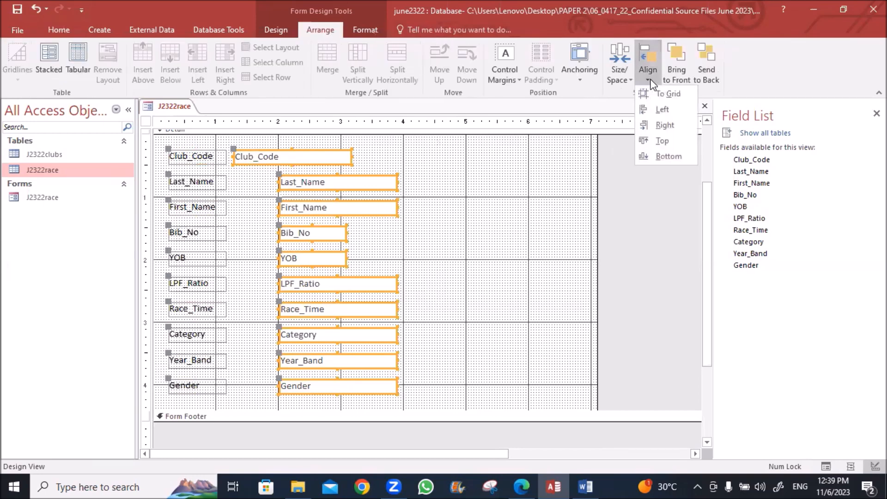
{"action": "left_click", "coordinate": [649, 112]}
{"action": "left_click", "coordinate": [531, 195]}
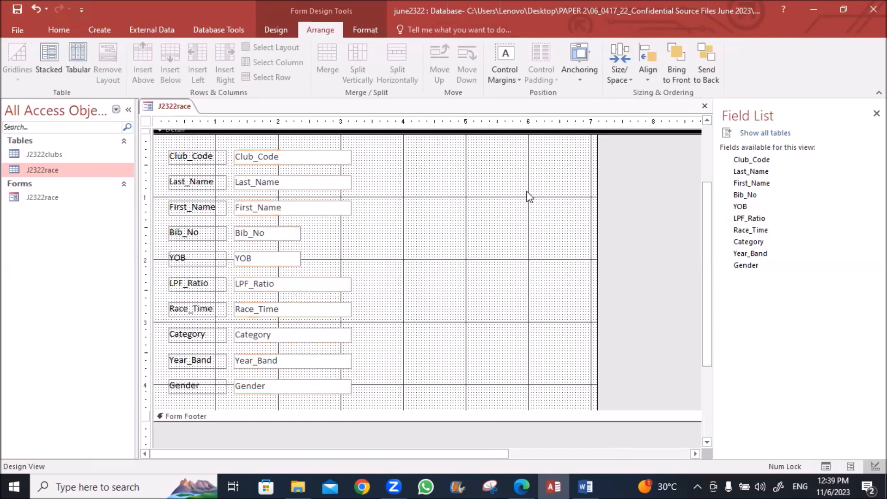
{"action": "left_click_drag", "start_coordinate": [598, 249], "coordinate": [370, 245]}
Shift the Race Data title slightly left in the form header
{"action": "scroll", "coordinate": [469, 242], "scroll_direction": "up", "scroll_amount": 2}
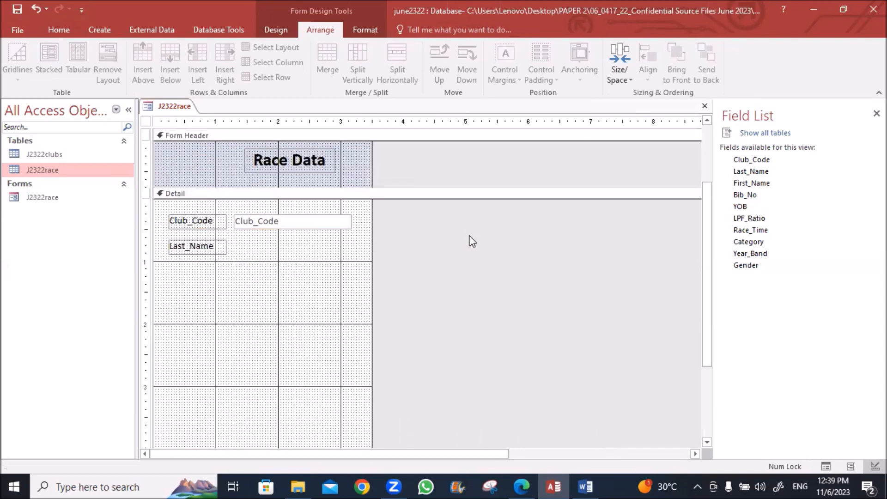
{"action": "left_click", "coordinate": [240, 159]}
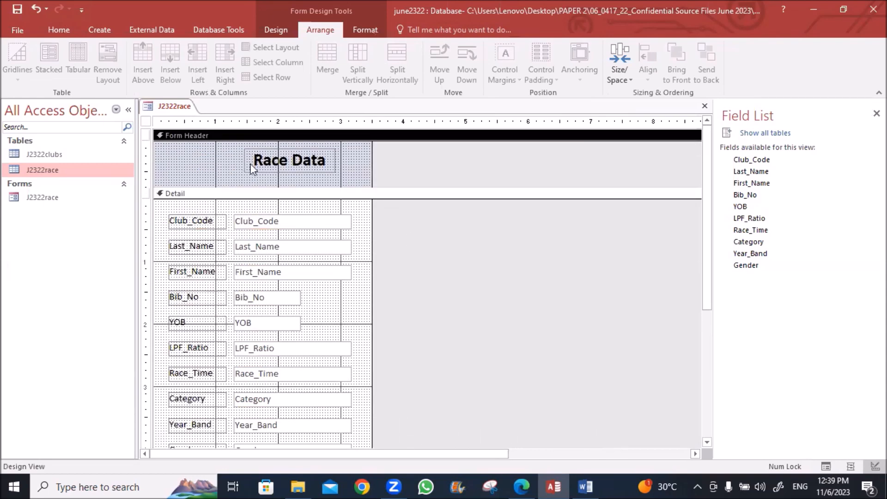
{"action": "left_click", "coordinate": [259, 171]}
{"action": "left_click_drag", "start_coordinate": [260, 174], "coordinate": [227, 175]}
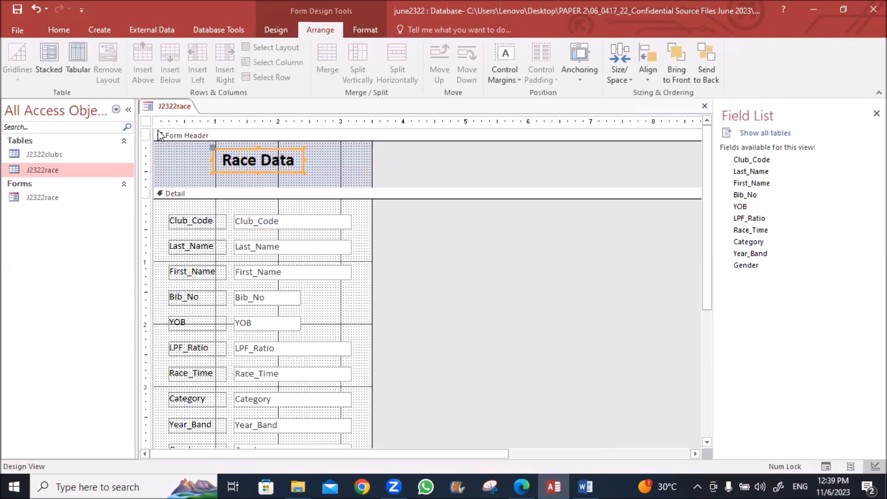
Save the form design and switch to Form View
{"action": "right_click", "coordinate": [173, 105]}
{"action": "left_click", "coordinate": [180, 112]}
{"action": "right_click", "coordinate": [171, 94]}
{"action": "right_click", "coordinate": [168, 105]}
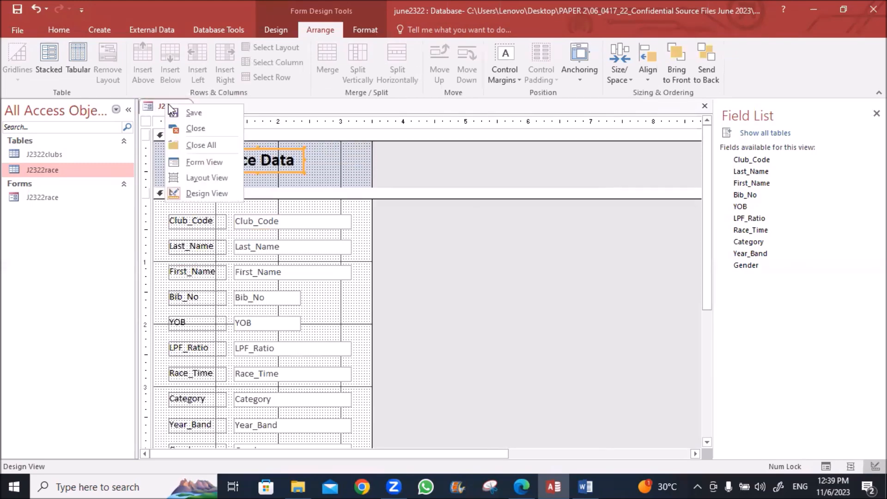
{"action": "left_click", "coordinate": [195, 160]}
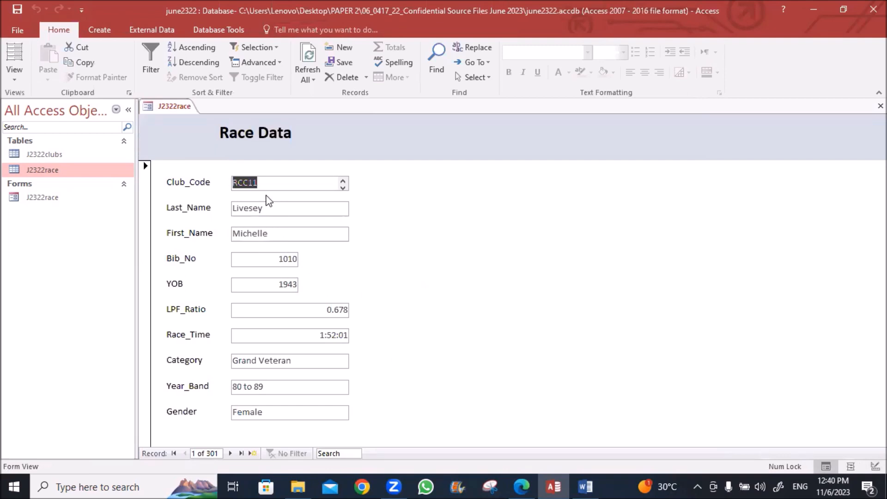
In Design View, left-align the text in all detail-section field boxes
{"action": "right_click", "coordinate": [176, 113]}
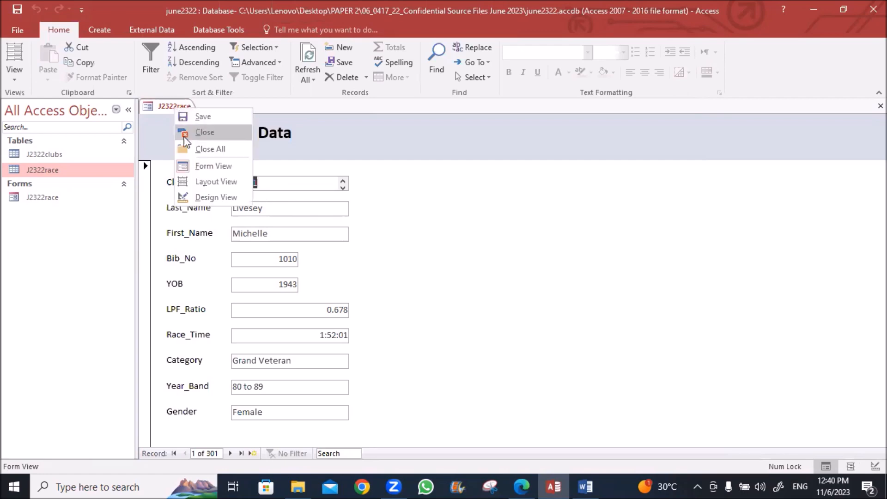
{"action": "left_click", "coordinate": [201, 198]}
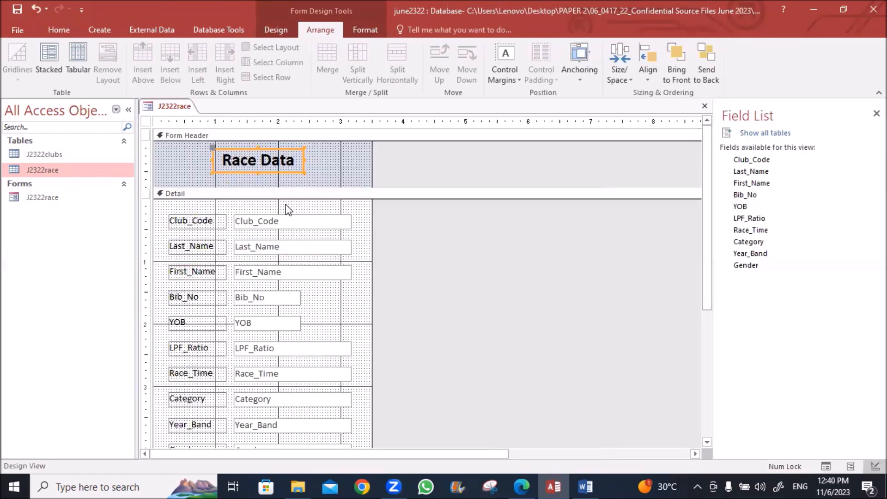
{"action": "left_click_drag", "start_coordinate": [253, 205], "coordinate": [254, 434]}
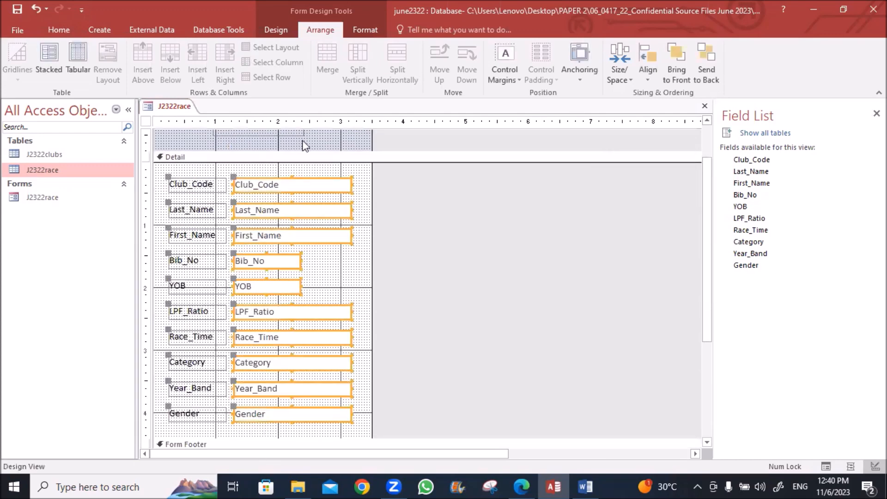
{"action": "left_click", "coordinate": [61, 28]}
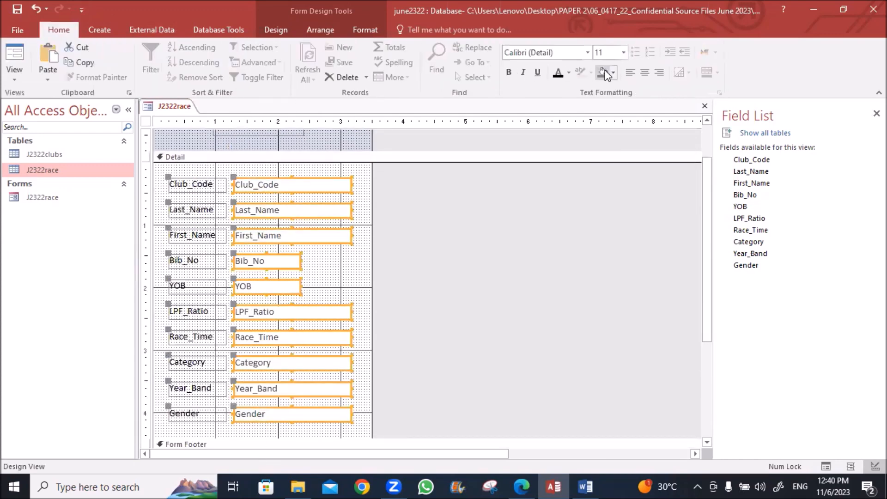
{"action": "left_click", "coordinate": [631, 72]}
Switch the form back to Form View to see the left-aligned records
{"action": "right_click", "coordinate": [176, 108]}
{"action": "left_click", "coordinate": [199, 117]}
{"action": "right_click", "coordinate": [178, 107]}
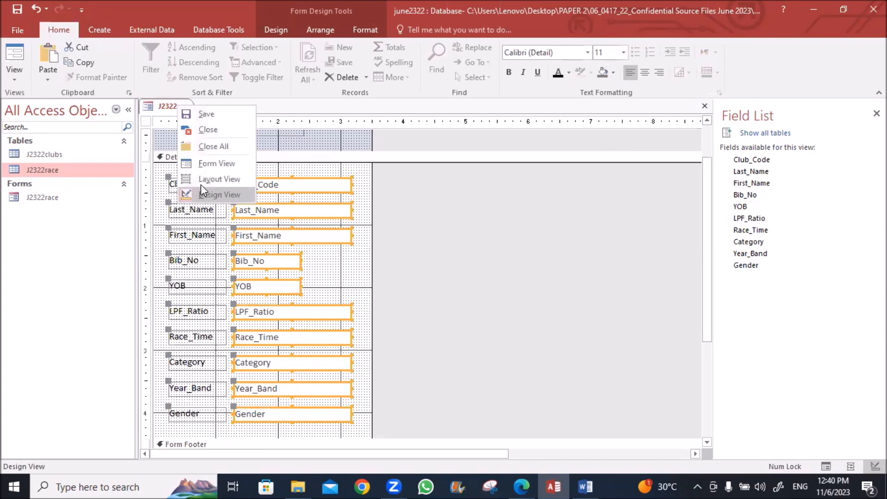
{"action": "left_click", "coordinate": [198, 166]}
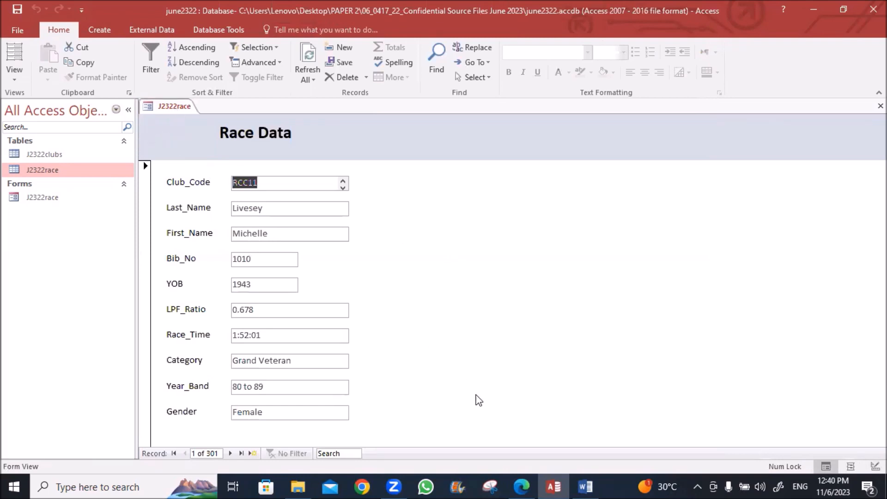
Scroll the exam PDF to question 19 and copy club code RCC11
{"action": "left_click", "coordinate": [516, 486]}
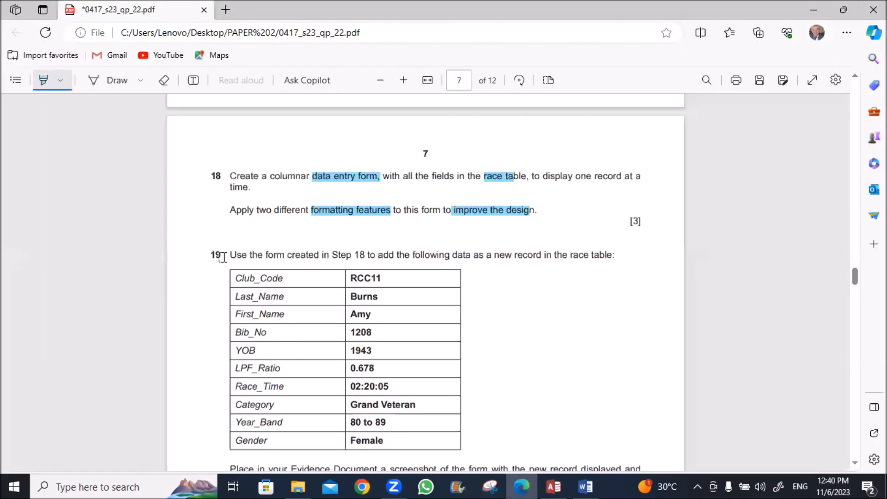
{"action": "scroll", "coordinate": [224, 257], "scroll_direction": "down", "scroll_amount": 1}
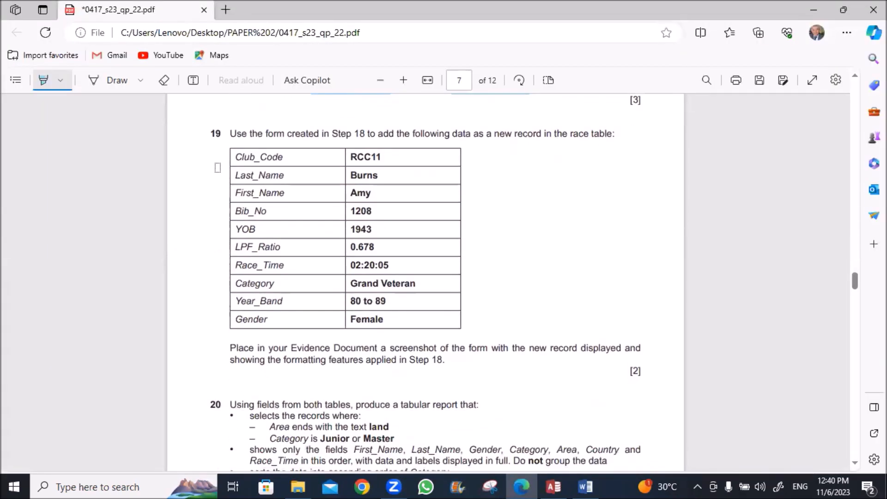
{"action": "key", "text": "Escape"}
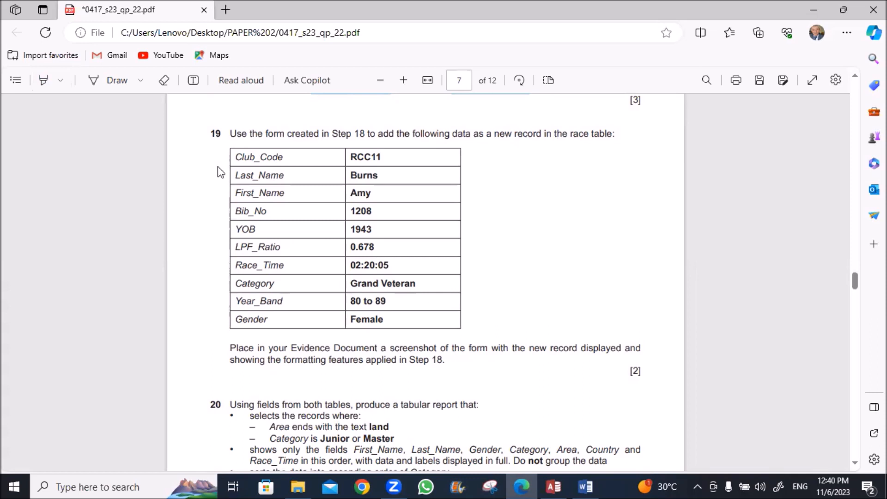
{"action": "left_click_drag", "start_coordinate": [350, 157], "coordinate": [382, 157]}
{"action": "key", "text": "ctrl+c"}
{"action": "key", "text": "alt+Tab"}
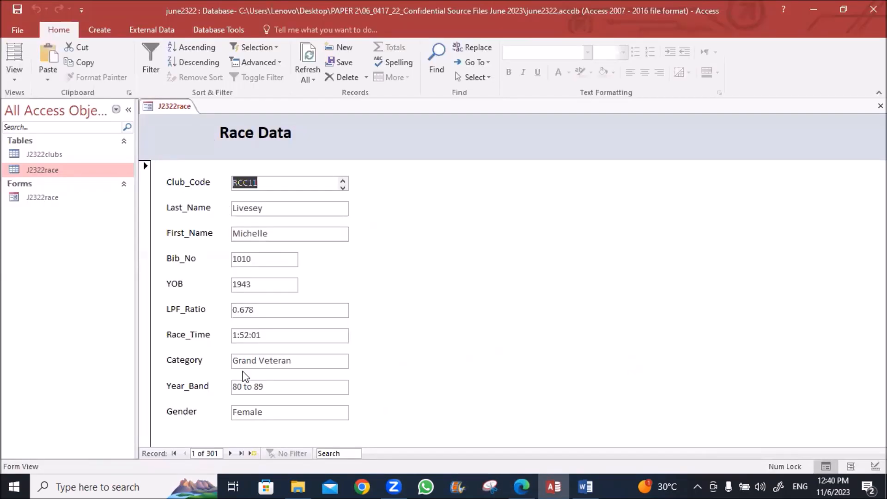
Start new record 302 with Club_Code RCC11 and the runner's last and first names
{"action": "left_click", "coordinate": [252, 455]}
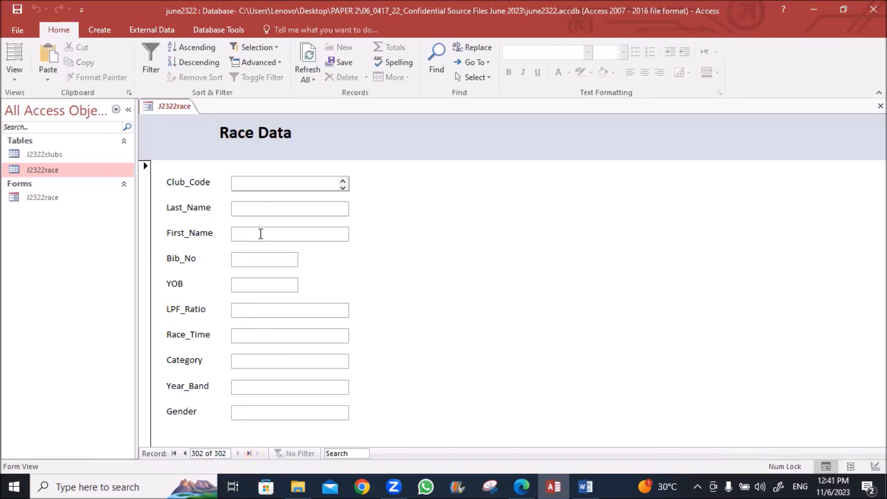
{"action": "key", "text": "ctrl+v"}
{"action": "key", "text": "Tab"}
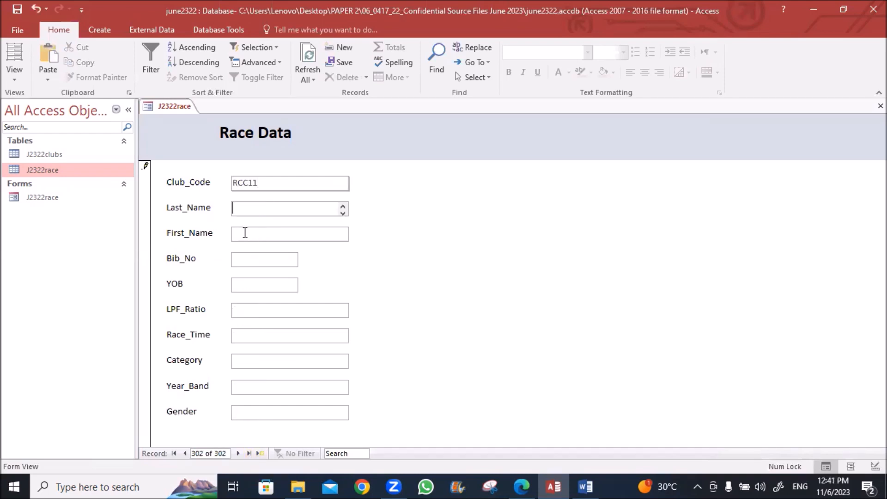
{"action": "key", "text": "alt+Tab"}
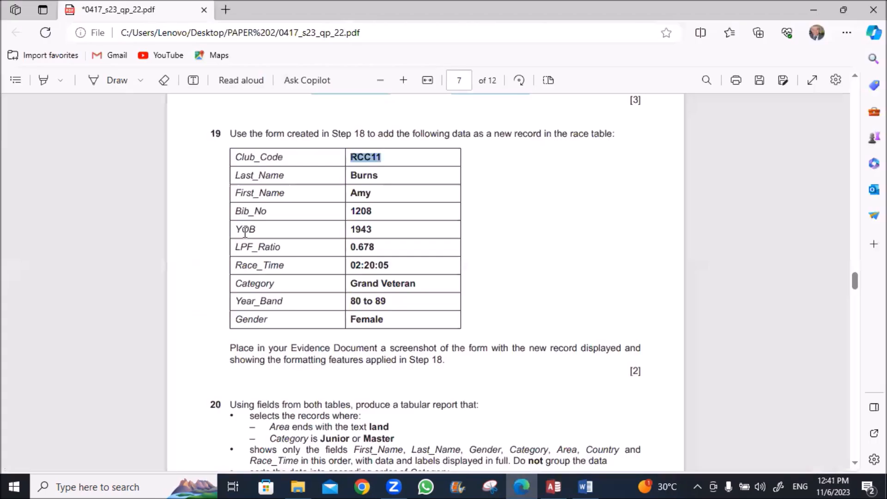
{"action": "double_click", "coordinate": [360, 176]}
{"action": "key", "text": "ctrl+c"}
{"action": "key", "text": "alt+Tab"}
{"action": "key", "text": "ctrl+v"}
{"action": "key", "text": "Tab"}
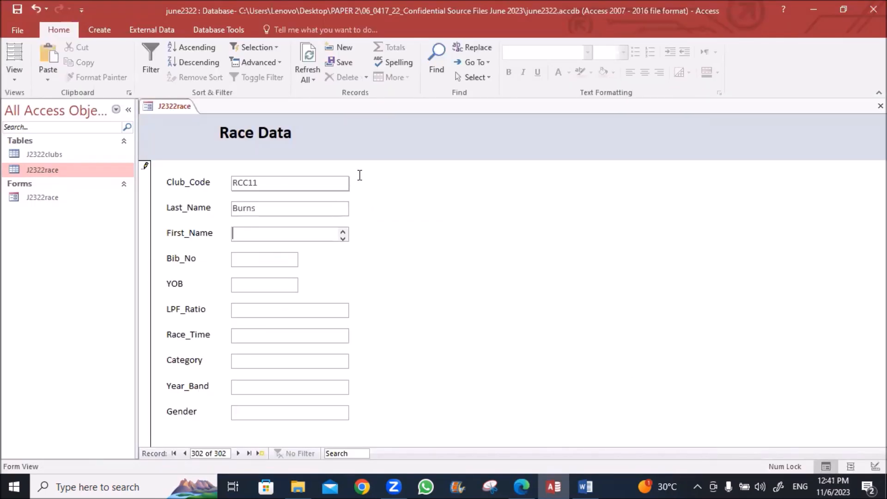
{"action": "key", "text": "alt+Tab"}
{"action": "double_click", "coordinate": [359, 193]}
{"action": "key", "text": "ctrl+c"}
{"action": "key", "text": "alt+Tab"}
{"action": "key", "text": "ctrl+v"}
{"action": "key", "text": "Tab"}
Fill in Bib_No 1208, YOB 1943 and LPF_Ratio 0.678 from the exam paper
{"action": "key", "text": "alt+Tab"}
{"action": "double_click", "coordinate": [361, 211]}
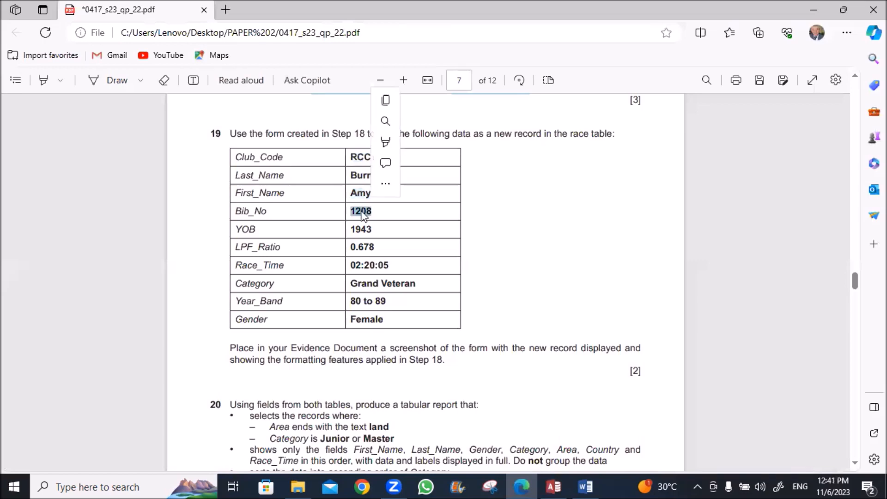
{"action": "key", "text": "ctrl+c"}
{"action": "key", "text": "alt+Tab"}
{"action": "key", "text": "ctrl+v"}
{"action": "key", "text": "Tab"}
{"action": "key", "text": "Tab"}
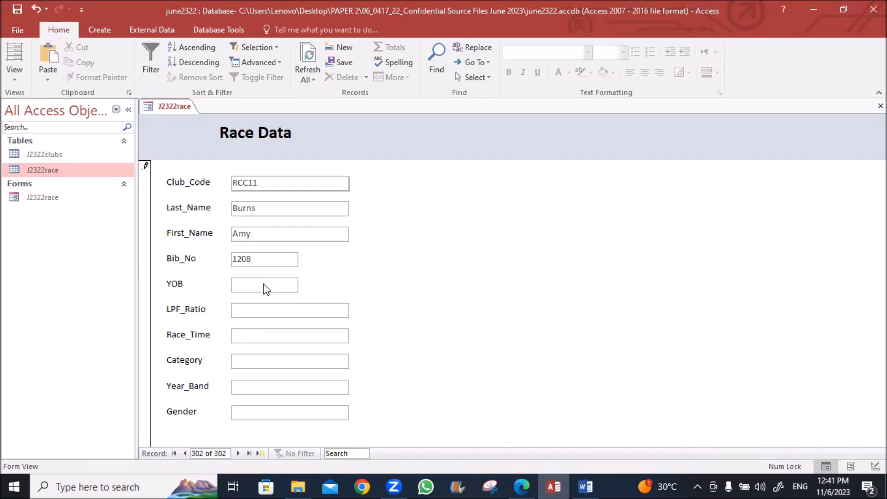
{"action": "key", "text": "alt+Tab"}
{"action": "double_click", "coordinate": [361, 229]}
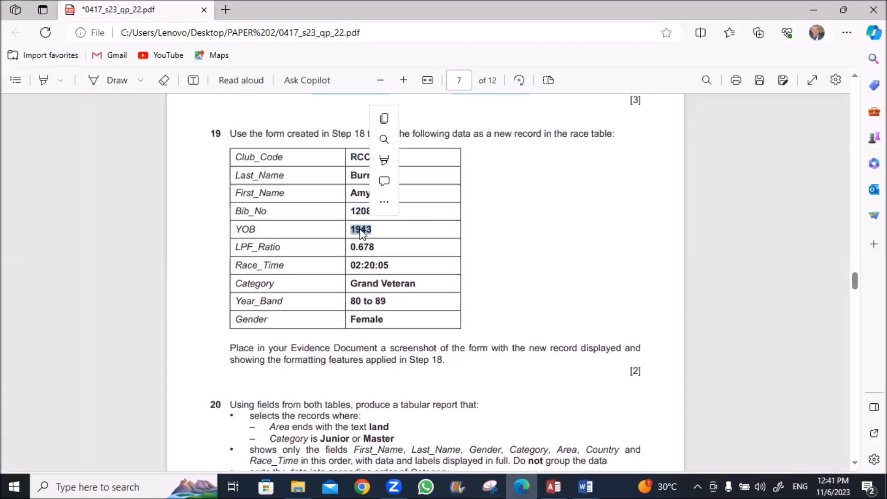
{"action": "key", "text": "ctrl+c"}
{"action": "key", "text": "alt+Tab"}
{"action": "key", "text": "ctrl+v"}
{"action": "key", "text": "Tab"}
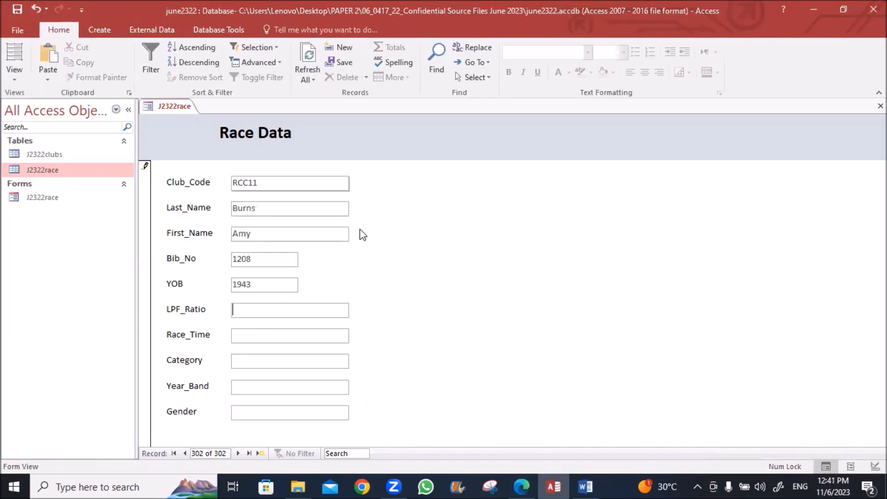
{"action": "key", "text": "alt+Tab"}
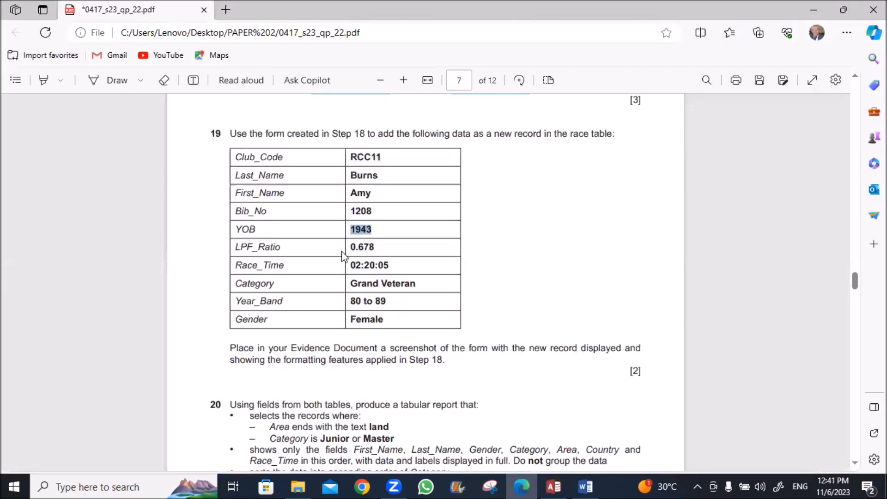
{"action": "left_click_drag", "start_coordinate": [350, 246], "coordinate": [377, 246]}
{"action": "key", "text": "ctrl+c"}
{"action": "key", "text": "alt+Tab"}
{"action": "key", "text": "ctrl+v"}
{"action": "key", "text": "Tab"}
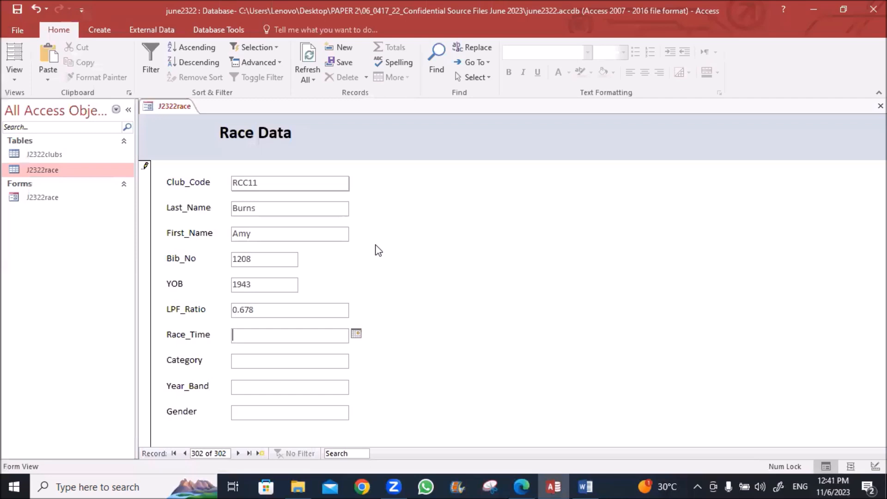
Enter Race_Time 02:20:05 and Category Grand Veteran
{"action": "key", "text": "alt+Tab"}
{"action": "left_click_drag", "start_coordinate": [352, 267], "coordinate": [393, 265]}
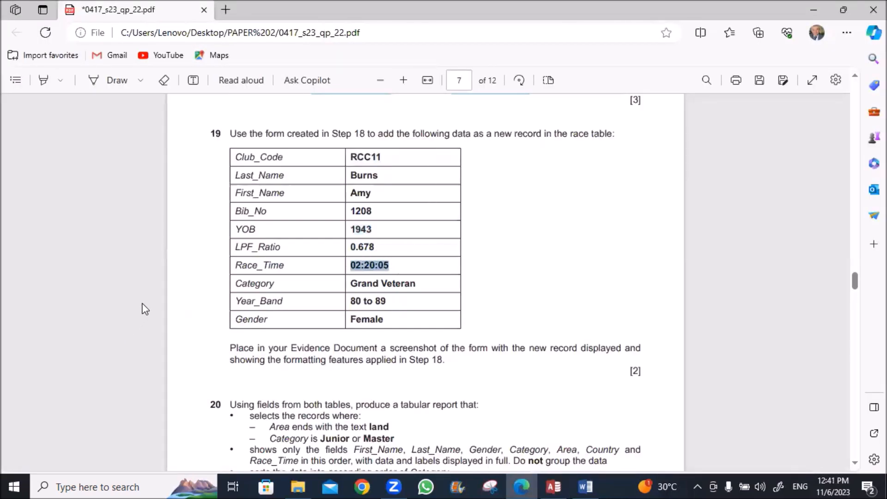
{"action": "key", "text": "alt+Tab"}
{"action": "key", "text": "ctrl+v"}
{"action": "key", "text": "Tab"}
{"action": "key", "text": "alt+Tab"}
{"action": "left_click_drag", "start_coordinate": [351, 284], "coordinate": [416, 284]}
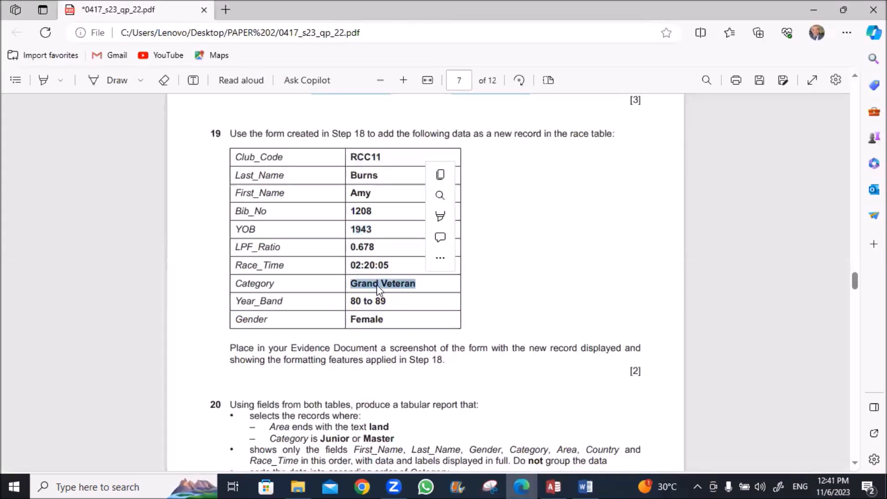
{"action": "key", "text": "ctrl+c"}
{"action": "key", "text": "alt+Tab"}
{"action": "key", "text": "ctrl+v"}
{"action": "key", "text": "Tab"}
Enter Year_Band 80 to 89 and Gender Female, then check the values against the paper
{"action": "key", "text": "alt+Tab"}
{"action": "left_click_drag", "start_coordinate": [350, 301], "coordinate": [387, 301]}
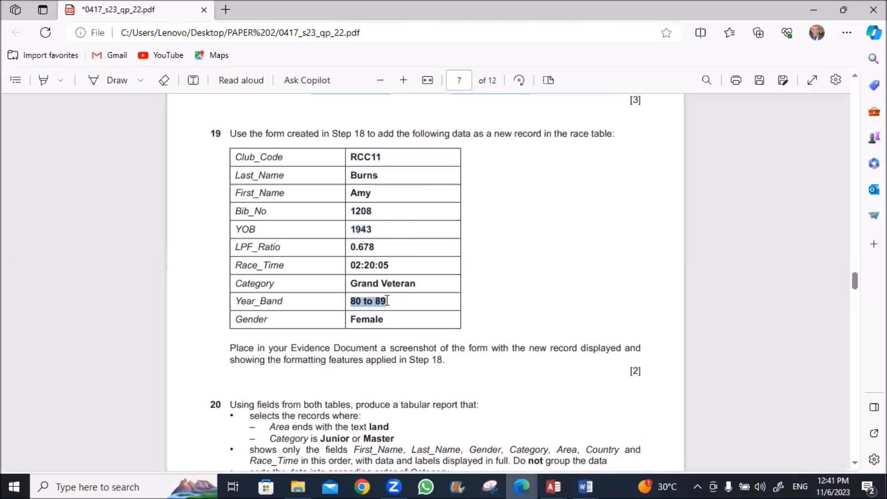
{"action": "key", "text": "ctrl+c"}
{"action": "key", "text": "alt+Tab"}
{"action": "key", "text": "ctrl+v"}
{"action": "key", "text": "Tab"}
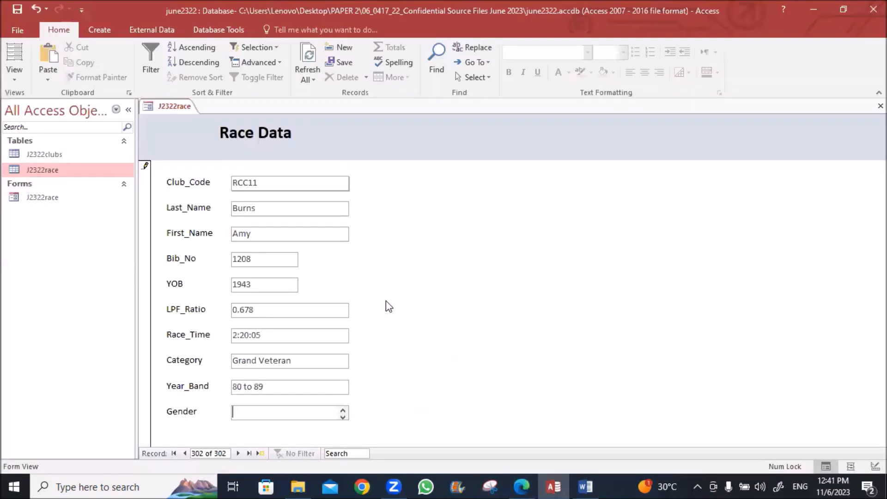
{"action": "key", "text": "alt+Tab"}
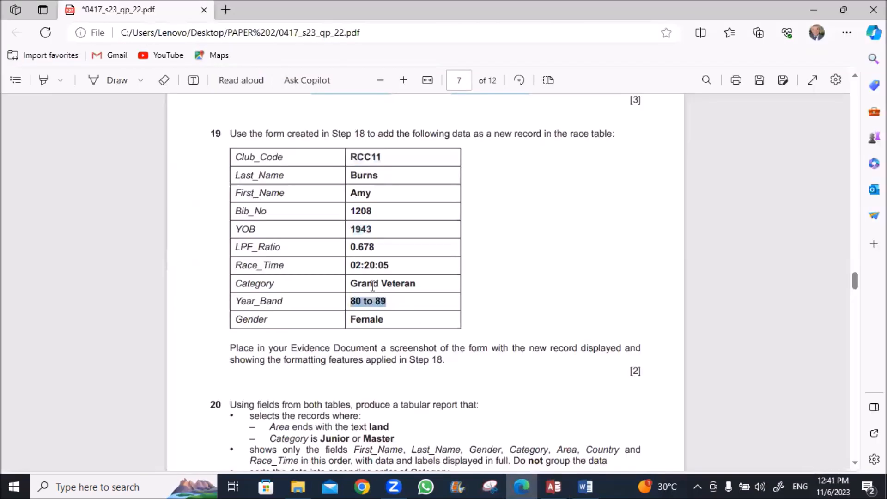
{"action": "double_click", "coordinate": [367, 320]}
{"action": "key", "text": "ctrl+c"}
{"action": "key", "text": "alt+Tab"}
{"action": "key", "text": "ctrl+v"}
{"action": "key", "text": "alt+Tab"}
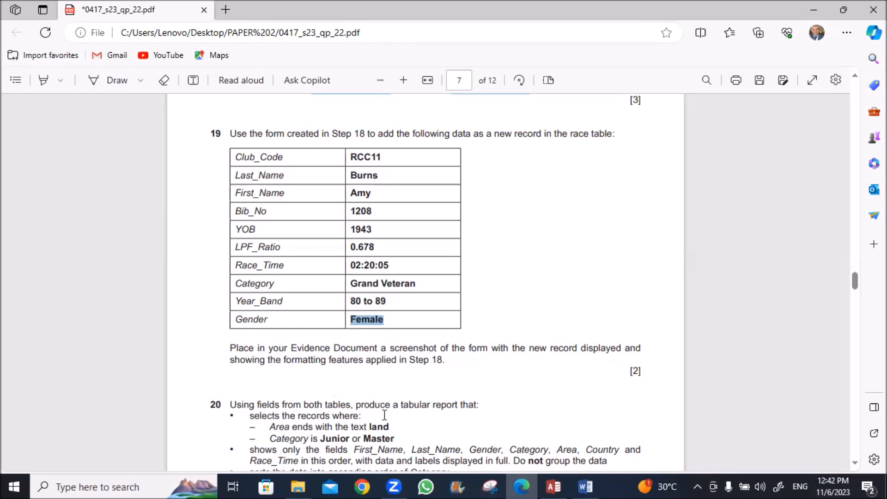
{"action": "left_click", "coordinate": [549, 485]}
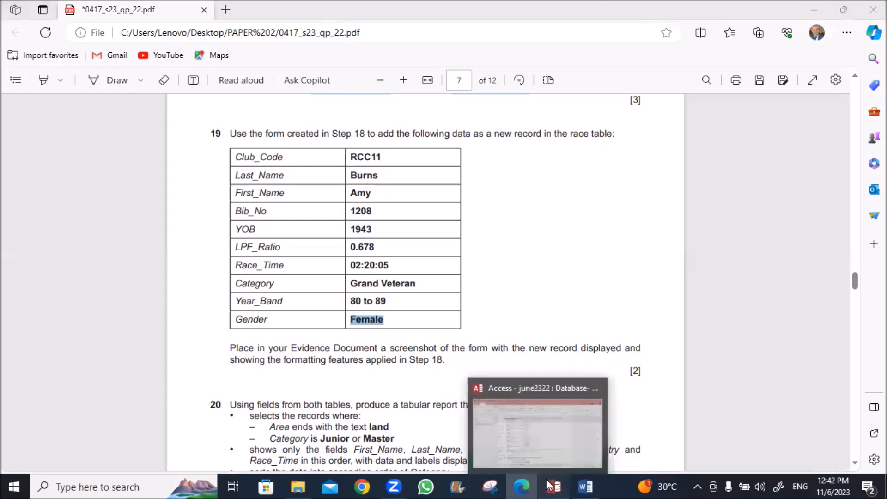
Save record 302, snip the Race Data form, and close the form
{"action": "right_click", "coordinate": [183, 108]}
{"action": "left_click", "coordinate": [187, 110]}
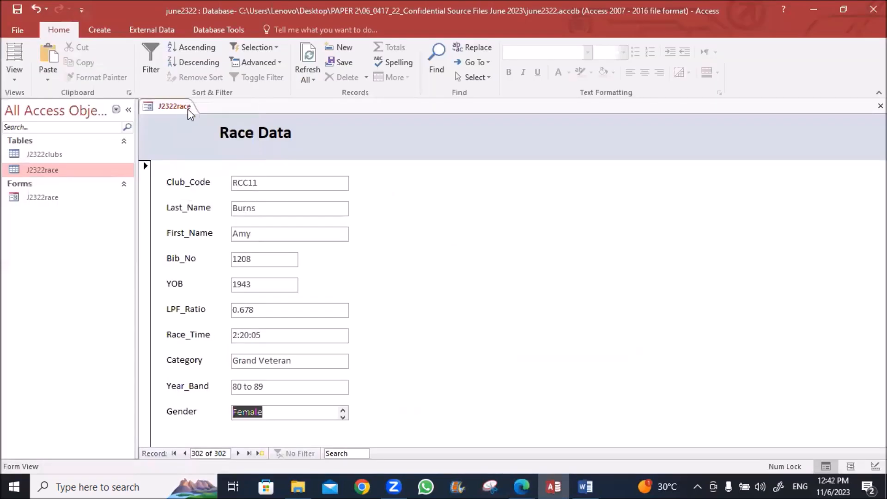
{"action": "left_click", "coordinate": [488, 486]}
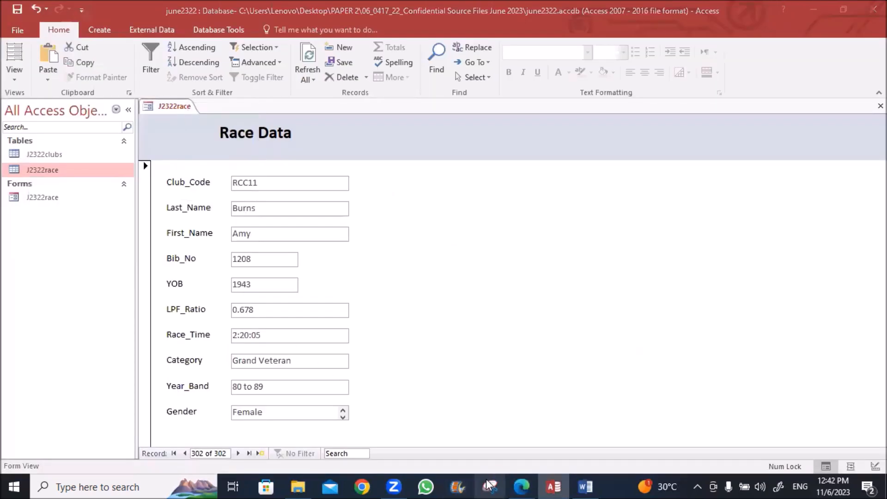
{"action": "left_click", "coordinate": [366, 154]}
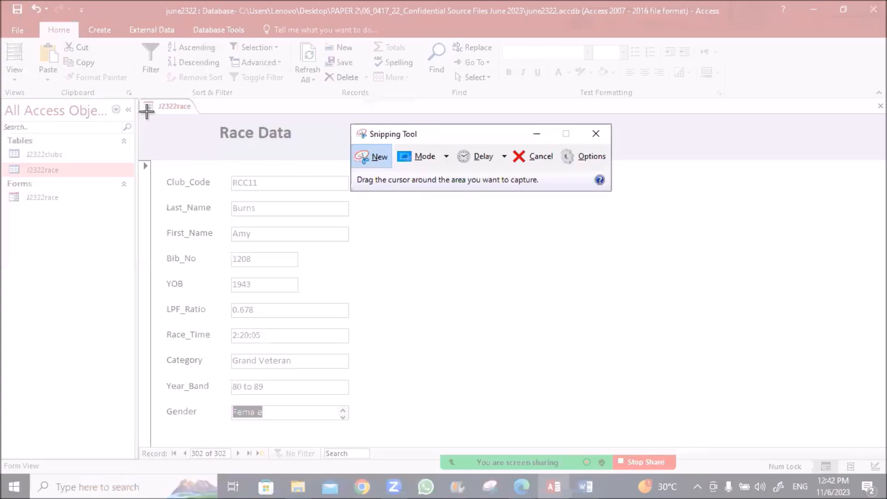
{"action": "left_click_drag", "start_coordinate": [147, 112], "coordinate": [355, 459]}
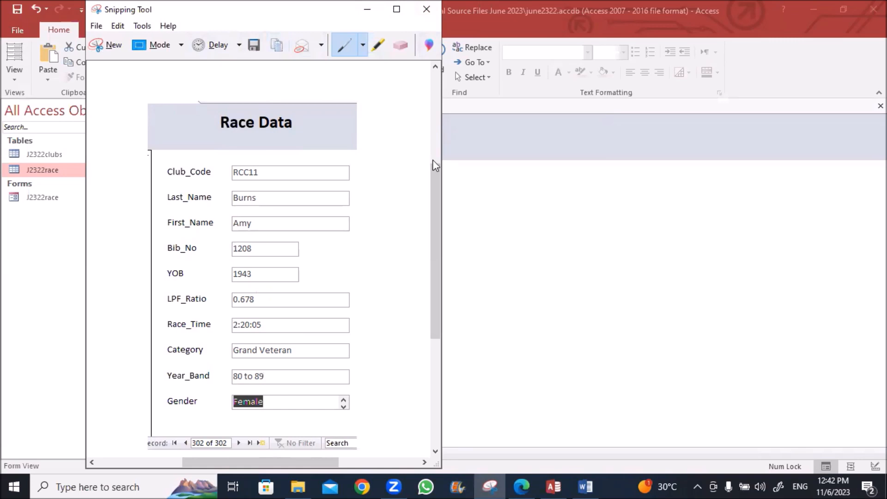
{"action": "left_click", "coordinate": [428, 8]}
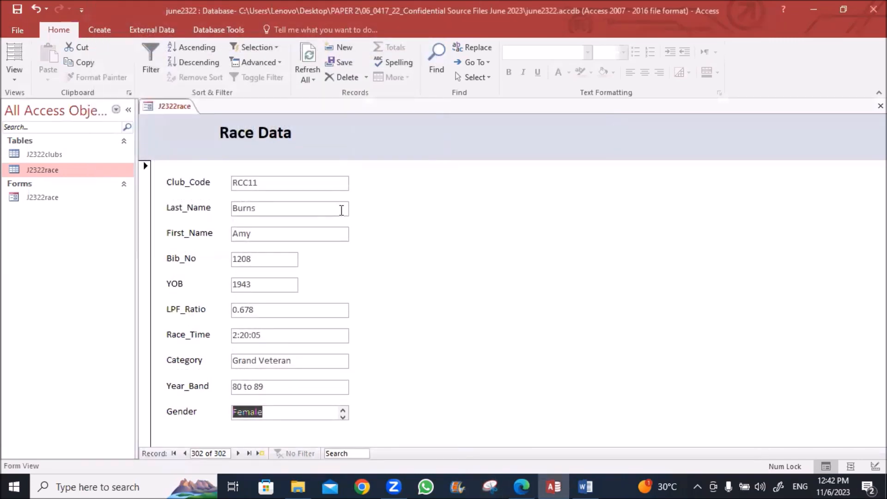
{"action": "left_click", "coordinate": [881, 106]}
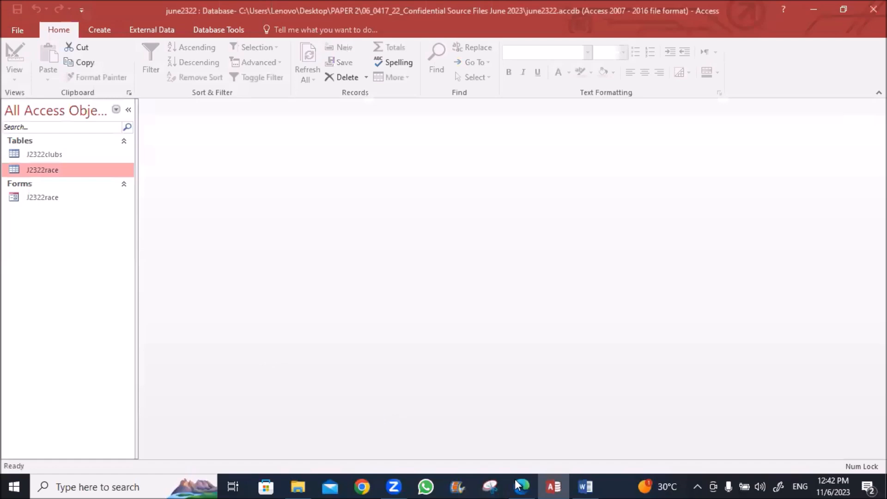
Ink brackets around question 20's record-selection criteria in the PDF
{"action": "key", "text": "alt+Tab"}
{"action": "scroll", "coordinate": [217, 300], "scroll_direction": "down", "scroll_amount": 1}
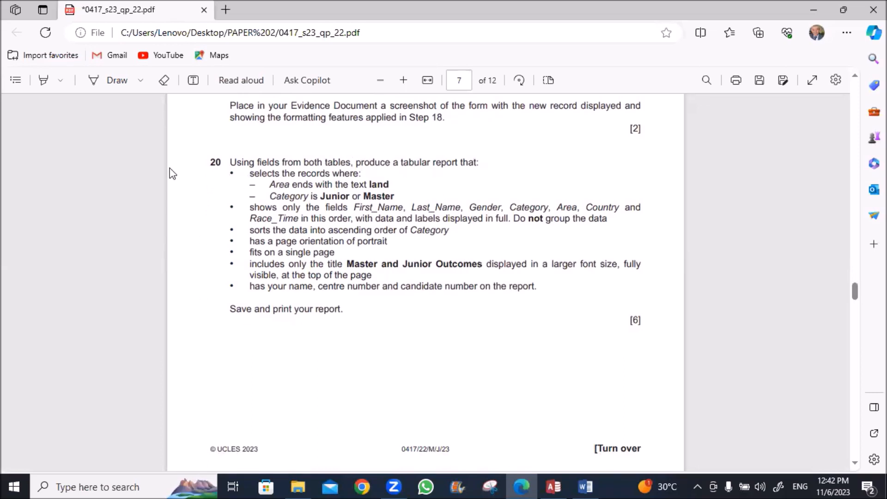
{"action": "left_click", "coordinate": [101, 82]}
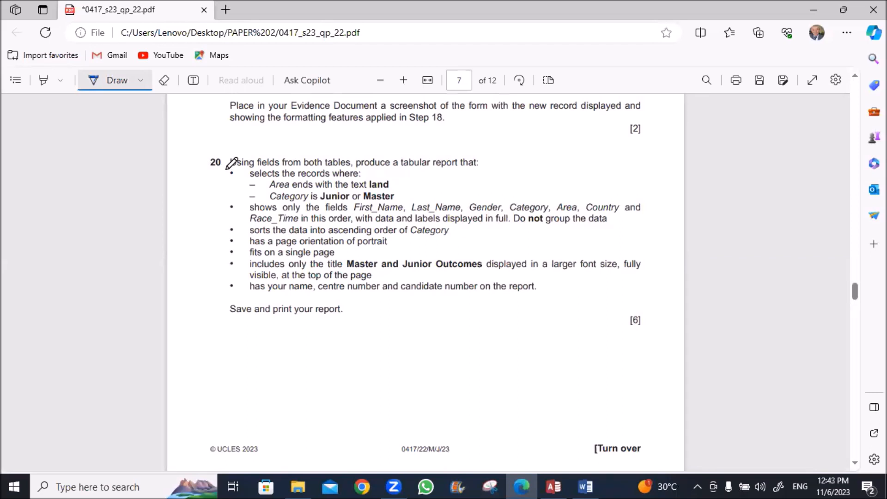
{"action": "mouse_move", "coordinate": [228, 170]}
{"action": "left_mouse_down"}
{"action": "mouse_move", "coordinate": [218, 185]}
{"action": "mouse_move", "coordinate": [227, 203]}
{"action": "left_mouse_up"}
{"action": "left_click_drag", "start_coordinate": [395, 178], "coordinate": [395, 204]}
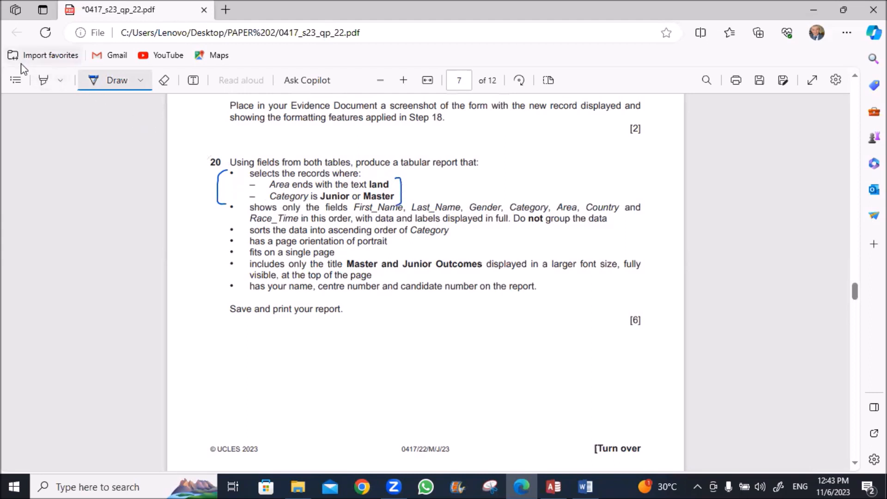
{"action": "key", "text": "Escape"}
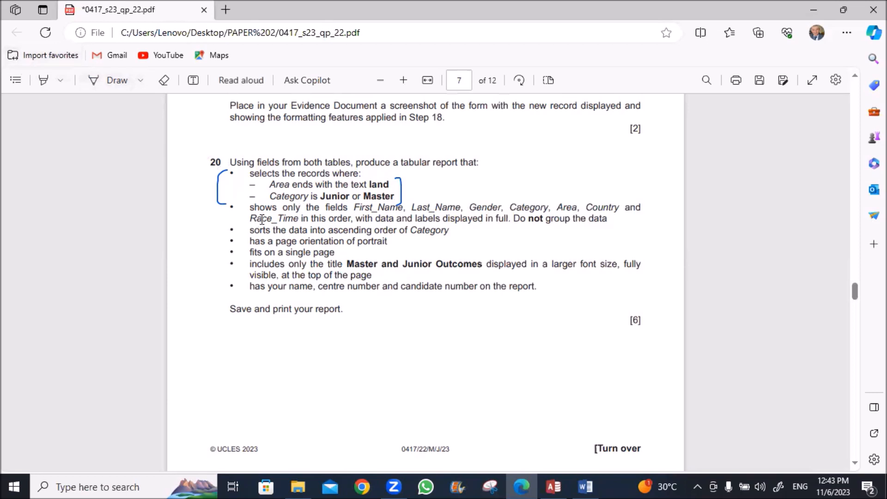
Highlight First_Name and Last_Name in the question, then return to the Access database
{"action": "left_click_drag", "start_coordinate": [356, 209], "coordinate": [462, 210]}
{"action": "left_click", "coordinate": [414, 212]}
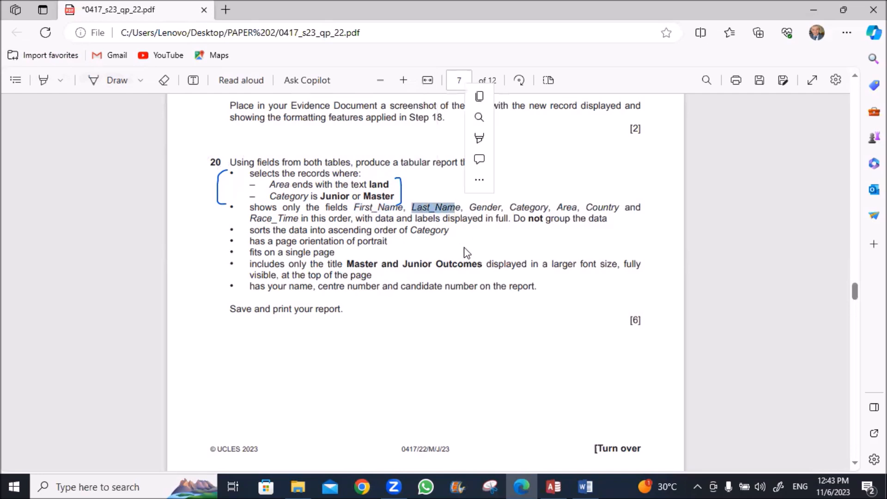
{"action": "left_click", "coordinate": [507, 294]}
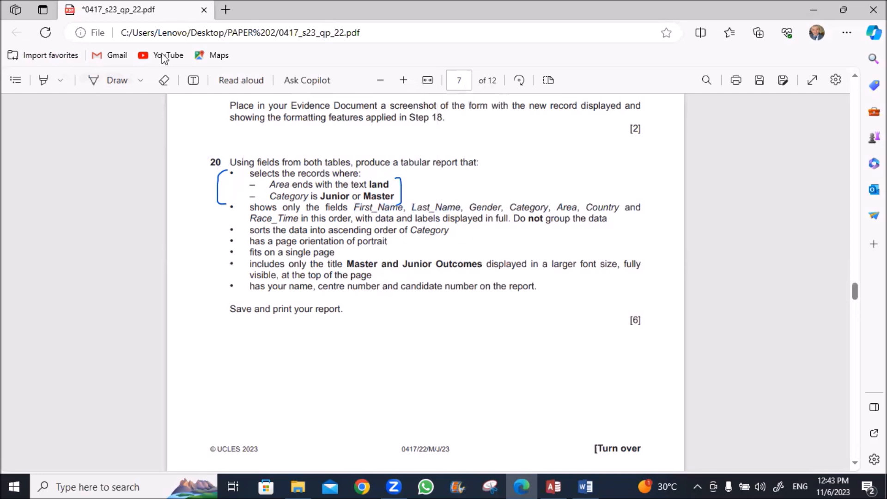
{"action": "key", "text": "alt+Tab"}
{"action": "left_click", "coordinate": [100, 29]}
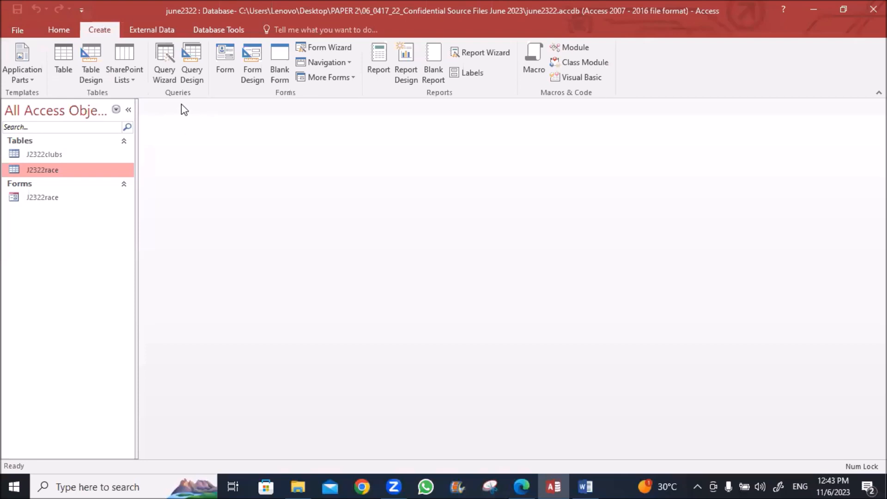
Create a design-view query with J2322clubs and J2322race, enlarging both field lists
{"action": "left_click", "coordinate": [192, 60]}
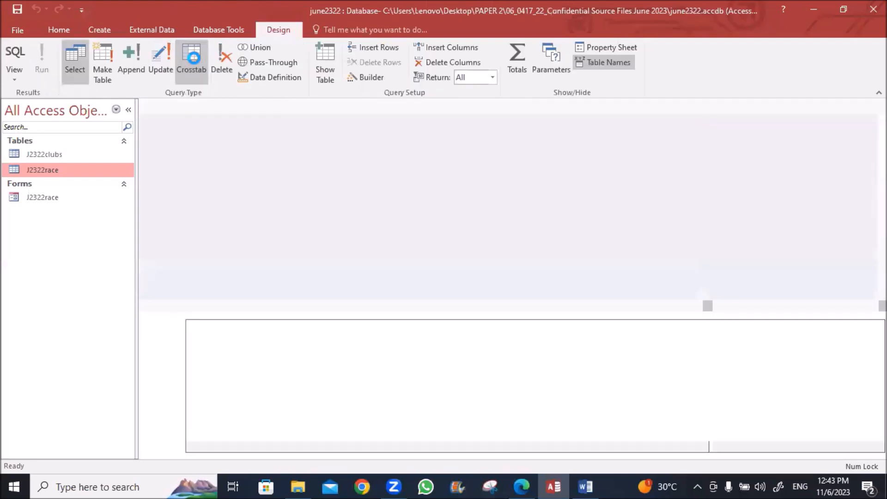
{"action": "left_click", "coordinate": [370, 140], "text": "shift"}
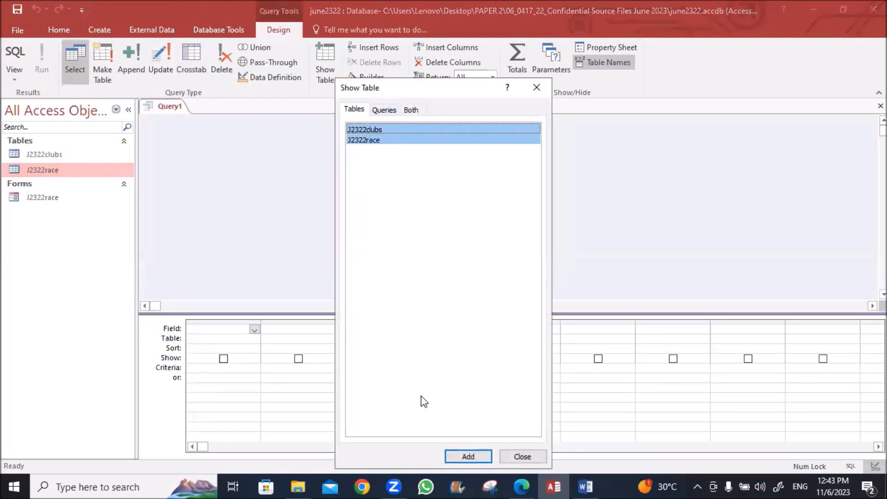
{"action": "left_click_drag", "start_coordinate": [415, 87], "coordinate": [383, 41]}
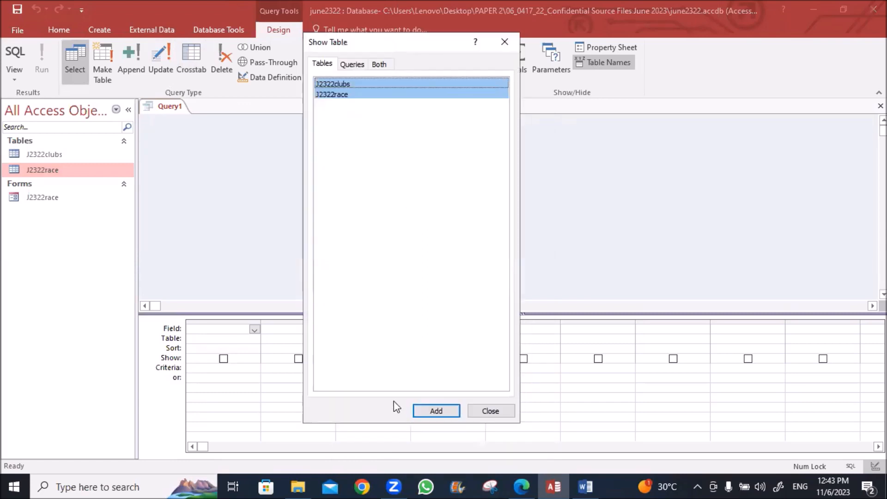
{"action": "left_click", "coordinate": [437, 411]}
{"action": "left_click", "coordinate": [489, 412]}
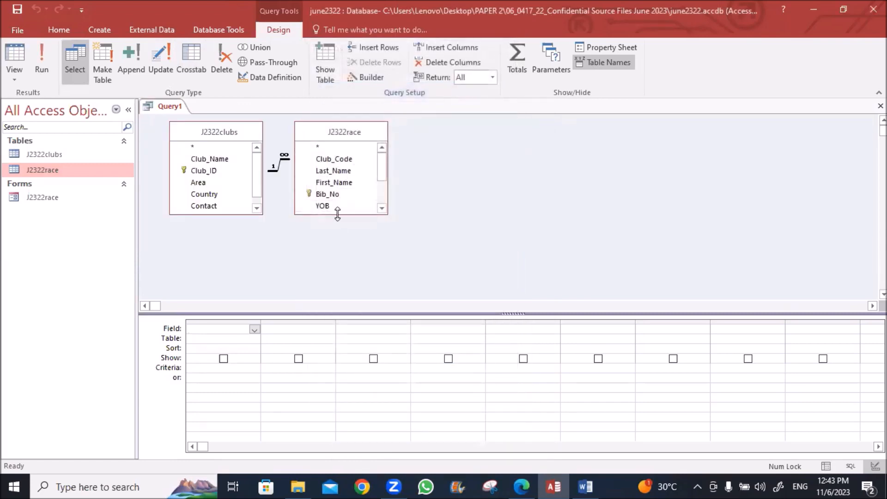
{"action": "left_click_drag", "start_coordinate": [338, 214], "coordinate": [338, 284]}
{"action": "left_click_drag", "start_coordinate": [204, 214], "coordinate": [204, 240]}
{"action": "left_click", "coordinate": [522, 483]}
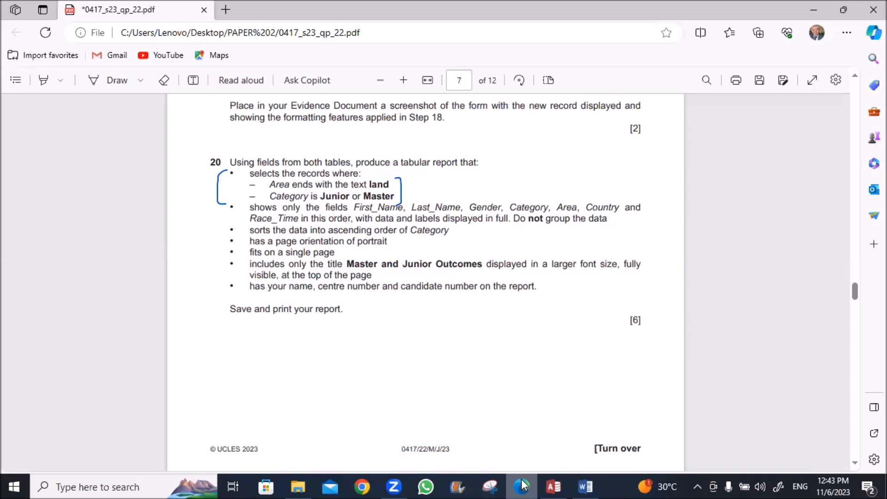
{"action": "left_click", "coordinate": [522, 485]}
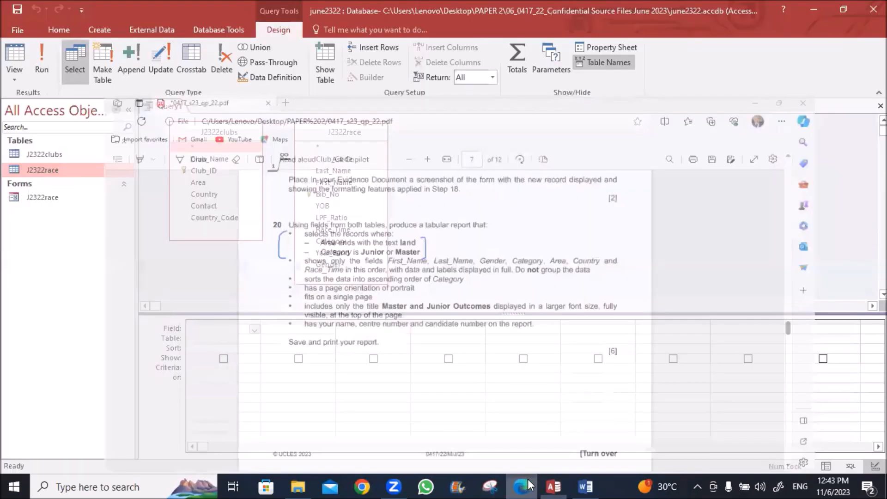
Add First_Name, Last_Name and Gender to the query grid
{"action": "left_click", "coordinate": [330, 184]}
{"action": "double_click", "coordinate": [329, 184]}
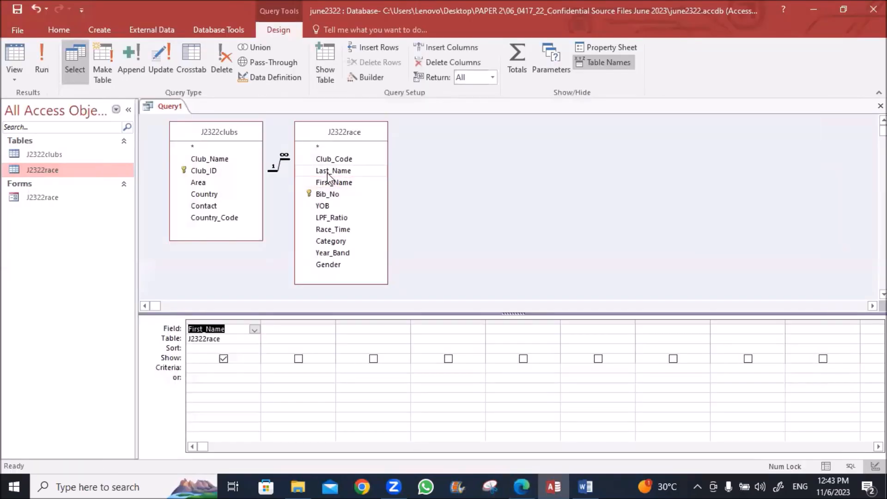
{"action": "double_click", "coordinate": [324, 172]}
{"action": "double_click", "coordinate": [328, 265]}
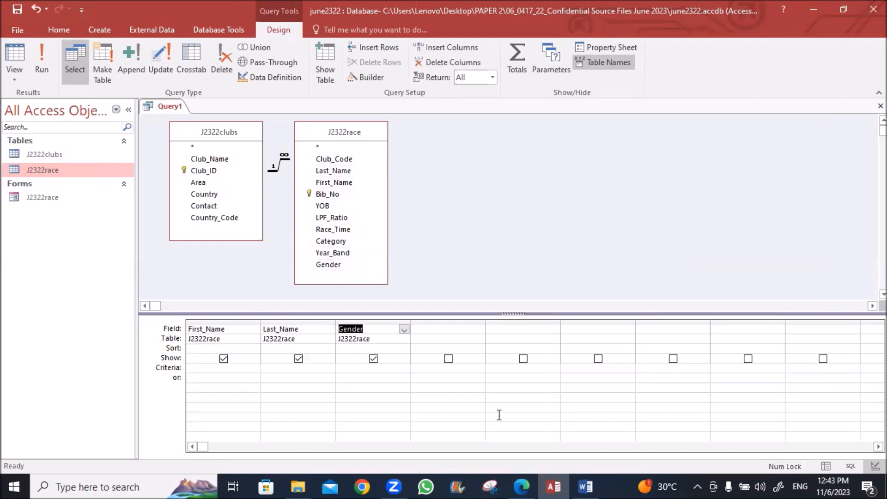
{"action": "key", "text": "alt+Tab"}
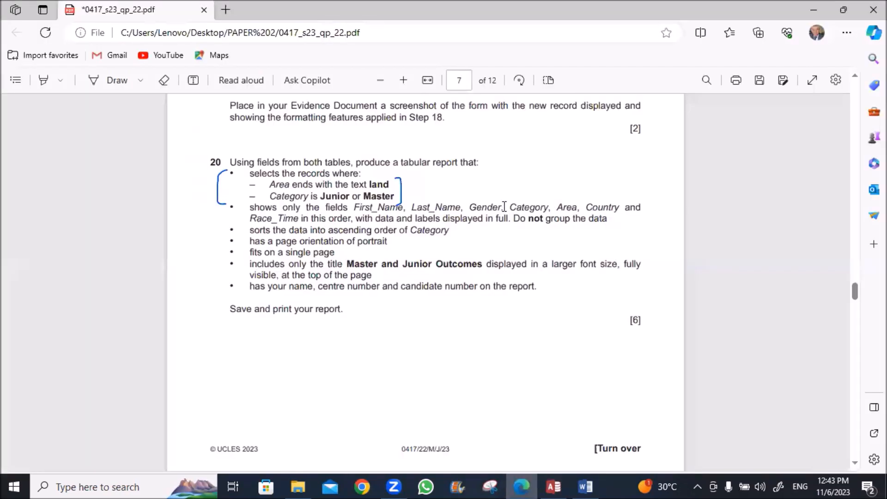
{"action": "left_click_drag", "start_coordinate": [505, 208], "coordinate": [617, 214]}
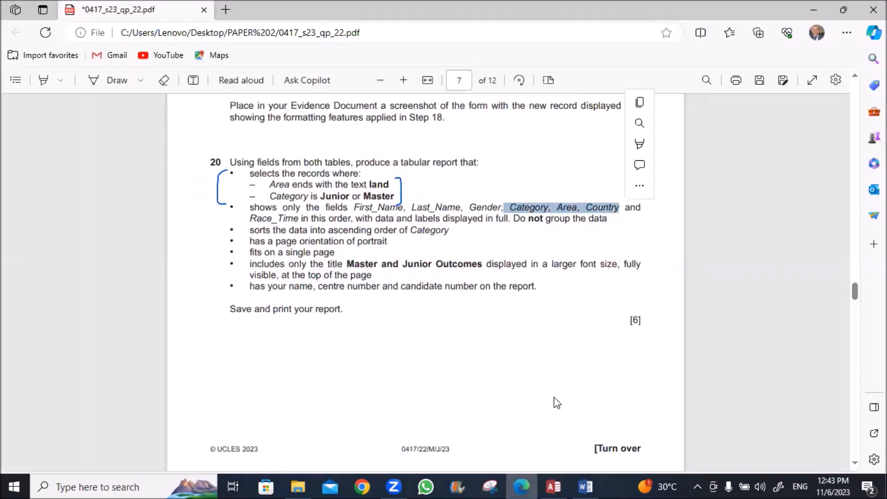
{"action": "key", "text": "alt+Tab"}
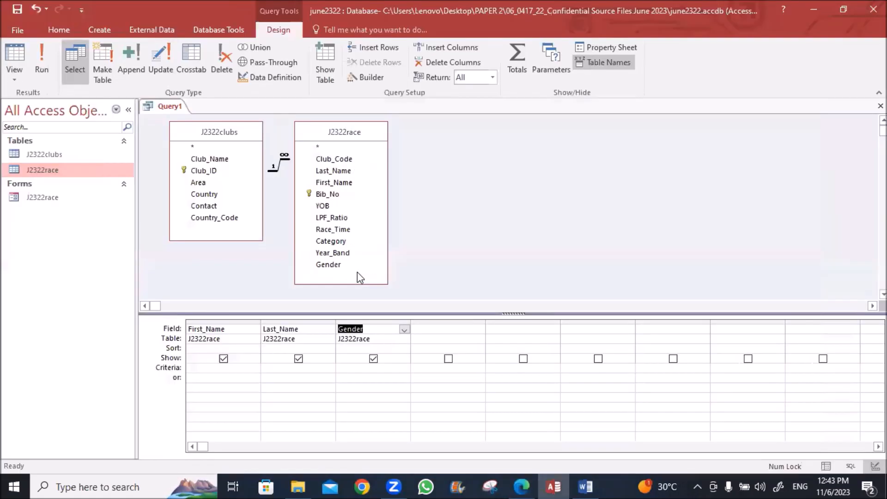
Add Category, Area, Country and Race_Time as the remaining grid columns
{"action": "double_click", "coordinate": [339, 242]}
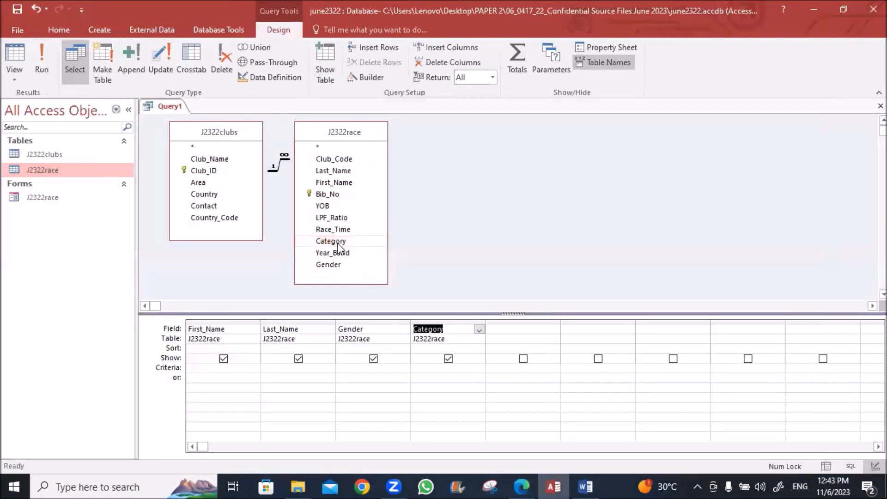
{"action": "double_click", "coordinate": [197, 183]}
{"action": "double_click", "coordinate": [198, 195]}
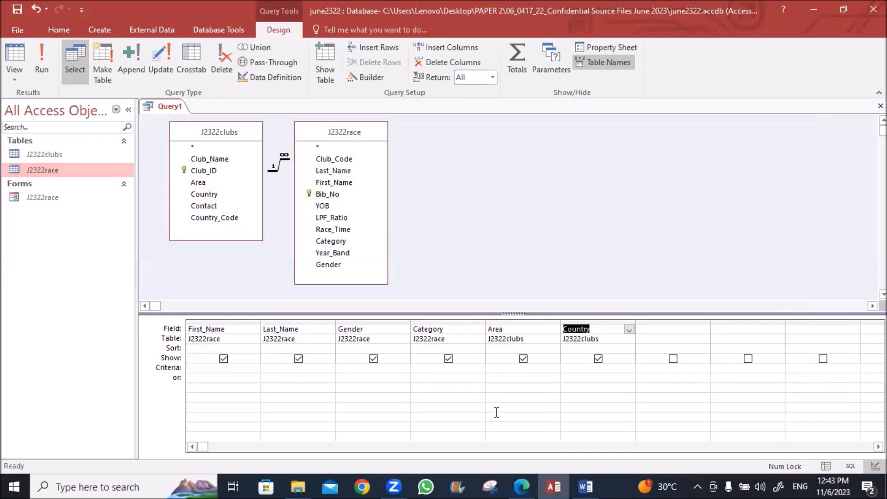
{"action": "left_click", "coordinate": [526, 481]}
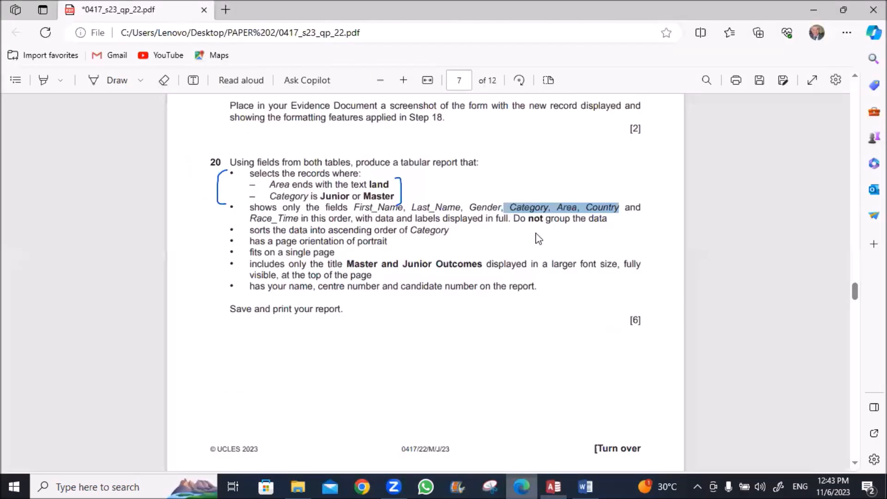
{"action": "left_click_drag", "start_coordinate": [251, 219], "coordinate": [299, 219]}
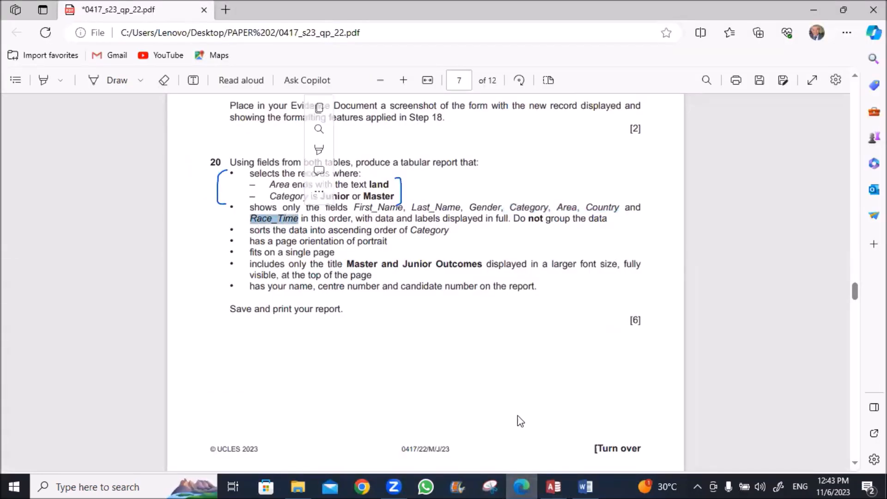
{"action": "left_click", "coordinate": [550, 486]}
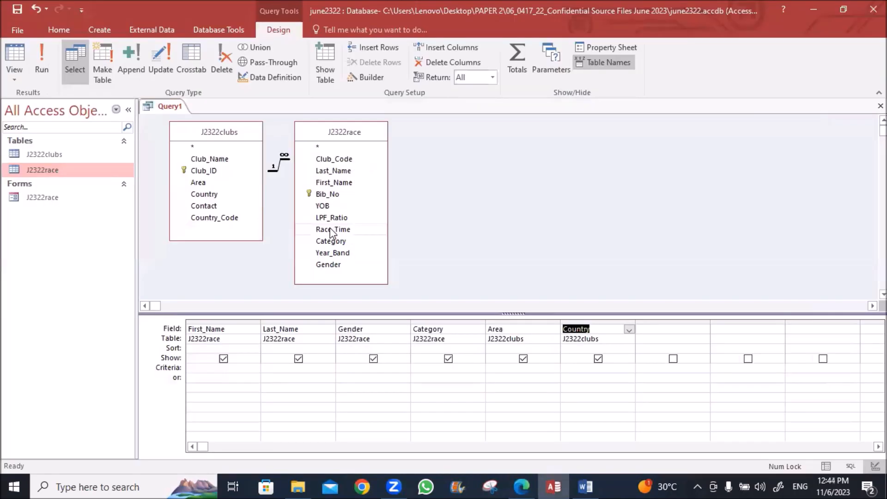
{"action": "double_click", "coordinate": [331, 230]}
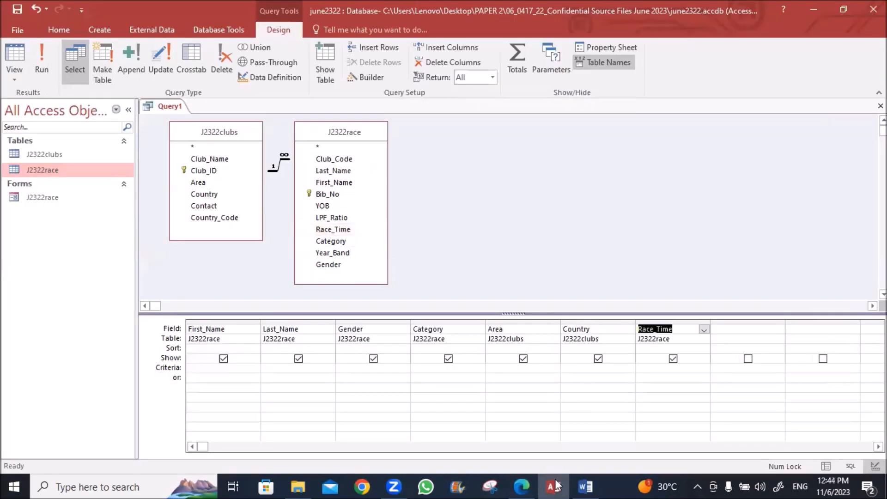
{"action": "left_click", "coordinate": [524, 485]}
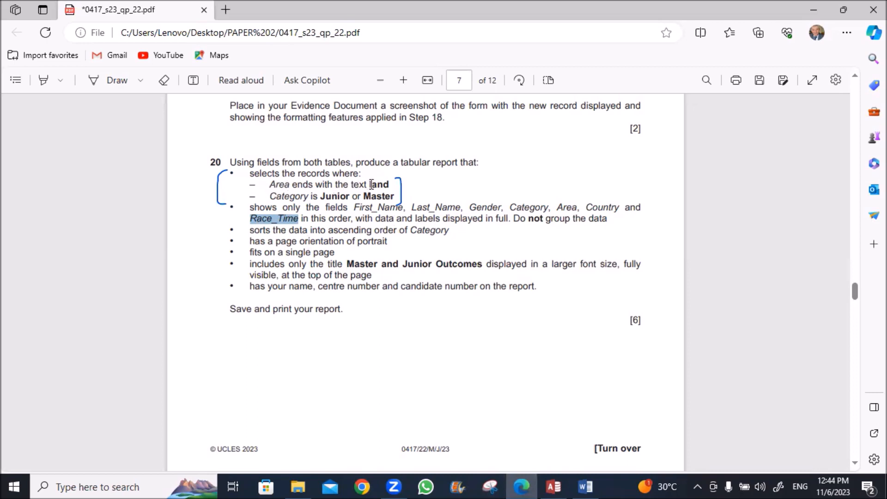
Copy 'land' from the exam paper and set the Area criterion to Like "*land"
{"action": "left_click_drag", "start_coordinate": [372, 184], "coordinate": [391, 184]}
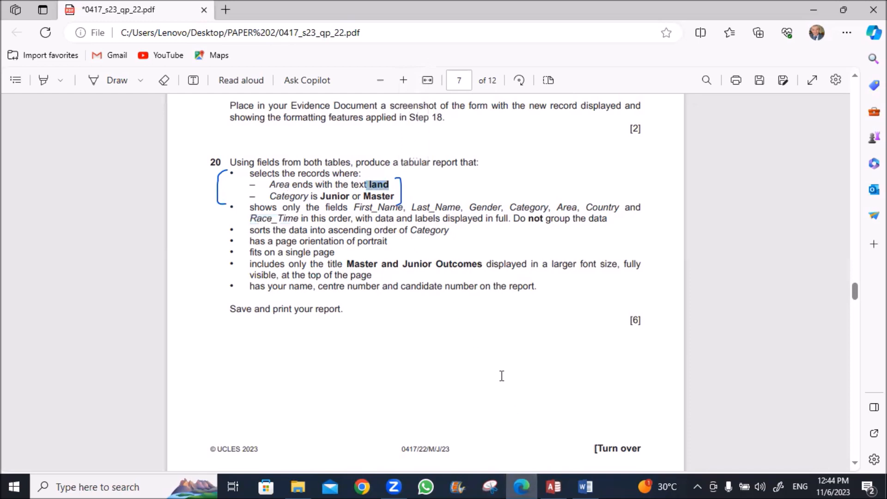
{"action": "key", "text": "alt+Tab"}
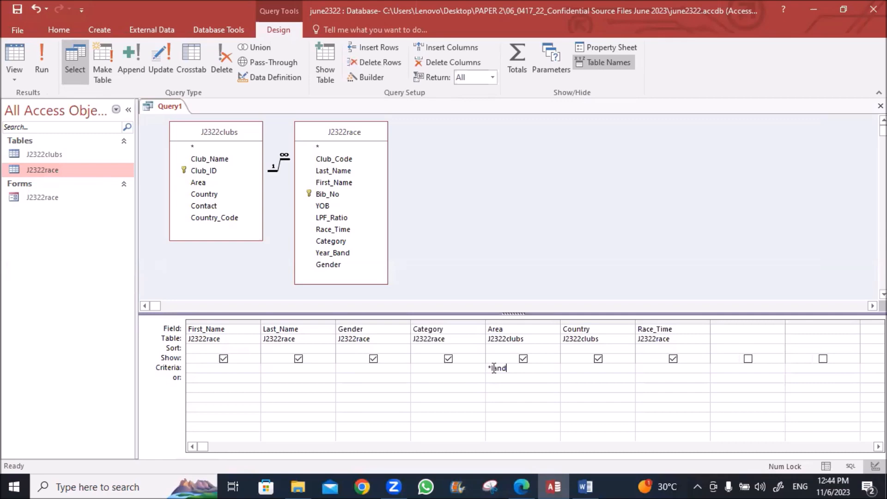
{"action": "key", "text": "Tab"}
Paste "Junior" Or "Master" as the Category criterion and run the query
{"action": "key", "text": "alt+Tab"}
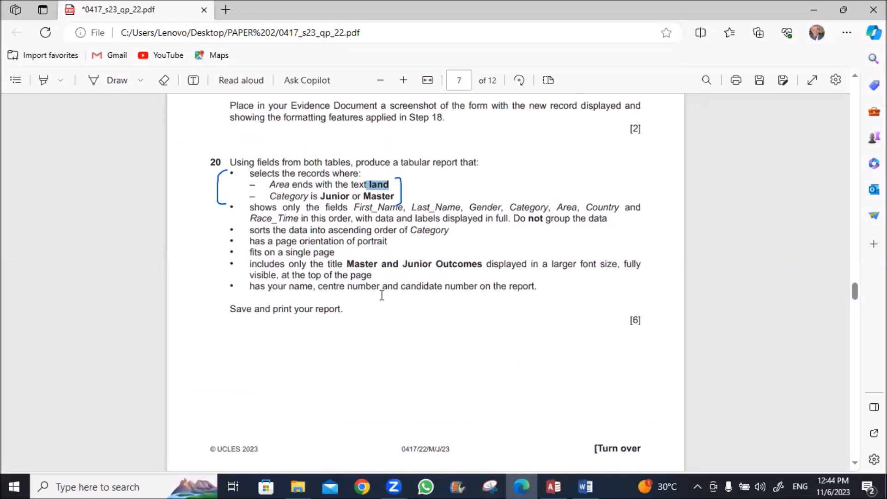
{"action": "left_click_drag", "start_coordinate": [323, 195], "coordinate": [396, 196]}
{"action": "key", "text": "ctrl+c"}
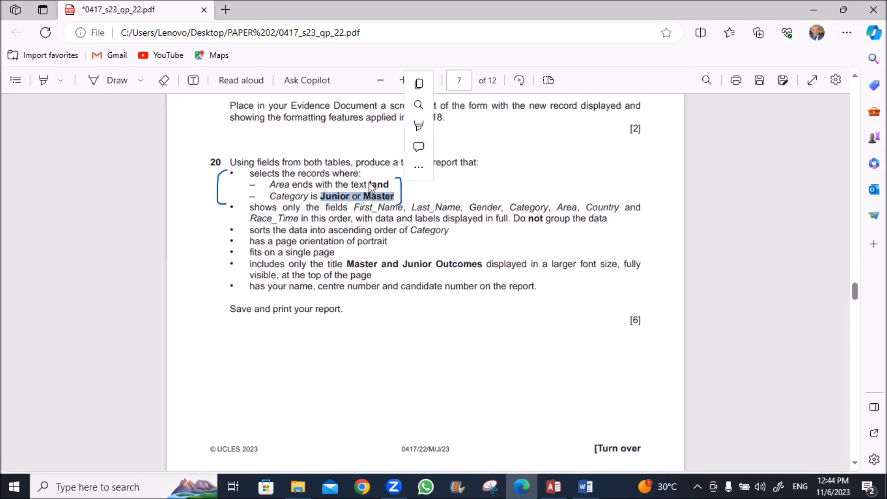
{"action": "key", "text": "alt+Tab"}
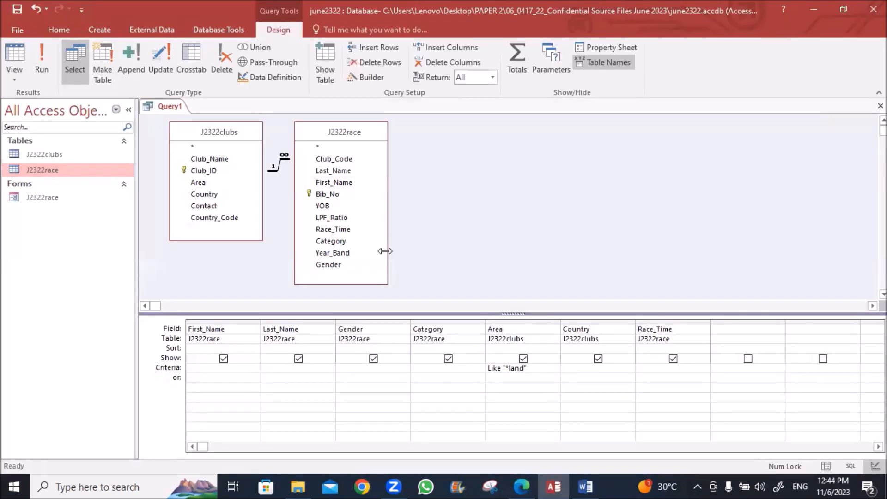
{"action": "left_click", "coordinate": [421, 367]}
{"action": "key", "text": "ctrl+v"}
{"action": "key", "text": "Tab"}
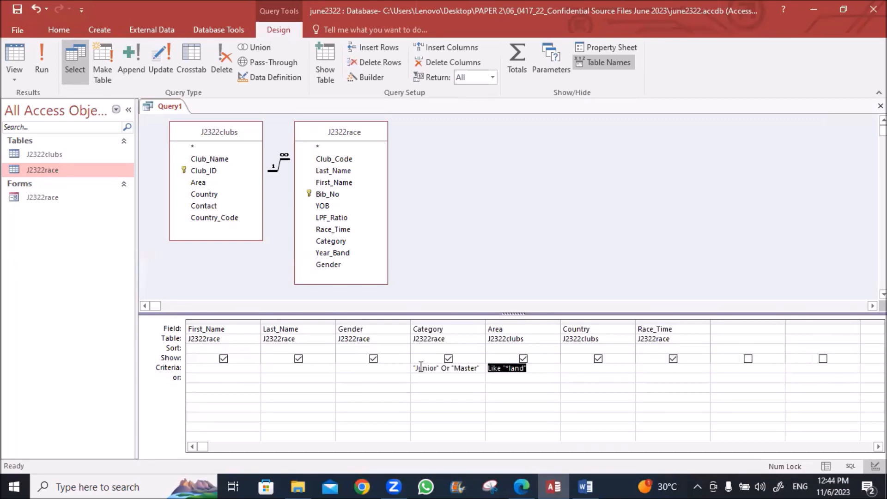
{"action": "left_click", "coordinate": [45, 59]}
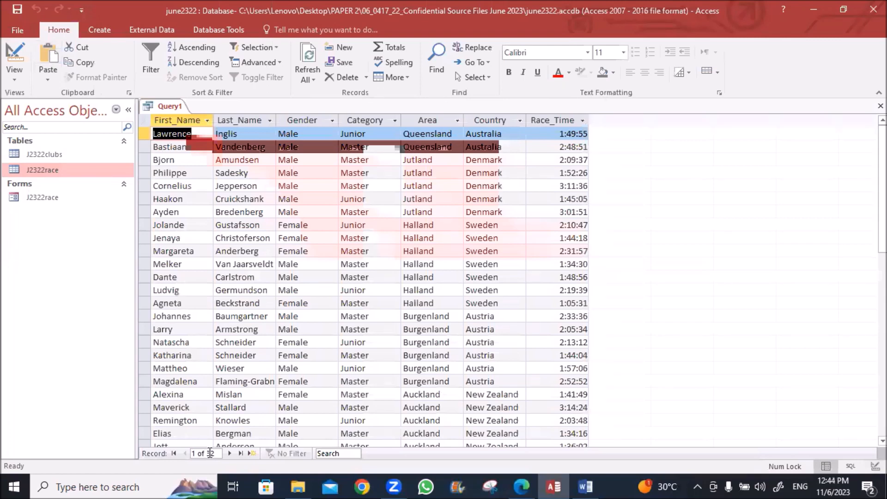
Save the query under the default name Query1
{"action": "right_click", "coordinate": [167, 105]}
{"action": "left_click", "coordinate": [185, 110]}
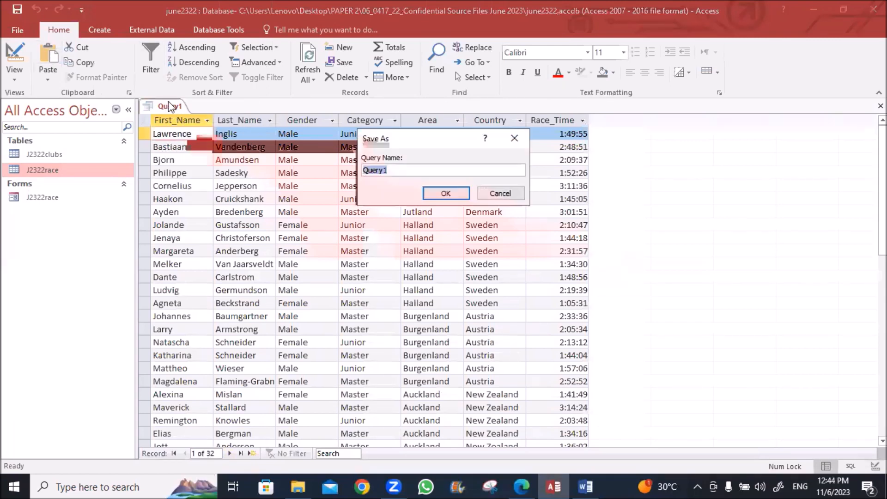
{"action": "left_click", "coordinate": [460, 195]}
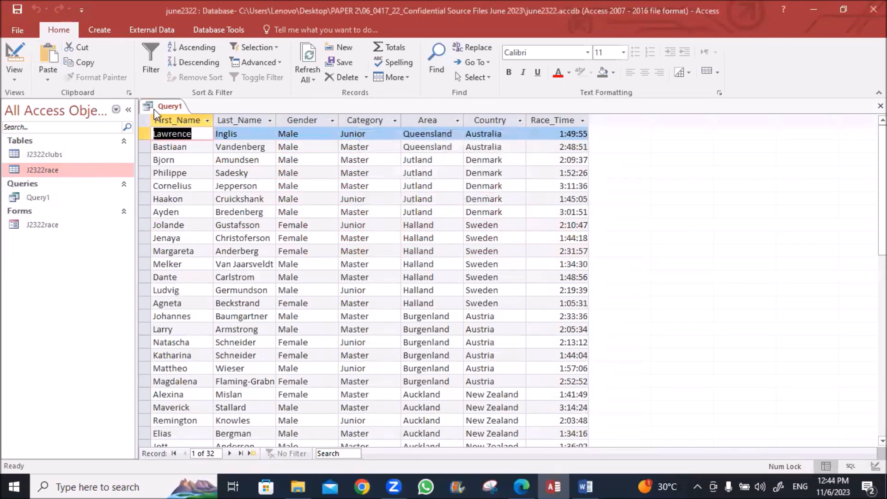
Return Query1 to Design view and bring the exam paper up in Edge
{"action": "right_click", "coordinate": [166, 106]}
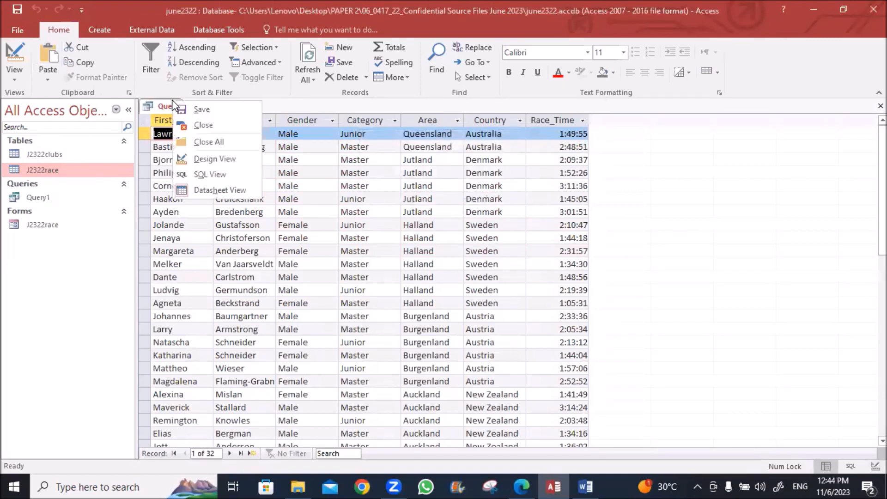
{"action": "left_click", "coordinate": [196, 159]}
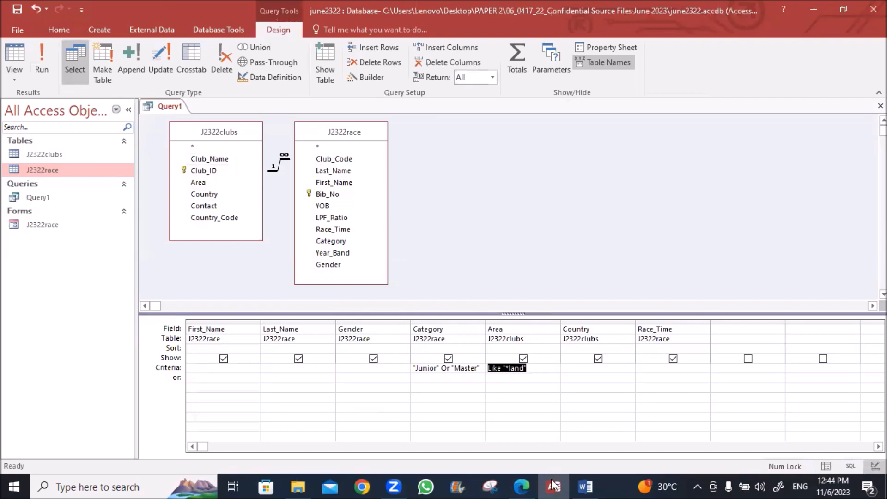
{"action": "left_click", "coordinate": [523, 484]}
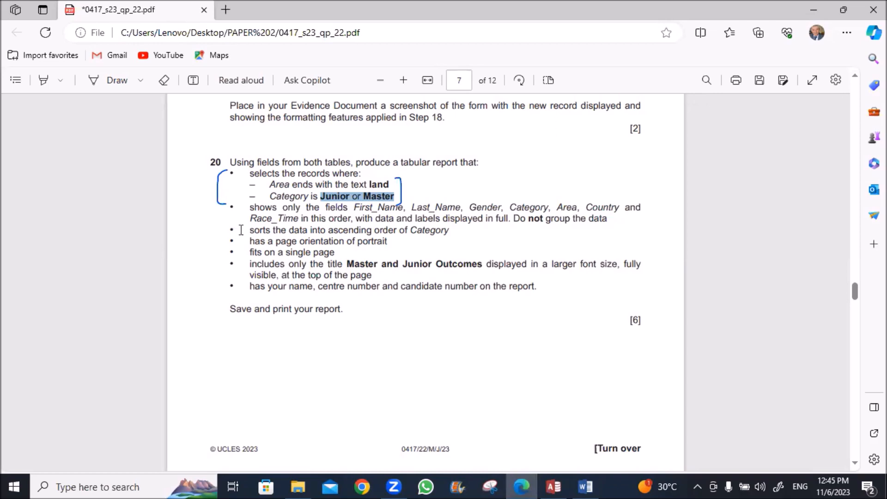
Highlight the Category sort, field list, portrait and single-page requirements, then go back to Access
{"action": "left_click", "coordinate": [44, 80]}
{"action": "left_click_drag", "start_coordinate": [249, 230], "coordinate": [449, 233]}
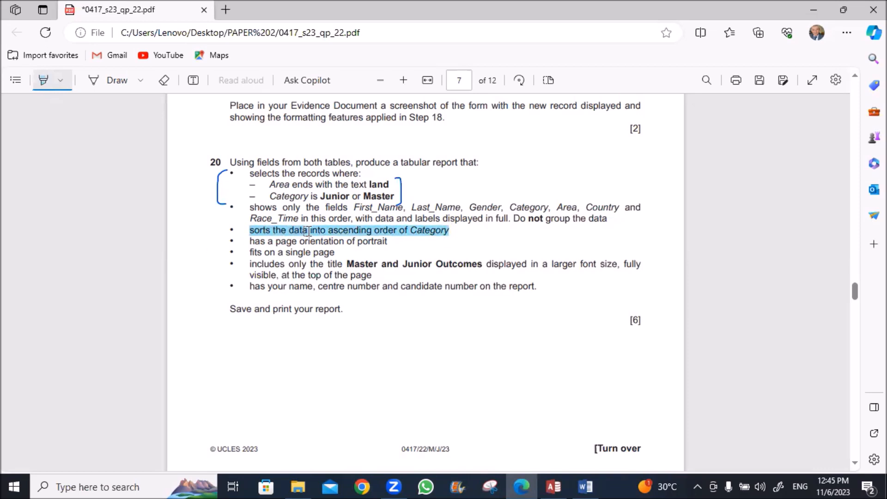
{"action": "left_click_drag", "start_coordinate": [354, 208], "coordinate": [603, 207]}
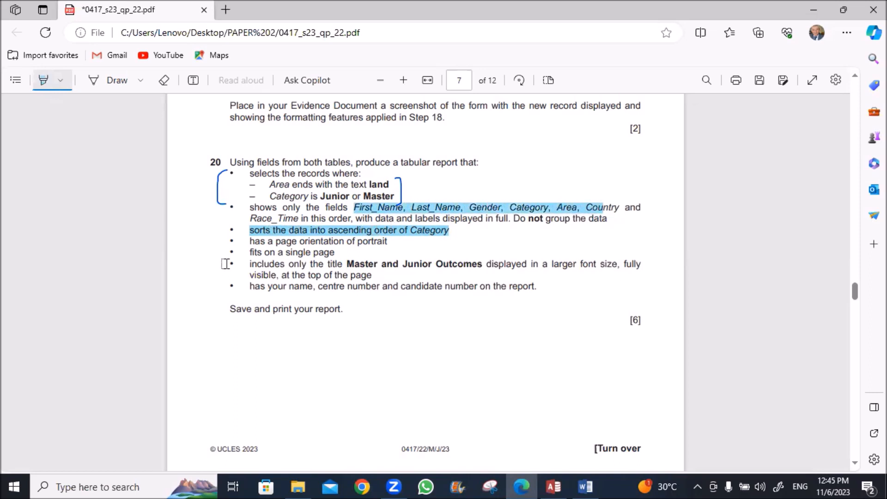
{"action": "left_click_drag", "start_coordinate": [356, 241], "coordinate": [388, 242]}
{"action": "left_click_drag", "start_coordinate": [252, 252], "coordinate": [335, 253]}
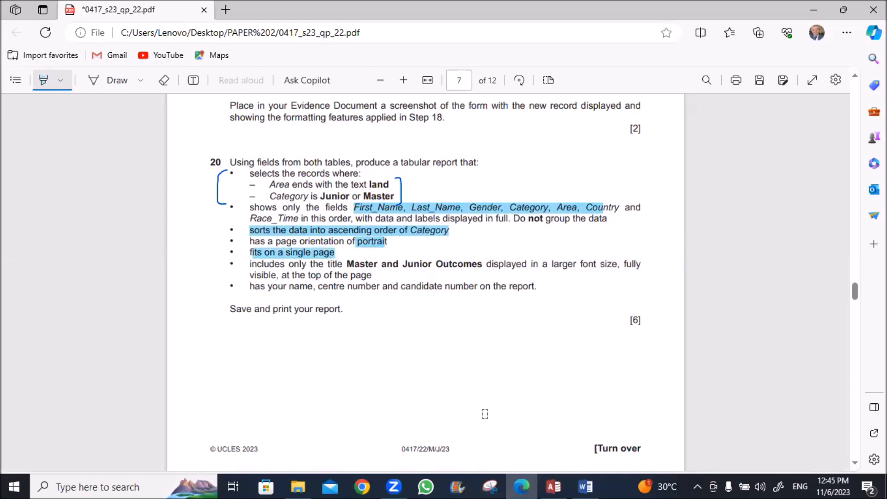
{"action": "left_click", "coordinate": [557, 485]}
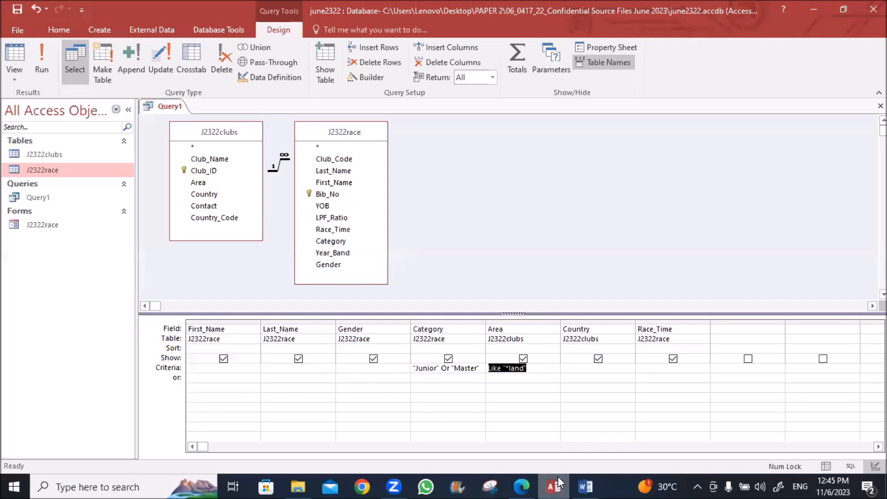
Close Query1 and start a Report Wizard report using all seven Query1 fields
{"action": "left_click", "coordinate": [881, 106]}
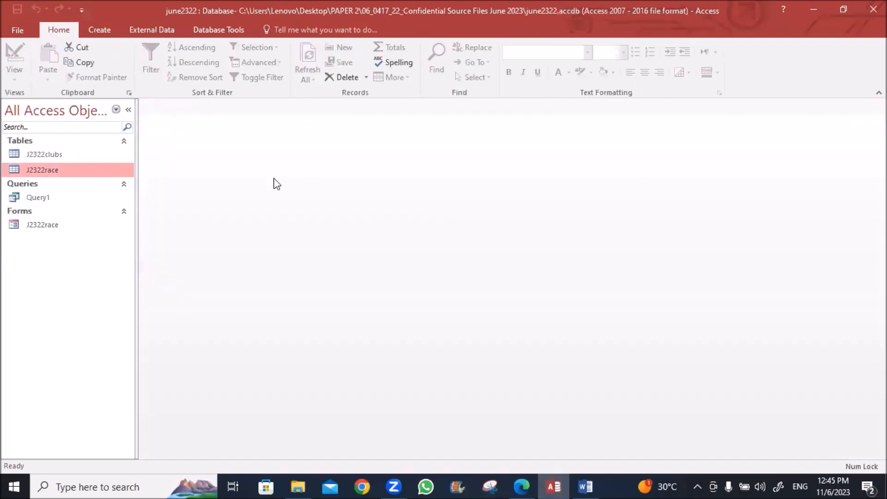
{"action": "left_click", "coordinate": [100, 31]}
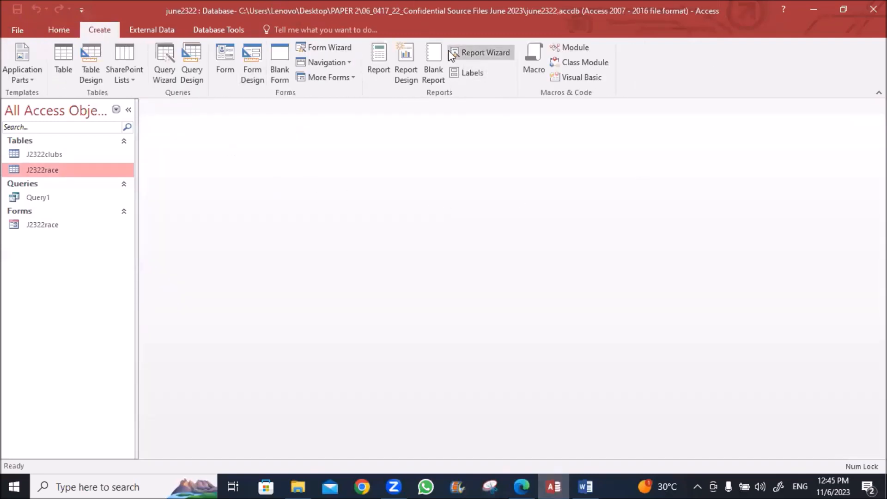
{"action": "left_click", "coordinate": [482, 55]}
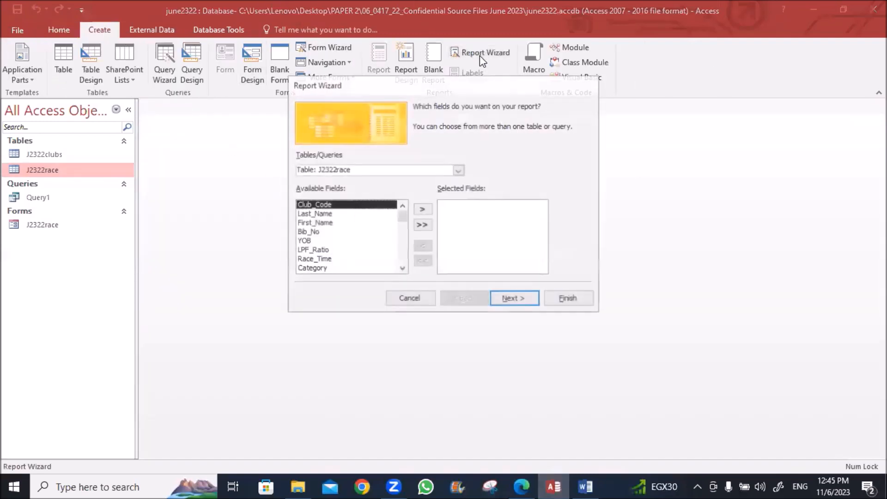
{"action": "left_click", "coordinate": [458, 171]}
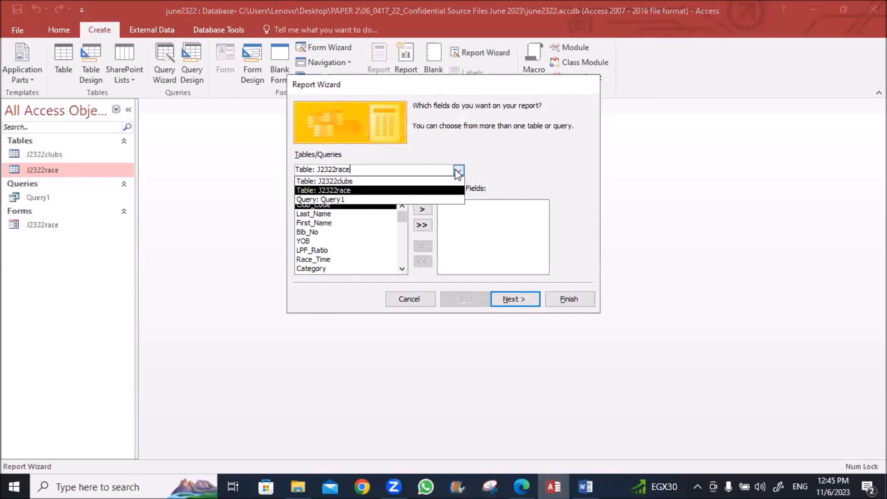
{"action": "left_click", "coordinate": [354, 199]}
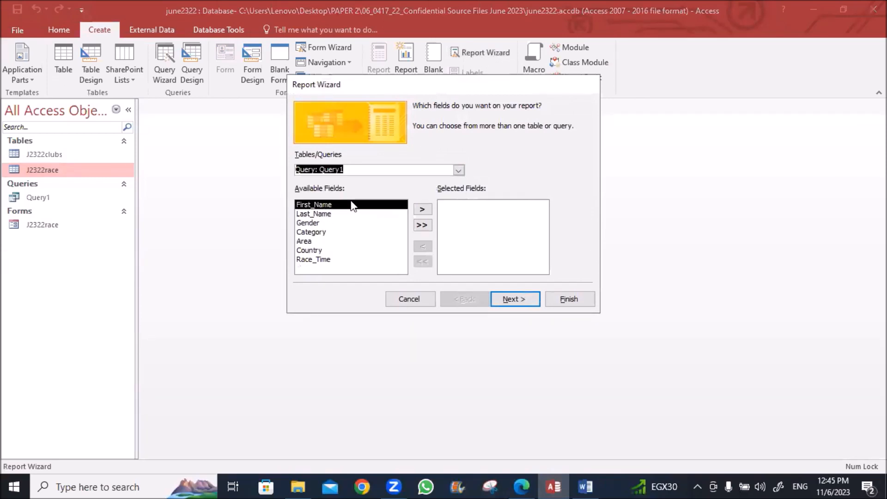
{"action": "left_click", "coordinate": [425, 226]}
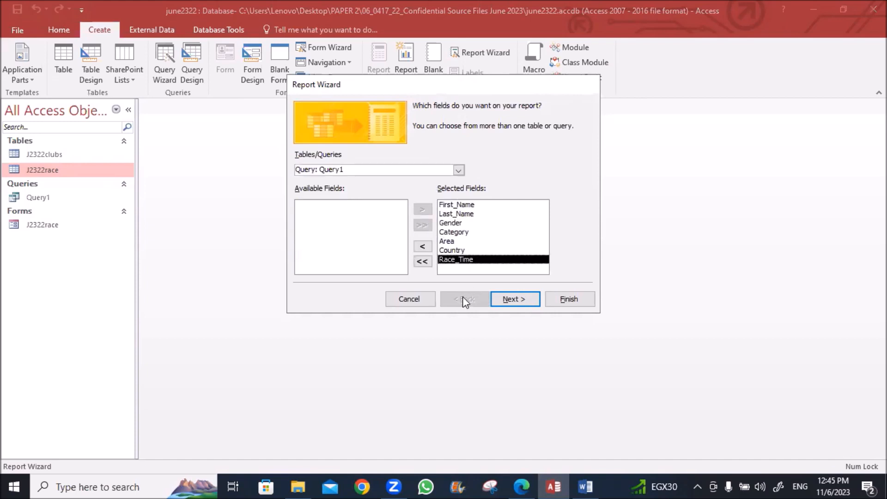
{"action": "left_click", "coordinate": [506, 303]}
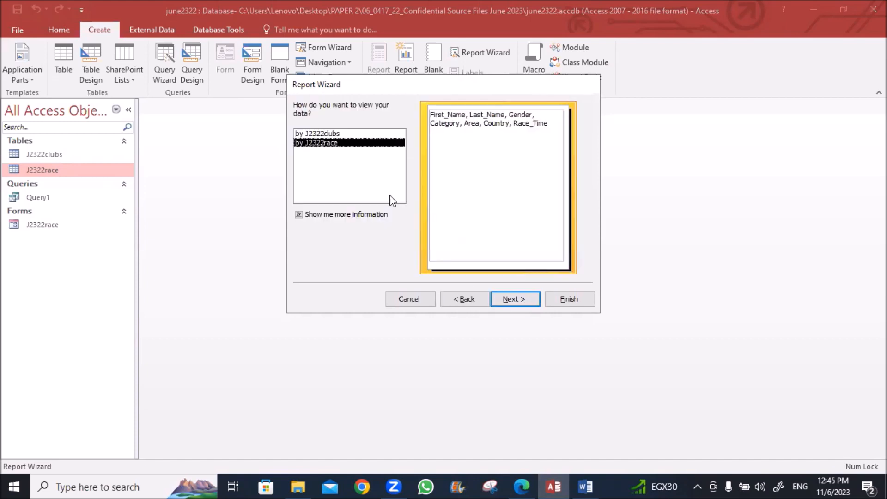
View data by J2322race, skip grouping and sorting, and finish as a tabular portrait report
{"action": "left_click", "coordinate": [322, 135]}
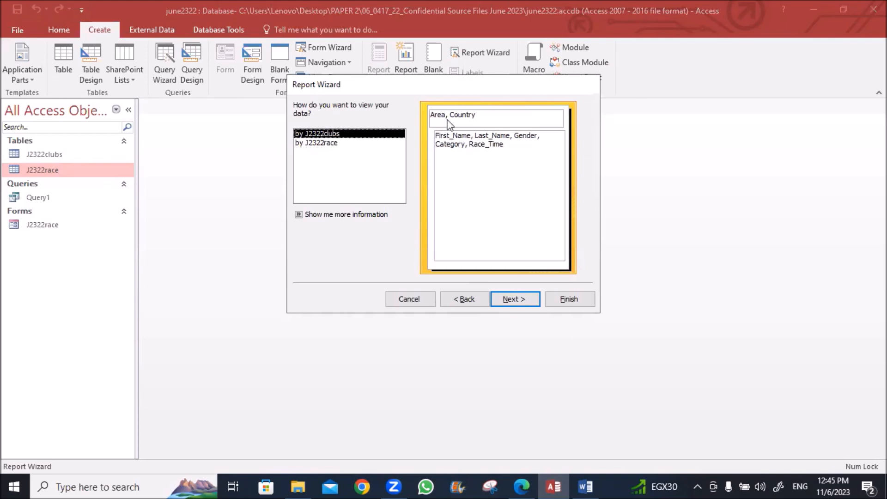
{"action": "left_click", "coordinate": [329, 144]}
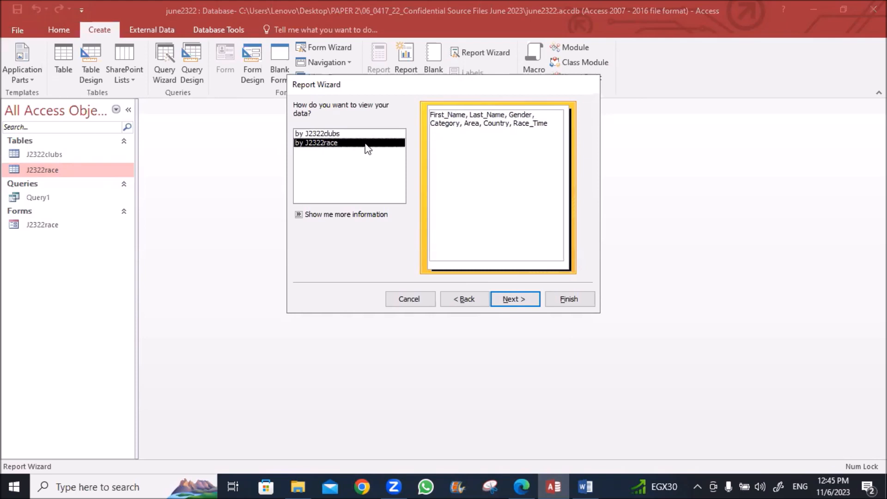
{"action": "left_click", "coordinate": [511, 301]}
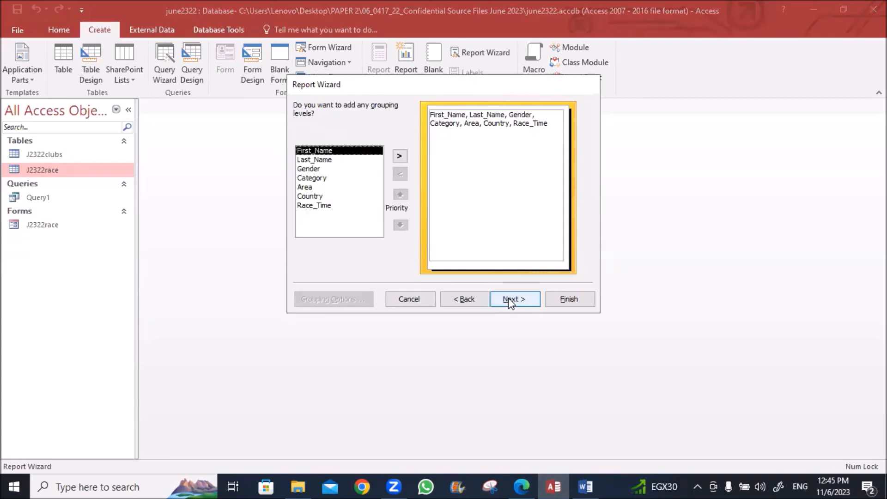
{"action": "left_click", "coordinate": [510, 301]}
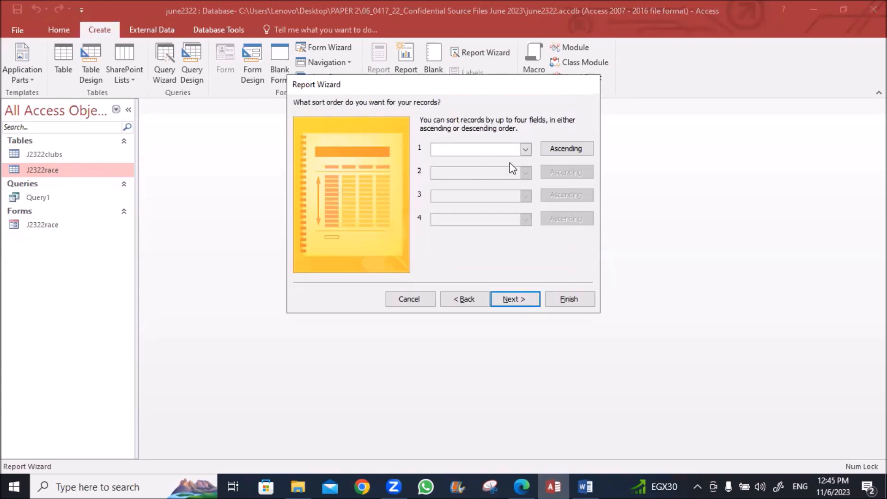
{"action": "left_click", "coordinate": [526, 149]}
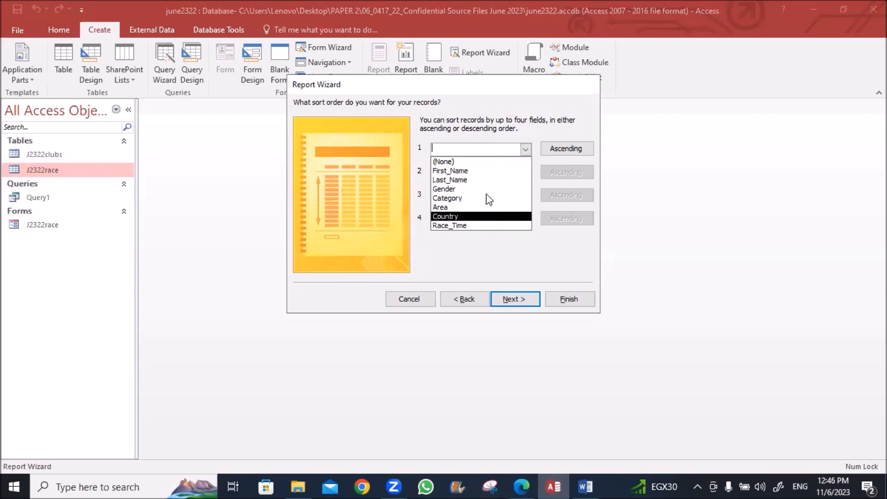
{"action": "left_click", "coordinate": [526, 149]}
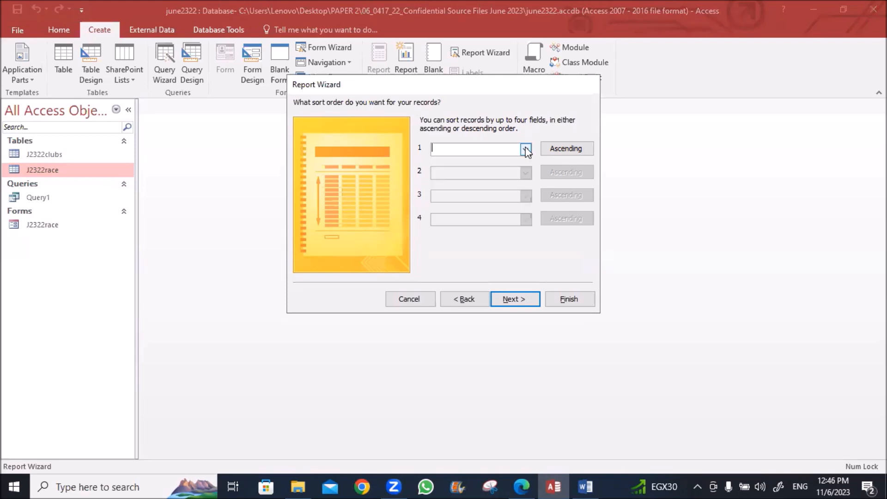
{"action": "left_click", "coordinate": [517, 299]}
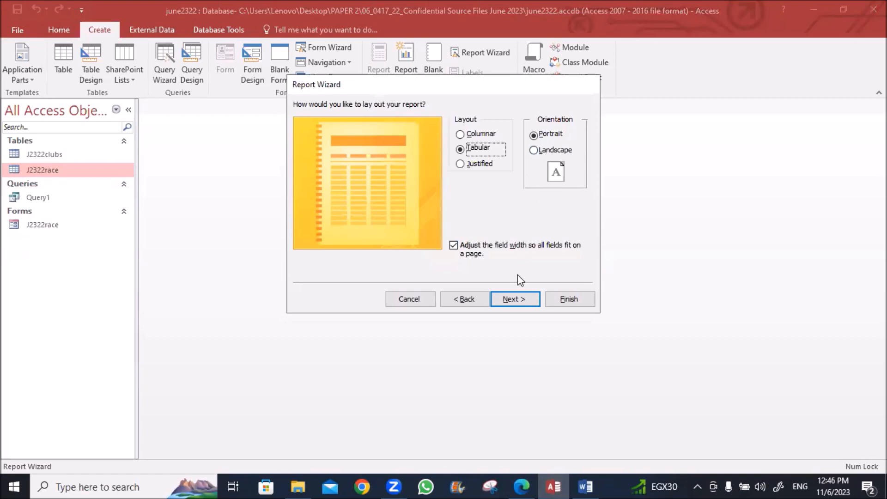
{"action": "left_click", "coordinate": [517, 298]}
{"action": "left_click", "coordinate": [569, 299]}
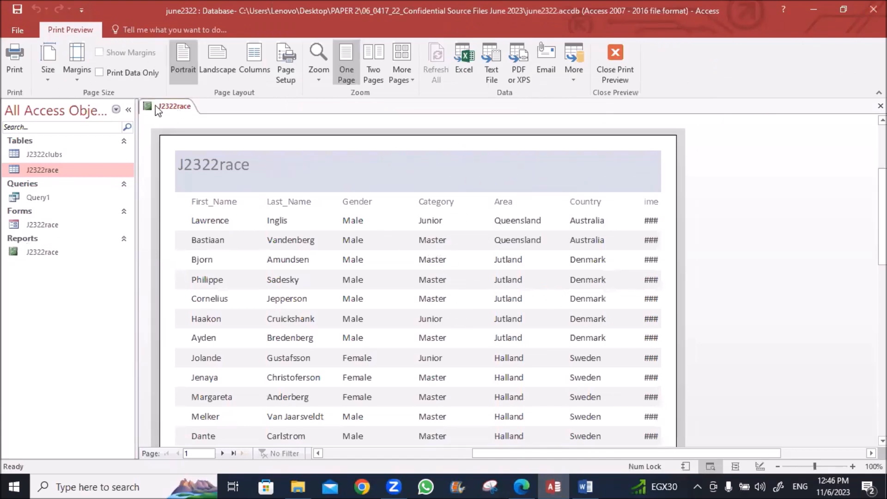
Switch the J2322race report through Design view into Layout view
{"action": "right_click", "coordinate": [180, 106]}
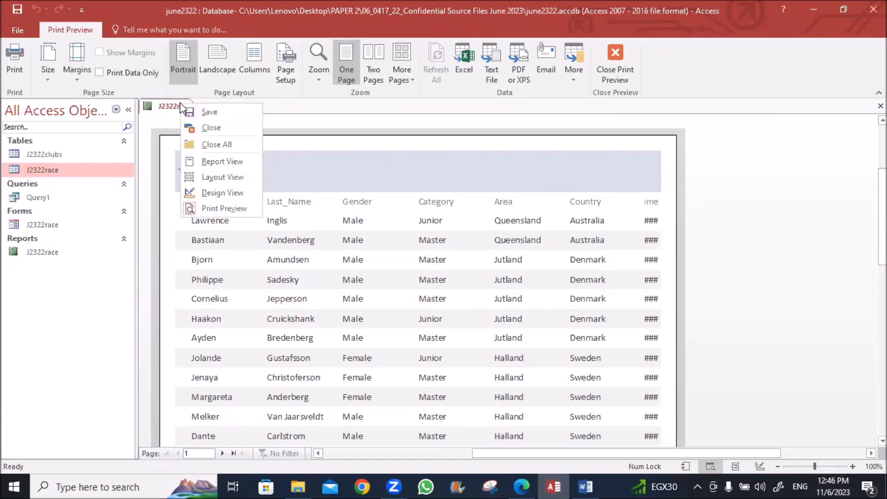
{"action": "left_click", "coordinate": [208, 192]}
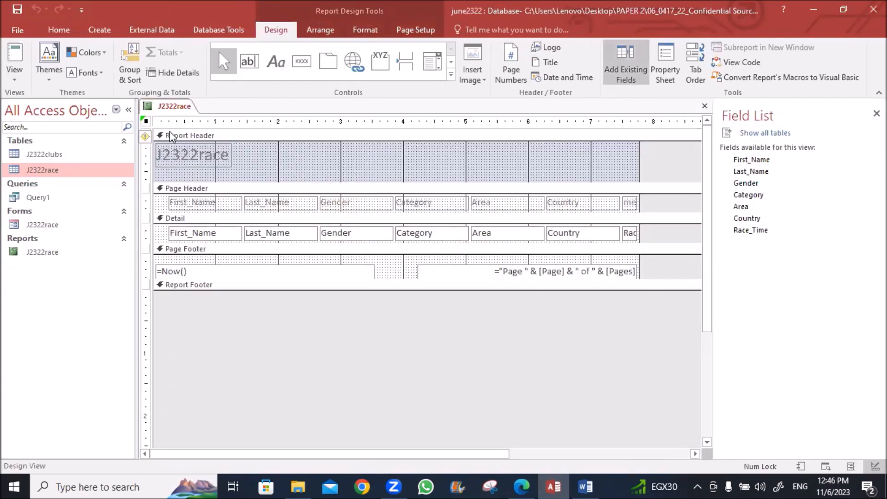
{"action": "right_click", "coordinate": [173, 106]}
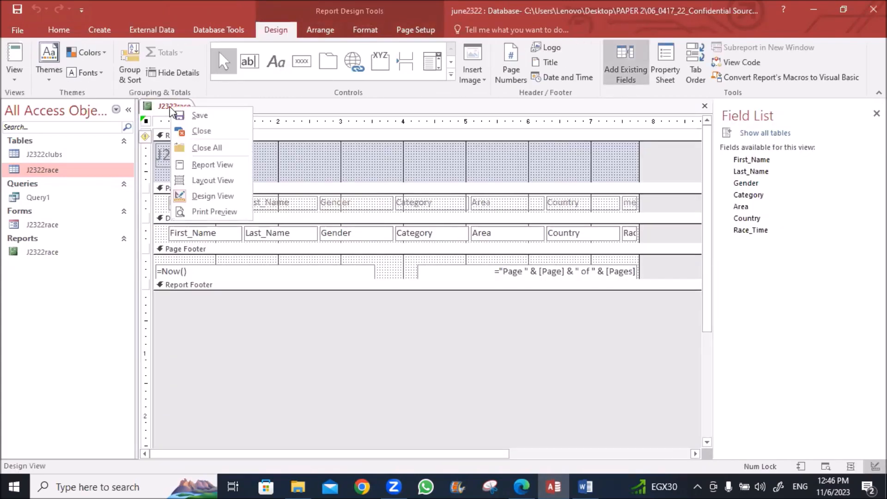
{"action": "left_click", "coordinate": [195, 181]}
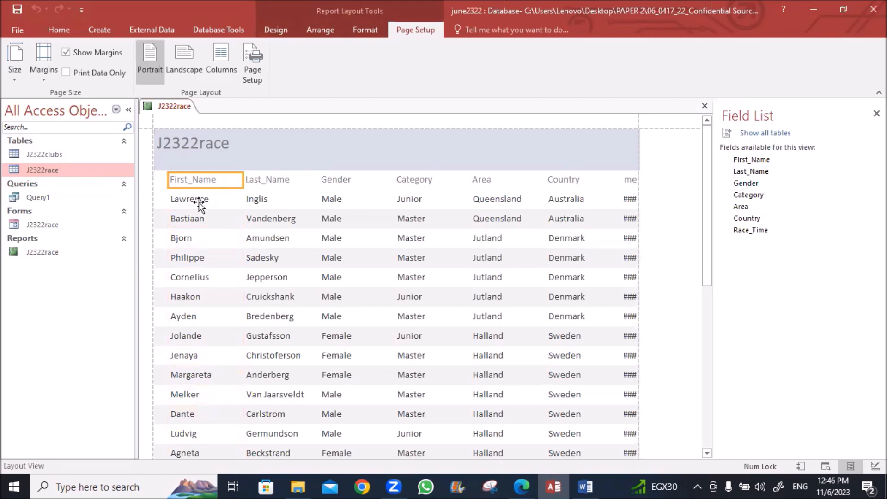
Narrow the First_Name column to fit the names
{"action": "left_click", "coordinate": [198, 201]}
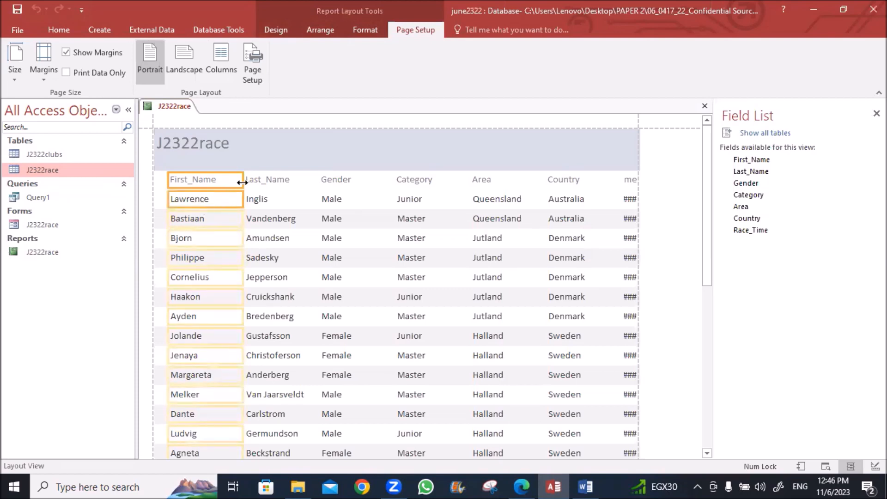
{"action": "left_click_drag", "start_coordinate": [243, 181], "coordinate": [225, 181]}
{"action": "scroll", "coordinate": [257, 224], "scroll_direction": "down", "scroll_amount": 6}
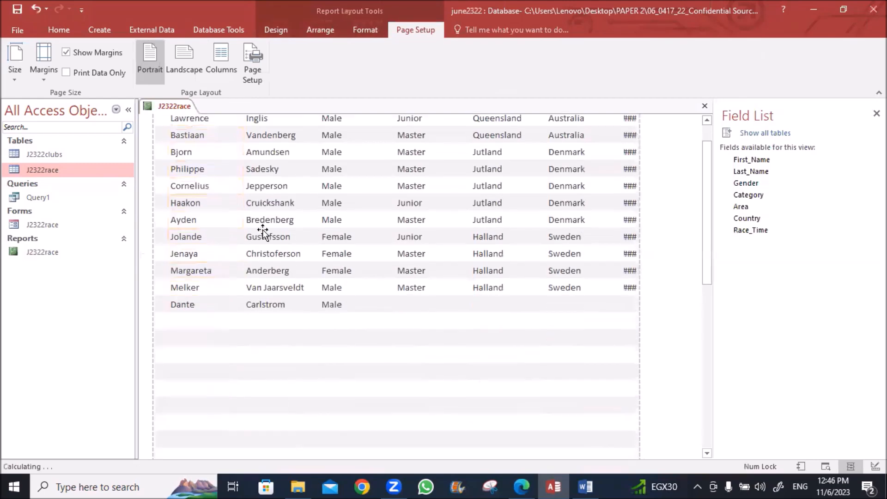
{"action": "scroll", "coordinate": [262, 233], "scroll_direction": "down", "scroll_amount": 3}
{"action": "scroll", "coordinate": [262, 232], "scroll_direction": "up", "scroll_amount": 4}
{"action": "scroll", "coordinate": [263, 233], "scroll_direction": "up", "scroll_amount": 2}
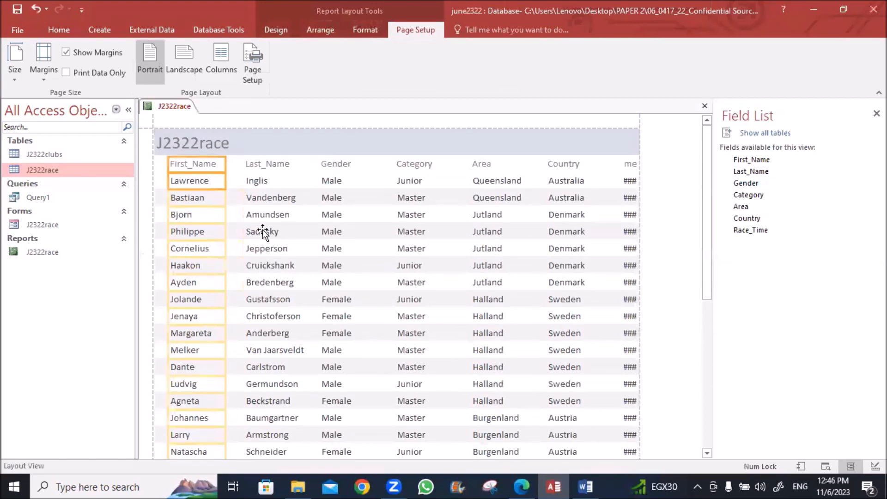
{"action": "key", "text": "Right"}
Resize the Last_Name column so Flaming-Grabner shows in full
{"action": "left_click", "coordinate": [249, 168]}
{"action": "left_click", "coordinate": [254, 182]}
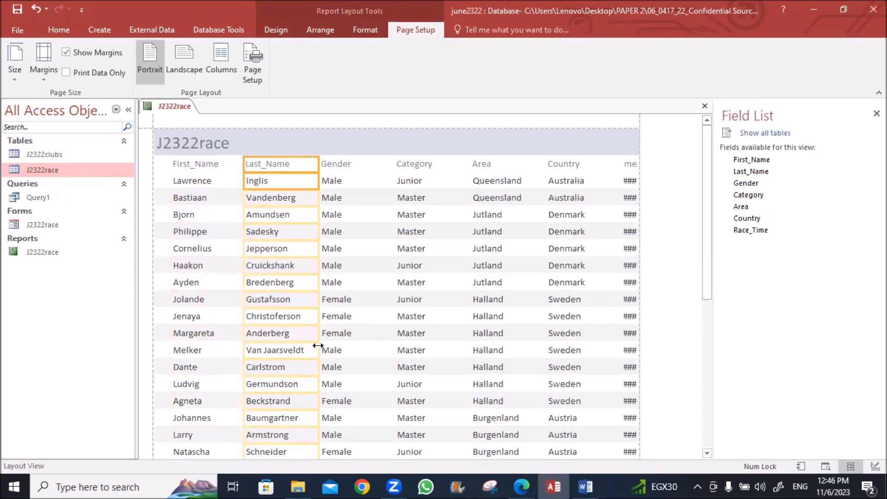
{"action": "left_click_drag", "start_coordinate": [318, 346], "coordinate": [312, 346]}
{"action": "scroll", "coordinate": [340, 345], "scroll_direction": "down", "scroll_amount": 2}
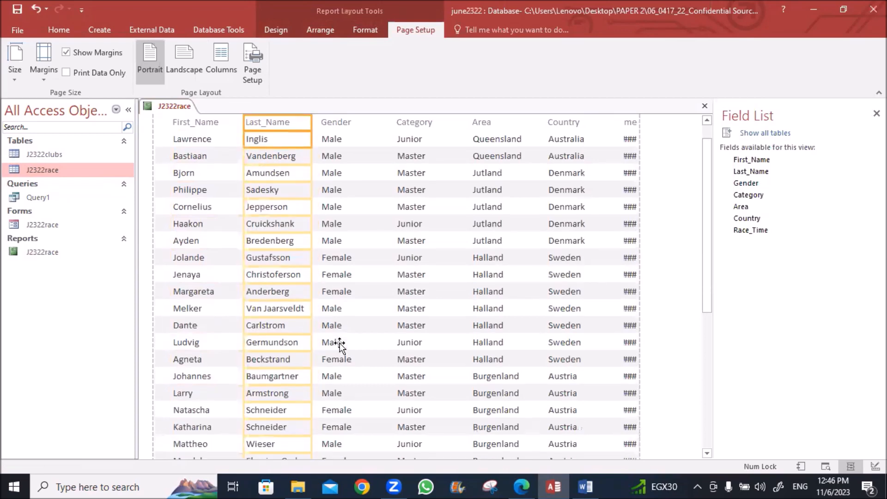
{"action": "scroll", "coordinate": [340, 344], "scroll_direction": "down", "scroll_amount": 3}
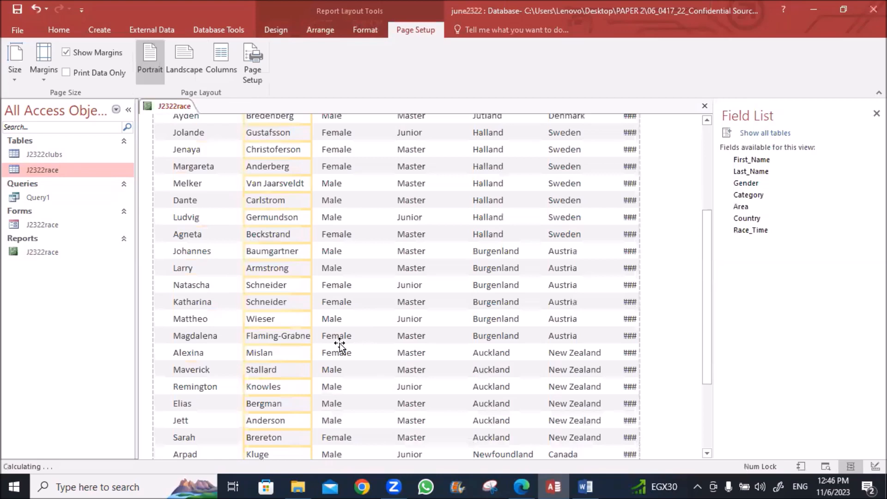
{"action": "scroll", "coordinate": [339, 344], "scroll_direction": "down", "scroll_amount": 1}
{"action": "left_click_drag", "start_coordinate": [309, 313], "coordinate": [317, 314]}
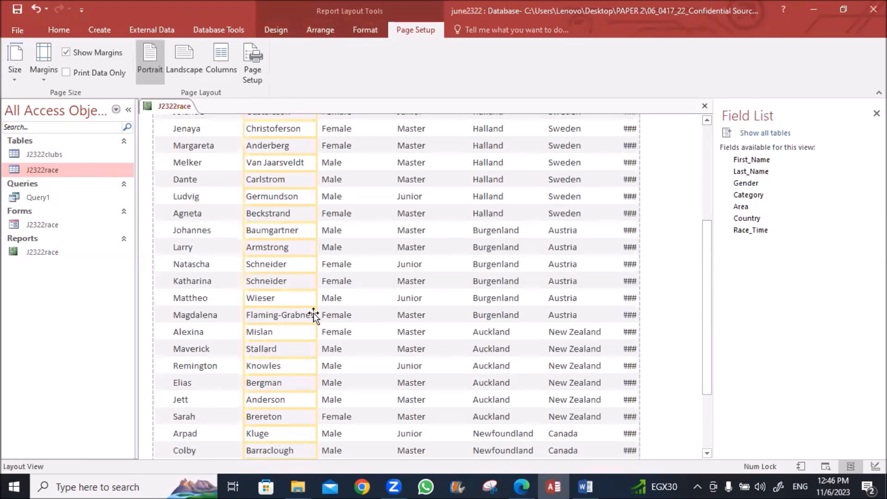
{"action": "scroll", "coordinate": [327, 315], "scroll_direction": "down", "scroll_amount": 5}
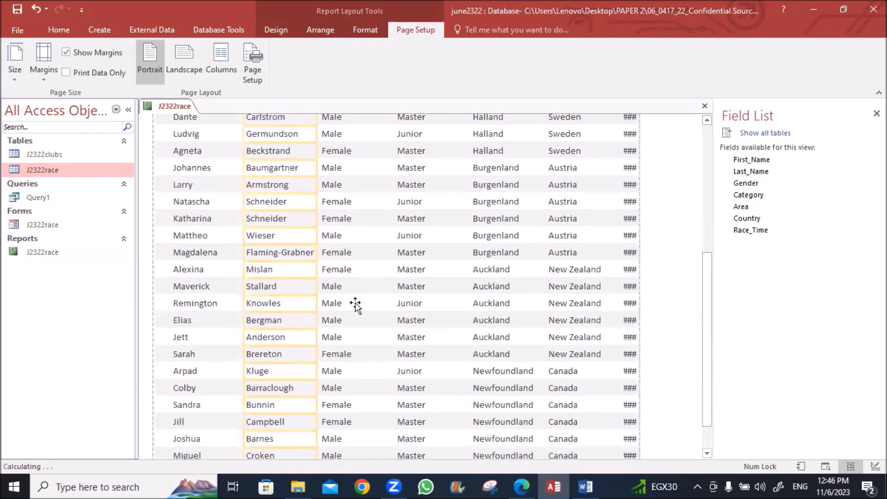
{"action": "scroll", "coordinate": [356, 305], "scroll_direction": "up", "scroll_amount": 1}
{"action": "scroll", "coordinate": [356, 305], "scroll_direction": "up", "scroll_amount": 5}
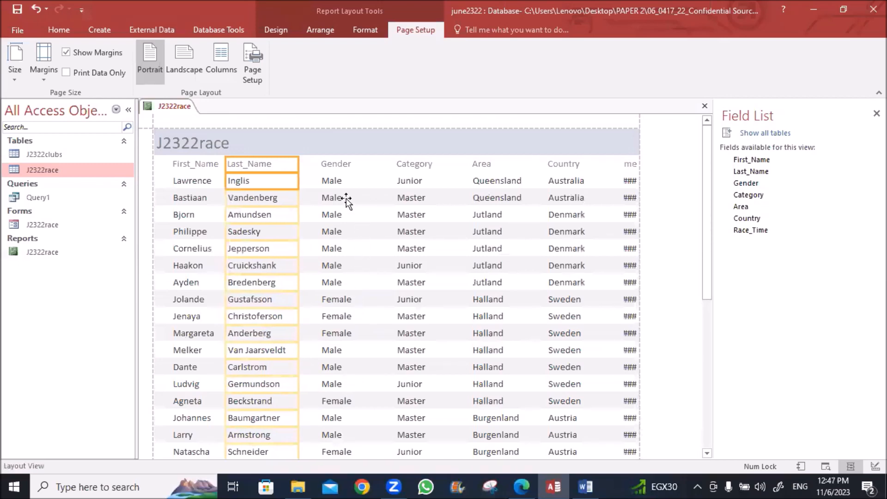
Narrow the Gender and Category columns, shifting Gender left beside Last_Name
{"action": "left_click", "coordinate": [329, 168]}
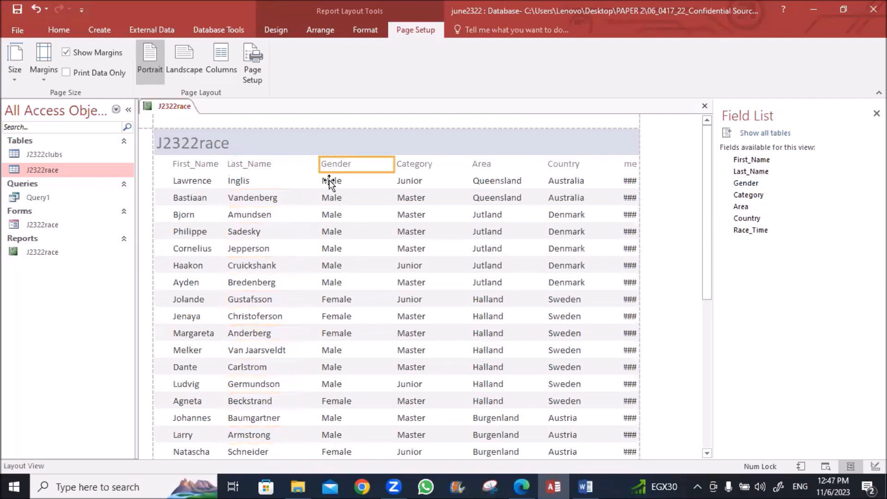
{"action": "left_click", "coordinate": [329, 179]}
{"action": "left_click_drag", "start_coordinate": [395, 182], "coordinate": [356, 184]}
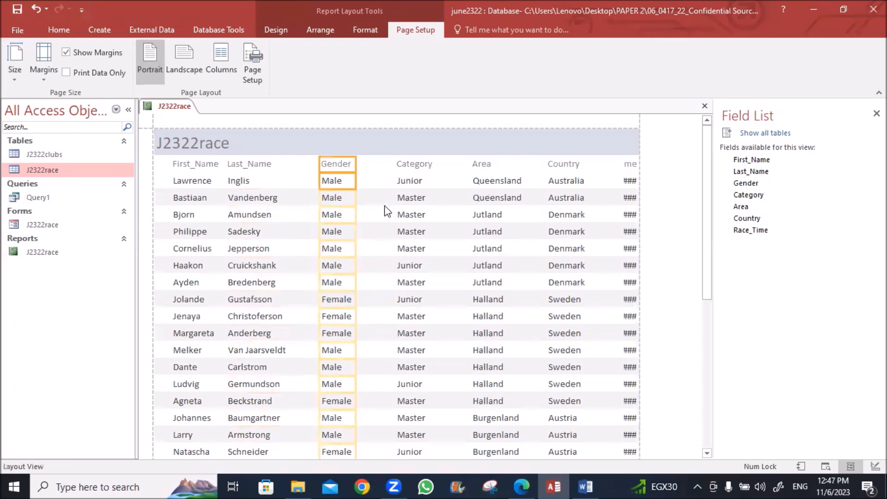
{"action": "key", "text": "Left"}
{"action": "key", "text": "Left"}
{"action": "key", "text": "Left"}
{"action": "key", "text": "Left"}
{"action": "key", "text": "Left"}
{"action": "key", "text": "Left"}
{"action": "key", "text": "Left"}
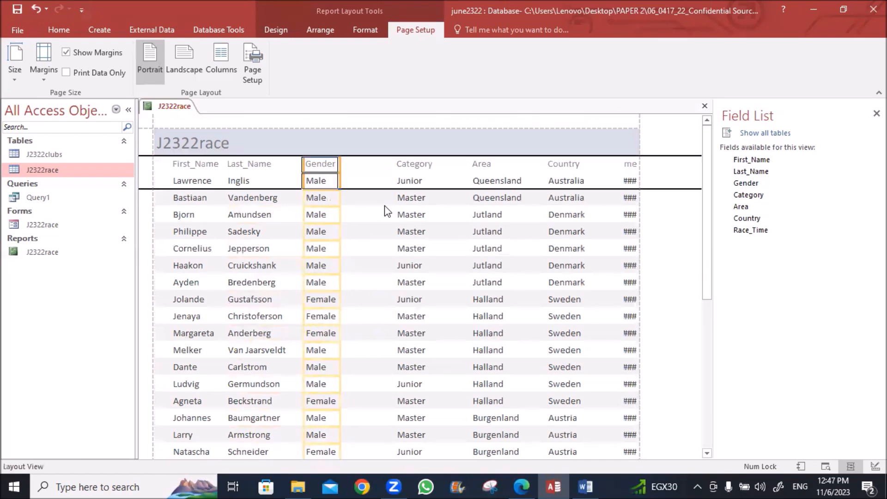
{"action": "left_click", "coordinate": [398, 167]}
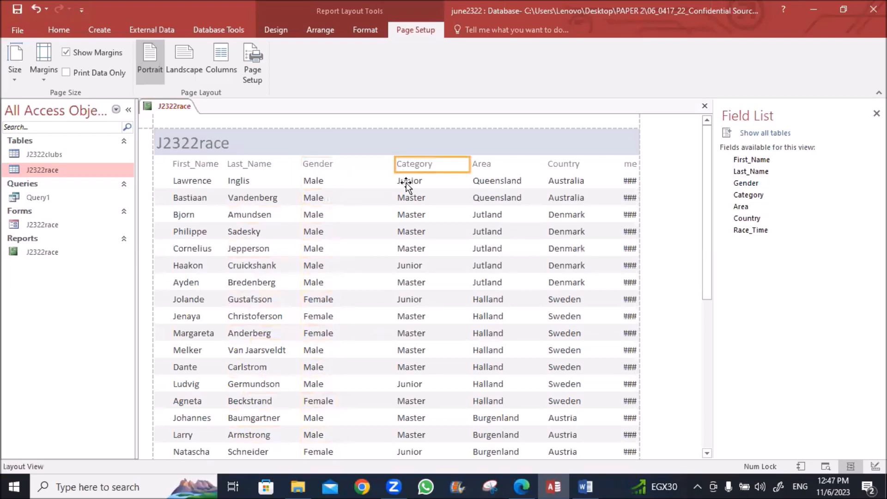
{"action": "left_click_drag", "start_coordinate": [471, 179], "coordinate": [420, 182]}
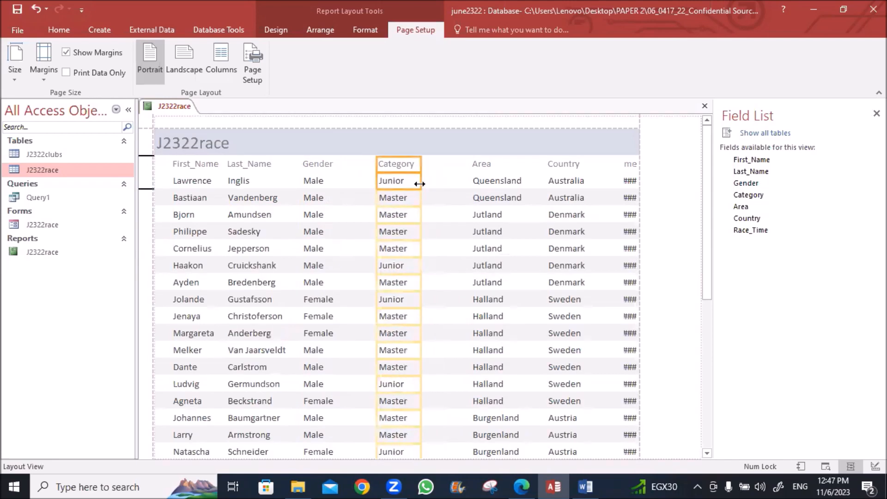
Size the Area column to fit Newfoundland and shift it left toward Category
{"action": "left_click", "coordinate": [483, 163]}
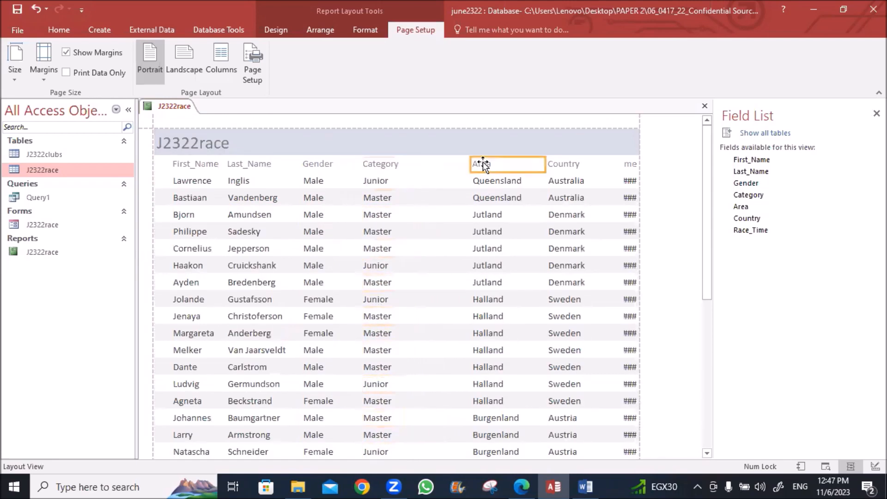
{"action": "left_click", "coordinate": [479, 180], "text": "shift"}
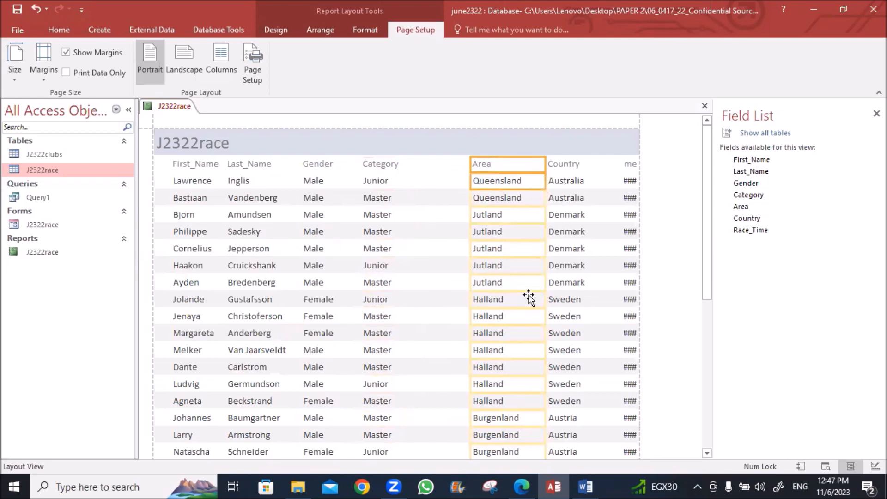
{"action": "left_click_drag", "start_coordinate": [707, 218], "coordinate": [707, 262]}
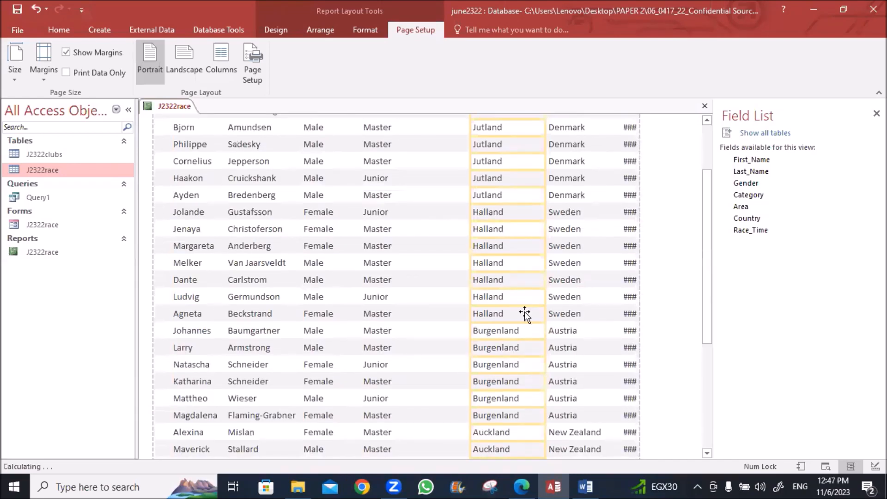
{"action": "left_click_drag", "start_coordinate": [546, 364], "coordinate": [528, 364]}
{"action": "left_click_drag", "start_coordinate": [708, 307], "coordinate": [707, 414]}
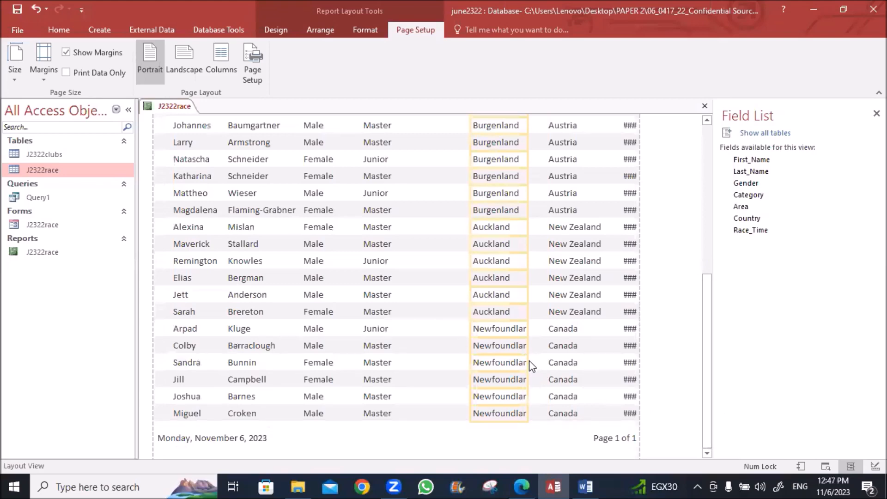
{"action": "left_click_drag", "start_coordinate": [530, 360], "coordinate": [546, 360]}
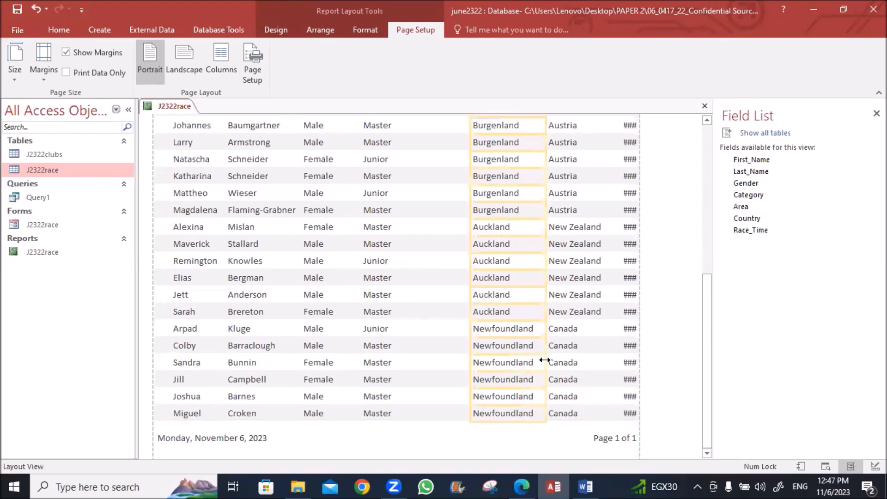
{"action": "scroll", "coordinate": [530, 366], "scroll_direction": "up", "scroll_amount": 10}
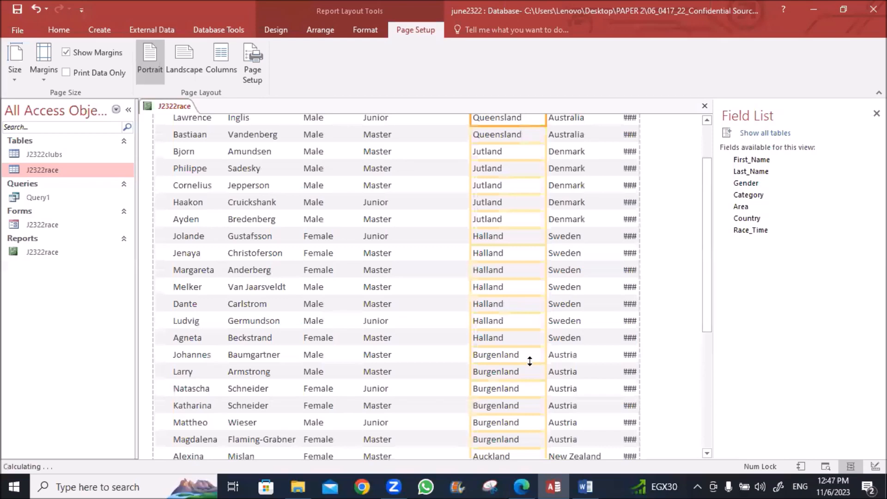
{"action": "key", "text": "Left"}
{"action": "key", "text": "Left"}
{"action": "key", "text": "Left"}
{"action": "key", "text": "Left"}
{"action": "key", "text": "Left"}
{"action": "key", "text": "Left"}
{"action": "key", "text": "Left"}
{"action": "key", "text": "Left"}
{"action": "key", "text": "Left"}
{"action": "key", "text": "Left"}
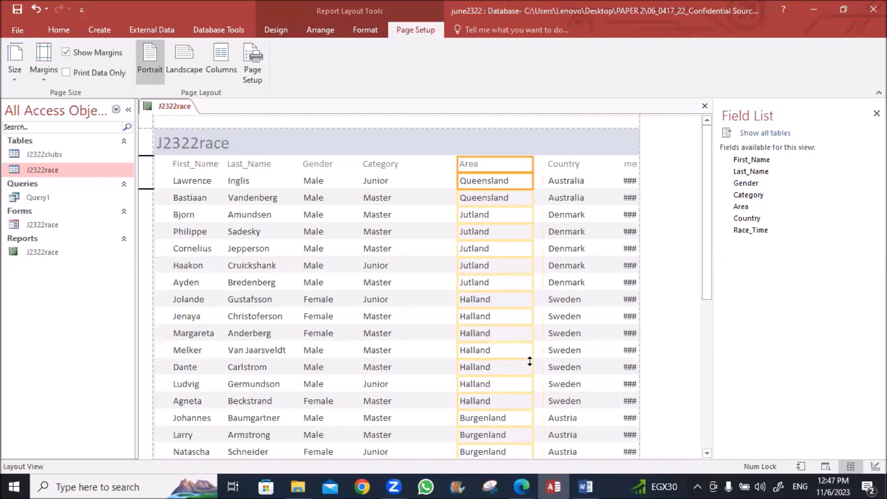
{"action": "key", "text": "Left"}
{"action": "key", "text": "Left"}
{"action": "key", "text": "Left"}
{"action": "key", "text": "Left"}
{"action": "key", "text": "Left"}
{"action": "key", "text": "Left"}
{"action": "key", "text": "Left"}
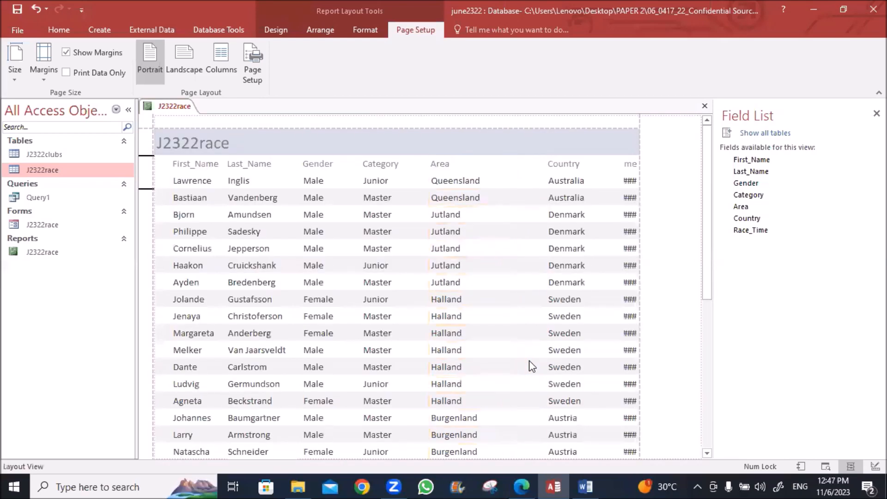
Narrow the Country column and shift it left
{"action": "left_click", "coordinate": [557, 167]}
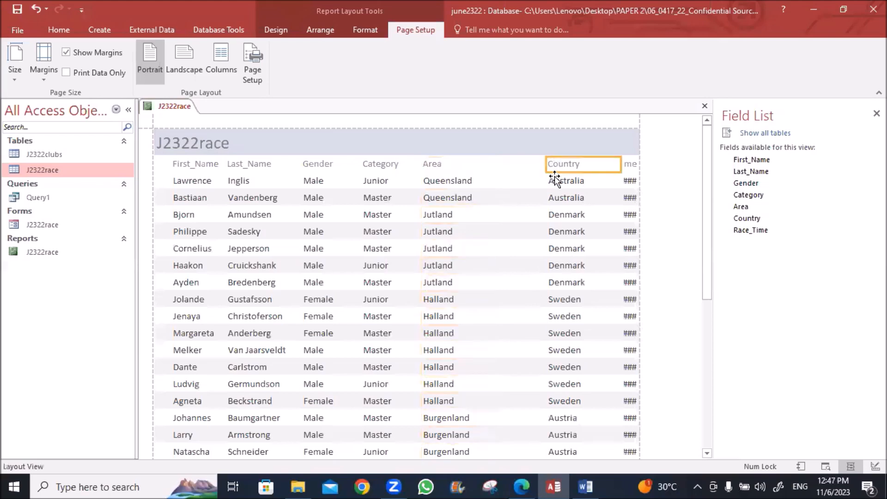
{"action": "left_click", "coordinate": [554, 180]}
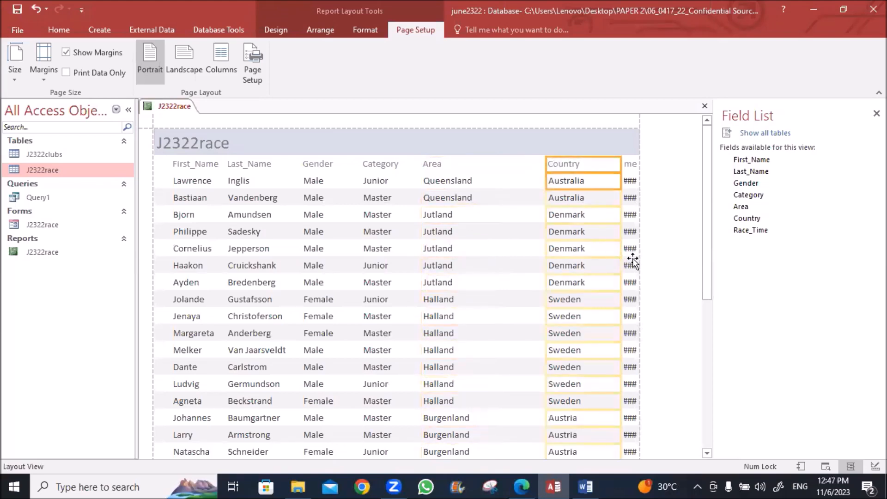
{"action": "left_click_drag", "start_coordinate": [707, 245], "coordinate": [731, 415]}
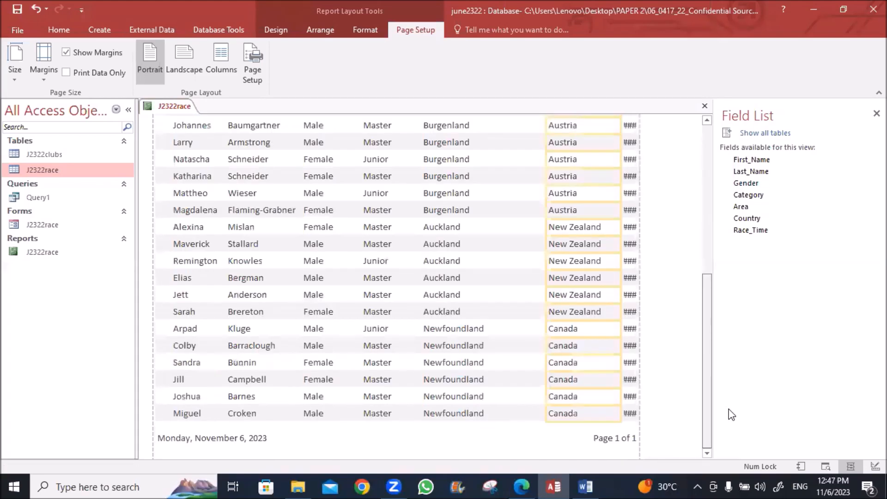
{"action": "left_click_drag", "start_coordinate": [619, 261], "coordinate": [608, 263]}
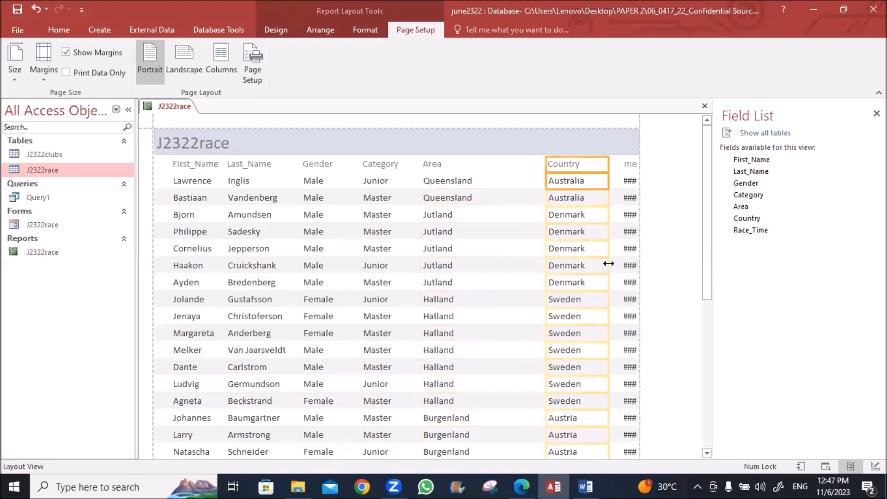
{"action": "key", "text": "Left"}
{"action": "key", "text": "Left"}
{"action": "key", "text": "Left"}
{"action": "key", "text": "Left"}
{"action": "key", "text": "Left"}
{"action": "key", "text": "Left"}
{"action": "key", "text": "Left"}
{"action": "key", "text": "Left"}
{"action": "key", "text": "Left"}
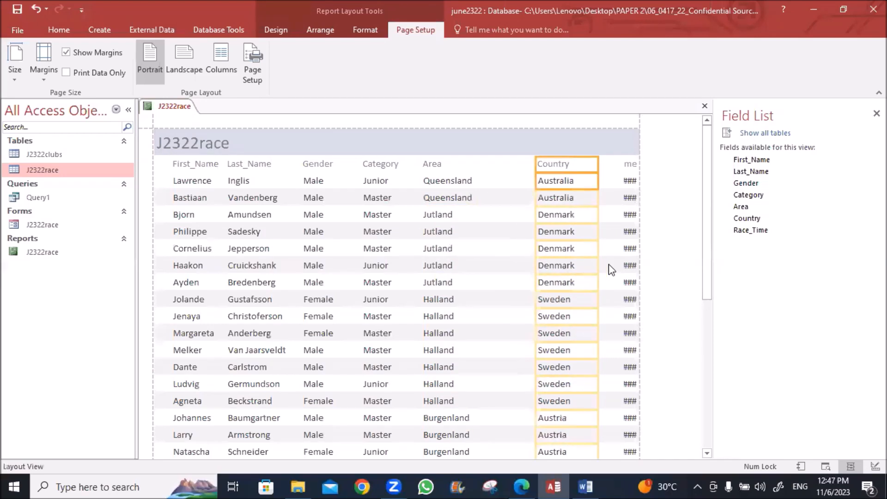
{"action": "key", "text": "Left"}
{"action": "key", "text": "Left"}
{"action": "key", "text": "Left"}
{"action": "key", "text": "Left"}
{"action": "key", "text": "Left"}
{"action": "key", "text": "Left"}
{"action": "key", "text": "Left"}
{"action": "key", "text": "Left"}
{"action": "key", "text": "Left"}
{"action": "key", "text": "Left"}
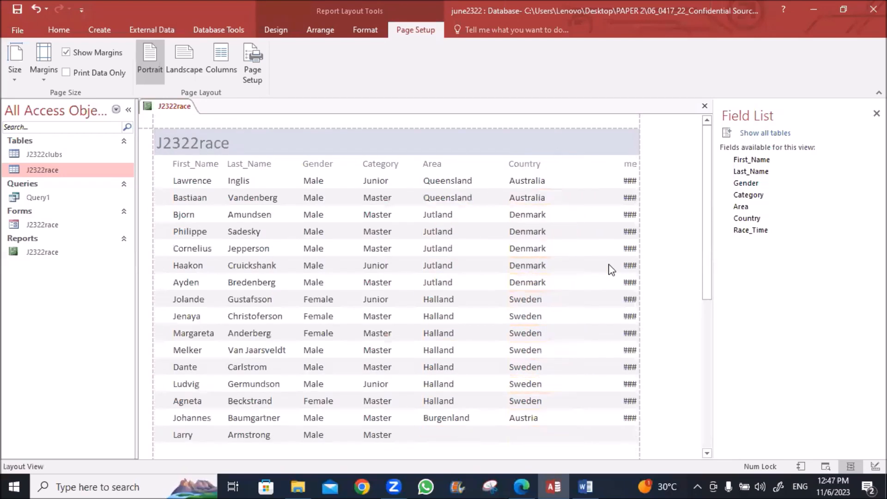
{"action": "key", "text": "Left"}
{"action": "key", "text": "Left"}
Widen the Race_Time column so every race time shows, then bring up the exam paper
{"action": "left_click", "coordinate": [629, 167]}
{"action": "left_click", "coordinate": [627, 181], "text": "shift"}
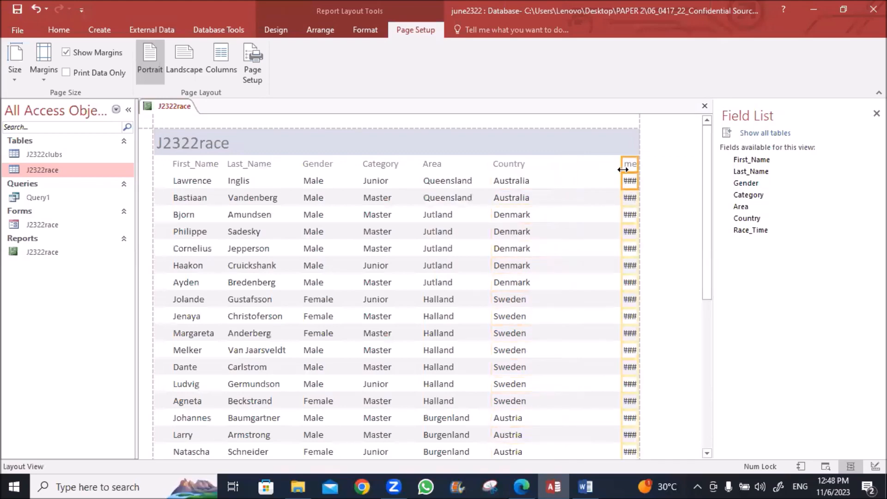
{"action": "left_click_drag", "start_coordinate": [624, 166], "coordinate": [587, 169]}
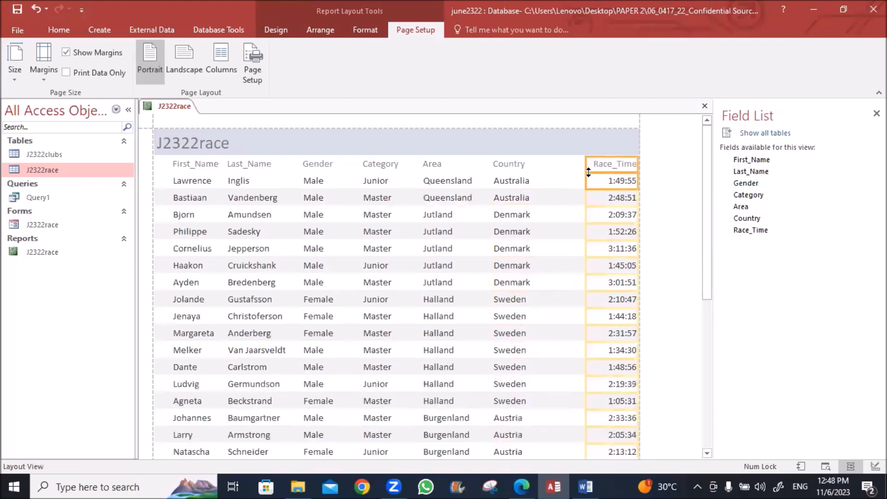
{"action": "key", "text": "Left"}
{"action": "key", "text": "Left"}
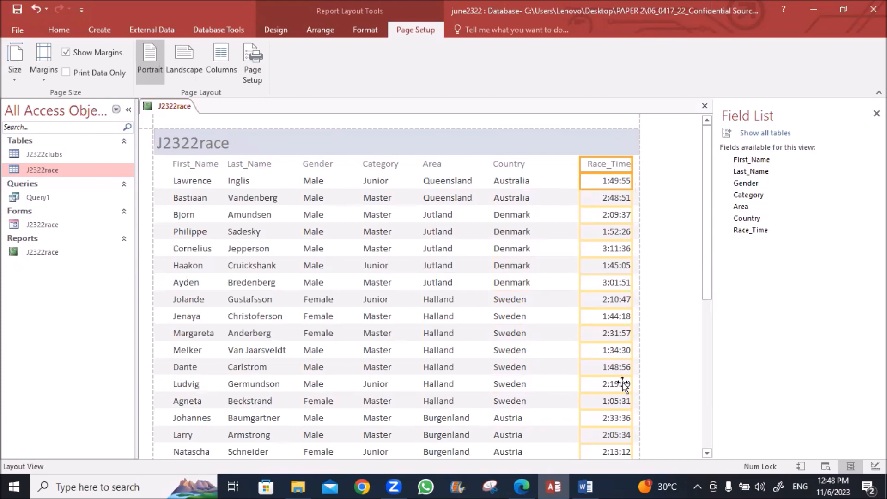
{"action": "left_click", "coordinate": [520, 486]}
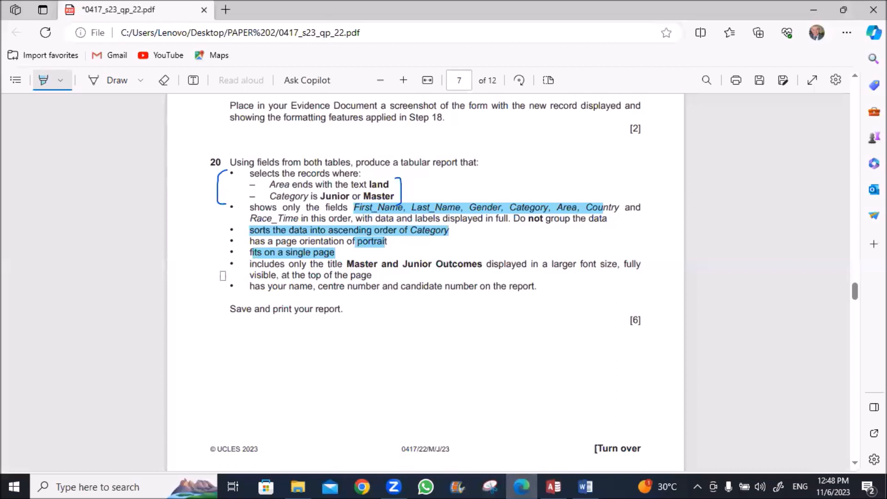
Copy the title 'Master and Junior Outcomes' from question 20 and return to Access
{"action": "key", "text": "Escape"}
{"action": "left_click_drag", "start_coordinate": [347, 264], "coordinate": [478, 267]}
{"action": "key", "text": "ctrl+c"}
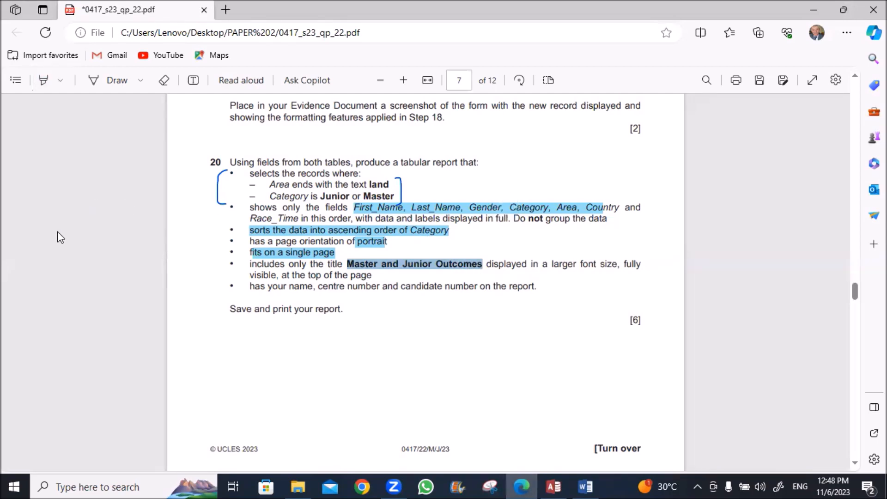
{"action": "key", "text": "alt+Tab"}
Change the report title to 'Master and Junior Outcomes'
{"action": "left_click", "coordinate": [220, 146]}
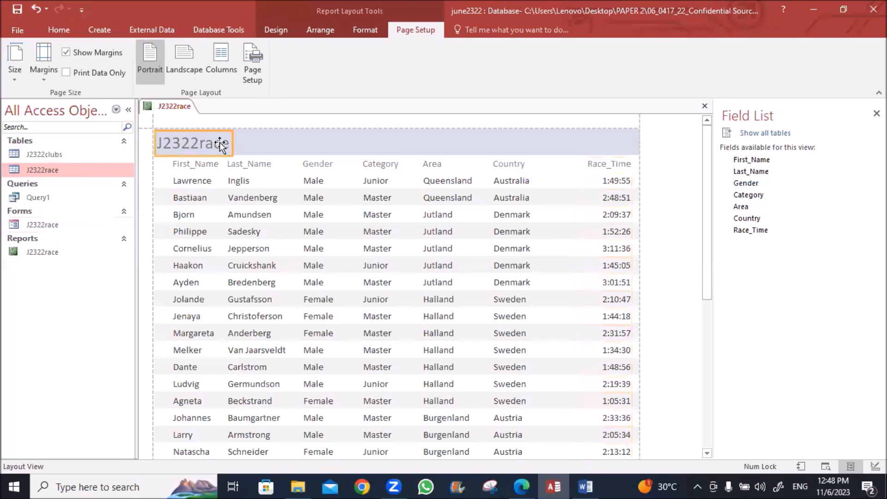
{"action": "double_click", "coordinate": [203, 144]}
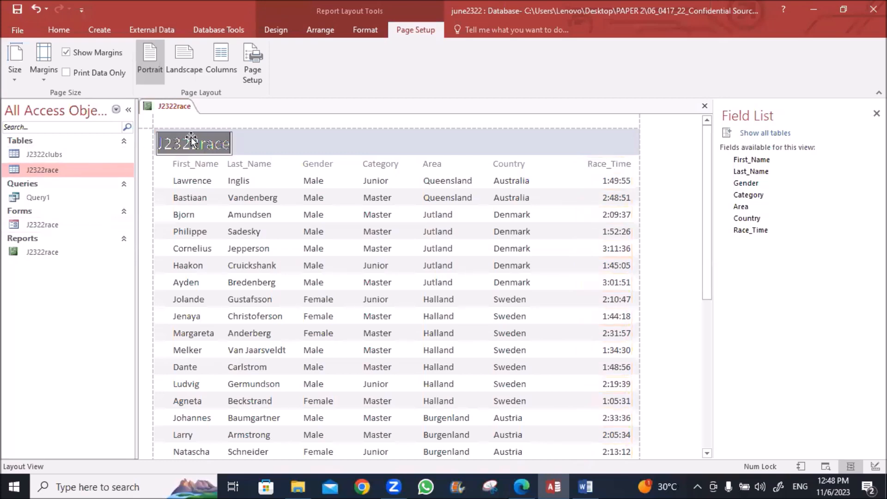
{"action": "key", "text": "ctrl+v"}
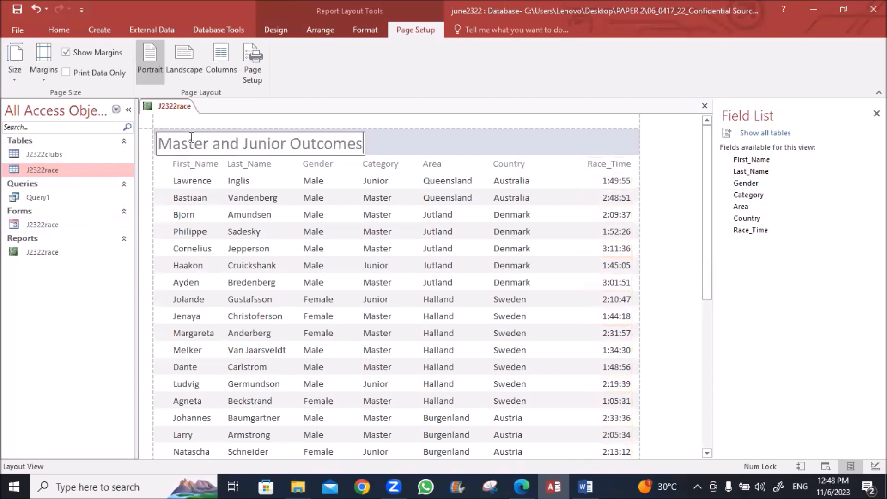
{"action": "left_click", "coordinate": [394, 140]}
{"action": "left_click", "coordinate": [346, 143]}
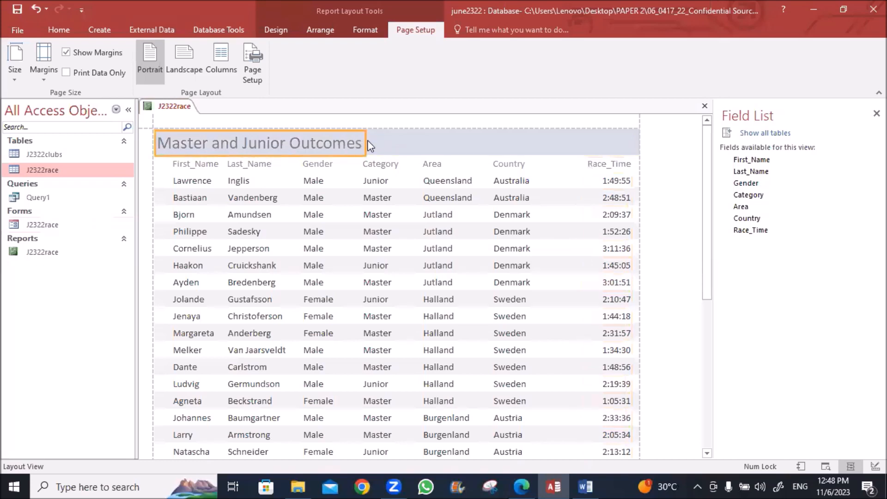
Switch the report to Design view and select the title label
{"action": "right_click", "coordinate": [175, 106]}
{"action": "left_click", "coordinate": [214, 202]}
{"action": "left_click_drag", "start_coordinate": [348, 162], "coordinate": [344, 153]}
Make the title 22-point bold and widen its label so it shows fully
{"action": "left_click", "coordinate": [54, 30]}
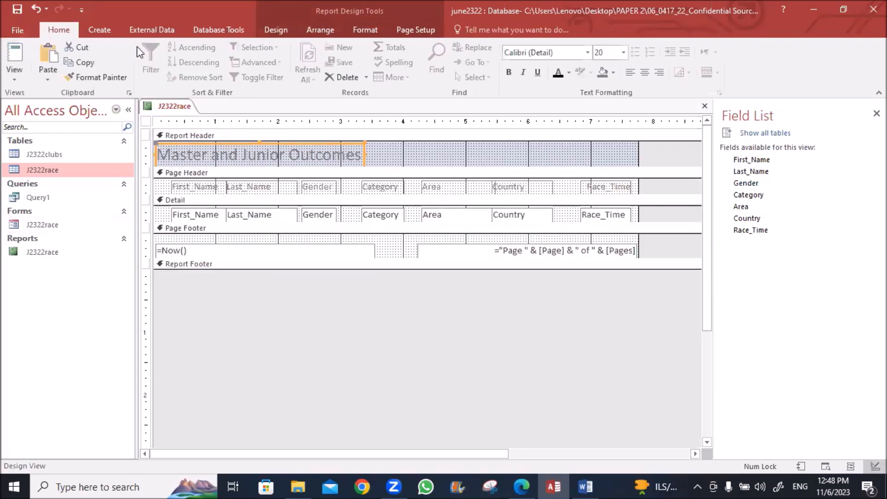
{"action": "left_click", "coordinate": [623, 53]}
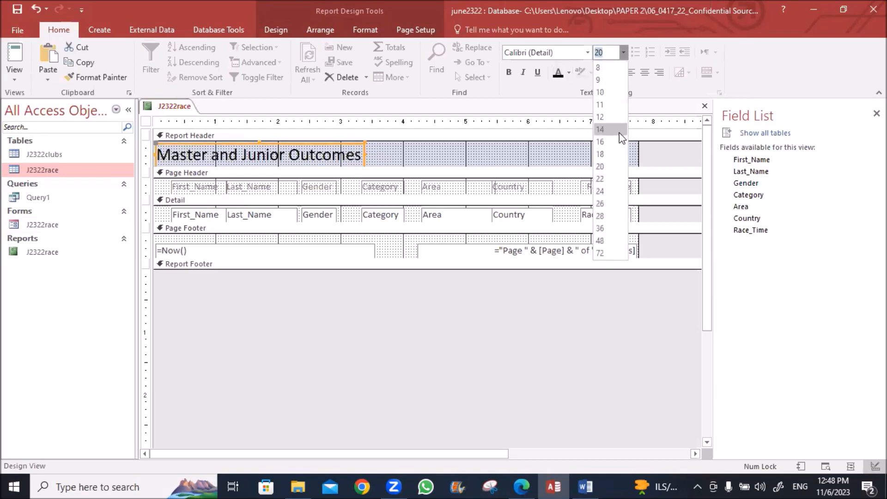
{"action": "left_click", "coordinate": [608, 179]}
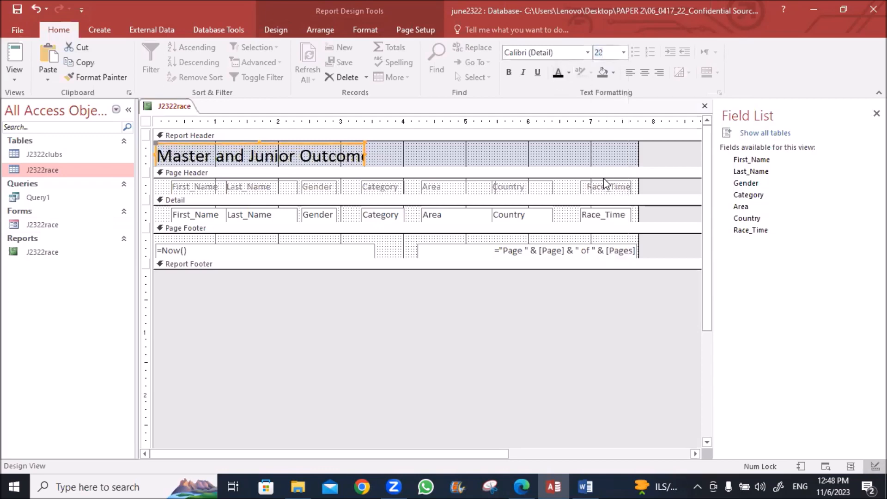
{"action": "left_click", "coordinate": [508, 73]}
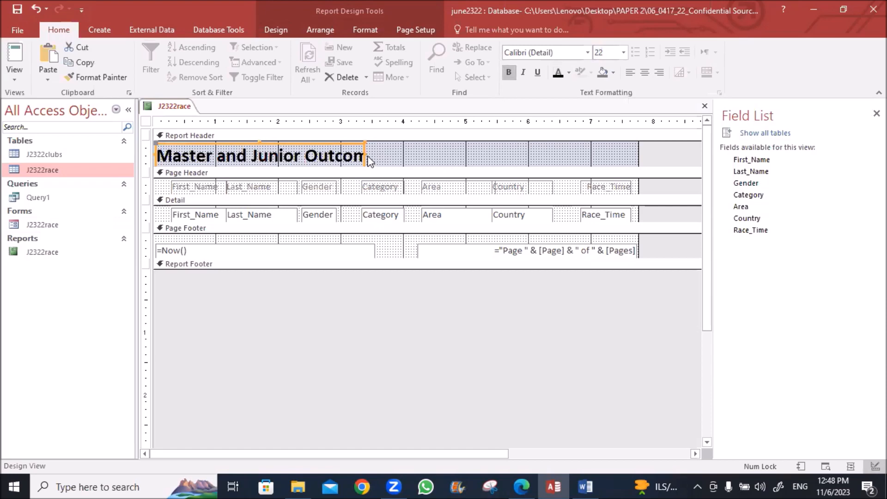
{"action": "left_click_drag", "start_coordinate": [365, 155], "coordinate": [401, 154]}
Delete the footer date and page numbers and darken the column heading labels
{"action": "left_click_drag", "start_coordinate": [438, 237], "coordinate": [287, 270]}
{"action": "key", "text": "Delete"}
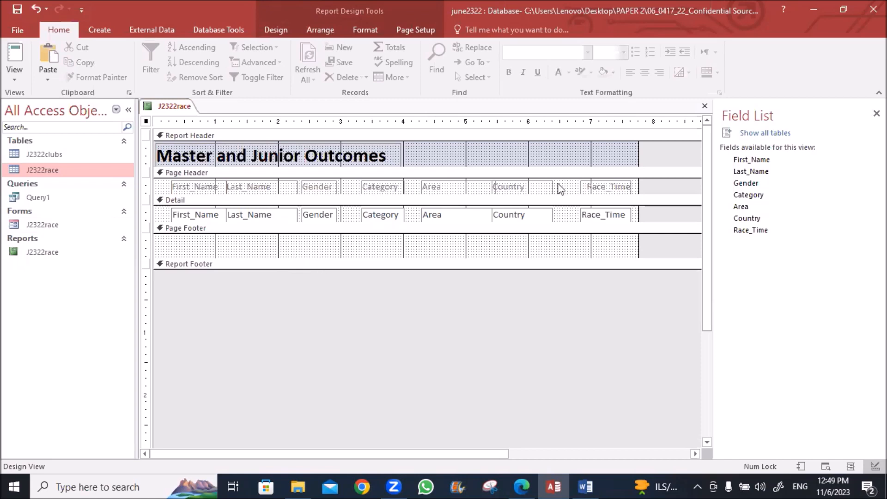
{"action": "left_click_drag", "start_coordinate": [654, 189], "coordinate": [173, 198]}
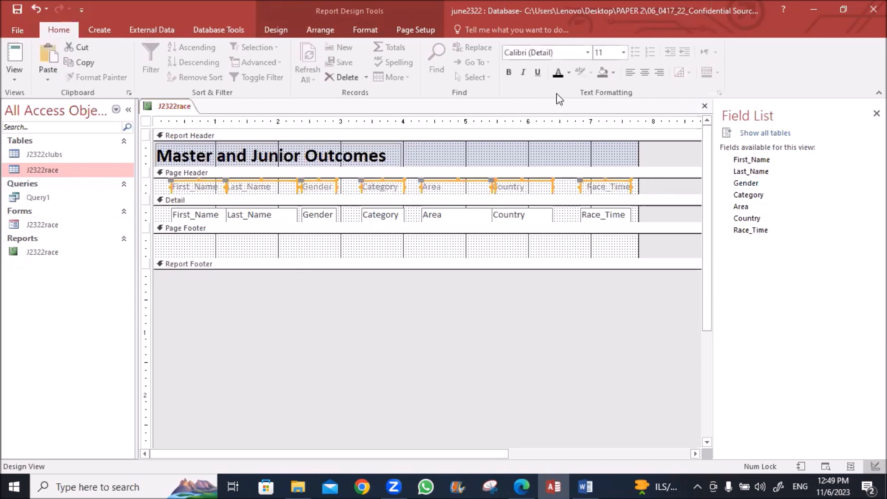
{"action": "left_click", "coordinate": [558, 73]}
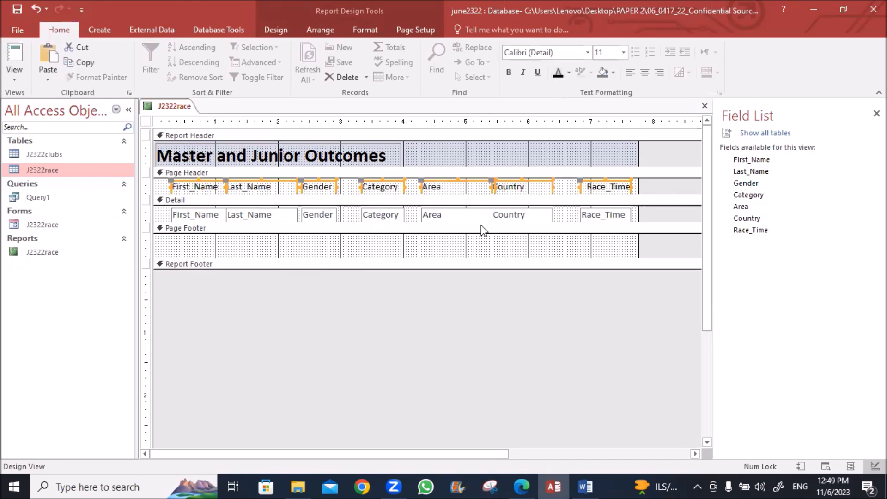
{"action": "left_click", "coordinate": [356, 330]}
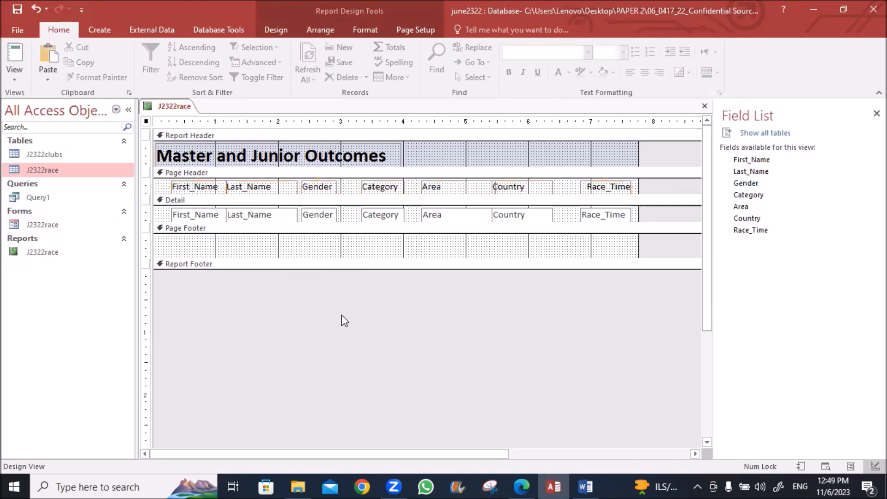
{"action": "key", "text": "alt+Tab"}
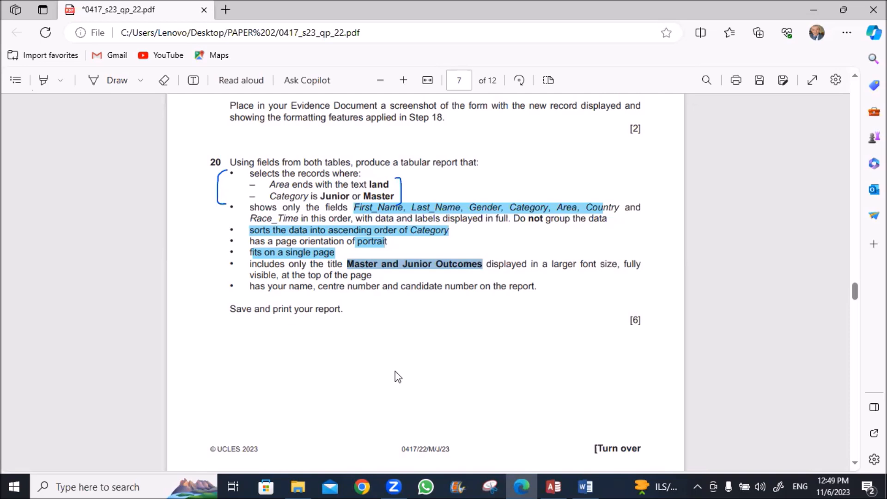
Add a page-footer label containing the candidate's name, centre number and candidate number
{"action": "left_click", "coordinate": [553, 485]}
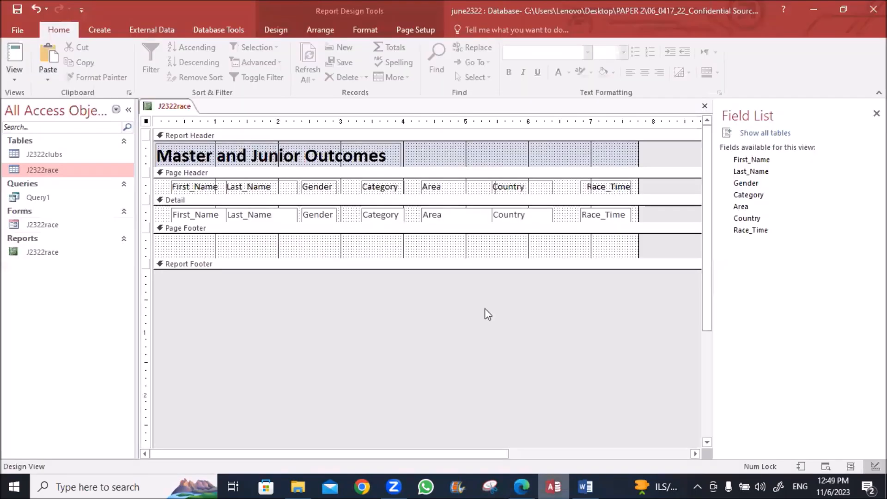
{"action": "left_click", "coordinate": [285, 31]}
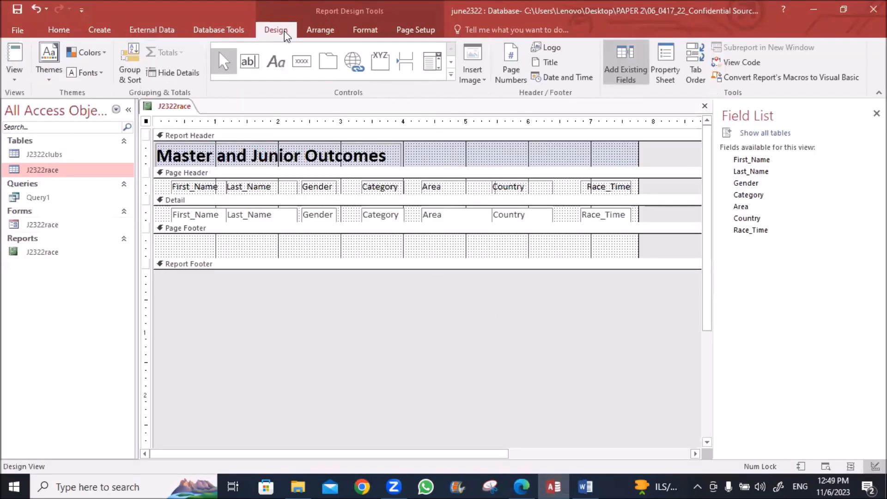
{"action": "left_click", "coordinate": [276, 65]}
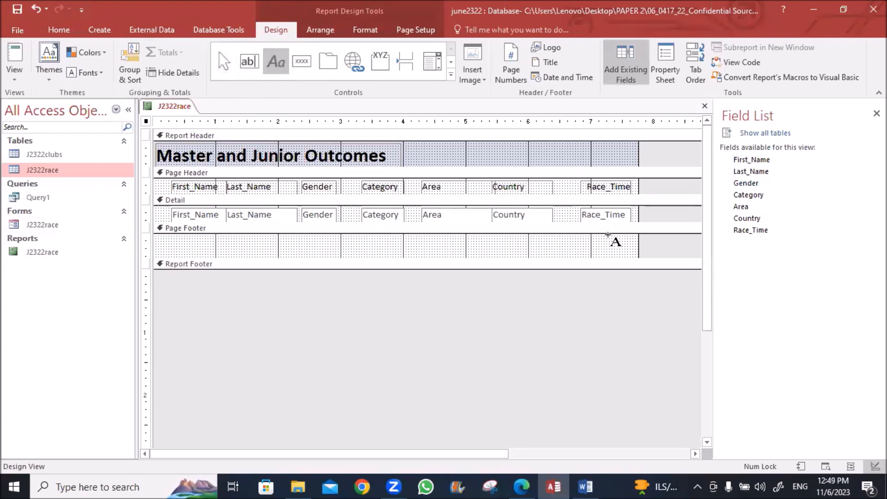
{"action": "mouse_move", "coordinate": [620, 236]}
{"action": "left_mouse_down"}
{"action": "mouse_move", "coordinate": [617, 245]}
{"action": "mouse_move", "coordinate": [511, 251]}
{"action": "left_mouse_up"}
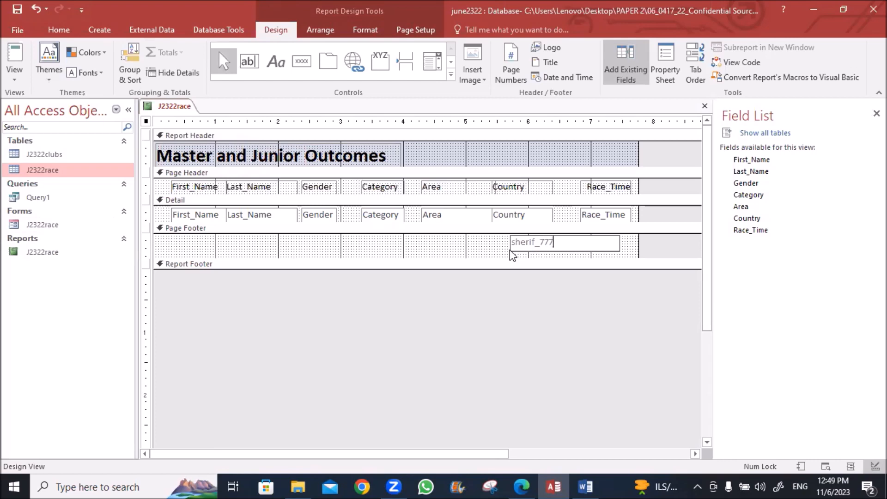
{"action": "key", "text": "Return"}
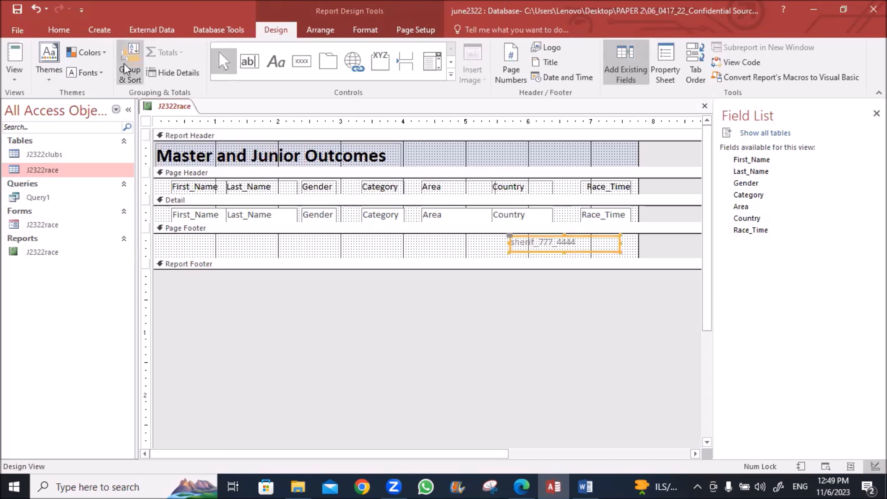
Make the footer label black and right-aligned, and move it to the page's right edge
{"action": "left_click", "coordinate": [59, 30]}
{"action": "left_click", "coordinate": [558, 76]}
{"action": "left_click", "coordinate": [659, 72]}
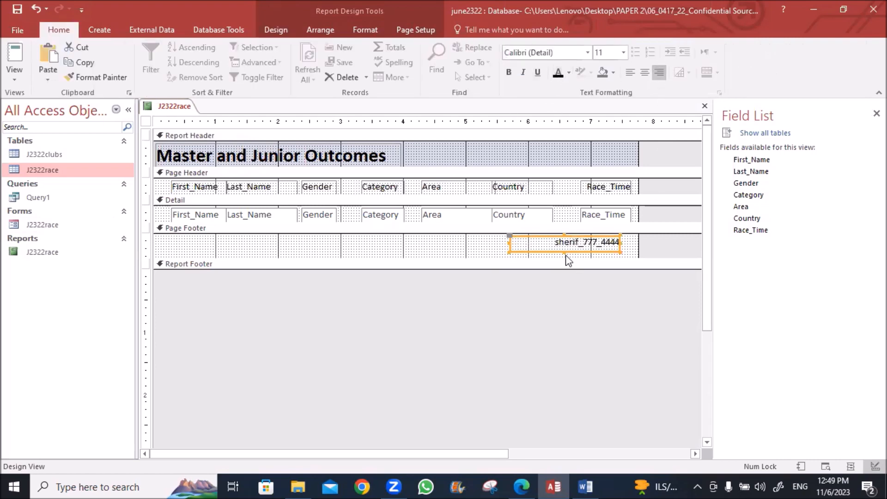
{"action": "left_click_drag", "start_coordinate": [546, 250], "coordinate": [555, 254]}
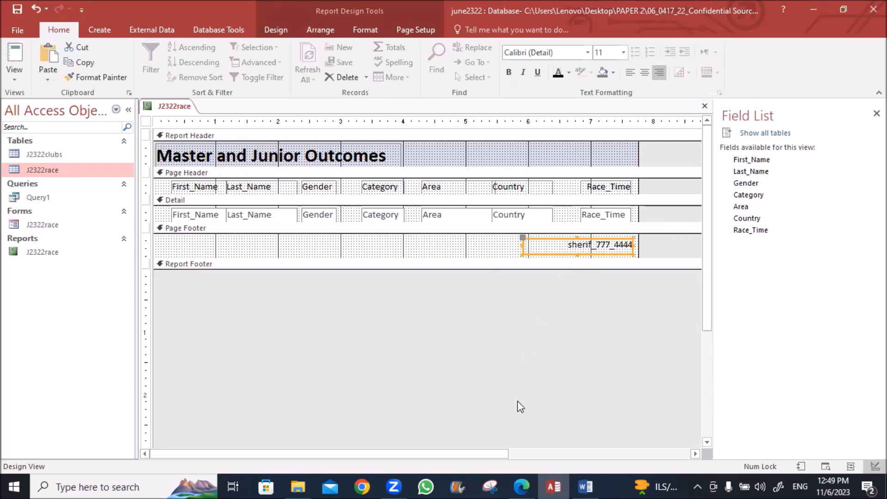
{"action": "key", "text": "alt+Tab"}
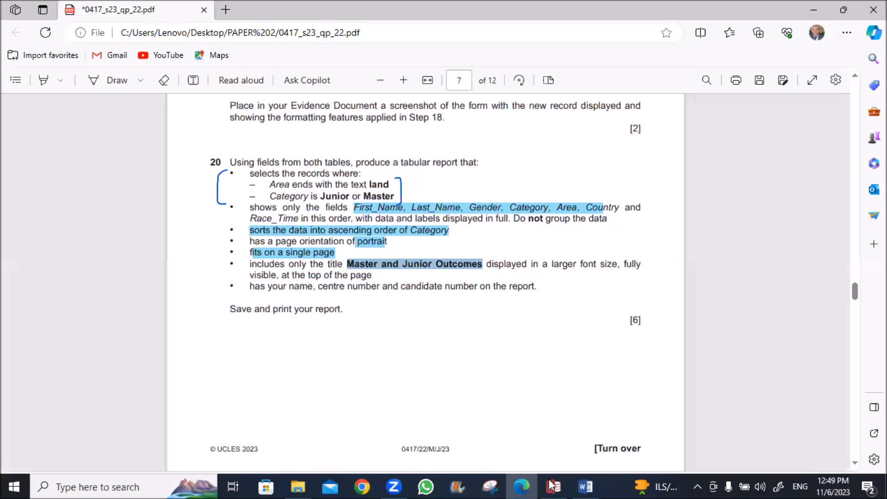
{"action": "key", "text": "alt+Tab"}
{"action": "right_click", "coordinate": [183, 107]}
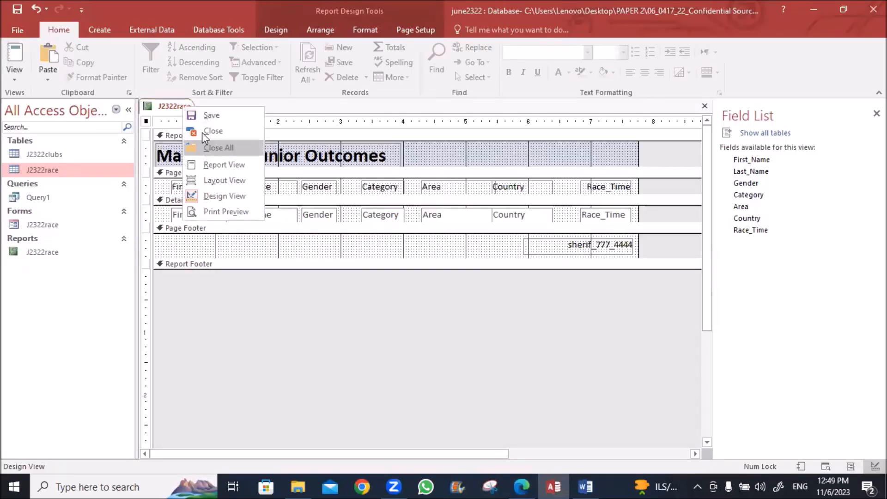
Save J2322race, check it in Report view, then show it in Print Preview
{"action": "left_click", "coordinate": [197, 114]}
{"action": "right_click", "coordinate": [175, 109]}
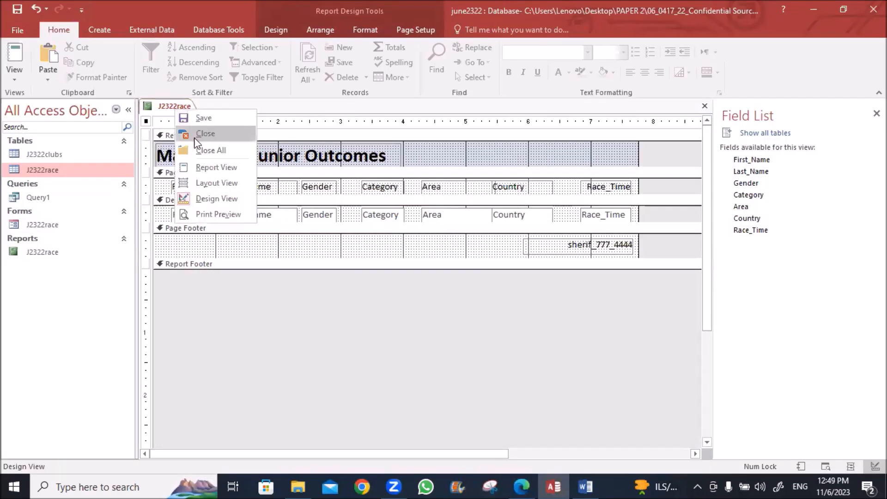
{"action": "left_click", "coordinate": [202, 168]}
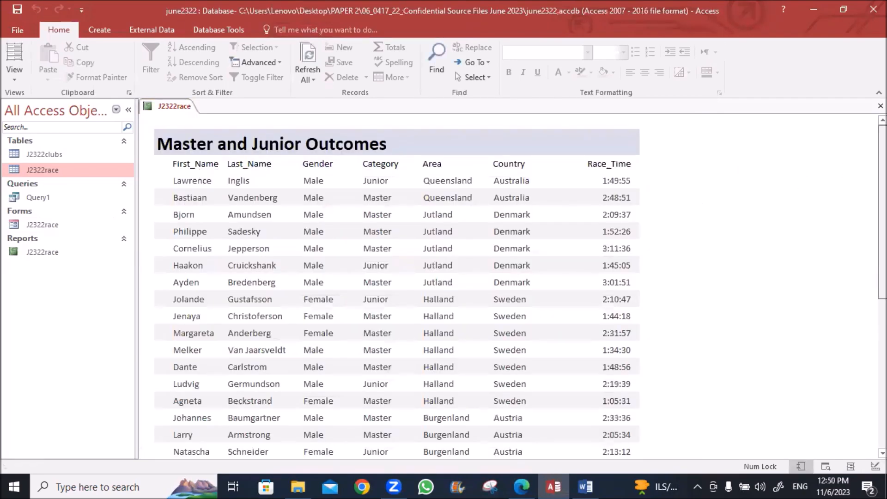
{"action": "scroll", "coordinate": [616, 415], "scroll_direction": "down", "scroll_amount": 10}
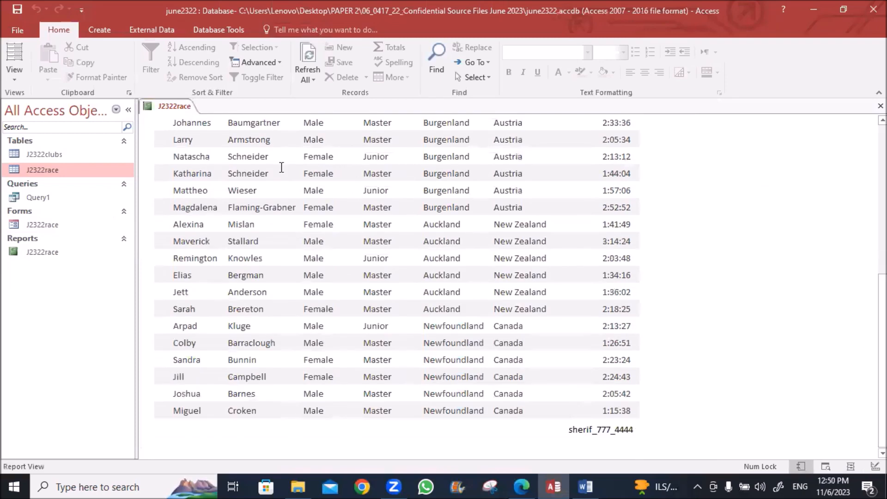
{"action": "right_click", "coordinate": [180, 108]}
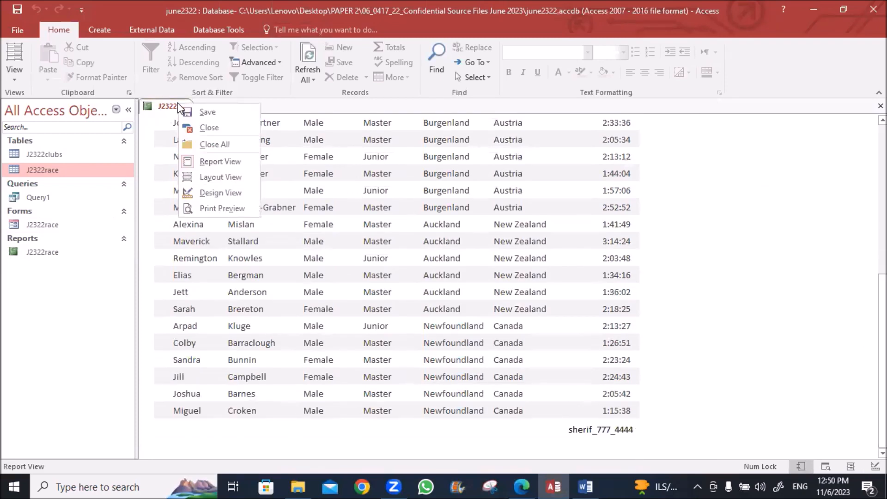
{"action": "left_click", "coordinate": [221, 206]}
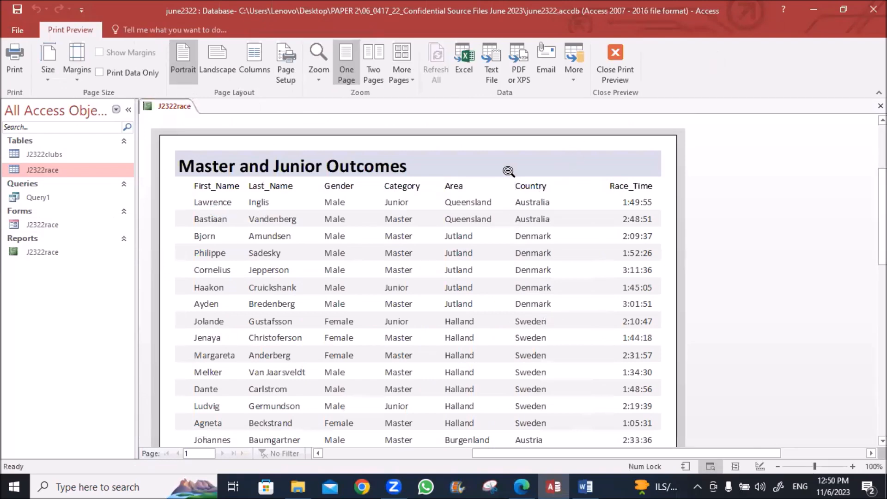
Print the report with Microsoft Print to PDF, saving it as file 2 in the source files folder
{"action": "scroll", "coordinate": [495, 177], "scroll_direction": "down", "scroll_amount": 5}
{"action": "scroll", "coordinate": [495, 177], "scroll_direction": "down", "scroll_amount": 3}
{"action": "scroll", "coordinate": [495, 177], "scroll_direction": "up", "scroll_amount": 5}
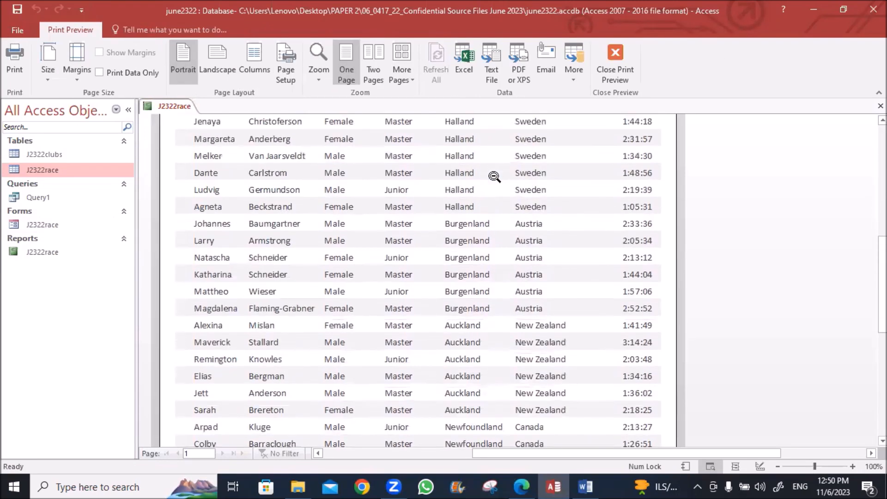
{"action": "left_click", "coordinate": [15, 57]}
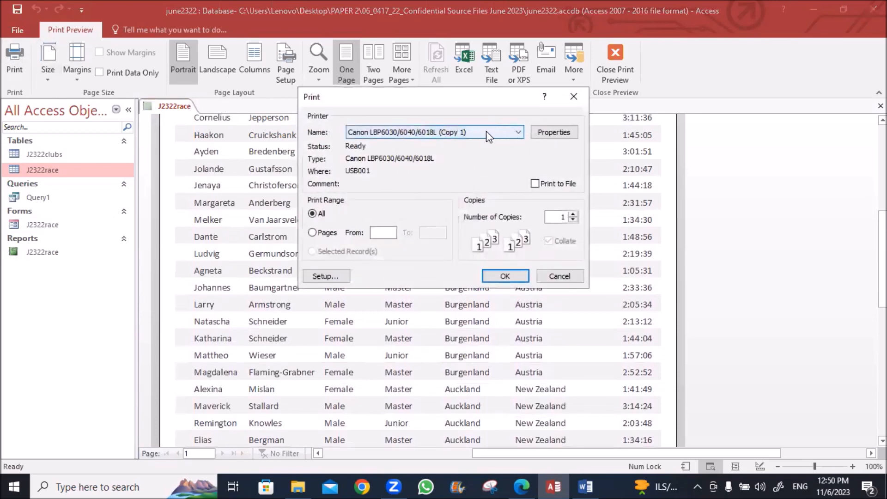
{"action": "left_click", "coordinate": [520, 132]}
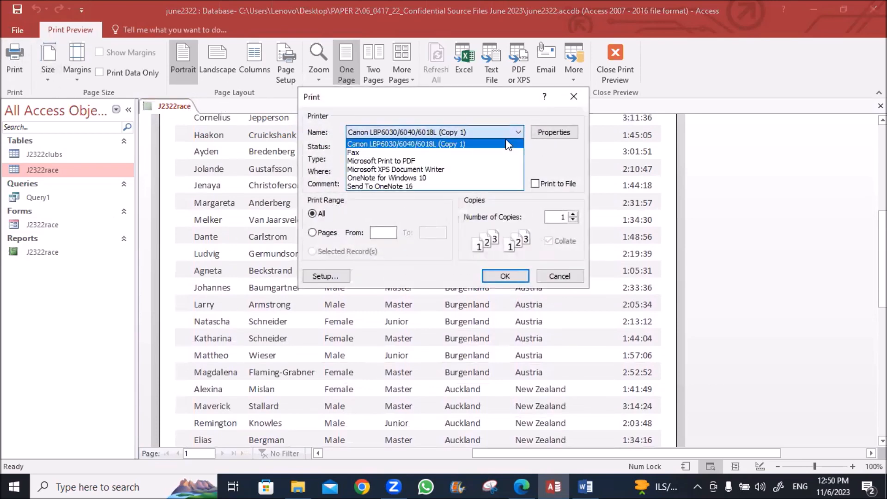
{"action": "left_click", "coordinate": [433, 160]}
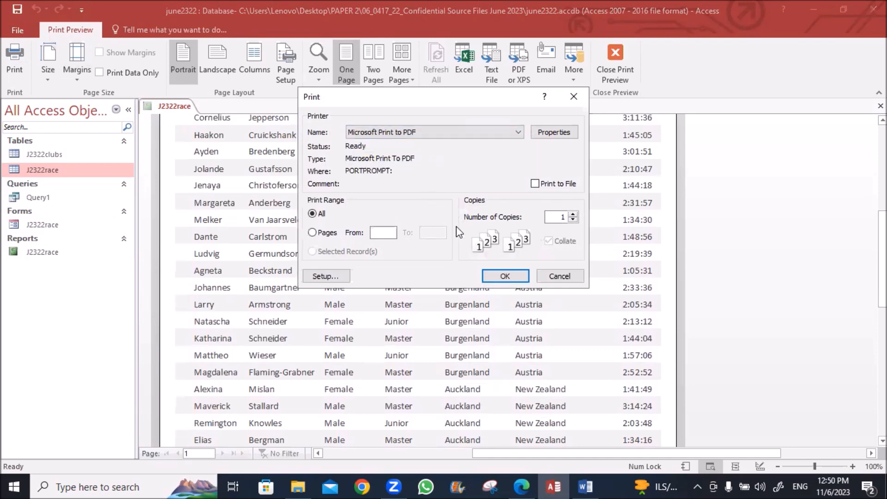
{"action": "left_click", "coordinate": [497, 277]}
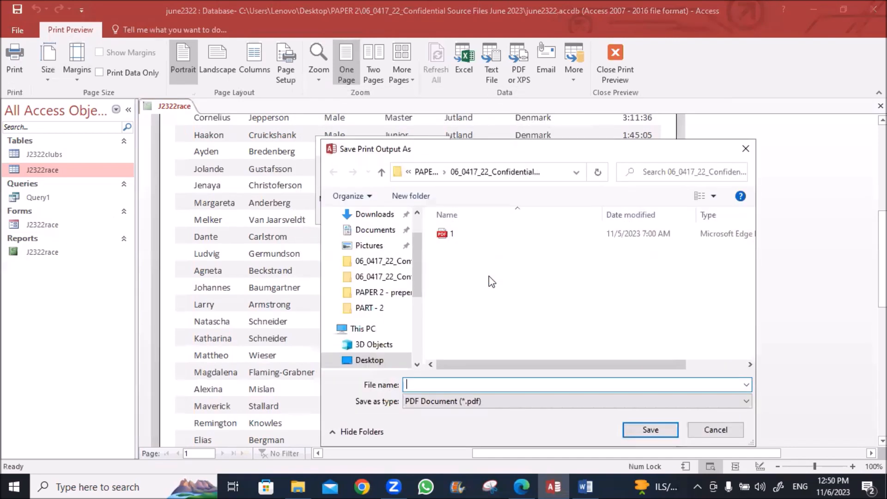
{"action": "type", "text": "2"}
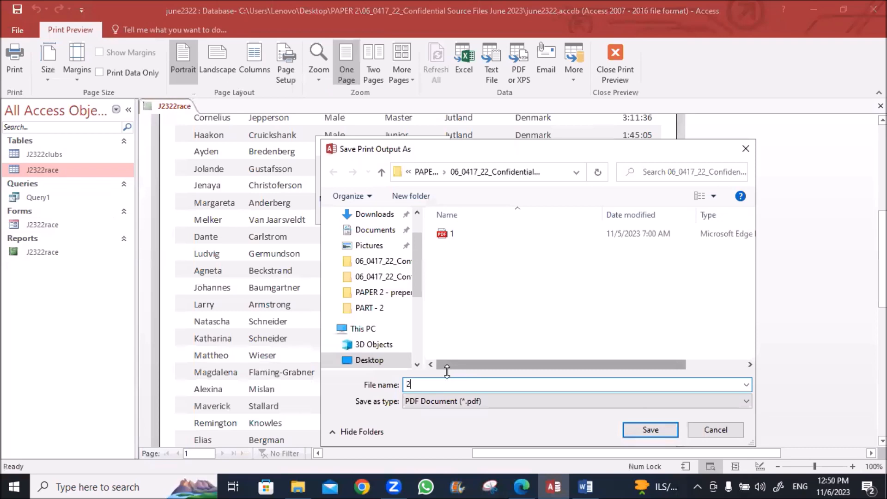
{"action": "left_click", "coordinate": [620, 421]}
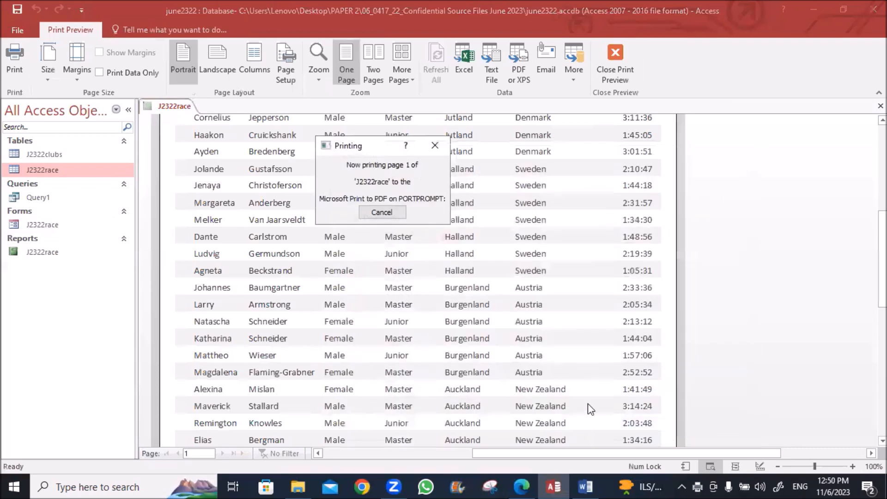
{"action": "left_click", "coordinate": [298, 487]}
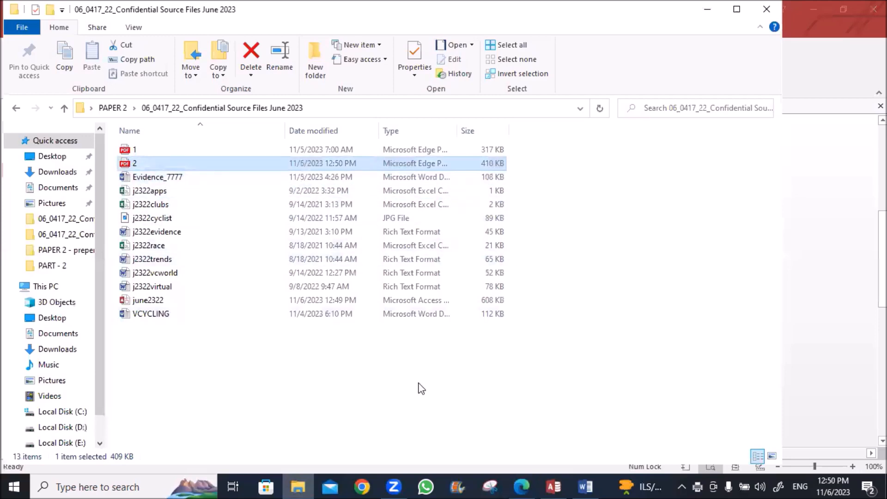
Open the PDF named 2 from File Explorer so it displays in Edge
{"action": "key", "text": "Return"}
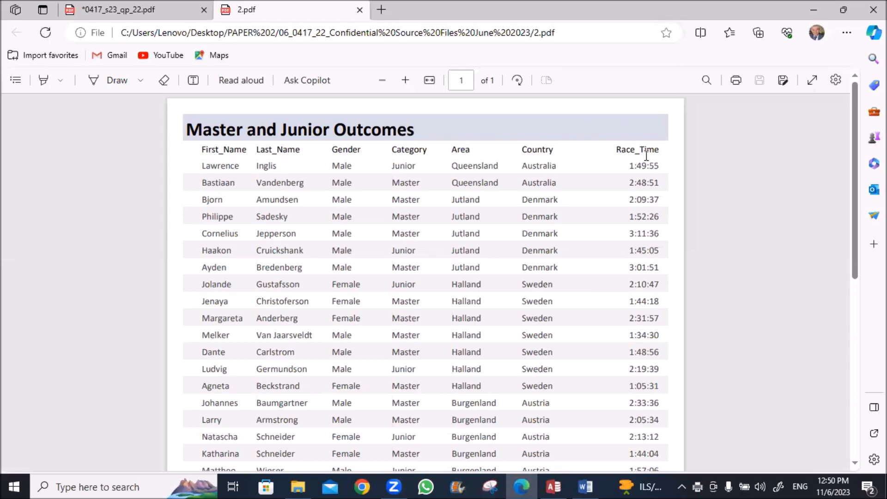
Close 2.pdf and draw a bracket beside question 21's selection criteria
{"action": "scroll", "coordinate": [655, 265], "scroll_direction": "down", "scroll_amount": 5}
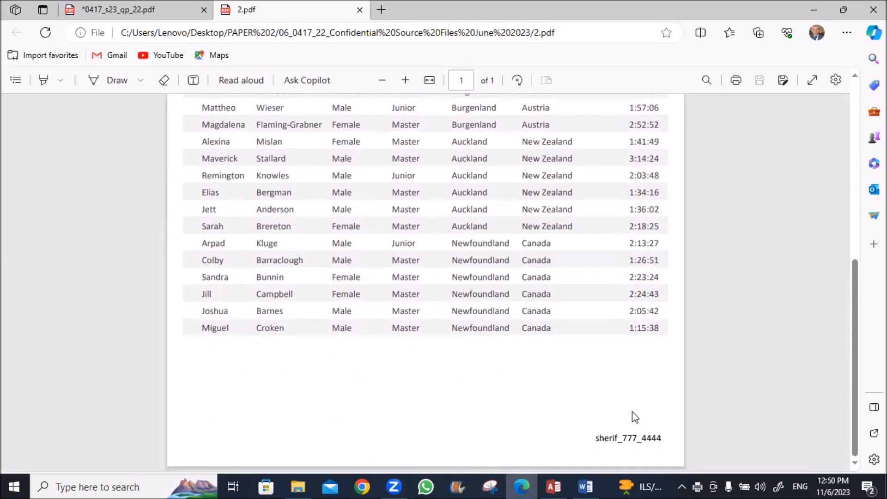
{"action": "left_click", "coordinate": [360, 11]}
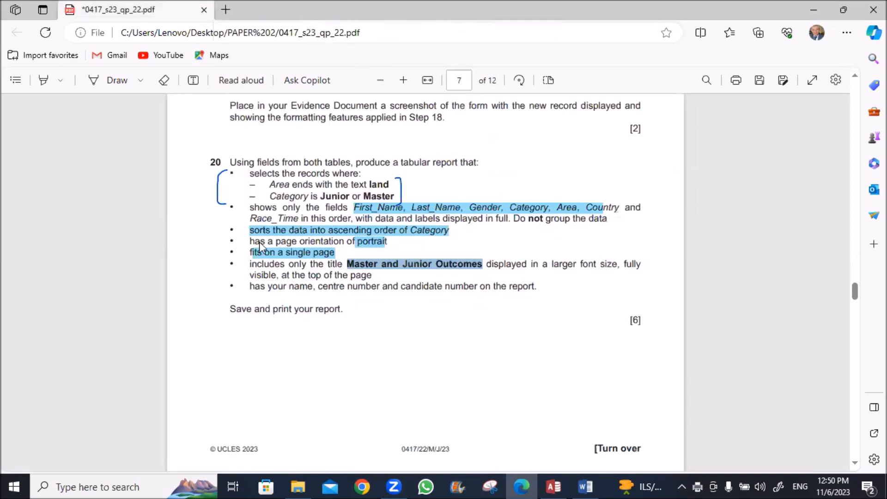
{"action": "scroll", "coordinate": [260, 243], "scroll_direction": "down", "scroll_amount": 10}
{"action": "scroll", "coordinate": [262, 243], "scroll_direction": "up", "scroll_amount": 2}
{"action": "scroll", "coordinate": [261, 242], "scroll_direction": "down", "scroll_amount": 1}
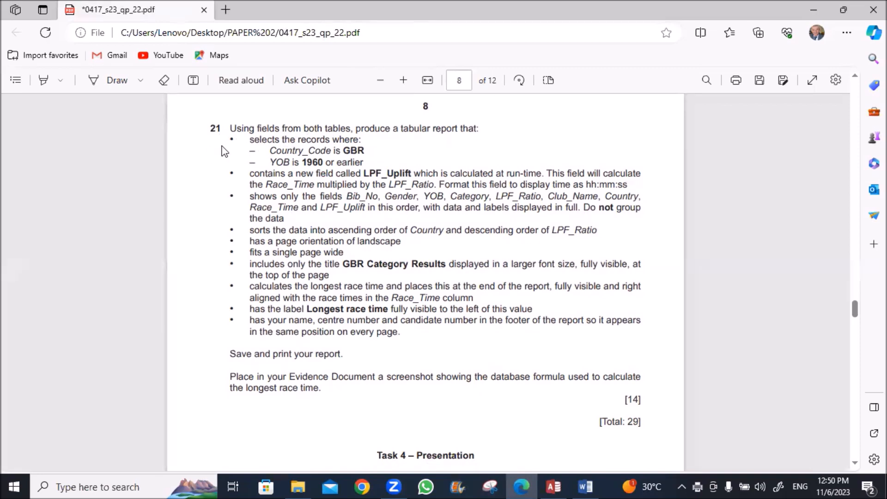
{"action": "left_click", "coordinate": [110, 80]}
{"action": "mouse_move", "coordinate": [225, 140]}
{"action": "left_mouse_down"}
{"action": "mouse_move", "coordinate": [211, 167]}
{"action": "mouse_move", "coordinate": [231, 172]}
{"action": "left_mouse_up"}
{"action": "left_click", "coordinate": [100, 83]}
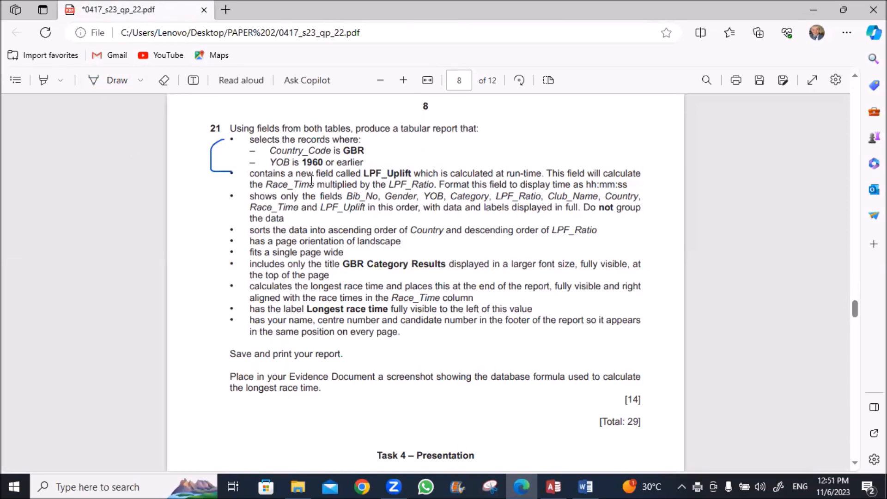
Highlight LPF_Uplift and the Bib_No, Gender, YOB field names in question 21
{"action": "left_click", "coordinate": [43, 80]}
{"action": "left_click_drag", "start_coordinate": [361, 174], "coordinate": [421, 175]}
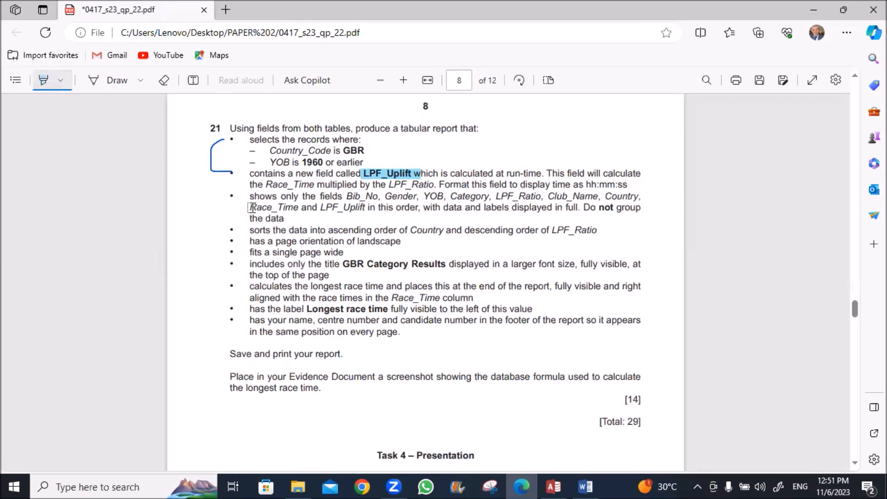
{"action": "left_click_drag", "start_coordinate": [346, 196], "coordinate": [444, 198]}
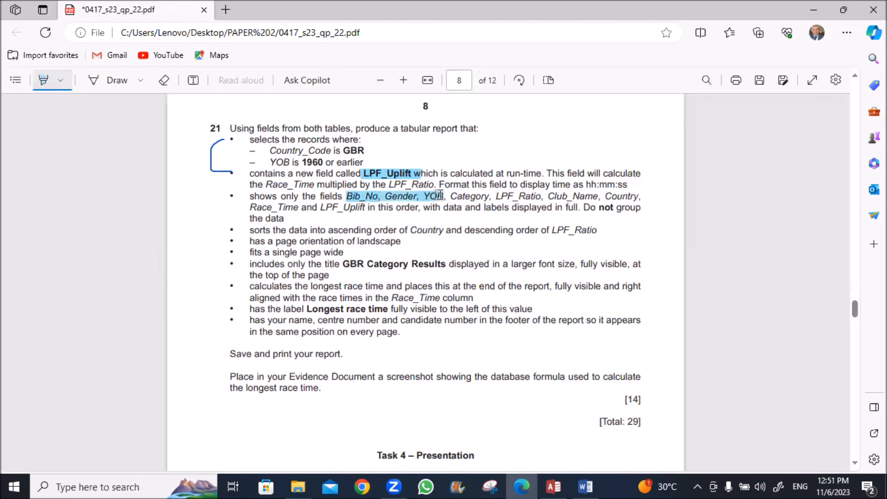
{"action": "left_click", "coordinate": [554, 486]}
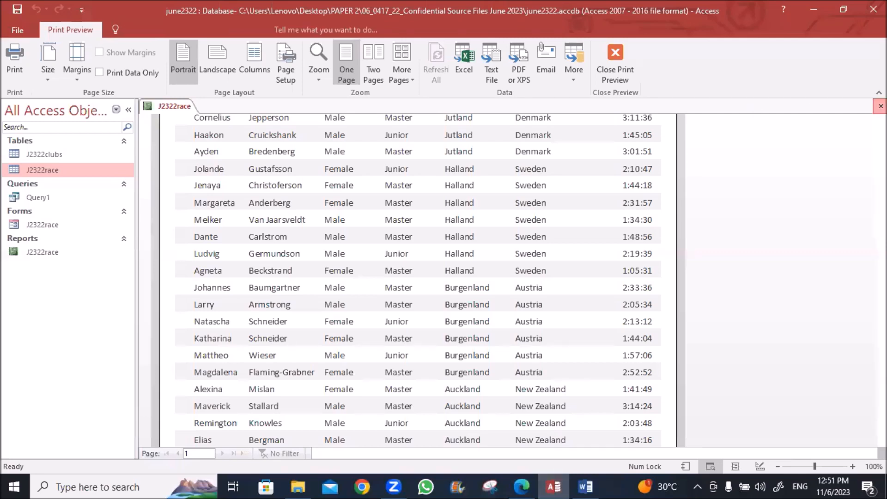
Close the print preview and start a design-view query on J2322clubs and J2322race
{"action": "left_click", "coordinate": [881, 107]}
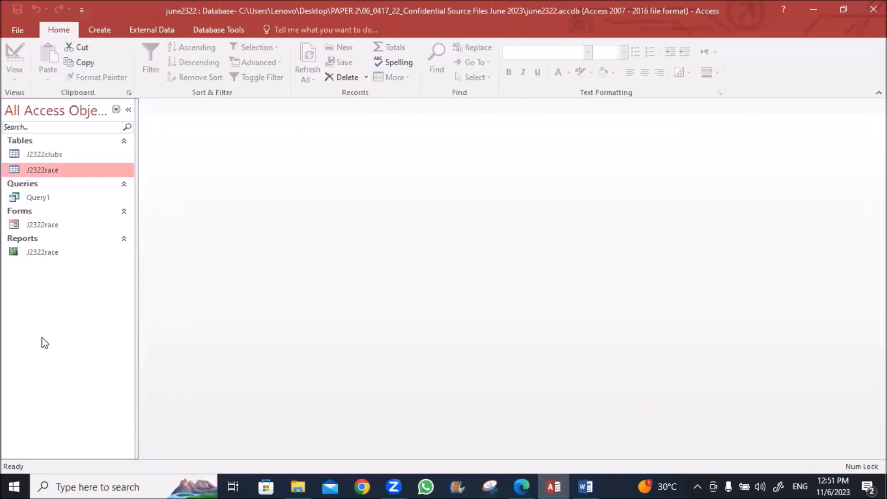
{"action": "left_click", "coordinate": [95, 31]}
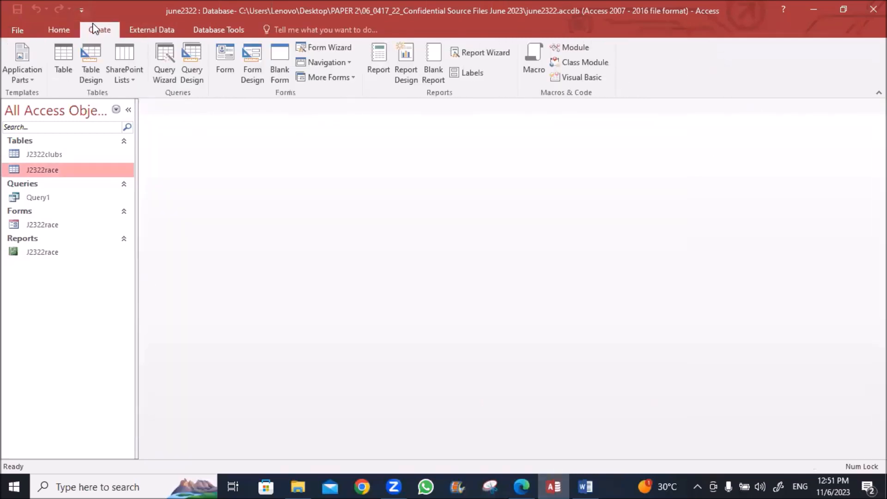
{"action": "left_click", "coordinate": [196, 58]}
{"action": "left_click", "coordinate": [365, 139], "text": "shift"}
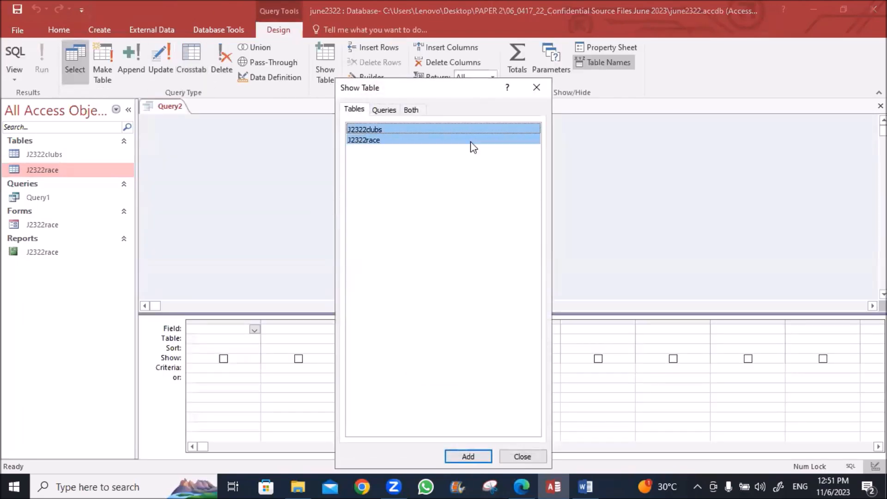
{"action": "left_click_drag", "start_coordinate": [452, 89], "coordinate": [412, 53]}
{"action": "left_click", "coordinate": [414, 421]}
{"action": "left_click", "coordinate": [480, 419]}
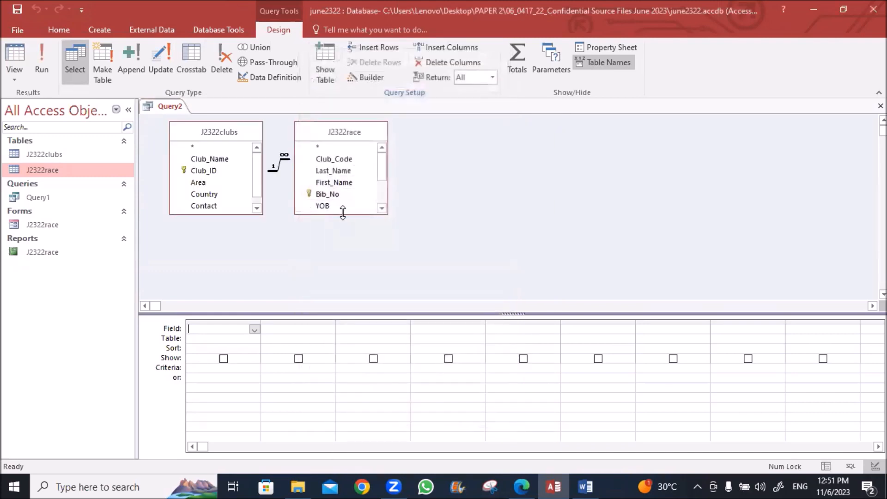
Enlarge and arrange the field lists, then add Bib_No, Gender and YOB to the grid
{"action": "left_click_drag", "start_coordinate": [343, 214], "coordinate": [343, 278]}
{"action": "left_click_drag", "start_coordinate": [348, 129], "coordinate": [422, 120]}
{"action": "left_click_drag", "start_coordinate": [224, 214], "coordinate": [232, 246]}
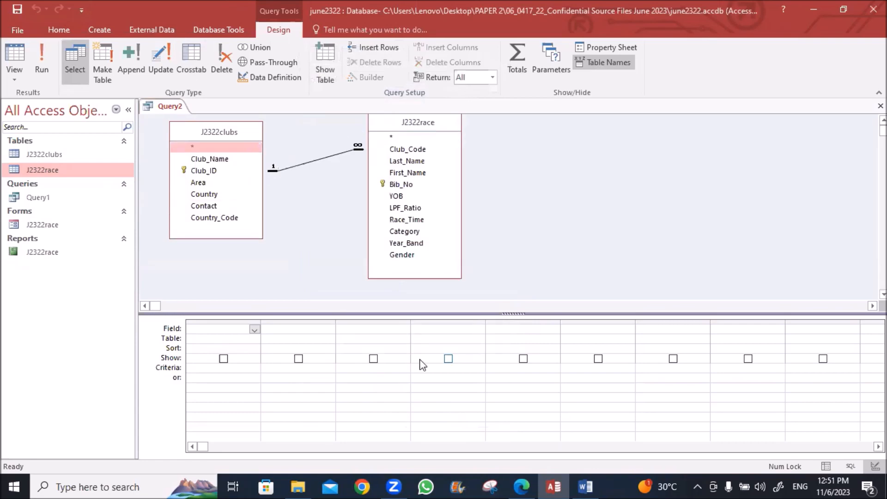
{"action": "left_click", "coordinate": [521, 486]}
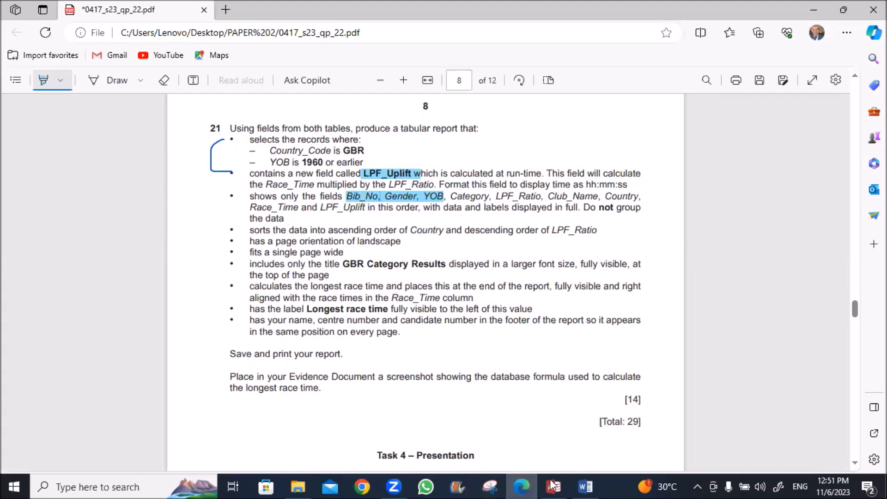
{"action": "key", "text": "alt+Tab"}
{"action": "double_click", "coordinate": [392, 184]}
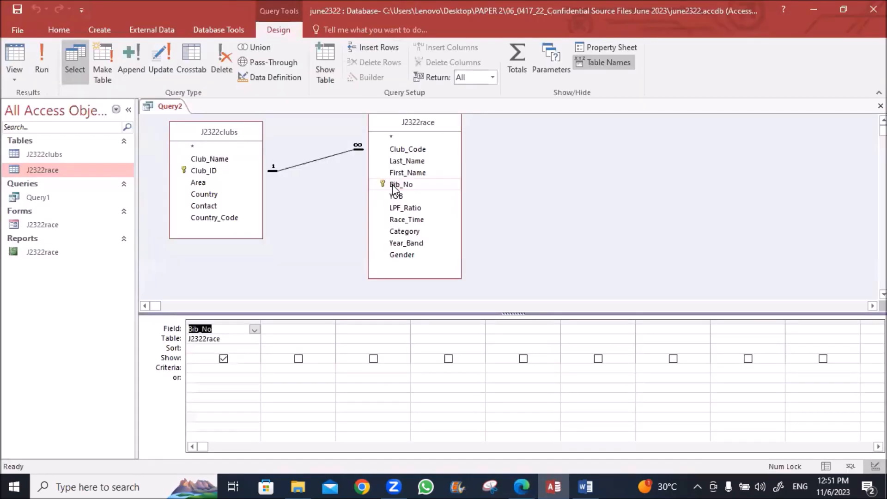
{"action": "double_click", "coordinate": [395, 255]}
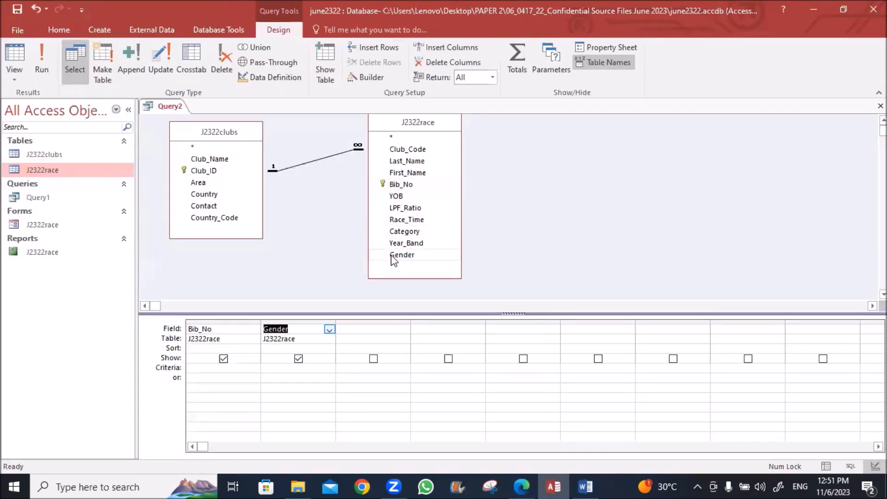
{"action": "double_click", "coordinate": [395, 197]}
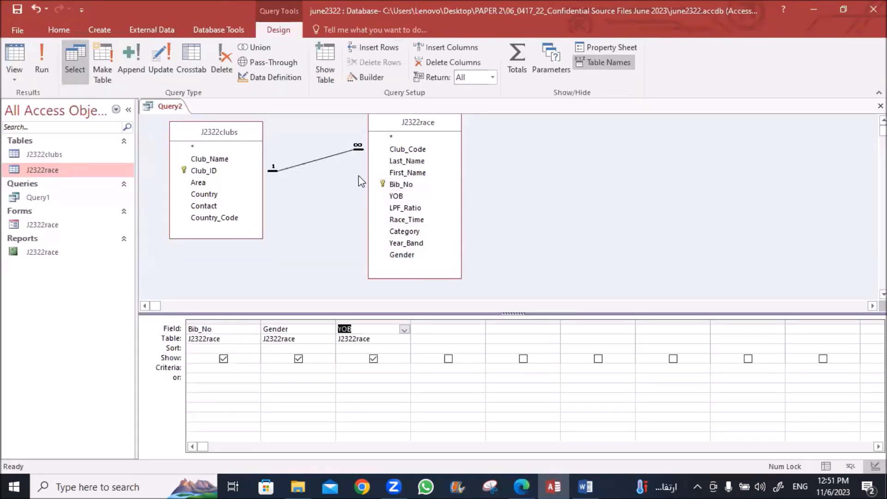
Highlight Category and LPF_Ratio in the question, then add both fields to the grid
{"action": "key", "text": "alt+Tab"}
{"action": "left_click_drag", "start_coordinate": [450, 197], "coordinate": [583, 196]}
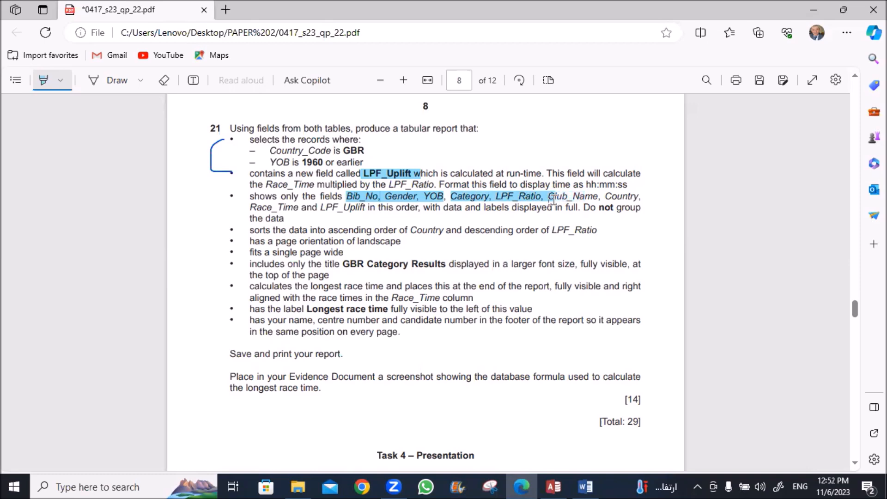
{"action": "key", "text": "alt+Tab"}
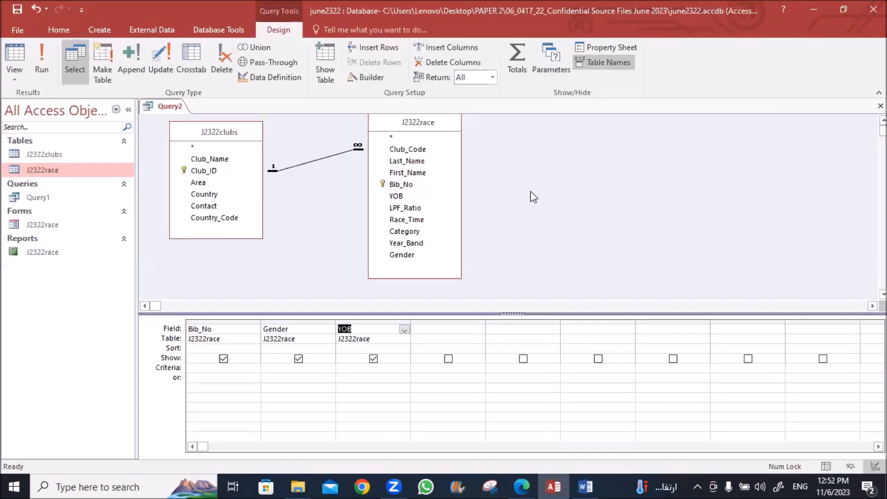
{"action": "double_click", "coordinate": [416, 231]}
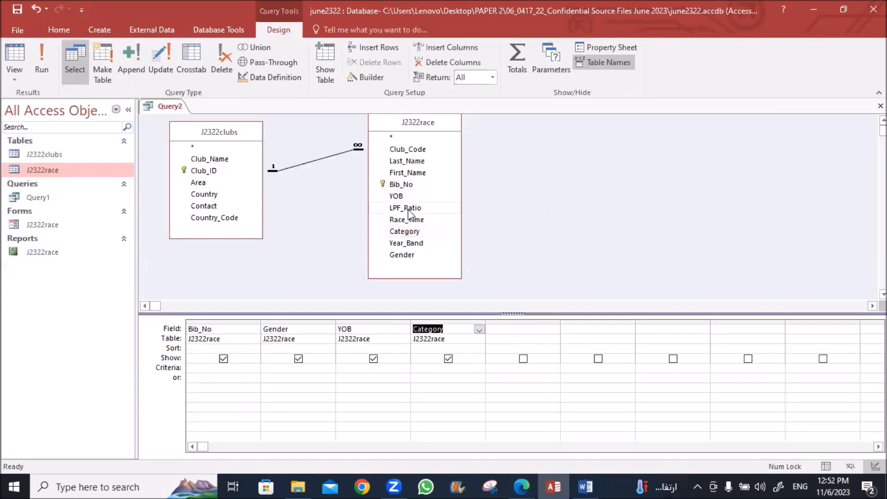
{"action": "double_click", "coordinate": [409, 206]}
{"action": "key", "text": "alt+Tab"}
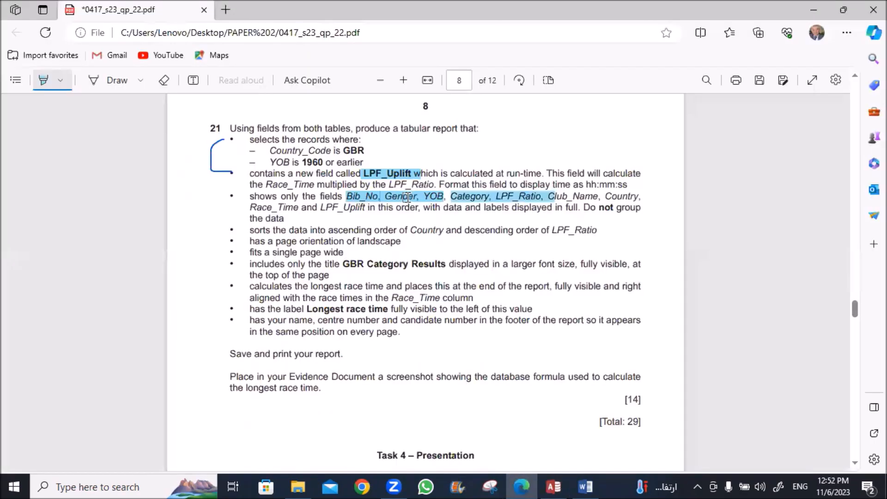
{"action": "key", "text": "alt+Tab"}
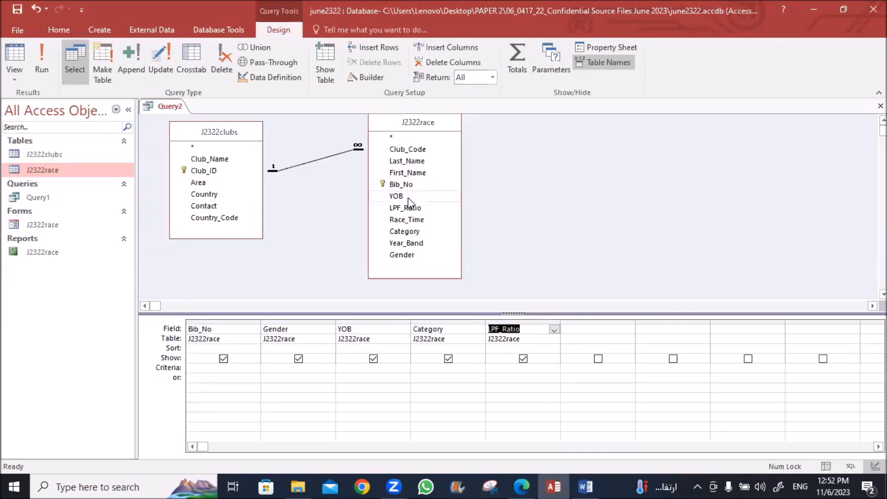
Add Club_Name and Country from J2322clubs and Race_Time from J2322race
{"action": "double_click", "coordinate": [201, 160]}
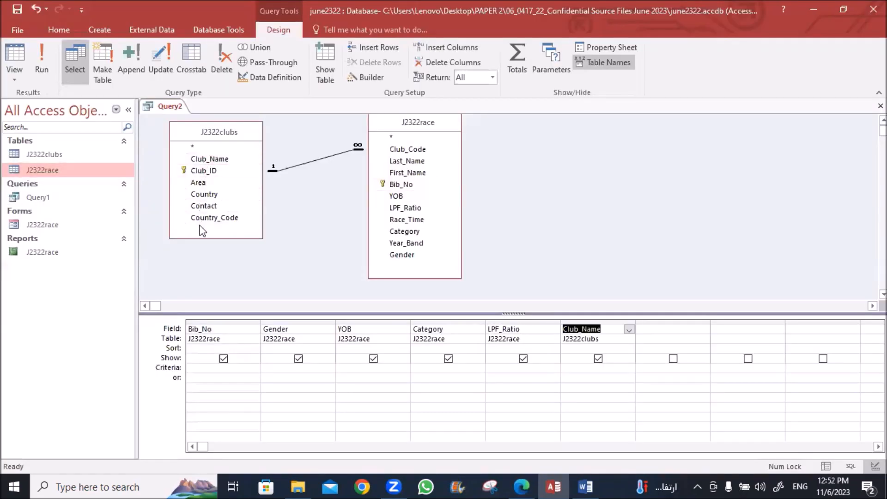
{"action": "double_click", "coordinate": [204, 194]}
{"action": "key", "text": "alt+Tab"}
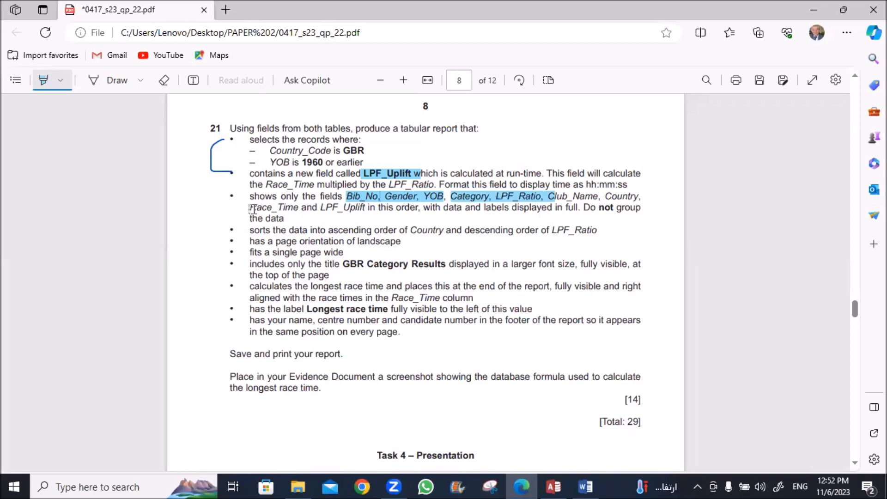
{"action": "key", "text": "alt+Tab"}
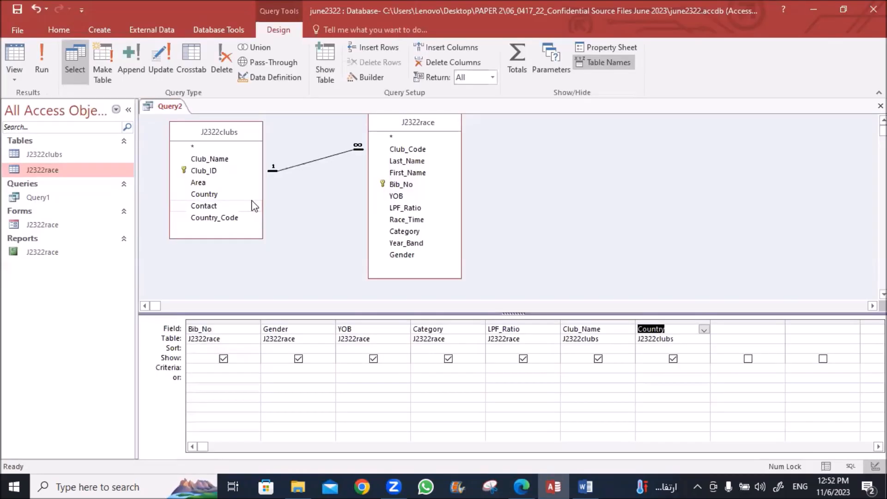
{"action": "double_click", "coordinate": [404, 220]}
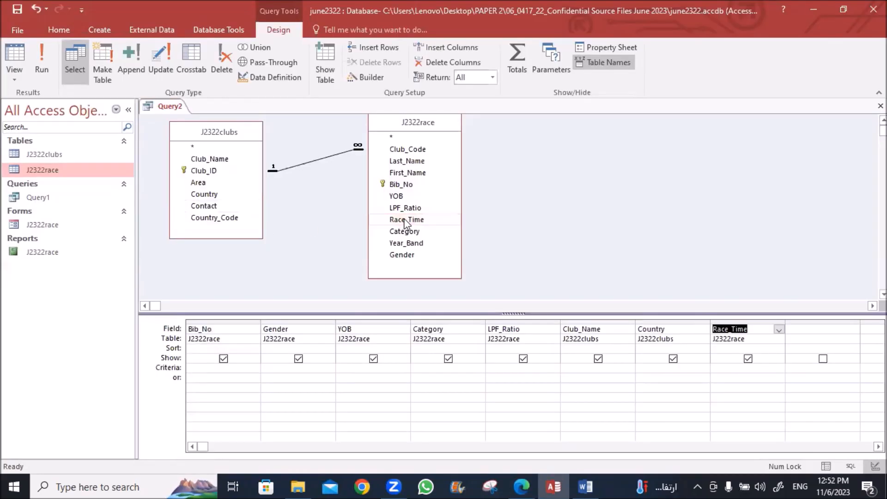
Mark LPF_Uplift and the Race_Time times LPF_Ratio calculation in the question, then select the next empty column
{"action": "key", "text": "alt+Tab"}
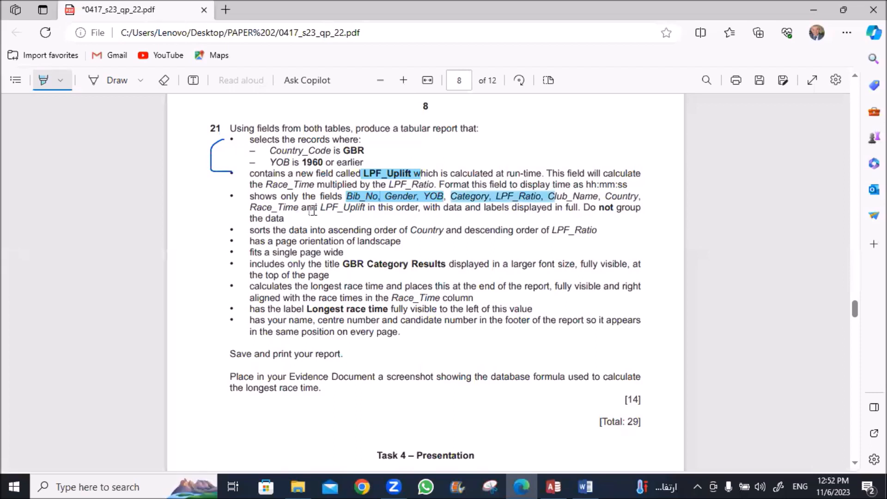
{"action": "left_click_drag", "start_coordinate": [321, 208], "coordinate": [365, 207]}
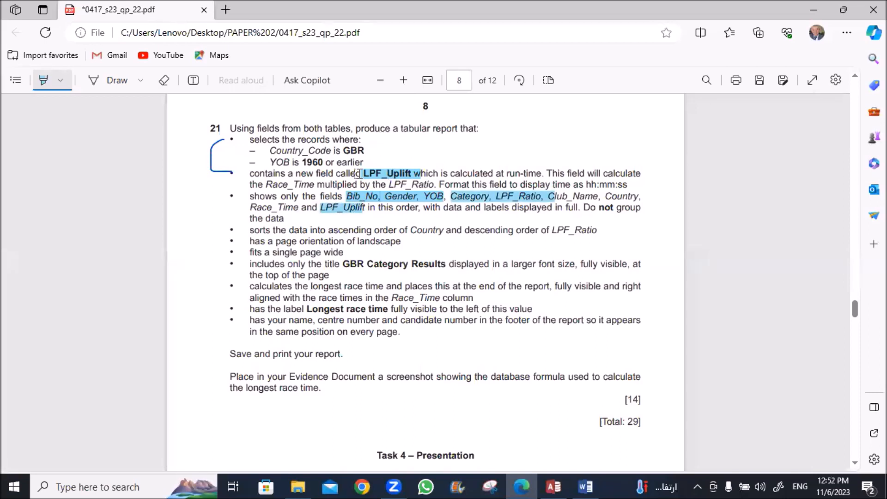
{"action": "left_click_drag", "start_coordinate": [364, 174], "coordinate": [419, 174]}
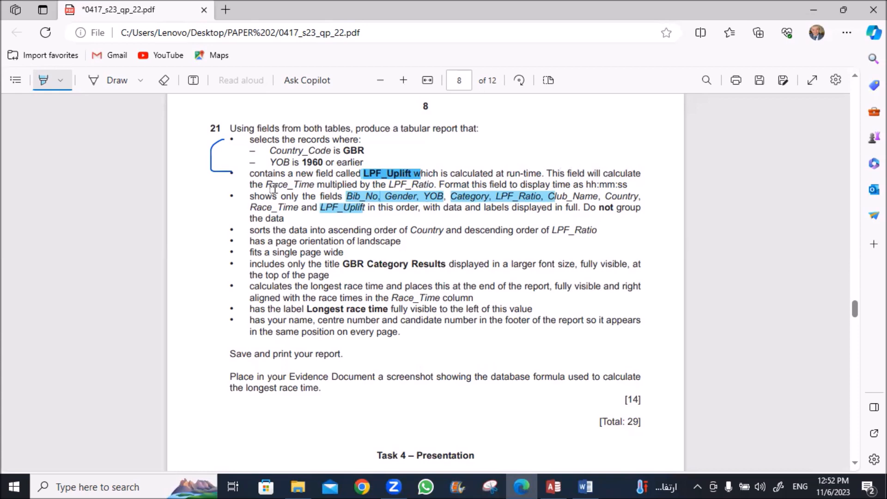
{"action": "left_click_drag", "start_coordinate": [270, 186], "coordinate": [435, 187]}
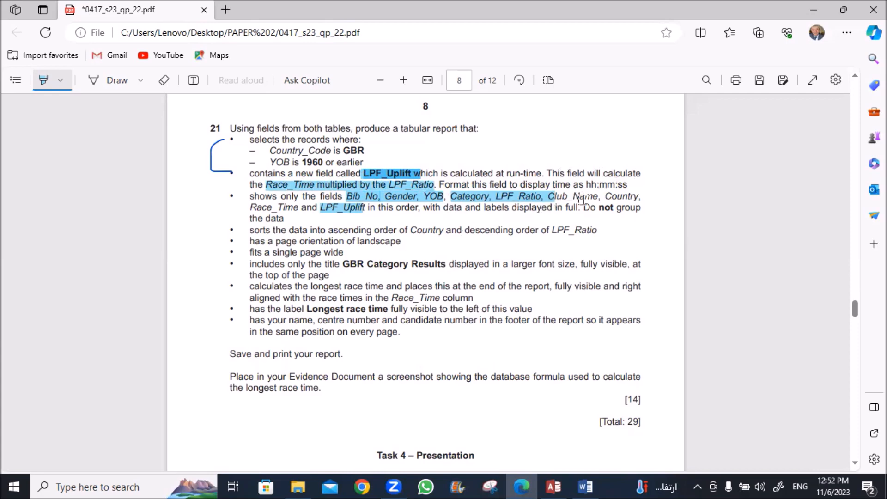
{"action": "key", "text": "alt+Tab"}
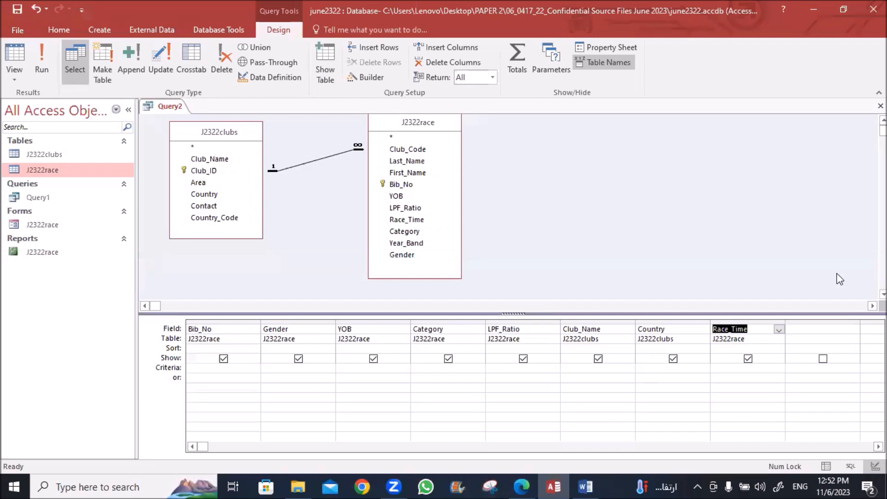
{"action": "left_click", "coordinate": [811, 330]}
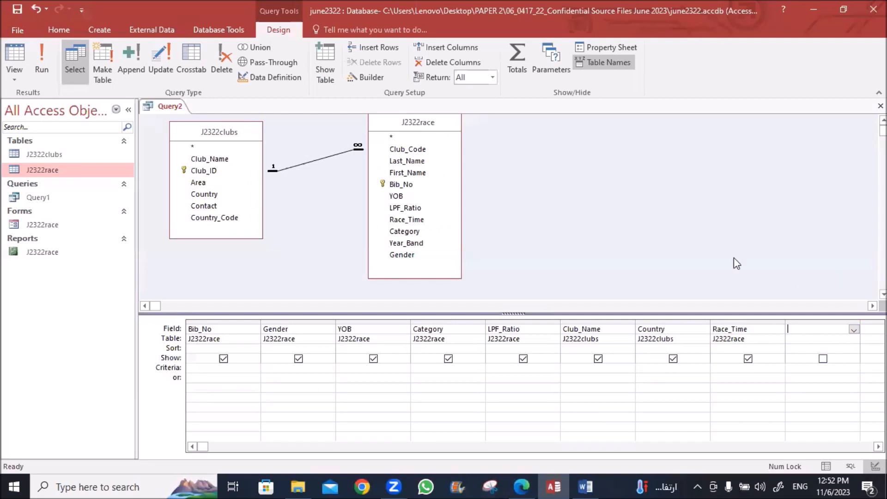
Save the new query as Query2
{"action": "right_click", "coordinate": [171, 106]}
{"action": "left_click", "coordinate": [181, 120]}
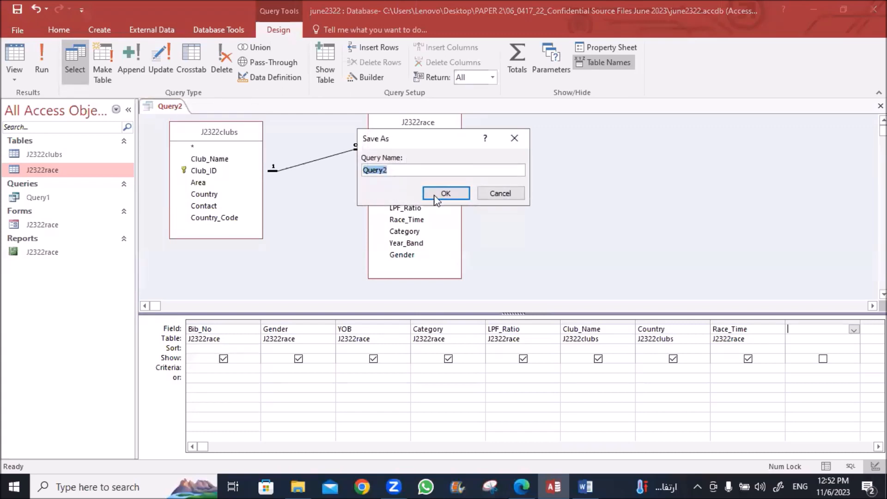
{"action": "left_click", "coordinate": [448, 193]}
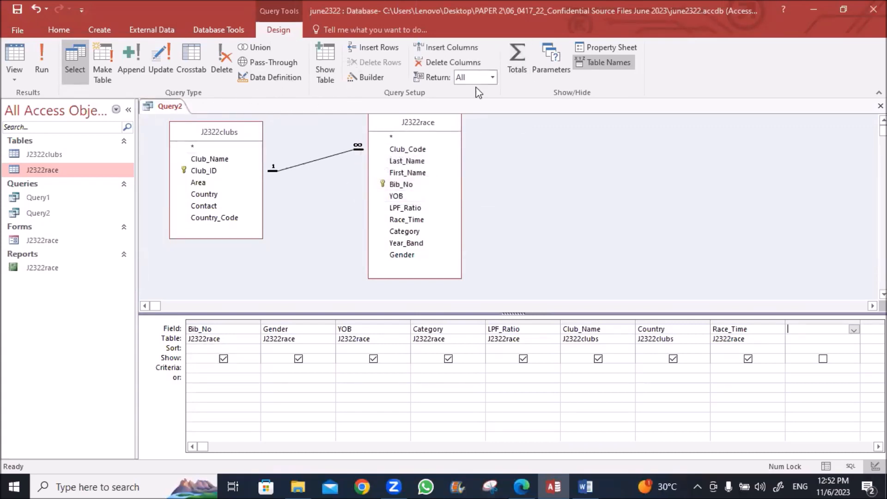
Build the calculated field expression [Race_Time]*[LPF_Ratio] in the Expression Builder
{"action": "left_click", "coordinate": [364, 78]}
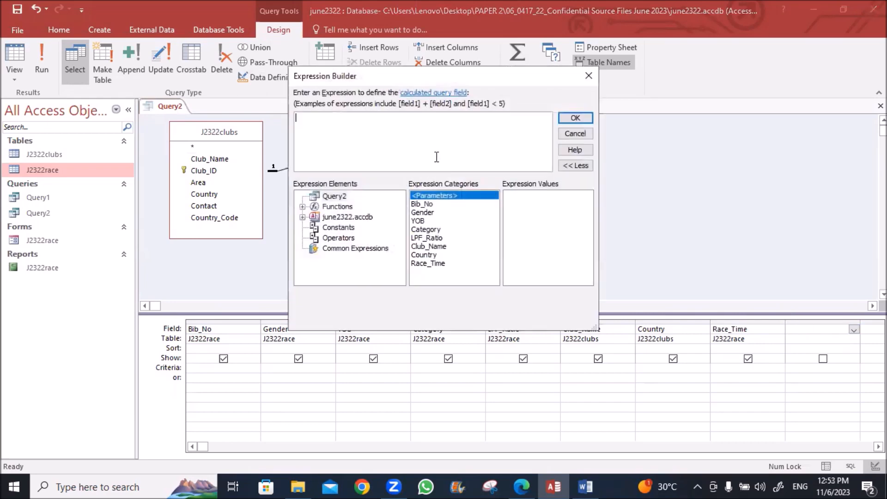
{"action": "left_click", "coordinate": [330, 198]}
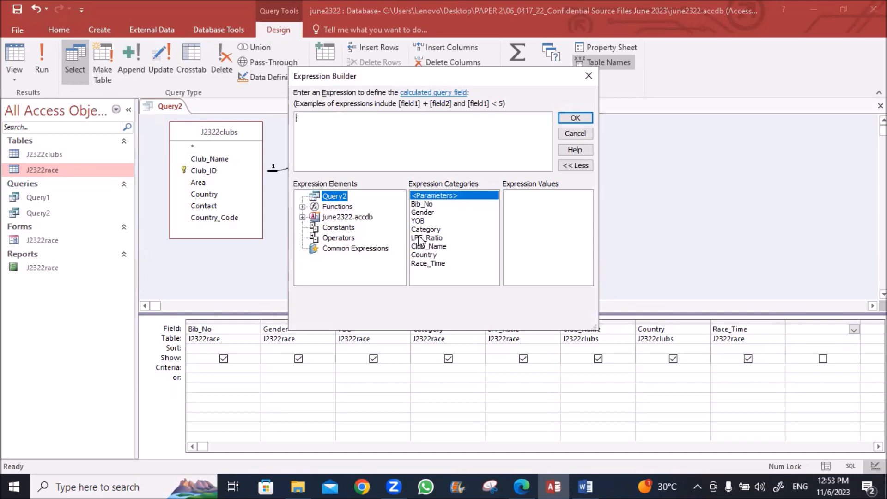
{"action": "double_click", "coordinate": [428, 263]}
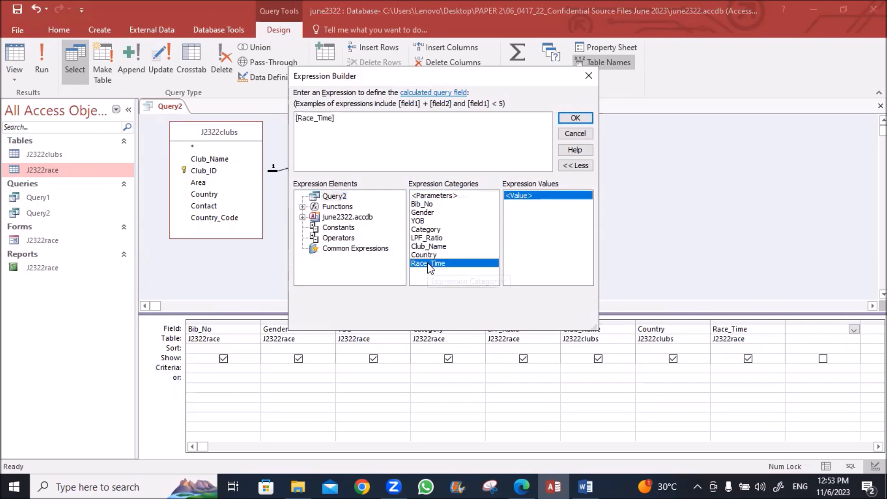
{"action": "type", "text": "*"}
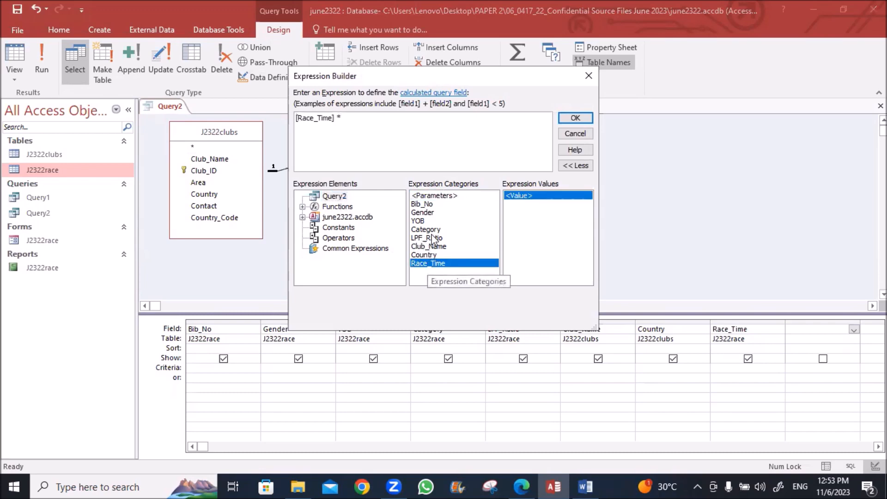
{"action": "double_click", "coordinate": [431, 239]}
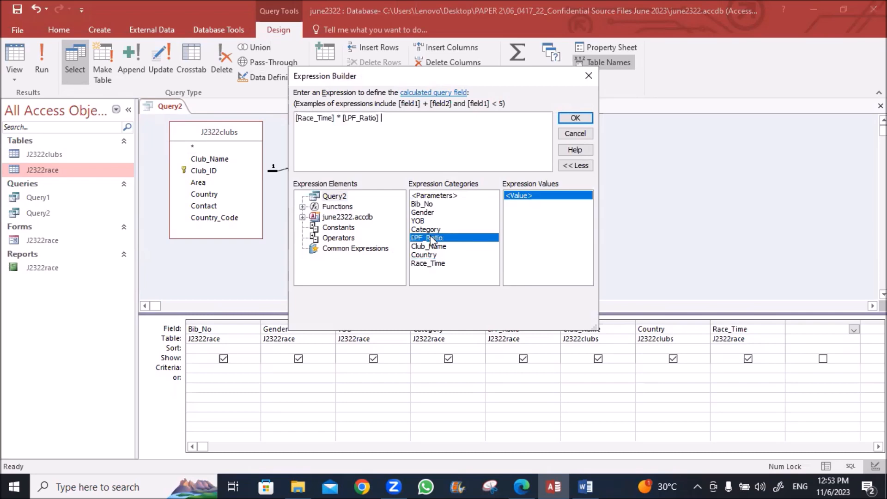
{"action": "left_click", "coordinate": [583, 122]}
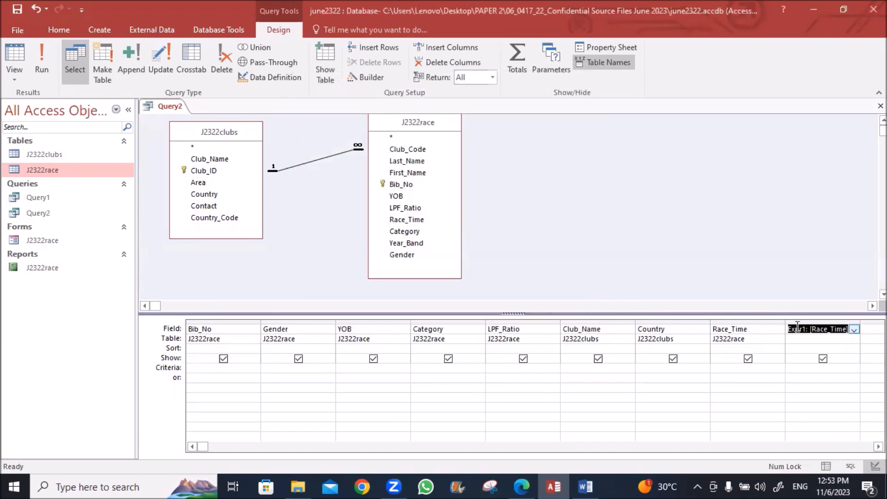
Rename Expr1 to LPF_Uplift, copying the name from the question paper
{"action": "left_click", "coordinate": [370, 78]}
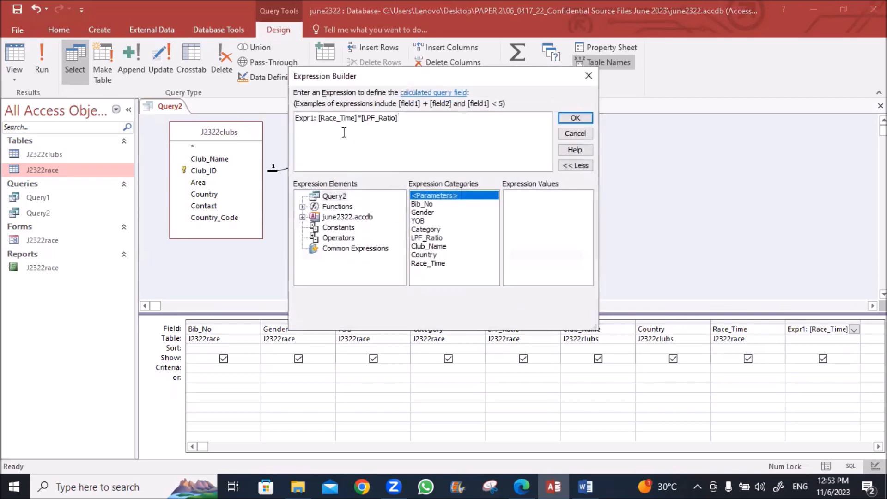
{"action": "left_click_drag", "start_coordinate": [314, 117], "coordinate": [292, 124]}
{"action": "key", "text": "alt+Tab"}
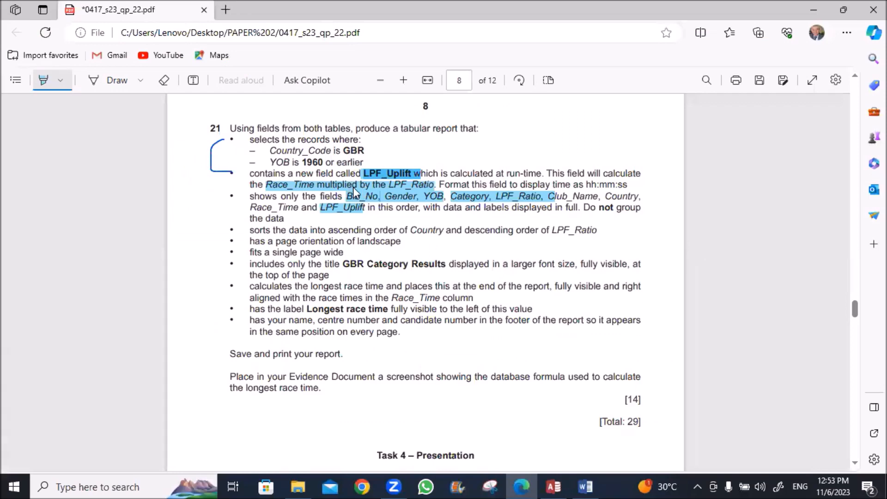
{"action": "key", "text": "Escape"}
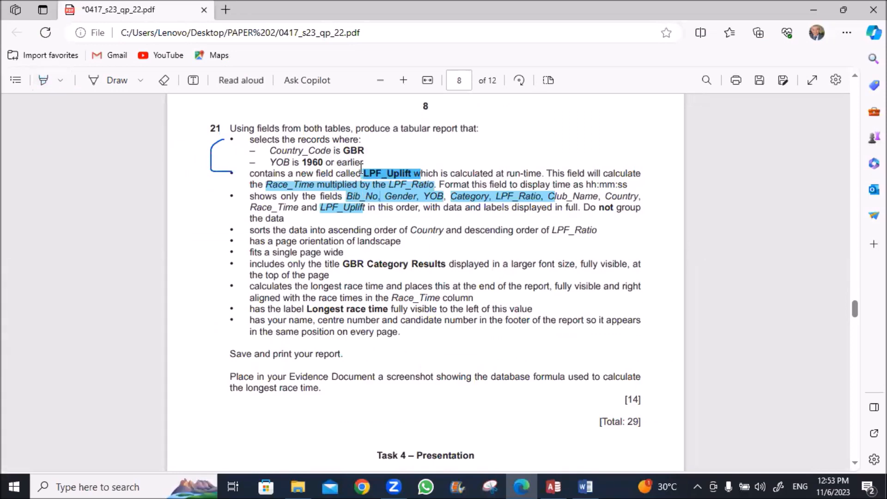
{"action": "left_click_drag", "start_coordinate": [364, 173], "coordinate": [411, 173]}
{"action": "key", "text": "ctrl+c"}
{"action": "key", "text": "alt+Tab"}
{"action": "key", "text": "ctrl+v"}
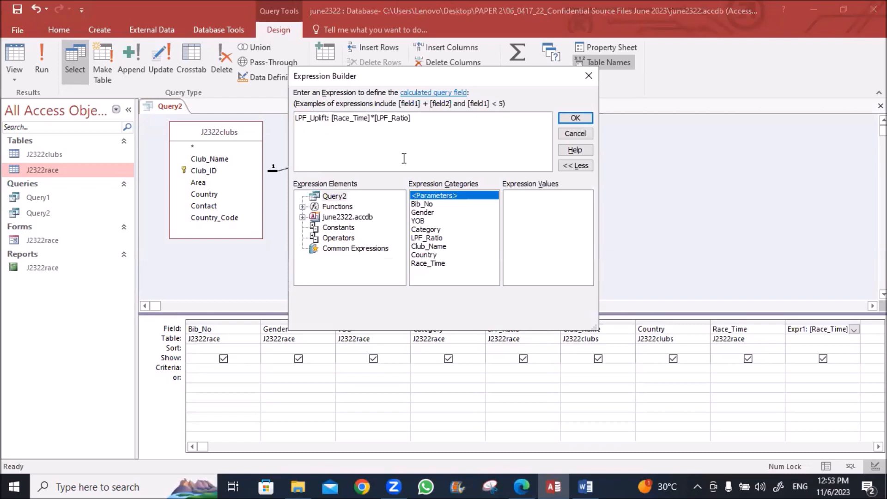
{"action": "left_click", "coordinate": [572, 119]}
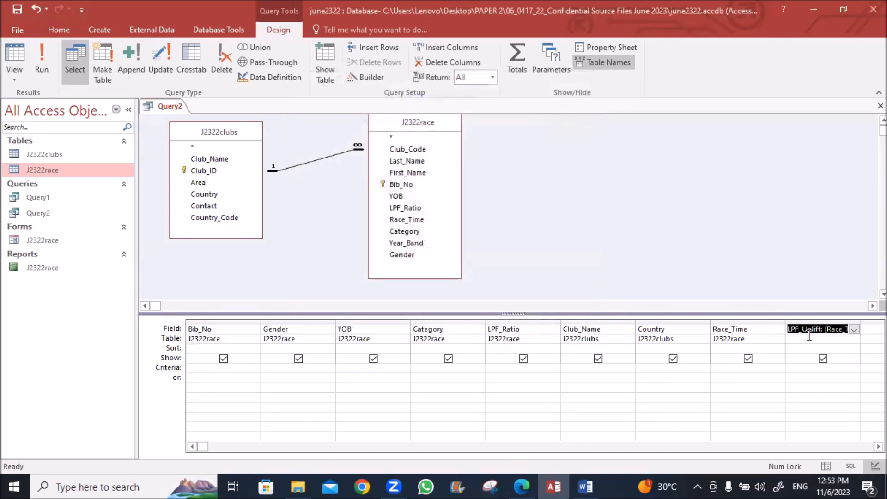
{"action": "left_click", "coordinate": [601, 49]}
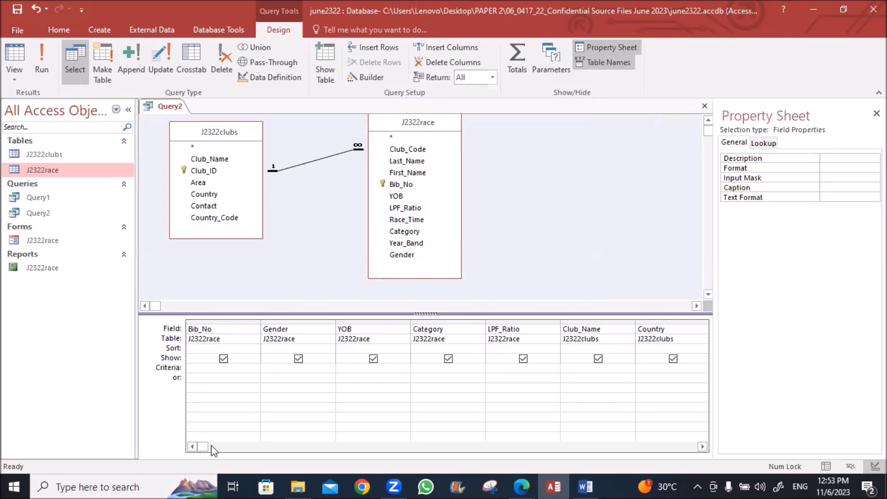
Format LPF_Uplift as hh:nn:ss and run Query2, showing 302 records
{"action": "left_click", "coordinate": [702, 447]}
{"action": "left_click", "coordinate": [702, 446]}
{"action": "left_click", "coordinate": [703, 446]}
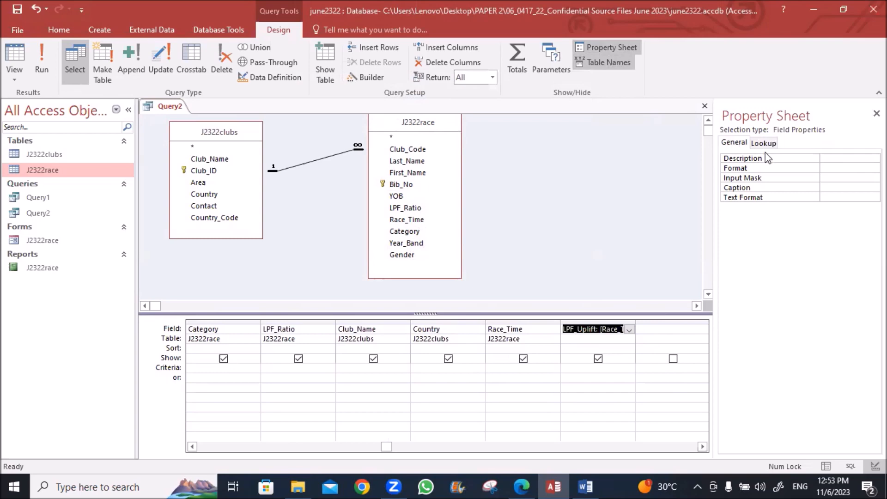
{"action": "left_click", "coordinate": [841, 167]}
{"action": "type", "text": "hh:mm:ss"}
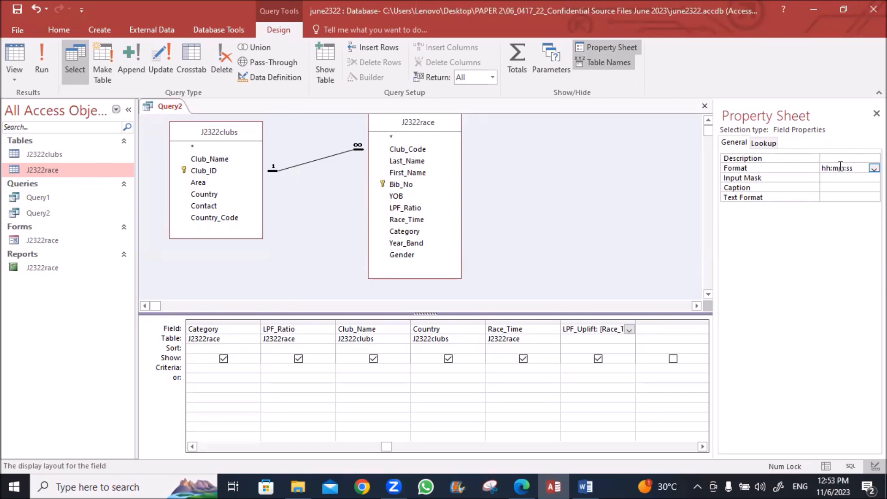
{"action": "key", "text": "Return"}
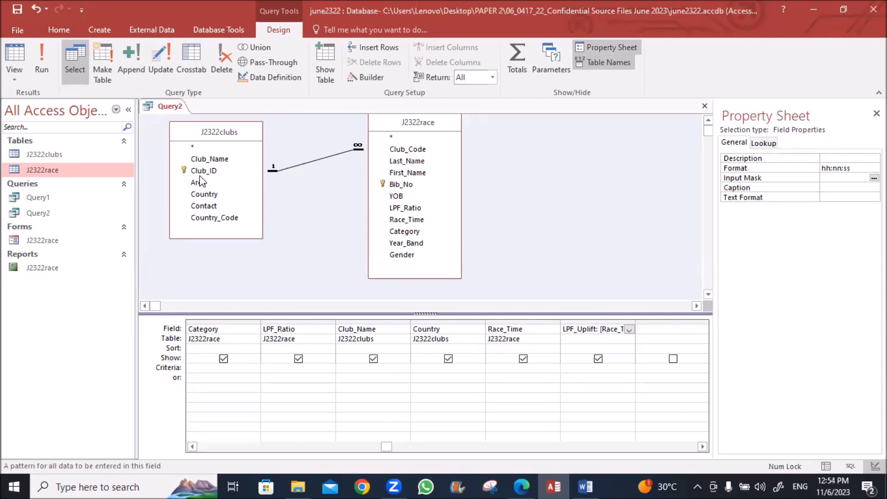
{"action": "left_click", "coordinate": [40, 49]}
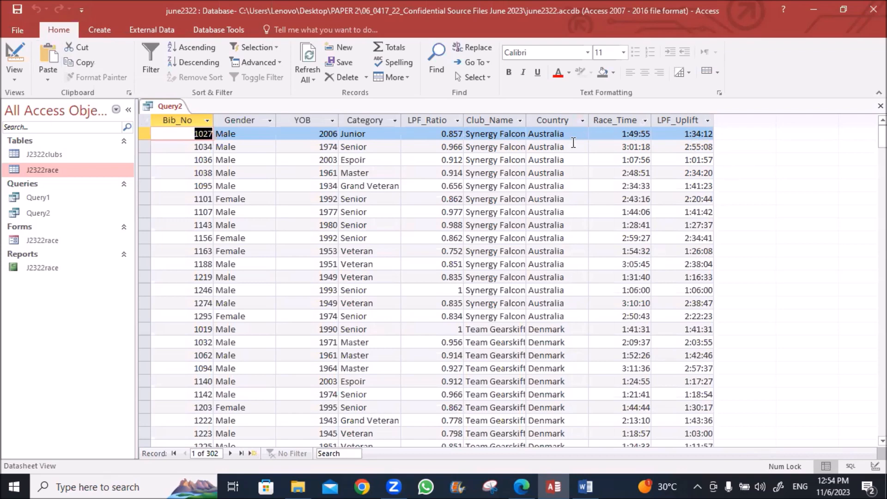
Switch Query2 back to Design view
{"action": "right_click", "coordinate": [167, 109]}
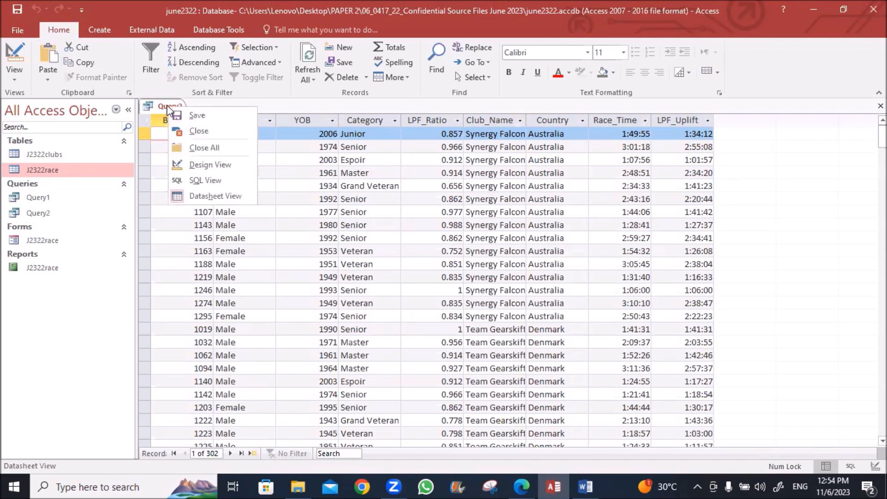
{"action": "left_click", "coordinate": [165, 107]}
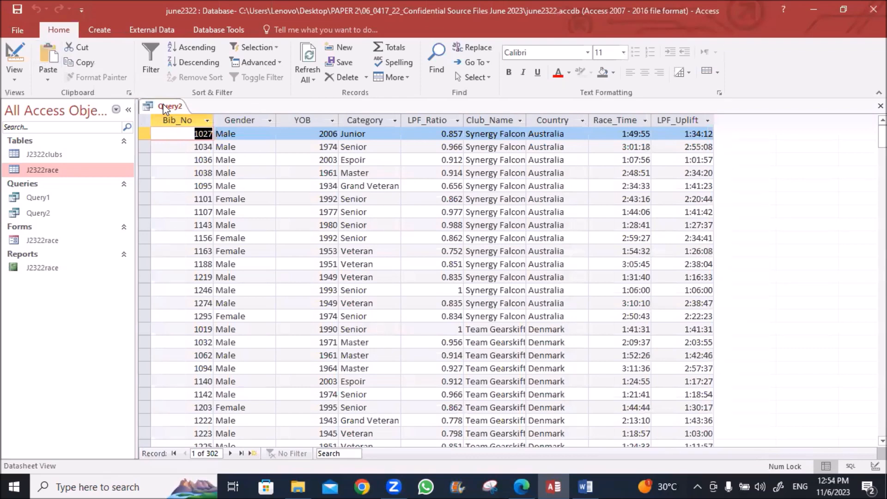
{"action": "right_click", "coordinate": [165, 107]}
{"action": "left_click", "coordinate": [197, 159]}
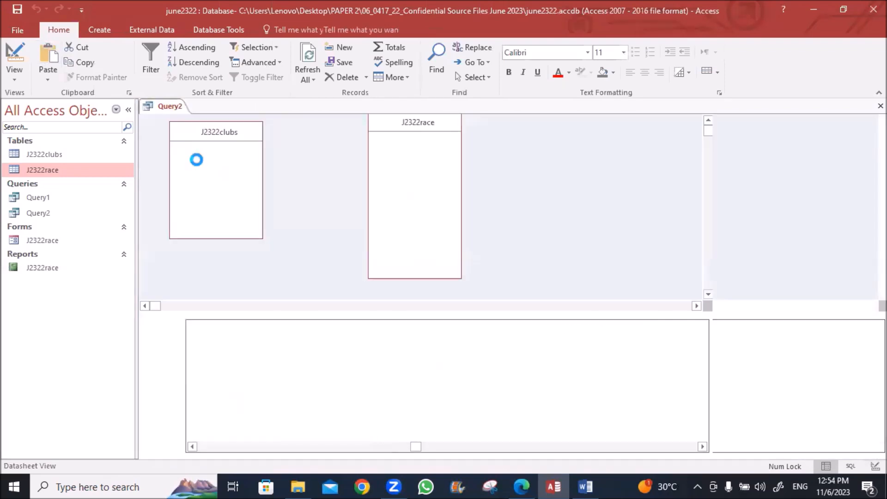
Mark the Country_Code condition in the question and scroll to the grid's empty columns
{"action": "left_click", "coordinate": [521, 485]}
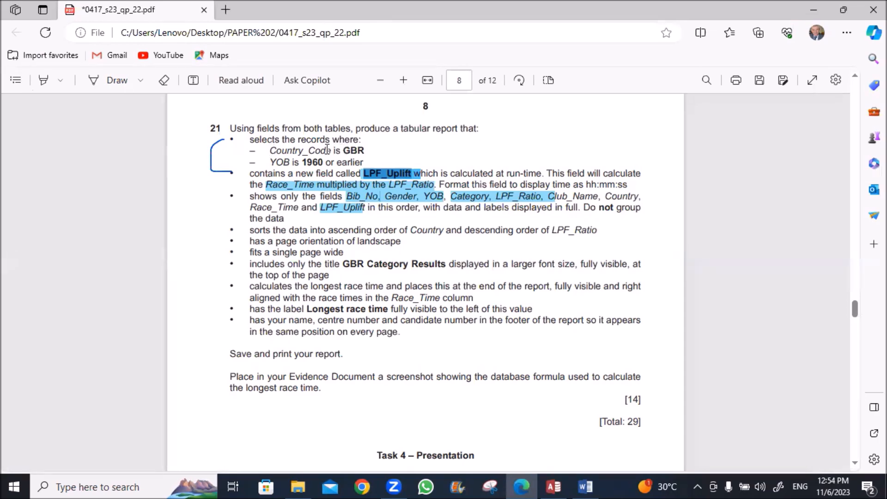
{"action": "left_click_drag", "start_coordinate": [270, 151], "coordinate": [327, 151]}
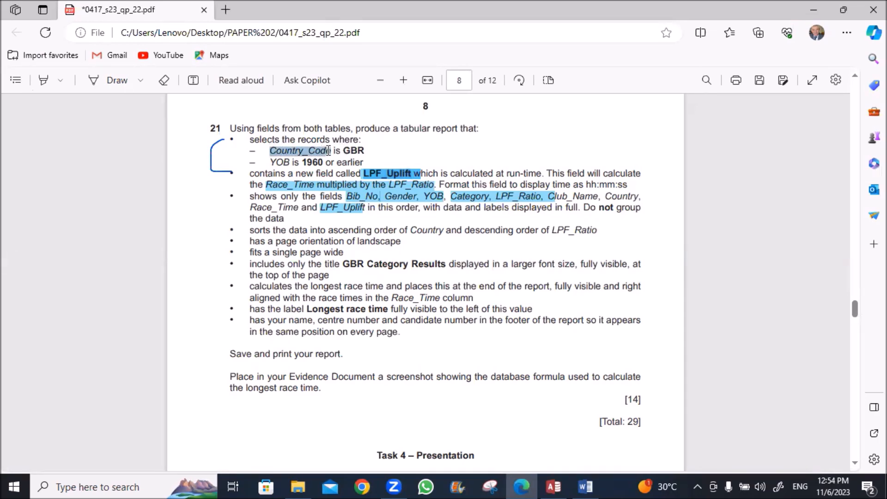
{"action": "left_click", "coordinate": [554, 487]}
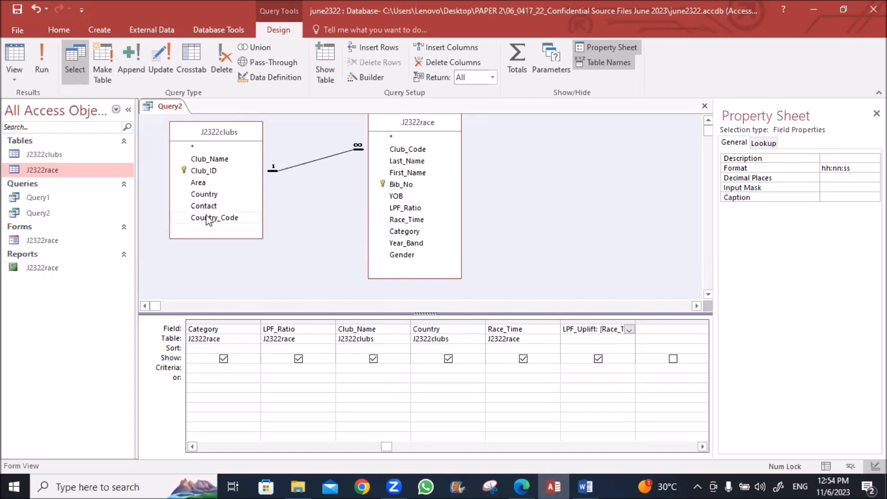
{"action": "left_click", "coordinate": [192, 447]}
{"action": "left_click", "coordinate": [192, 447]}
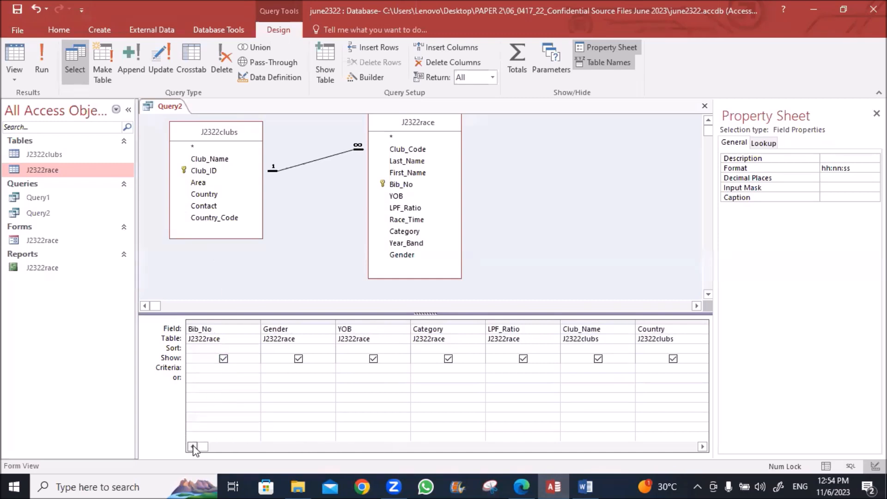
{"action": "left_click", "coordinate": [702, 446]}
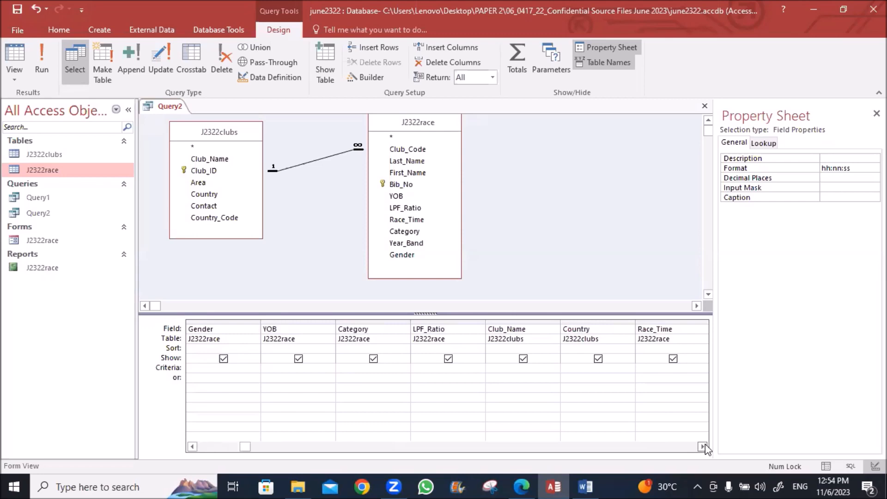
{"action": "left_click", "coordinate": [703, 447]}
{"action": "left_click", "coordinate": [703, 447]}
{"action": "left_click", "coordinate": [702, 446]}
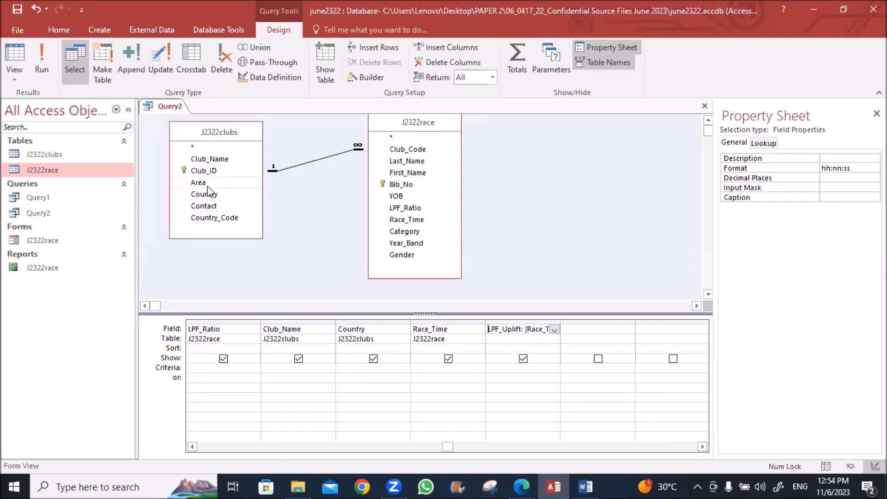
{"action": "key", "text": "alt+Tab"}
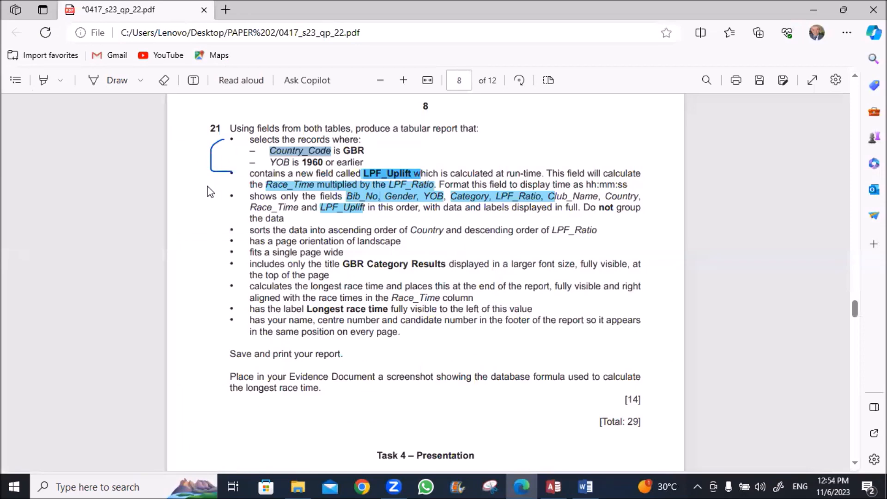
{"action": "key", "text": "alt+Tab"}
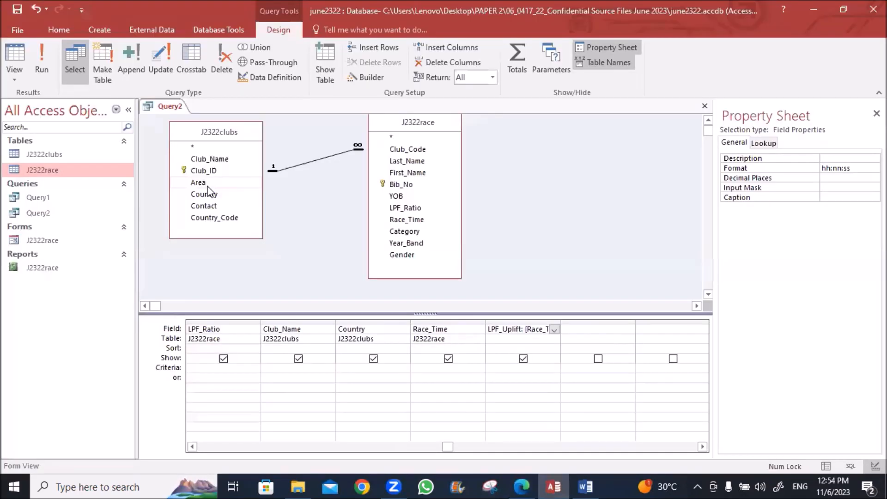
Add Country_Code hidden from output with the criterion "GBR"
{"action": "double_click", "coordinate": [207, 219]}
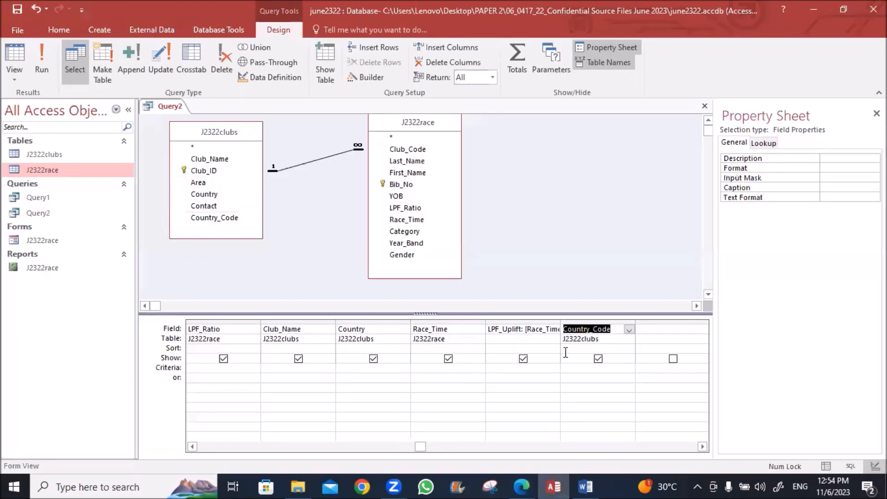
{"action": "left_click", "coordinate": [598, 360]}
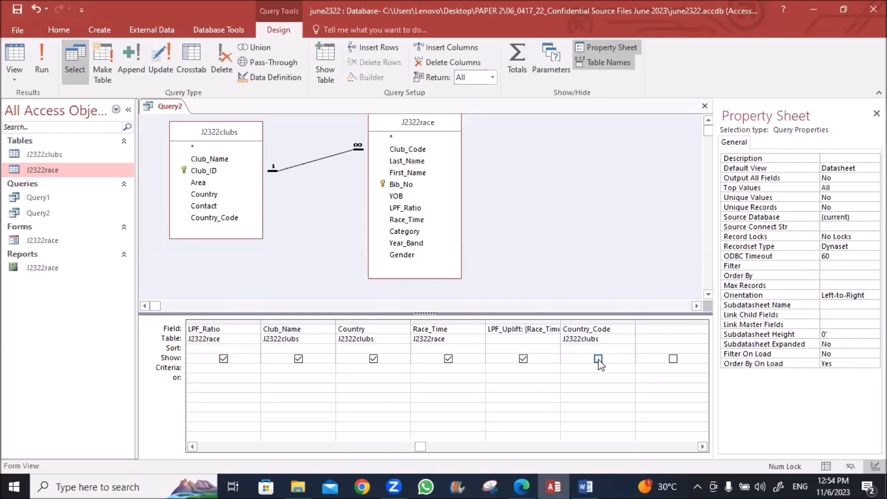
{"action": "left_click", "coordinate": [578, 370]}
{"action": "key", "text": "alt+Tab"}
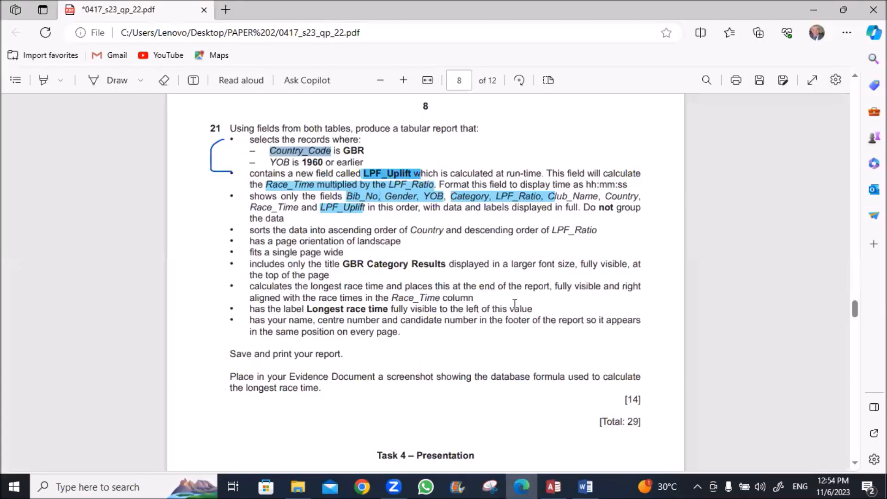
{"action": "double_click", "coordinate": [353, 151]}
{"action": "key", "text": "ctrl+c"}
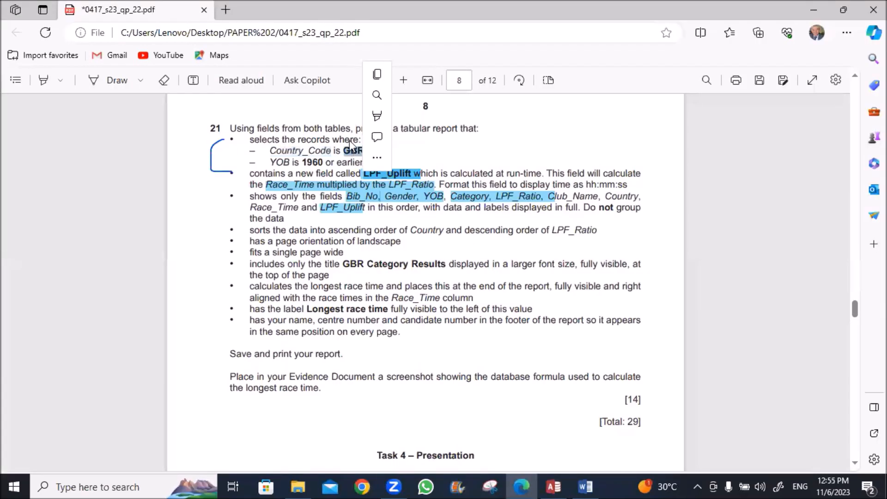
{"action": "key", "text": "alt+Tab"}
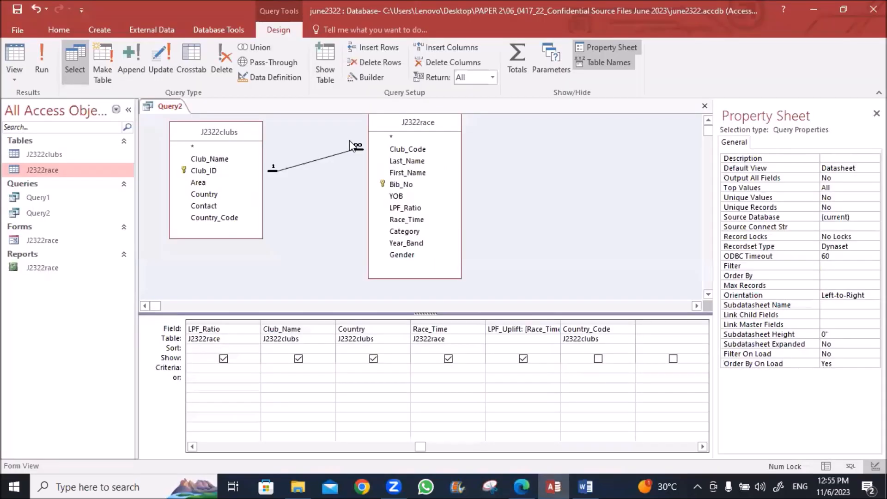
{"action": "key", "text": "ctrl+v"}
{"action": "key", "text": "Tab"}
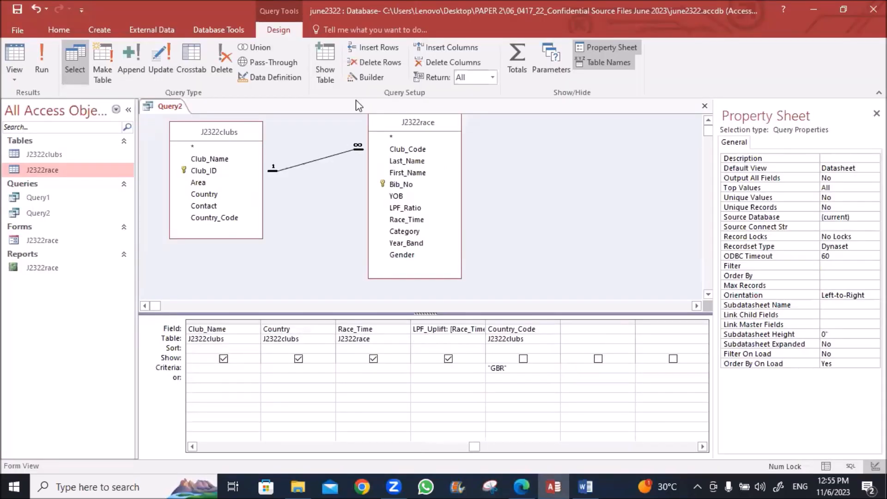
Set the YOB criterion to <=1960 and run the query, returning 42 records
{"action": "key", "text": "alt+Tab"}
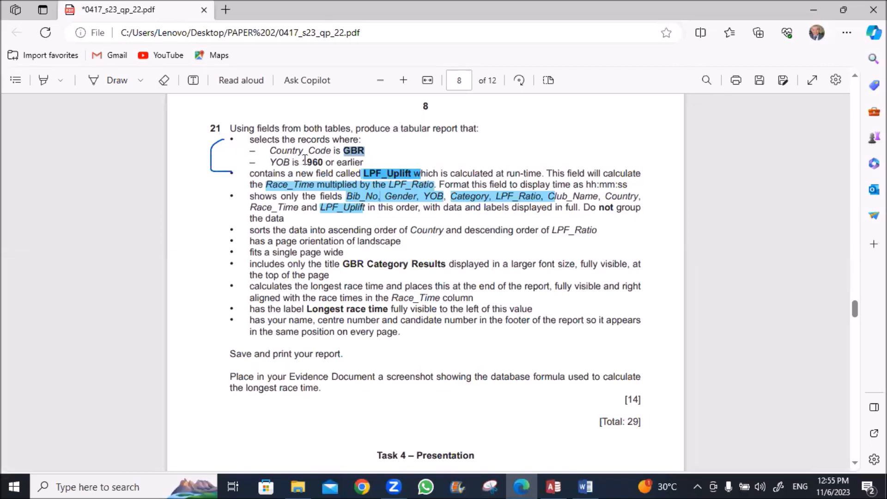
{"action": "left_click_drag", "start_coordinate": [305, 159], "coordinate": [319, 159]}
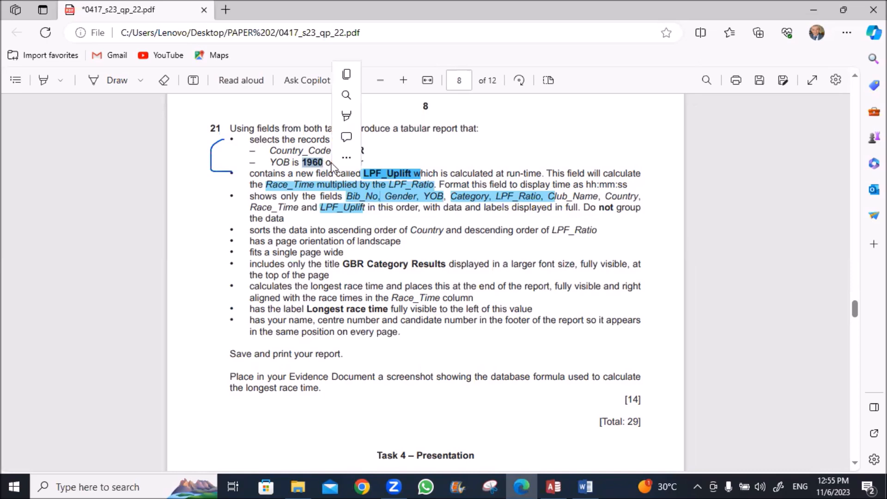
{"action": "left_click", "coordinate": [553, 487]}
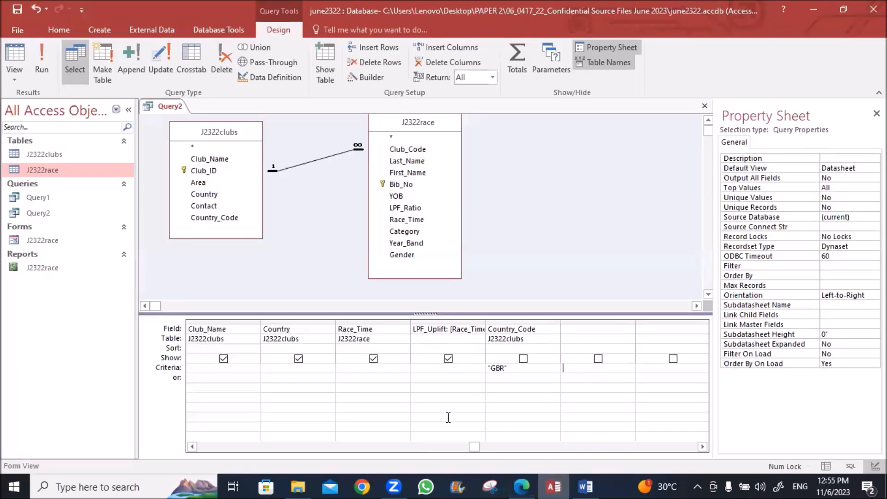
{"action": "left_click", "coordinate": [190, 446]}
{"action": "left_click", "coordinate": [191, 447]}
{"action": "left_click", "coordinate": [191, 447]}
{"action": "left_click", "coordinate": [203, 369]}
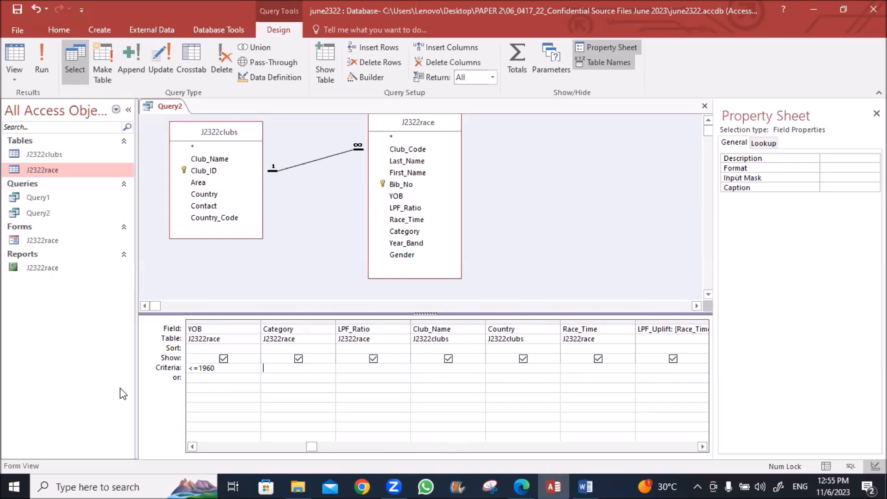
{"action": "left_click", "coordinate": [40, 51]}
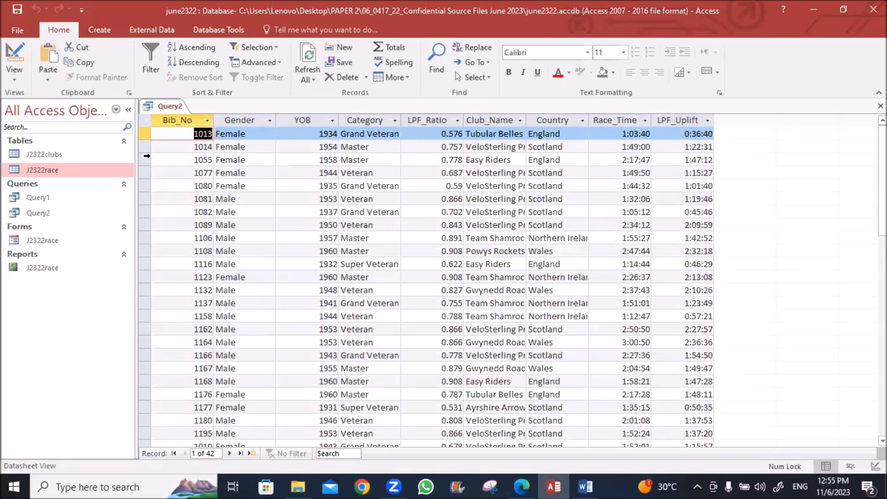
Return Query2 to Design view and bring question 21 of the PDF to the front
{"action": "right_click", "coordinate": [171, 107]}
{"action": "left_click", "coordinate": [171, 107]}
{"action": "right_click", "coordinate": [171, 107]}
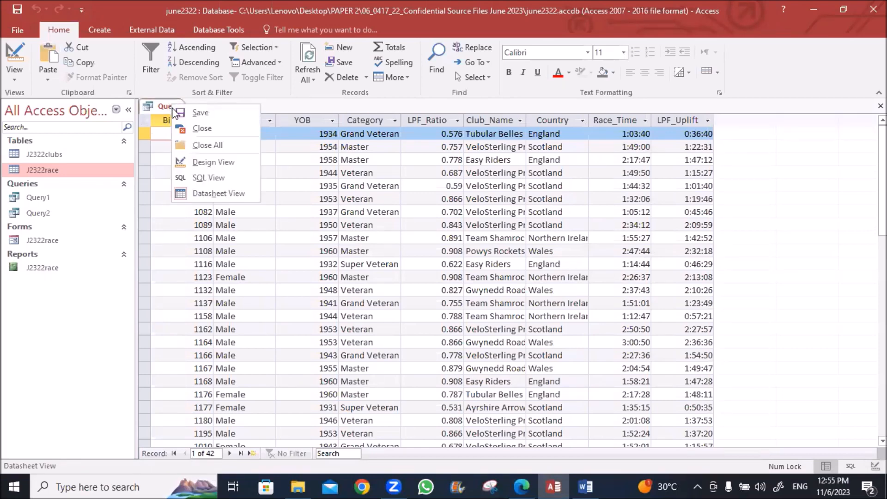
{"action": "left_click", "coordinate": [189, 161]}
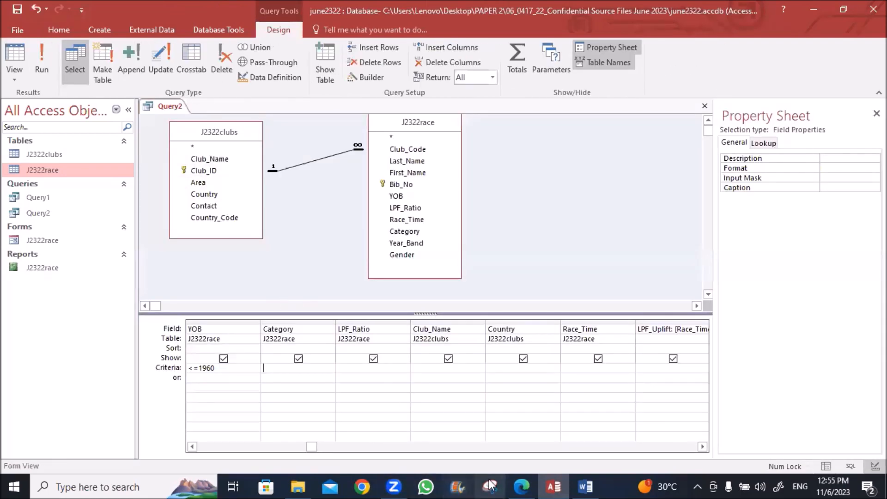
{"action": "left_click", "coordinate": [522, 485]}
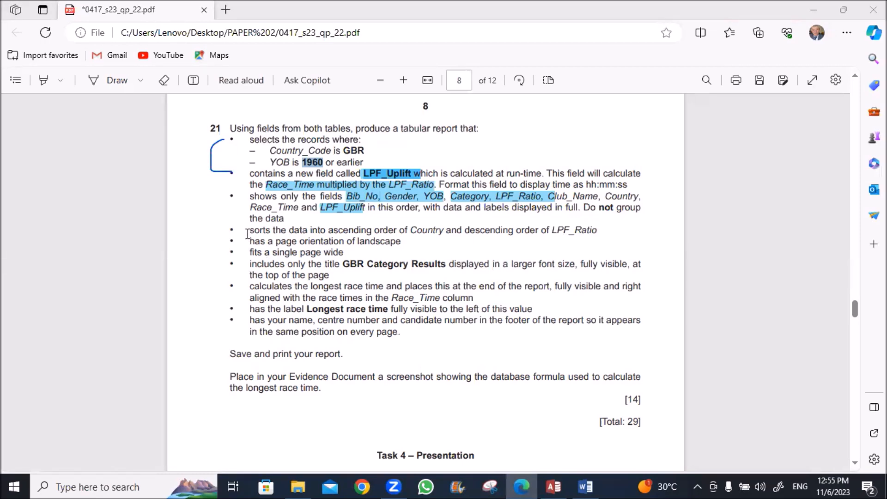
Highlight question 21's sorting requirement in green and go back to Access
{"action": "left_click", "coordinate": [44, 80]}
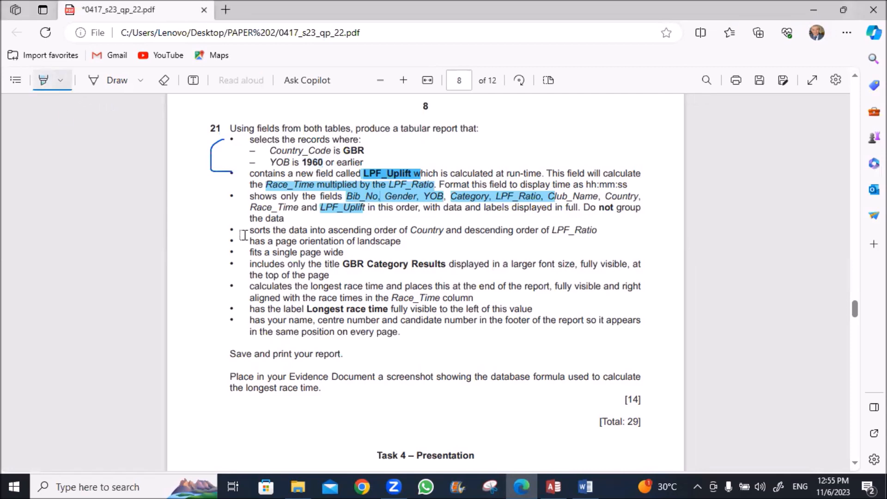
{"action": "left_click", "coordinate": [61, 80]}
{"action": "left_click", "coordinate": [99, 131]}
{"action": "left_click_drag", "start_coordinate": [250, 230], "coordinate": [610, 234]}
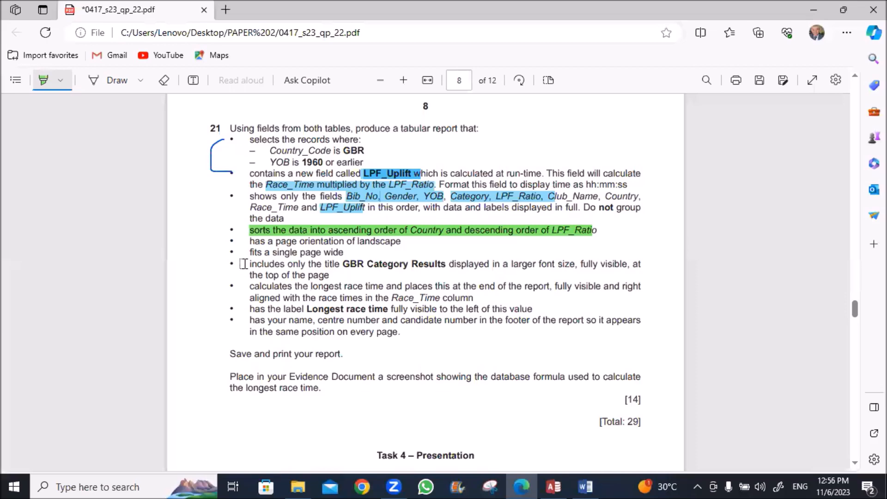
{"action": "left_click", "coordinate": [552, 485]}
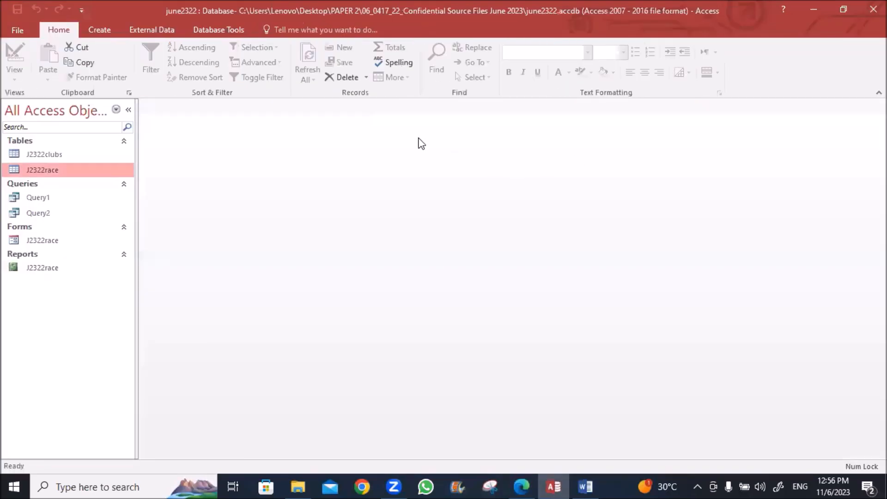
Start the Report Wizard on Query2 and add all of its fields
{"action": "left_click", "coordinate": [100, 30]}
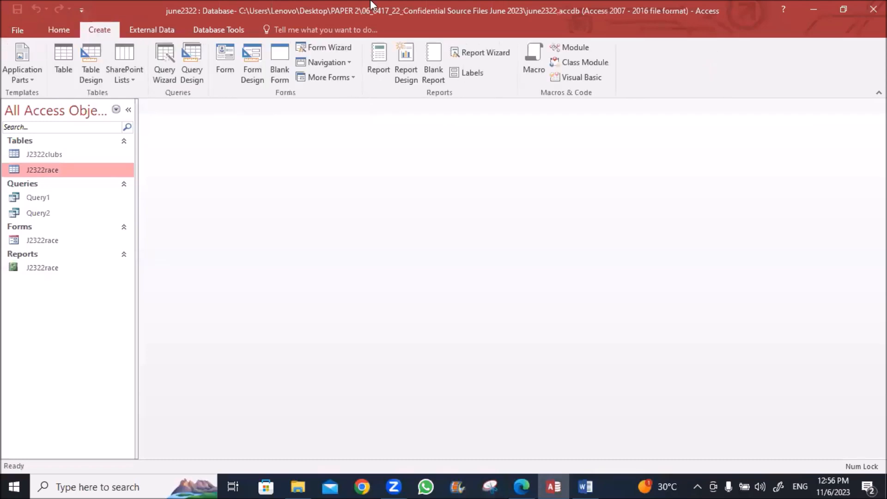
{"action": "left_click", "coordinate": [470, 53]}
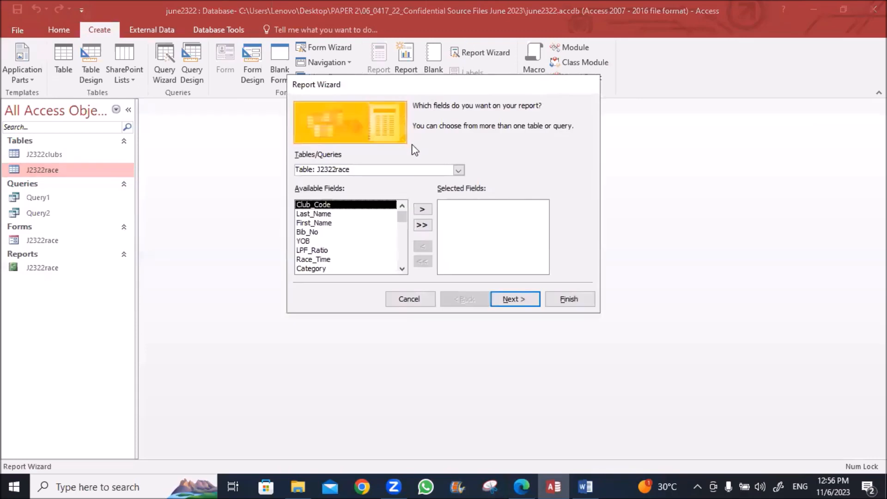
{"action": "left_click", "coordinate": [458, 171]}
{"action": "left_click", "coordinate": [332, 209]}
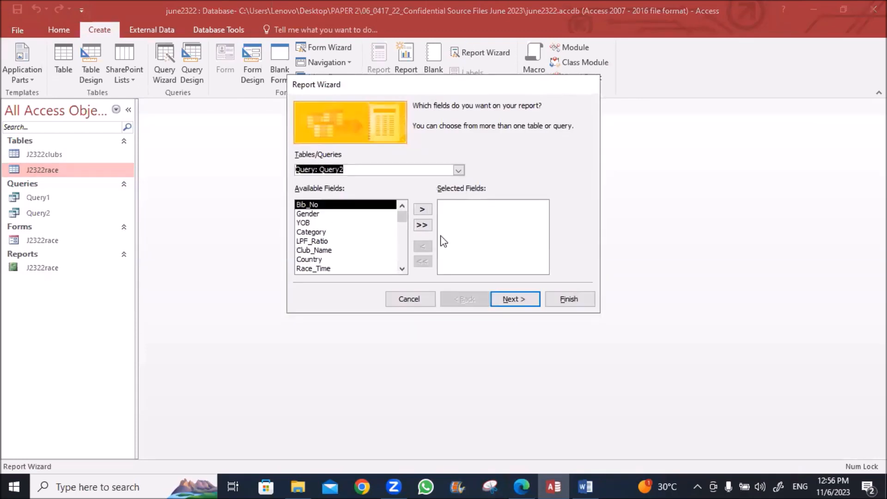
{"action": "left_click", "coordinate": [422, 225]}
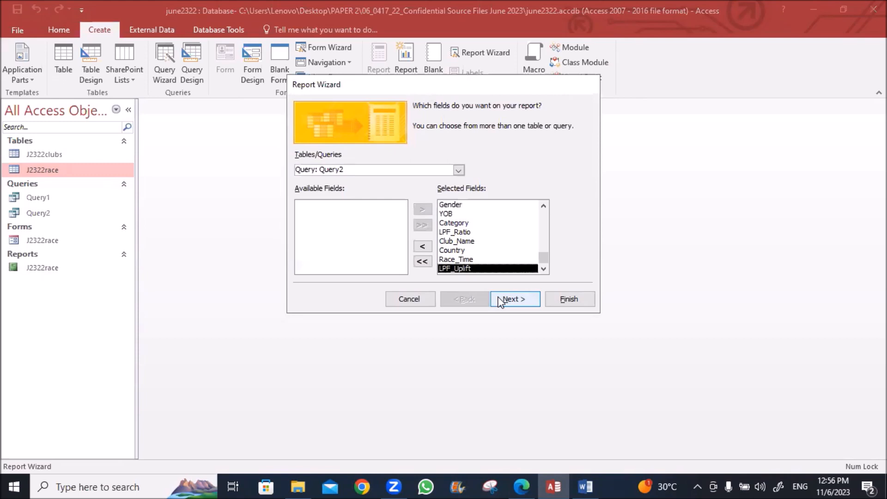
Skip grouping and sorting, choose Landscape, and finish to preview J2322race1
{"action": "left_click", "coordinate": [512, 301]}
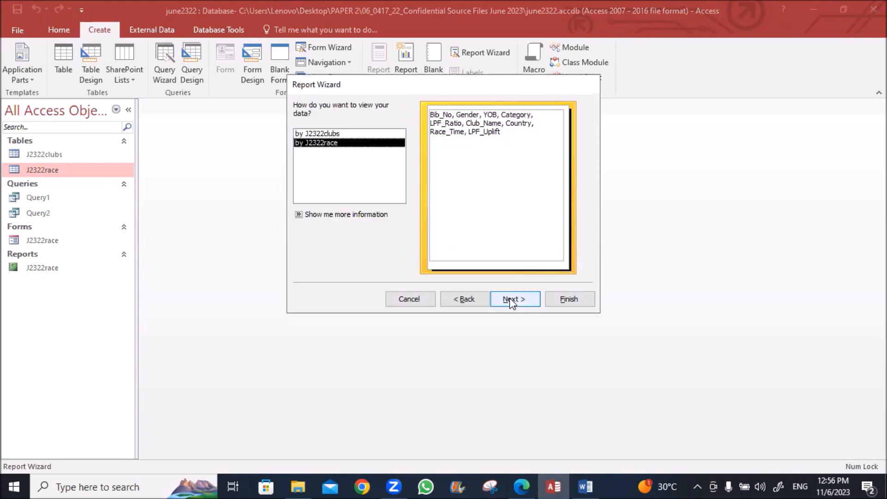
{"action": "left_click", "coordinate": [503, 300]}
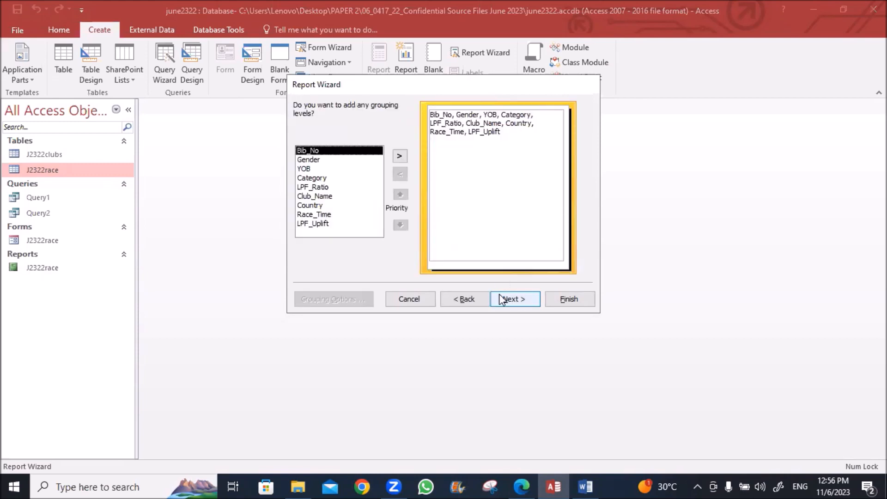
{"action": "left_click", "coordinate": [502, 301]}
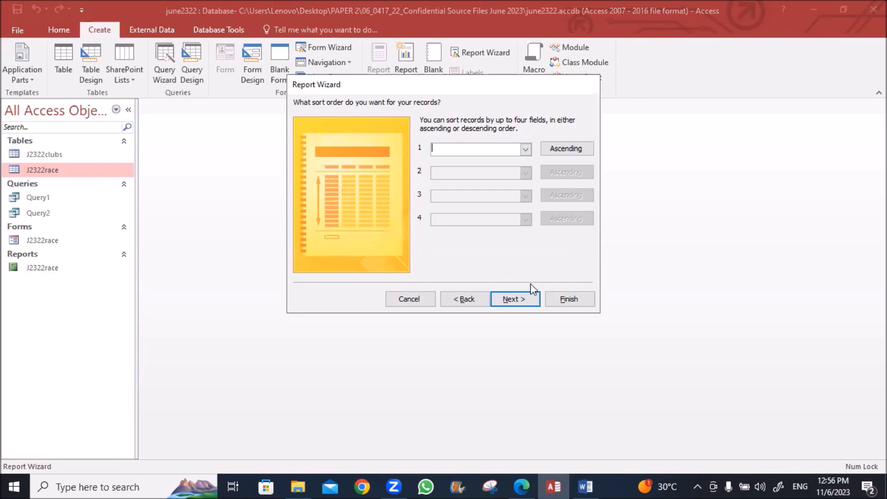
{"action": "left_click", "coordinate": [508, 300]}
{"action": "left_click", "coordinate": [535, 151]}
{"action": "left_click", "coordinate": [509, 300]}
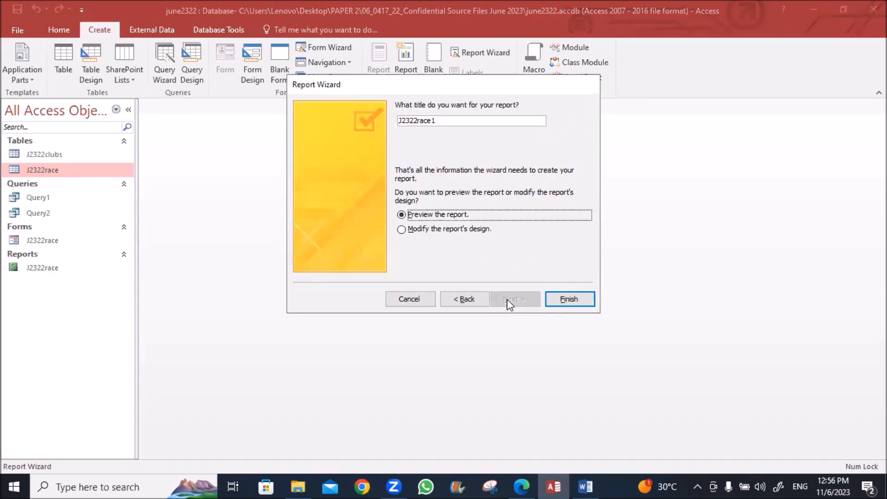
{"action": "left_click", "coordinate": [567, 300]}
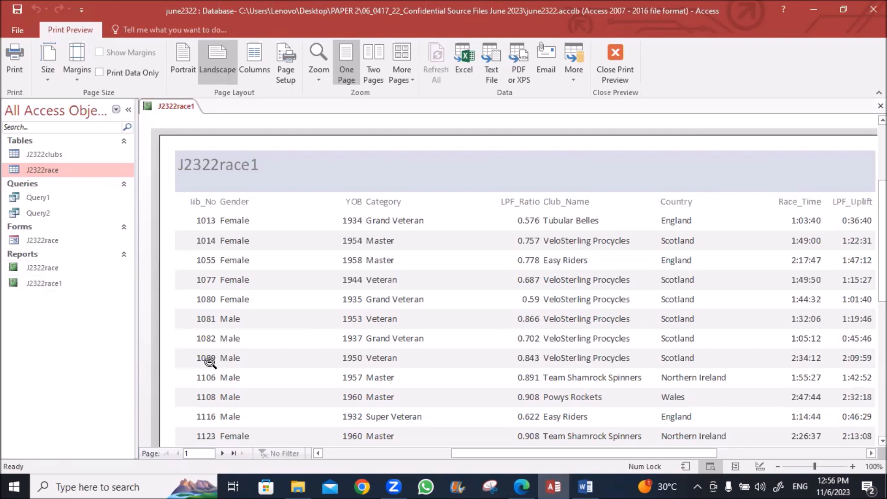
Review the exam question PDF in Edge, then return to Access
{"action": "left_click", "coordinate": [522, 487]}
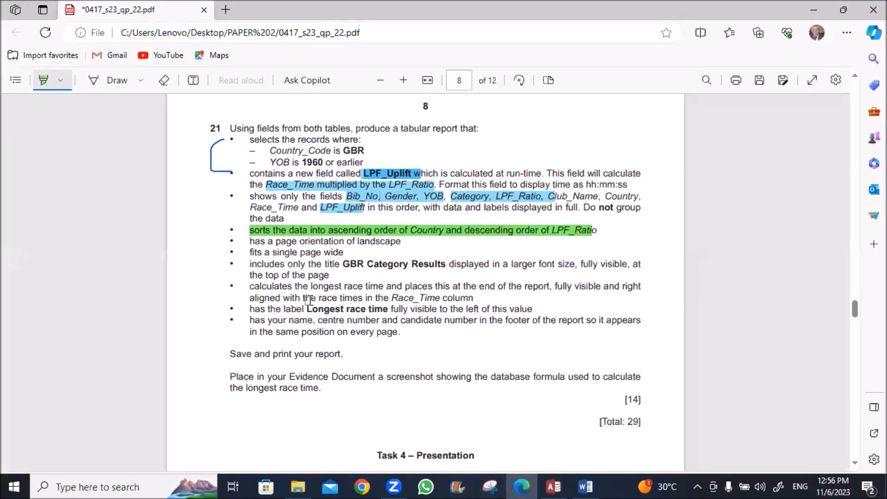
{"action": "scroll", "coordinate": [309, 299], "scroll_direction": "up", "scroll_amount": 10}
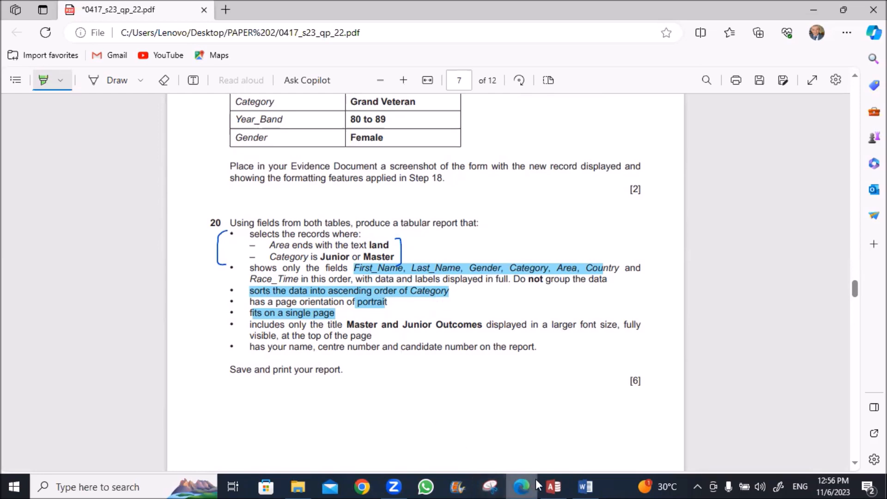
{"action": "left_click", "coordinate": [555, 484]}
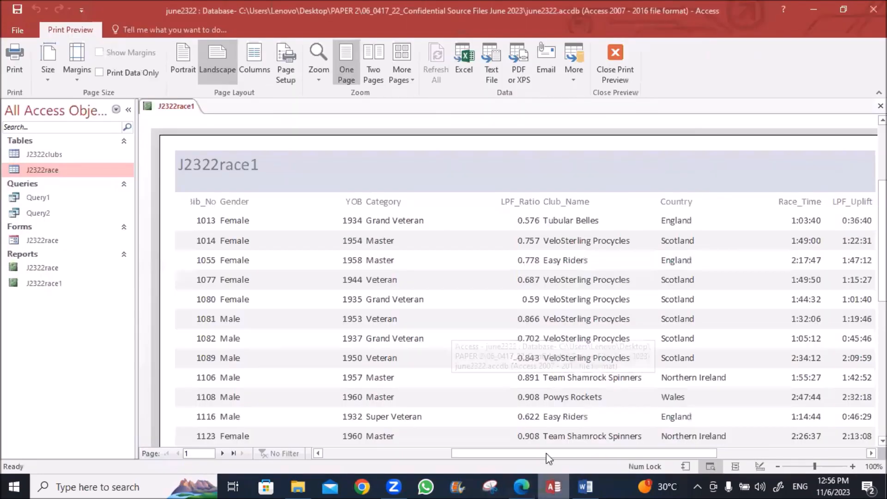
Open the J2322race1 report in Design view
{"action": "left_click", "coordinate": [39, 268]}
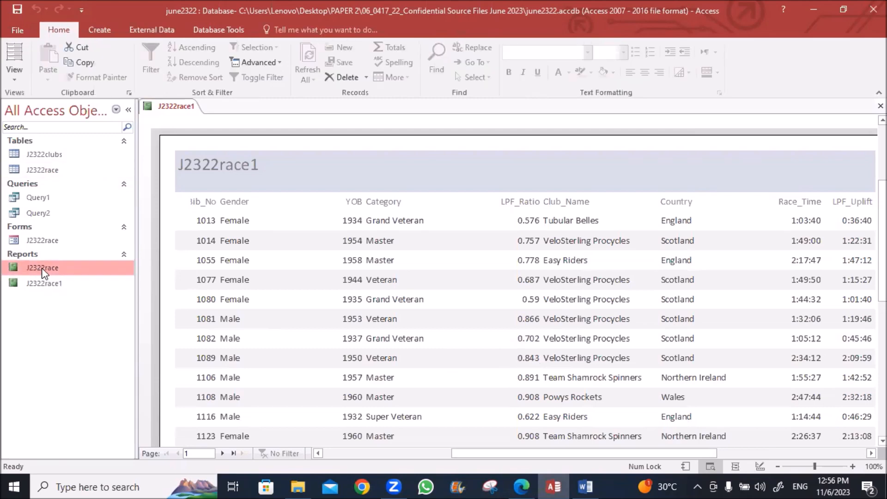
{"action": "right_click", "coordinate": [44, 273]}
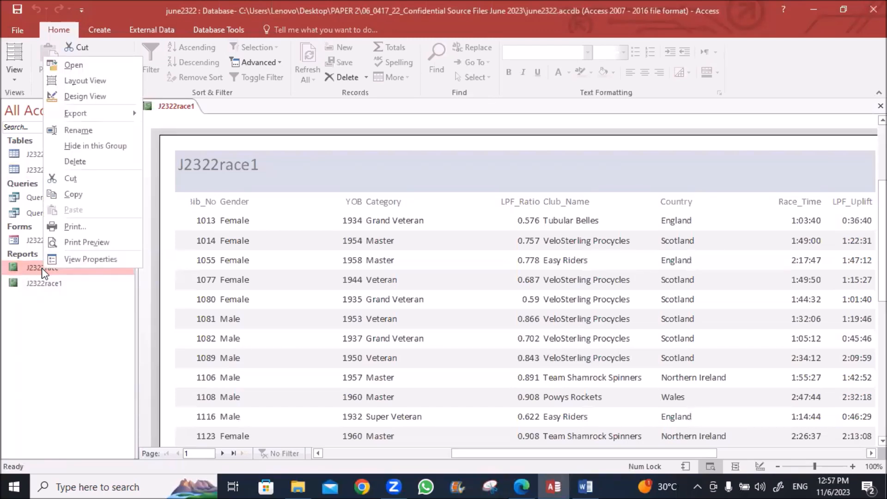
{"action": "left_click", "coordinate": [29, 268]}
{"action": "left_click", "coordinate": [52, 282]}
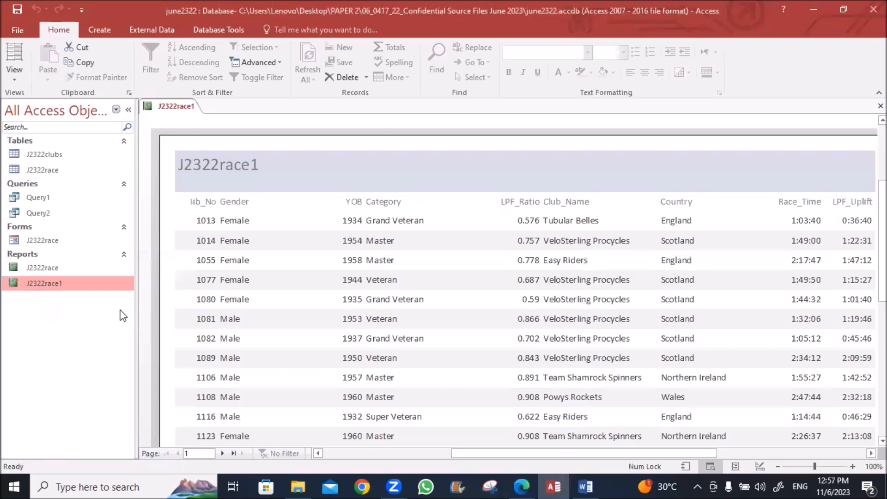
{"action": "right_click", "coordinate": [174, 106]}
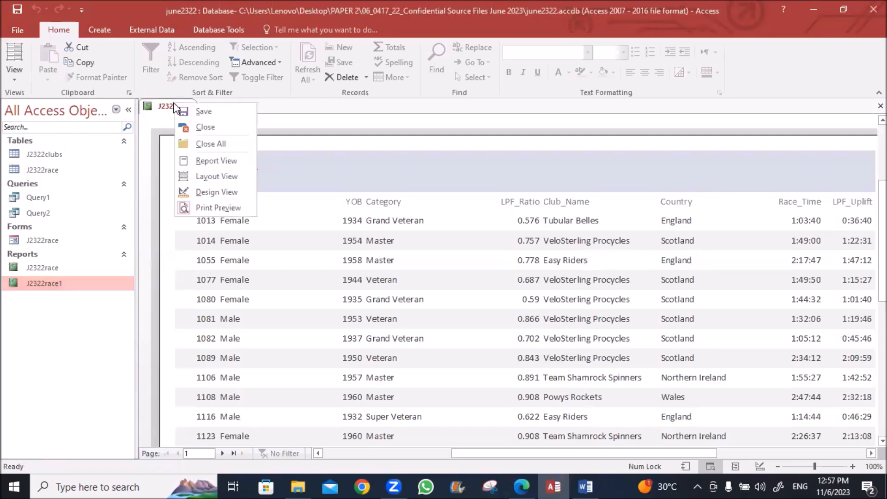
{"action": "left_click", "coordinate": [201, 194]}
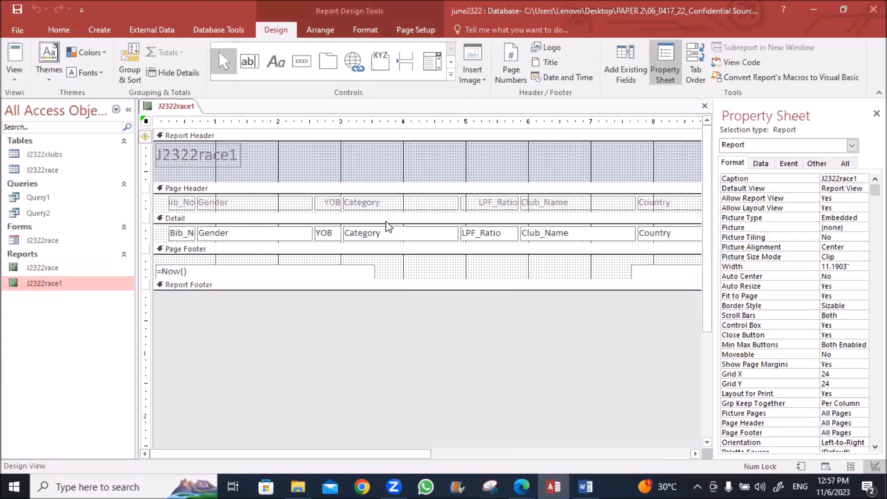
Switch J2322race1 to Layout view and make the Gender column much narrower
{"action": "right_click", "coordinate": [175, 106]}
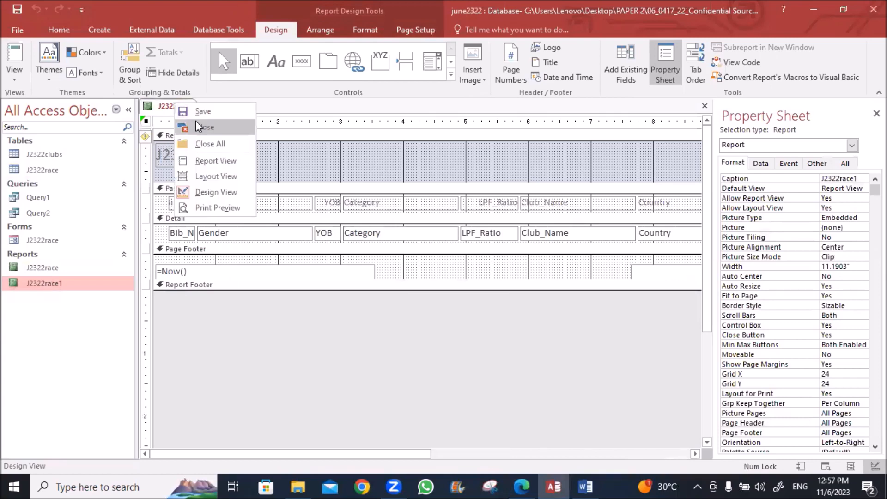
{"action": "left_click", "coordinate": [203, 178]}
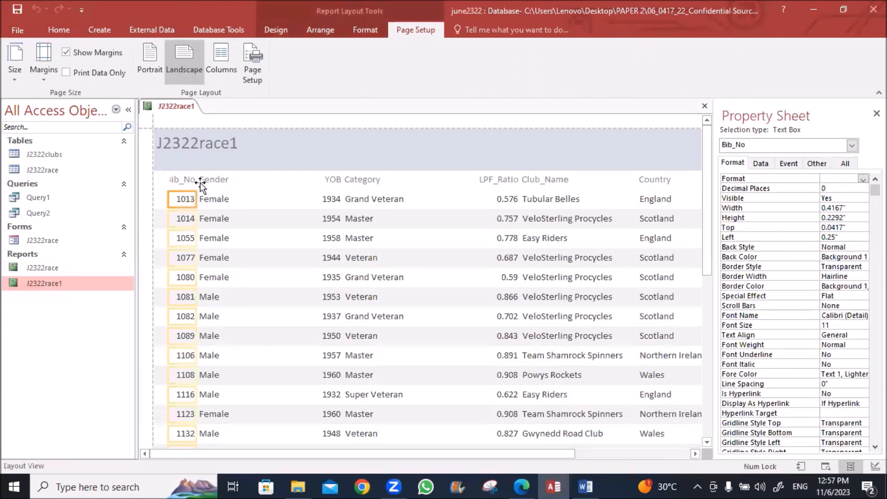
{"action": "left_click", "coordinate": [209, 181]}
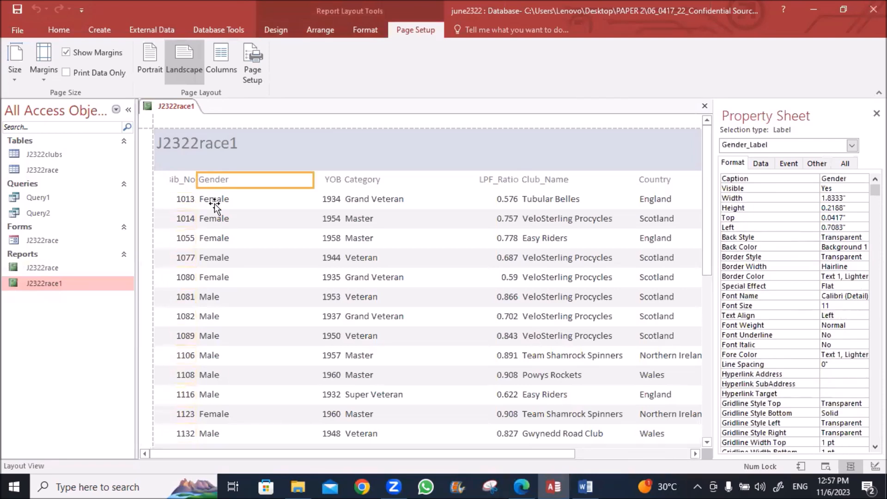
{"action": "left_click", "coordinate": [237, 203], "text": "ctrl"}
{"action": "left_click_drag", "start_coordinate": [314, 180], "coordinate": [241, 185]}
{"action": "key", "text": "Right"}
{"action": "key", "text": "Right"}
{"action": "key", "text": "Right"}
{"action": "key", "text": "Right"}
{"action": "key", "text": "Right"}
{"action": "key", "text": "Right"}
{"action": "key", "text": "Right"}
Widen Bib_No so its heading shows, and move YOB left beside Gender
{"action": "left_click", "coordinate": [182, 166]}
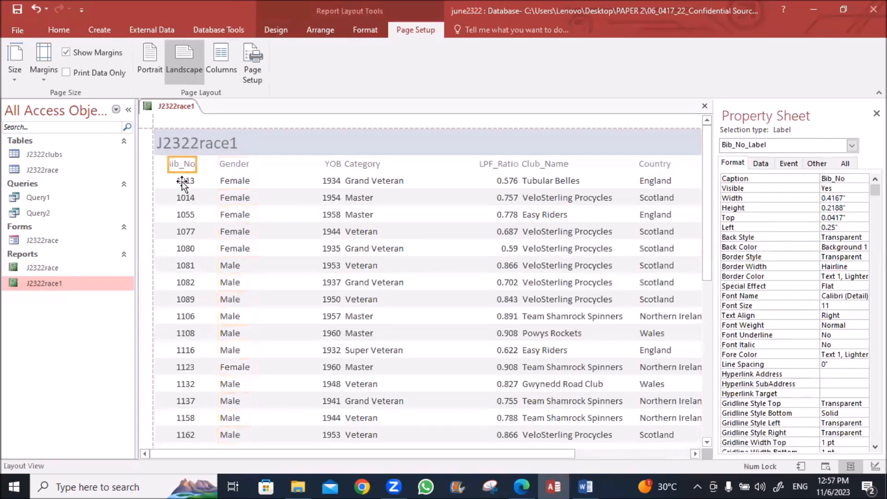
{"action": "left_click", "coordinate": [184, 184], "text": "ctrl"}
{"action": "left_click_drag", "start_coordinate": [194, 168], "coordinate": [206, 165]}
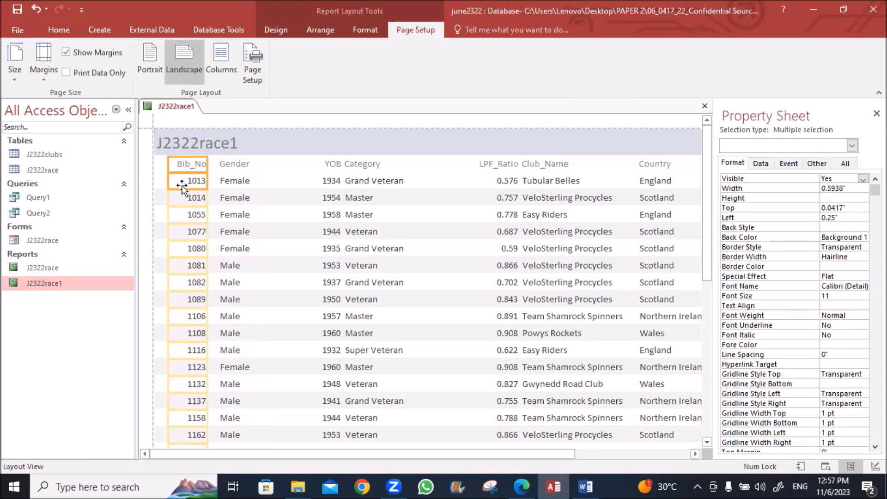
{"action": "left_click", "coordinate": [329, 165]}
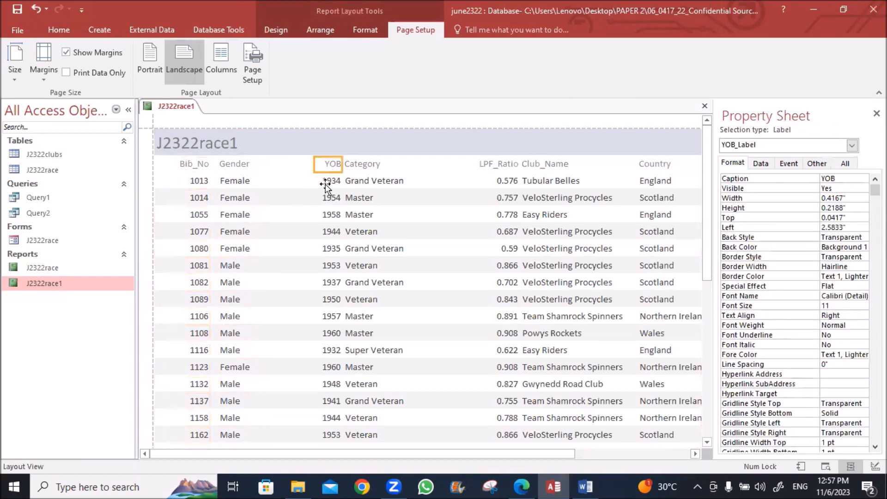
{"action": "left_click", "coordinate": [326, 186], "text": "ctrl"}
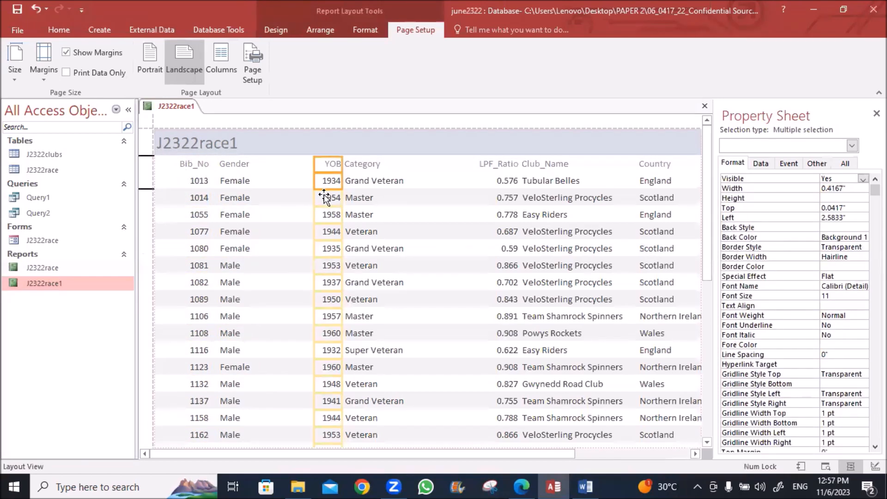
{"action": "key", "text": "Left"}
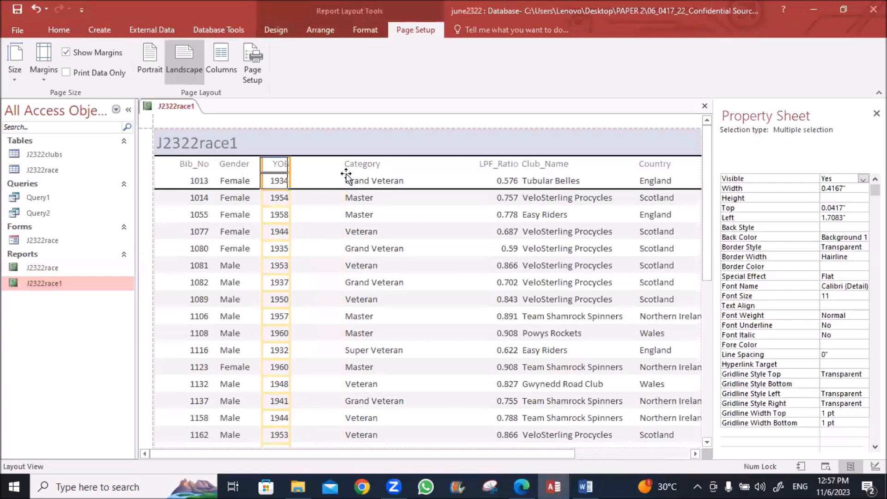
Shift Category left, then narrow LPF_Ratio and move it beside Category
{"action": "left_click", "coordinate": [357, 165]}
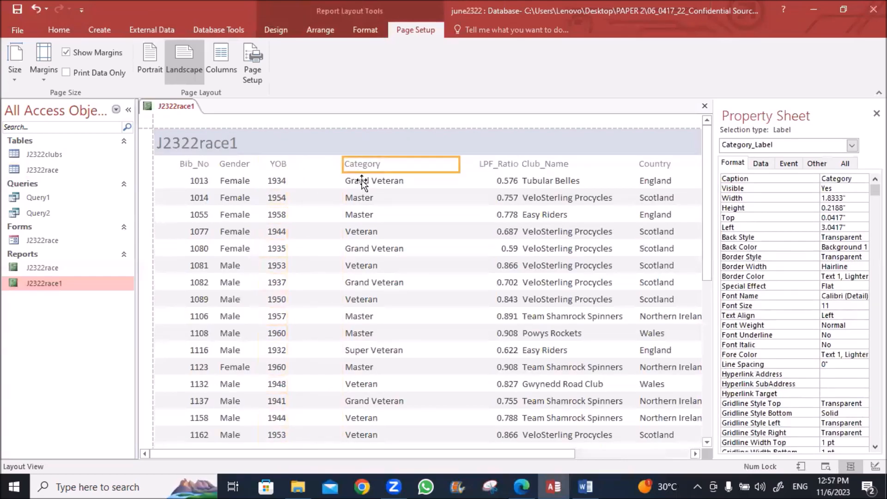
{"action": "left_click", "coordinate": [363, 182], "text": "ctrl"}
{"action": "left_click_drag", "start_coordinate": [457, 296], "coordinate": [413, 296]}
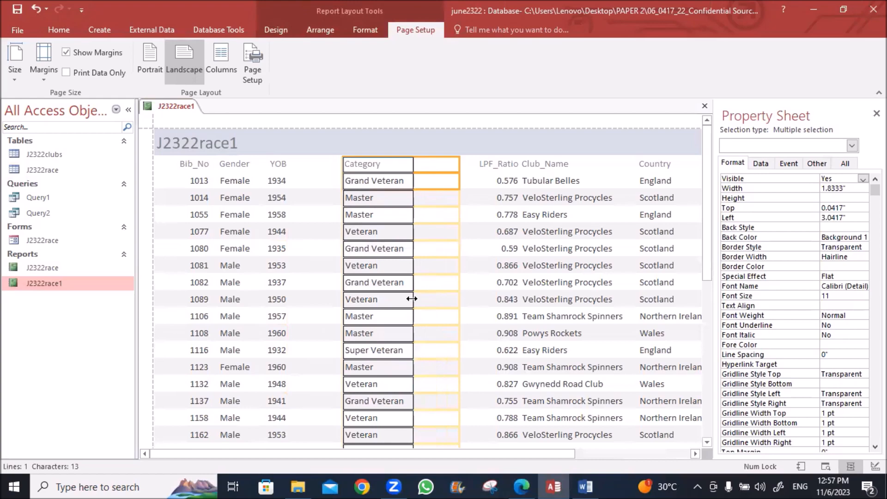
{"action": "scroll", "coordinate": [415, 322], "scroll_direction": "down", "scroll_amount": 5}
{"action": "scroll", "coordinate": [418, 326], "scroll_direction": "down", "scroll_amount": 6}
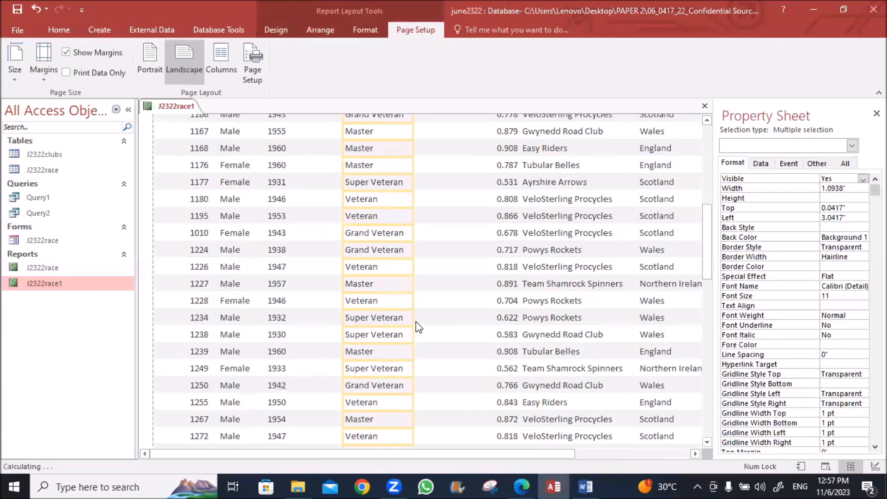
{"action": "scroll", "coordinate": [416, 321], "scroll_direction": "up", "scroll_amount": 5}
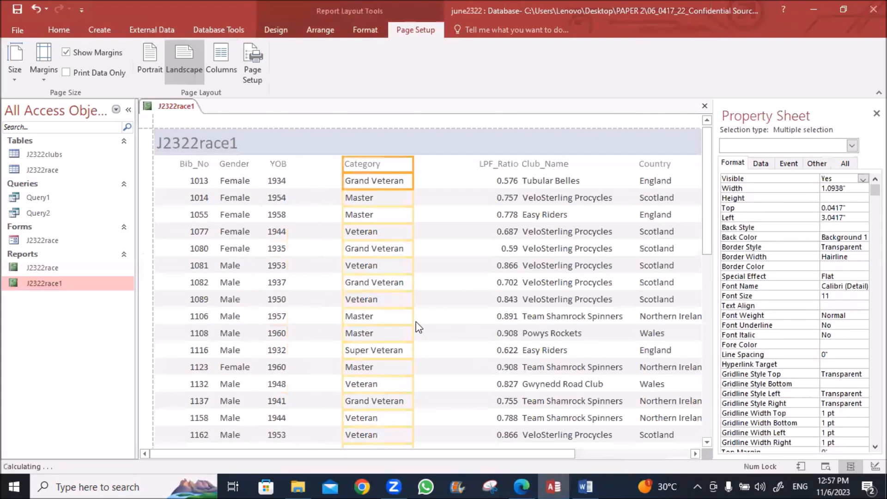
{"action": "key", "text": "Left"}
{"action": "key", "text": "Left"}
{"action": "key", "text": "Left"}
{"action": "key", "text": "Left"}
{"action": "key", "text": "Left"}
{"action": "key", "text": "Left"}
{"action": "key", "text": "Left"}
{"action": "key", "text": "Left"}
{"action": "key", "text": "Left"}
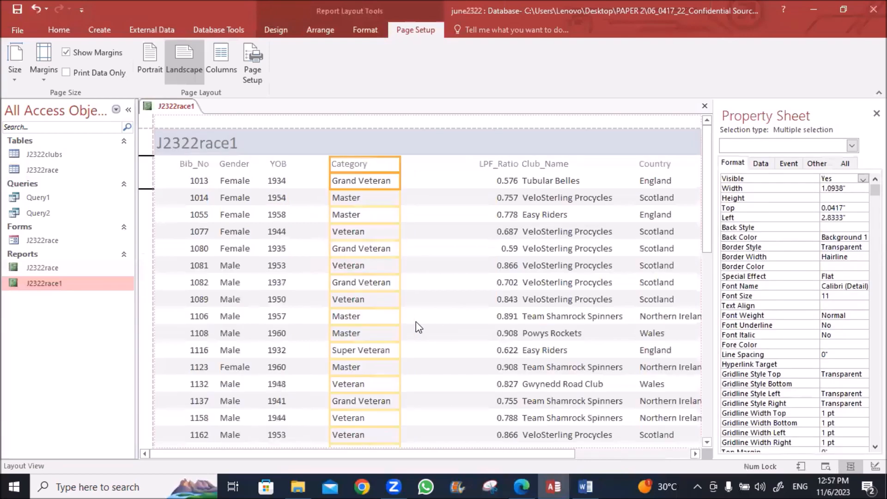
{"action": "left_click", "coordinate": [484, 171]}
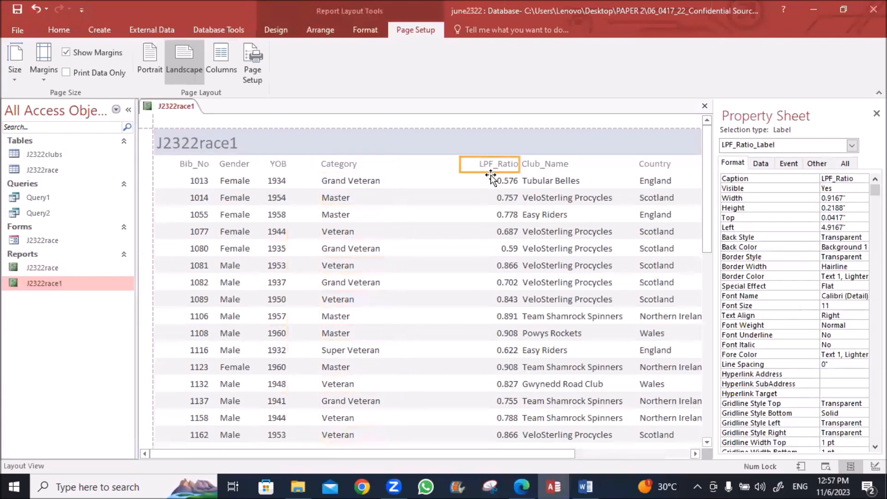
{"action": "left_click", "coordinate": [494, 180], "text": "shift"}
{"action": "left_click_drag", "start_coordinate": [461, 178], "coordinate": [472, 178]}
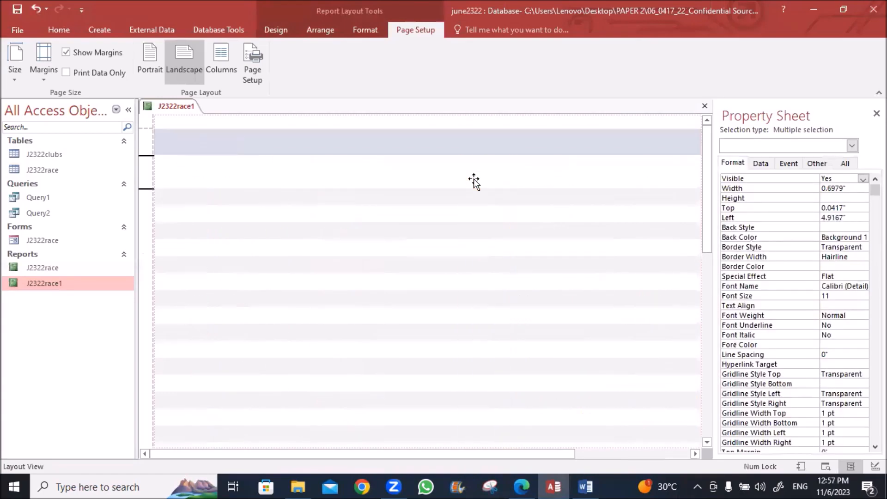
{"action": "key", "text": "Left"}
{"action": "key", "text": "Left"}
{"action": "key", "text": "Left"}
{"action": "key", "text": "Left"}
{"action": "key", "text": "Left"}
{"action": "key", "text": "Left"}
{"action": "key", "text": "Left"}
{"action": "key", "text": "Left"}
{"action": "key", "text": "Left"}
{"action": "key", "text": "Left"}
{"action": "key", "text": "Left"}
{"action": "key", "text": "Left"}
{"action": "key", "text": "Left"}
{"action": "key", "text": "Left"}
{"action": "key", "text": "Left"}
{"action": "key", "text": "Left"}
{"action": "key", "text": "Left"}
{"action": "key", "text": "Left"}
{"action": "key", "text": "Left"}
{"action": "key", "text": "Left"}
{"action": "key", "text": "Left"}
{"action": "key", "text": "Left"}
{"action": "key", "text": "Left"}
{"action": "key", "text": "Left"}
{"action": "key", "text": "Left"}
{"action": "key", "text": "Left"}
{"action": "key", "text": "Left"}
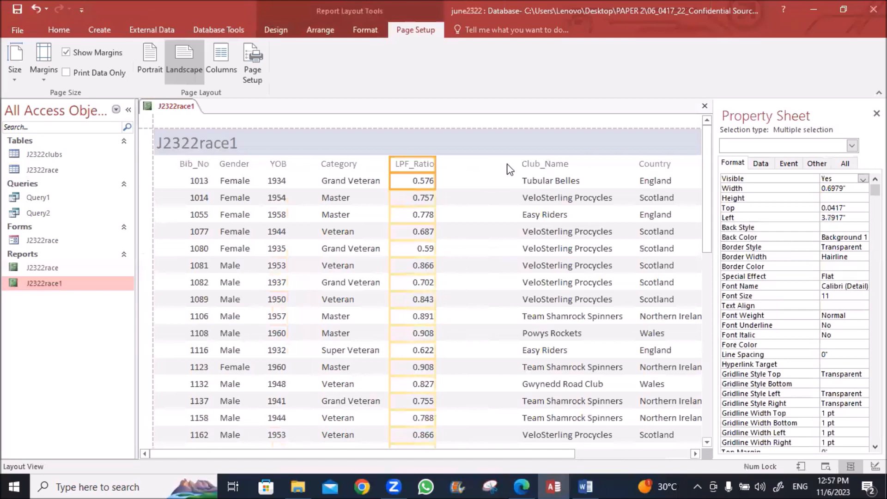
Nudge the Club_Name column three steps left, then select the Country column
{"action": "left_click", "coordinate": [523, 164]}
{"action": "left_click", "coordinate": [527, 180], "text": "shift"}
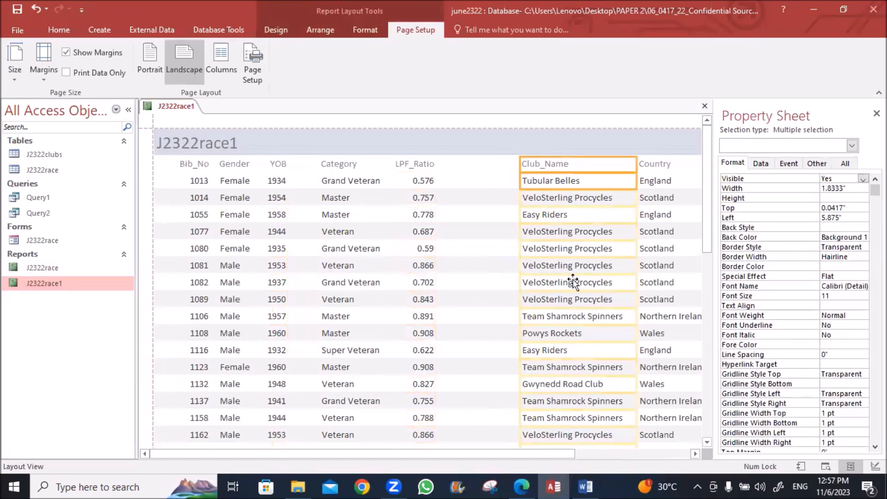
{"action": "key", "text": "Left"}
{"action": "key", "text": "Left"}
{"action": "key", "text": "Left"}
{"action": "key", "text": "Left"}
{"action": "key", "text": "Left"}
{"action": "key", "text": "Left"}
{"action": "key", "text": "Left"}
{"action": "key", "text": "Left"}
{"action": "key", "text": "Left"}
{"action": "key", "text": "Left"}
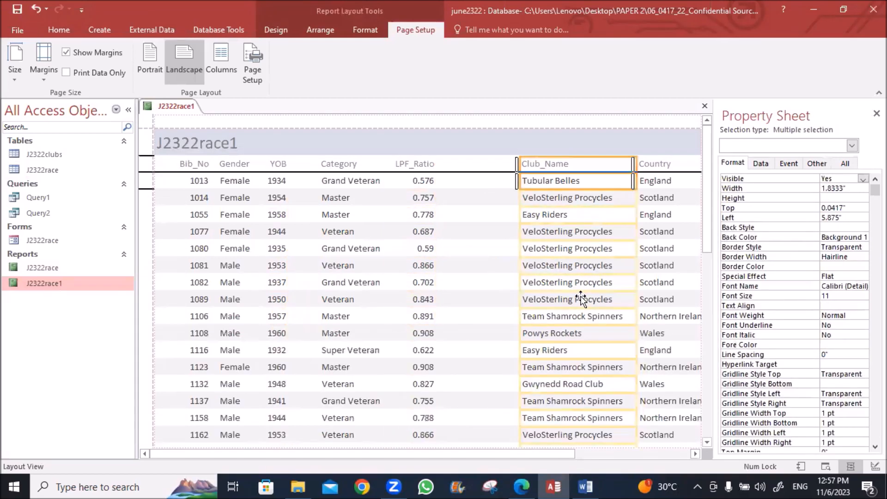
{"action": "key", "text": "Left"}
{"action": "key", "text": "Left"}
{"action": "key", "text": "Left"}
{"action": "key", "text": "Left"}
{"action": "key", "text": "Left"}
{"action": "key", "text": "Left"}
{"action": "key", "text": "Left"}
{"action": "key", "text": "Left"}
{"action": "key", "text": "Left"}
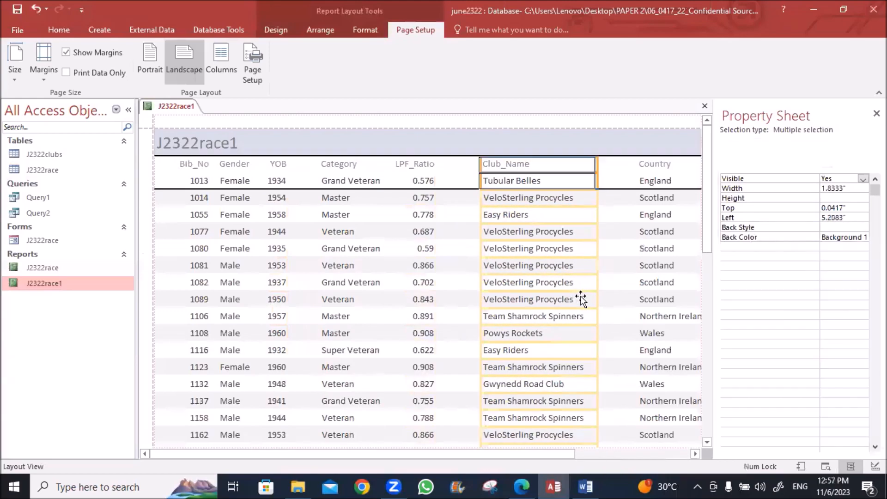
{"action": "key", "text": "Left"}
{"action": "key", "text": "Left"}
{"action": "key", "text": "Left"}
{"action": "key", "text": "Left"}
{"action": "key", "text": "Left"}
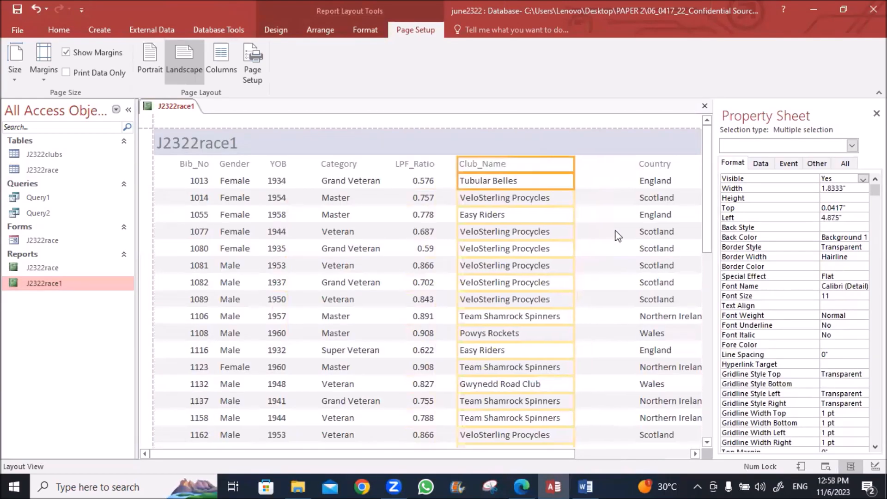
{"action": "left_click", "coordinate": [648, 166]}
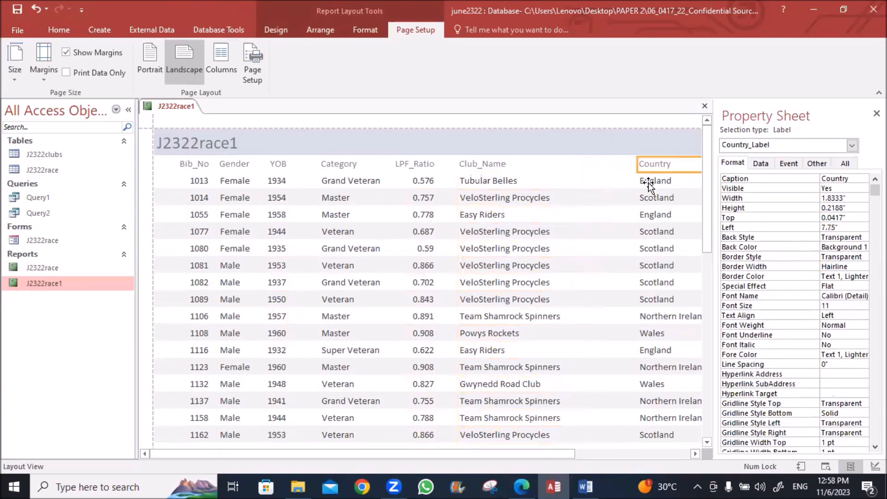
{"action": "left_click", "coordinate": [648, 182], "text": "shift"}
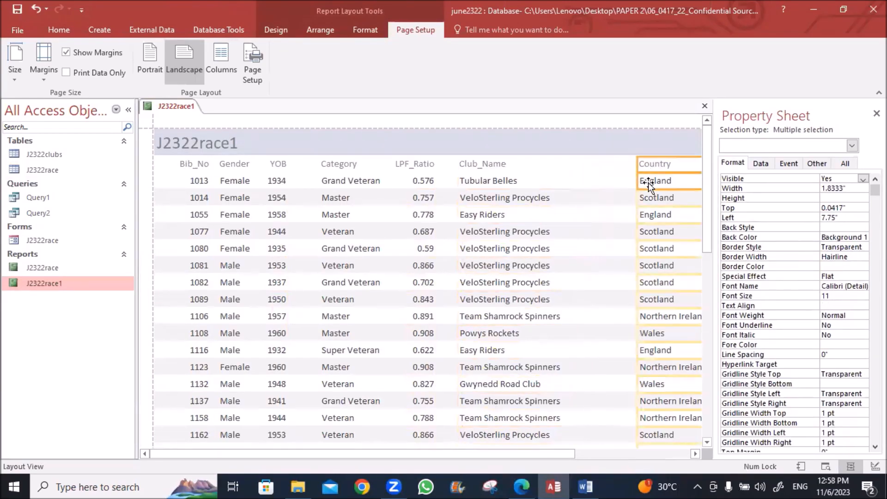
Narrow the Country column and shift it left
{"action": "left_click", "coordinate": [692, 454]}
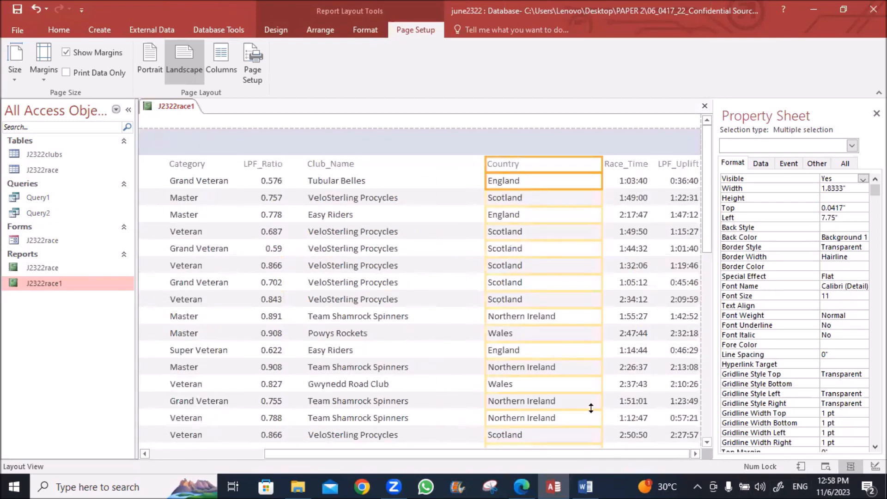
{"action": "left_click_drag", "start_coordinate": [602, 396], "coordinate": [569, 396]}
{"action": "scroll", "coordinate": [588, 408], "scroll_direction": "down", "scroll_amount": 8}
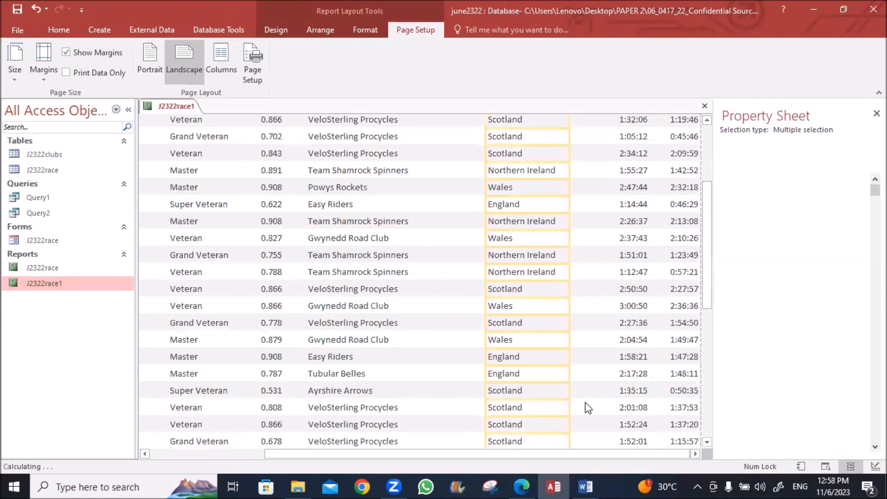
{"action": "scroll", "coordinate": [587, 407], "scroll_direction": "down", "scroll_amount": 3}
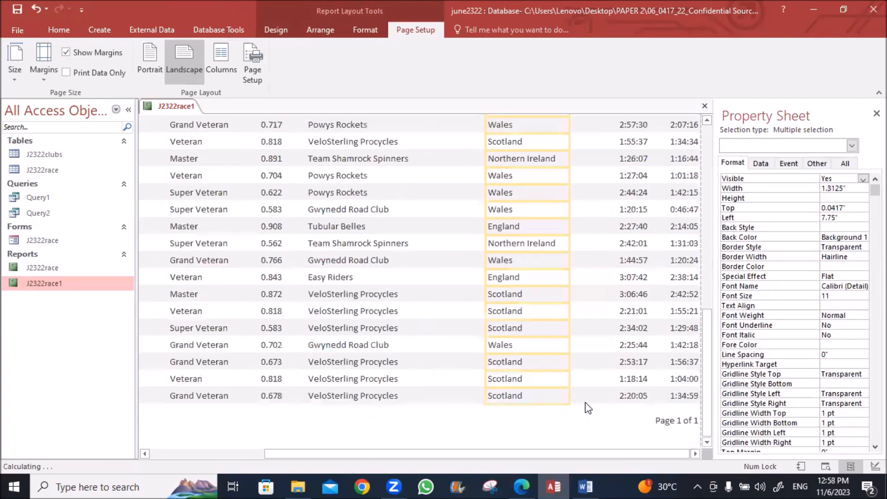
{"action": "scroll", "coordinate": [588, 408], "scroll_direction": "up", "scroll_amount": 8}
{"action": "scroll", "coordinate": [588, 408], "scroll_direction": "up", "scroll_amount": 3}
{"action": "key", "text": "Left"}
{"action": "key", "text": "Left"}
{"action": "key", "text": "Left"}
{"action": "key", "text": "Left"}
{"action": "key", "text": "Left"}
{"action": "key", "text": "Left"}
{"action": "key", "text": "Left"}
Move the Race_Time and LPF_Uplift columns left to close the gaps
{"action": "left_click", "coordinate": [616, 167]}
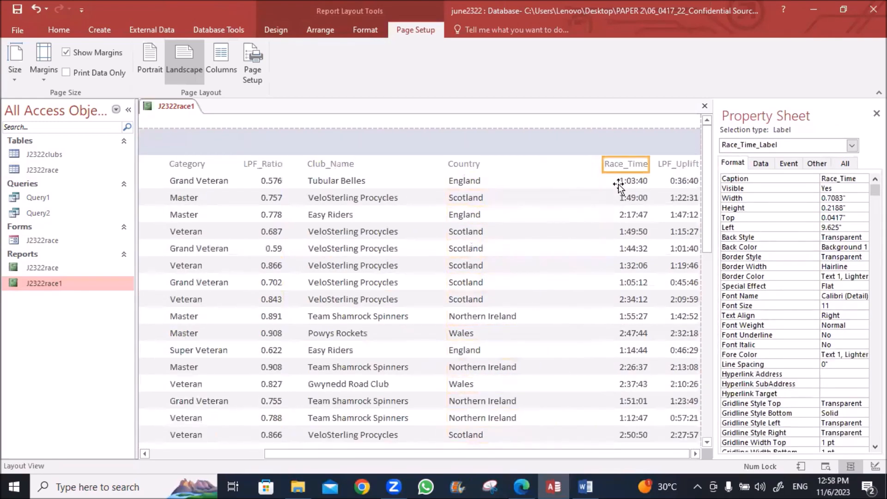
{"action": "left_click", "coordinate": [618, 183], "text": "shift"}
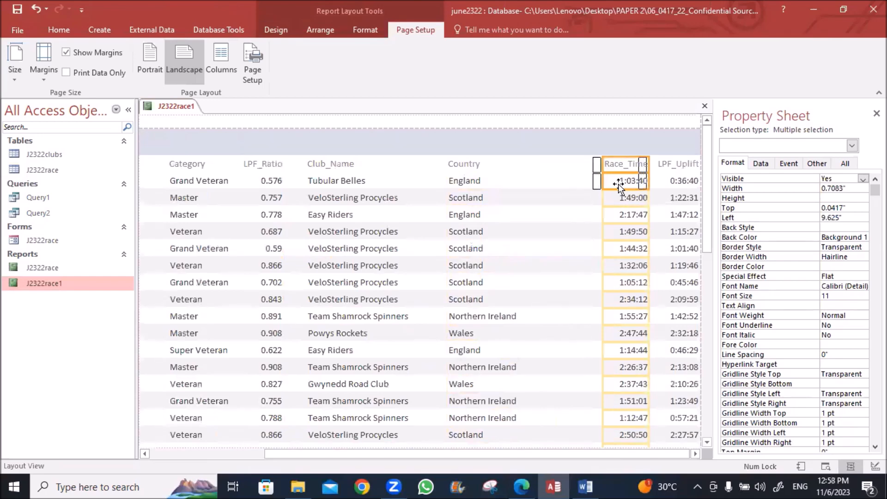
{"action": "key", "text": "Left"}
{"action": "key", "text": "Left"}
{"action": "key", "text": "Left"}
{"action": "key", "text": "Left"}
{"action": "key", "text": "Left"}
{"action": "key", "text": "Left"}
{"action": "key", "text": "Left"}
{"action": "key", "text": "Left"}
{"action": "key", "text": "Left"}
{"action": "key", "text": "Left"}
{"action": "key", "text": "Left"}
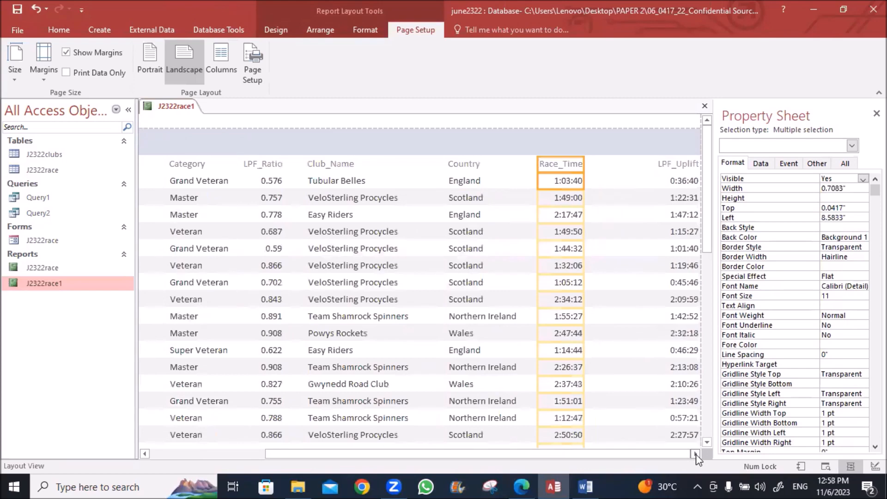
{"action": "left_click", "coordinate": [687, 165]}
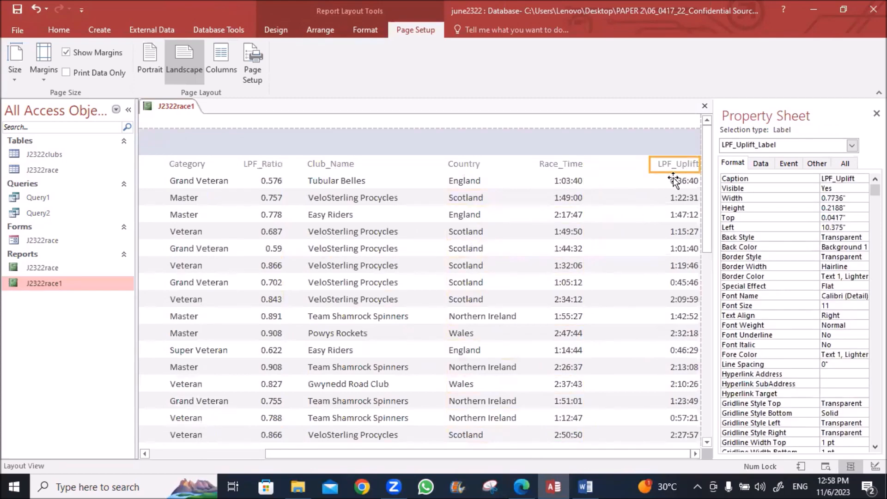
{"action": "left_click", "coordinate": [673, 180], "text": "shift"}
{"action": "key", "text": "Left"}
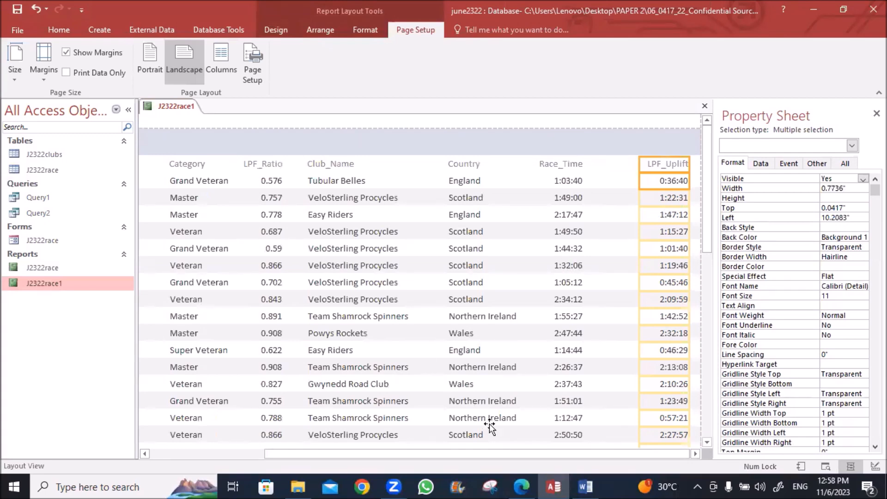
{"action": "left_click_drag", "start_coordinate": [495, 461], "coordinate": [396, 459]}
Switch J2322race1 to Design View and open the Group & Sort pane
{"action": "left_click", "coordinate": [175, 109]}
{"action": "right_click", "coordinate": [174, 108]}
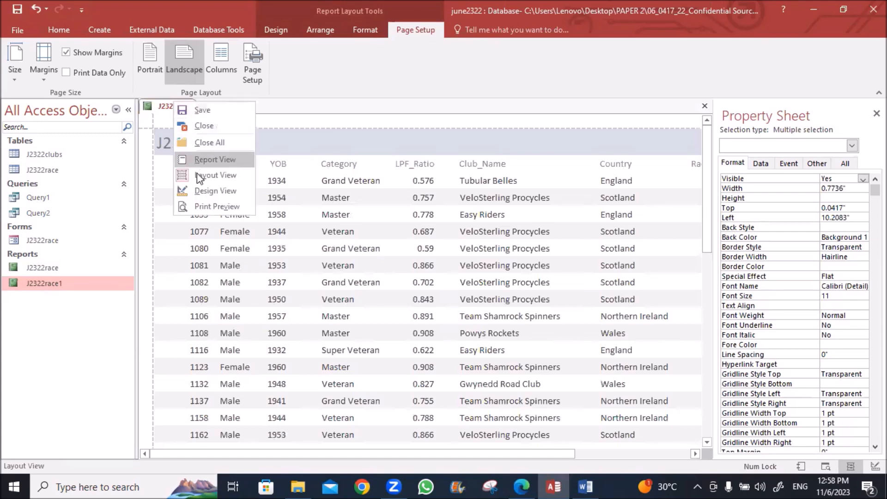
{"action": "left_click", "coordinate": [210, 190]}
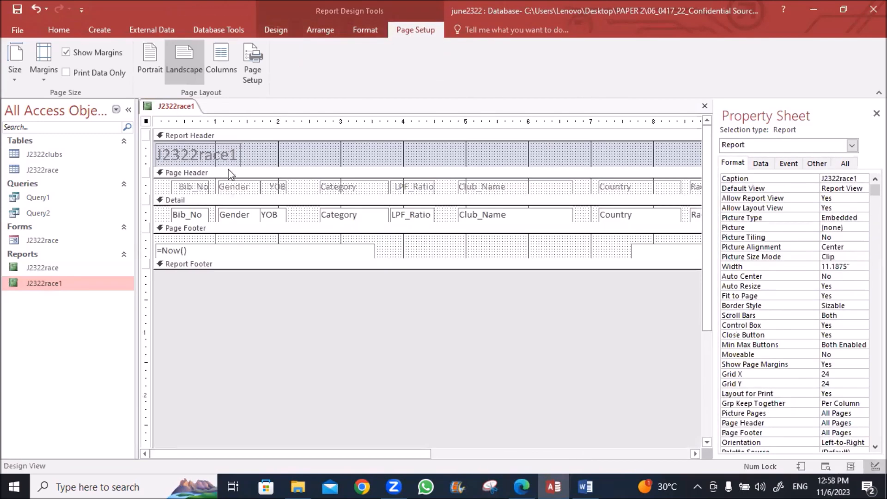
{"action": "left_click", "coordinate": [276, 30]}
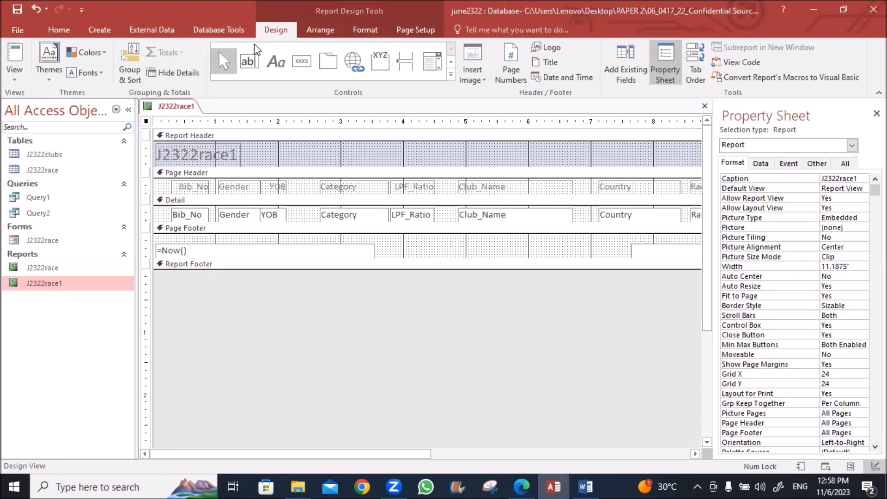
{"action": "left_click", "coordinate": [130, 70]}
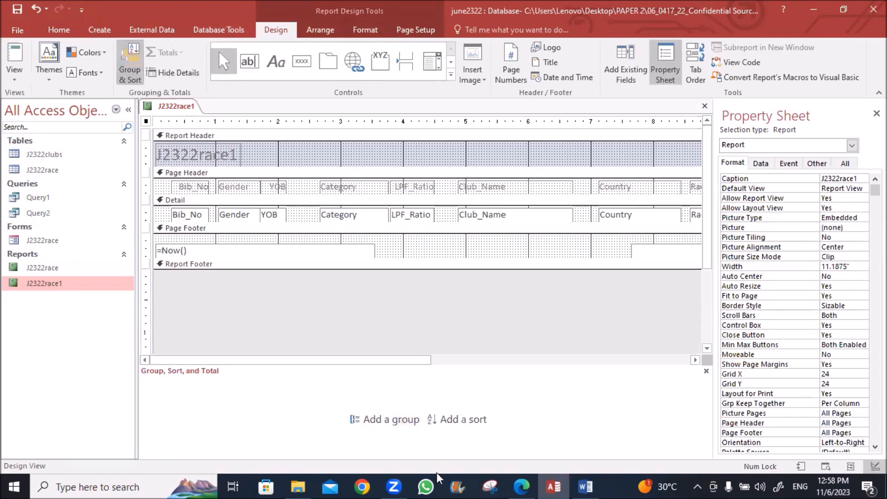
Check the exam question PDF, then return to the report design
{"action": "left_click", "coordinate": [522, 486]}
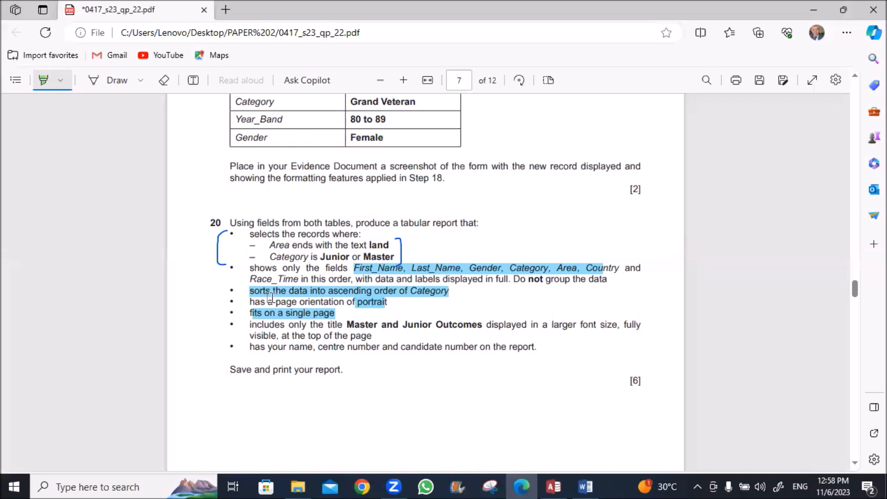
{"action": "scroll", "coordinate": [271, 298], "scroll_direction": "down", "scroll_amount": 10}
{"action": "scroll", "coordinate": [272, 293], "scroll_direction": "up", "scroll_amount": 2}
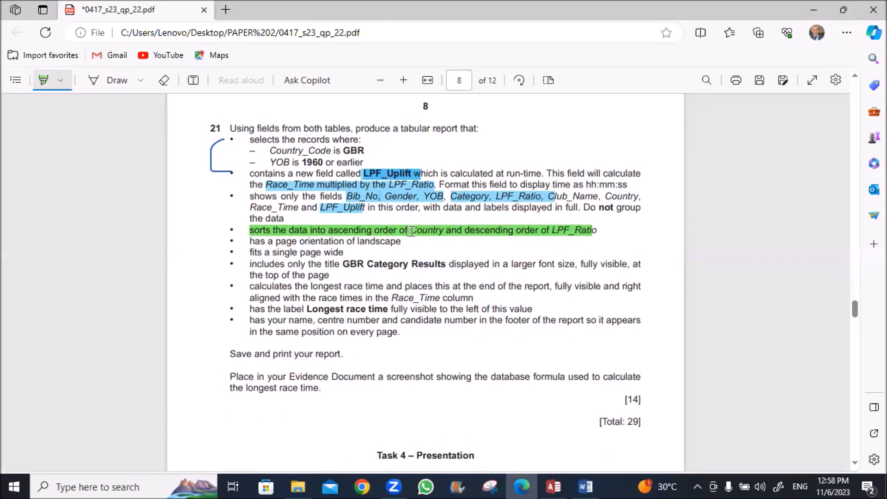
{"action": "left_click", "coordinate": [552, 486]}
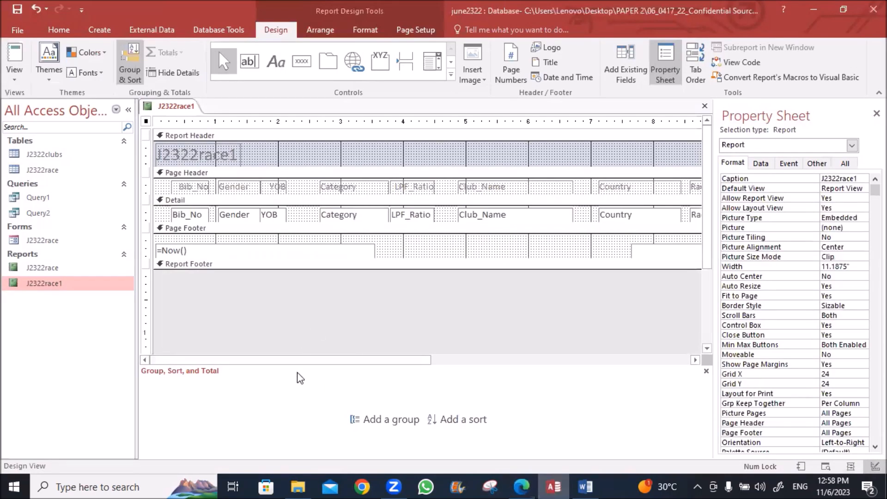
Add a Country sort from A to Z, rechecking the requirement in the PDF
{"action": "left_click", "coordinate": [464, 420]}
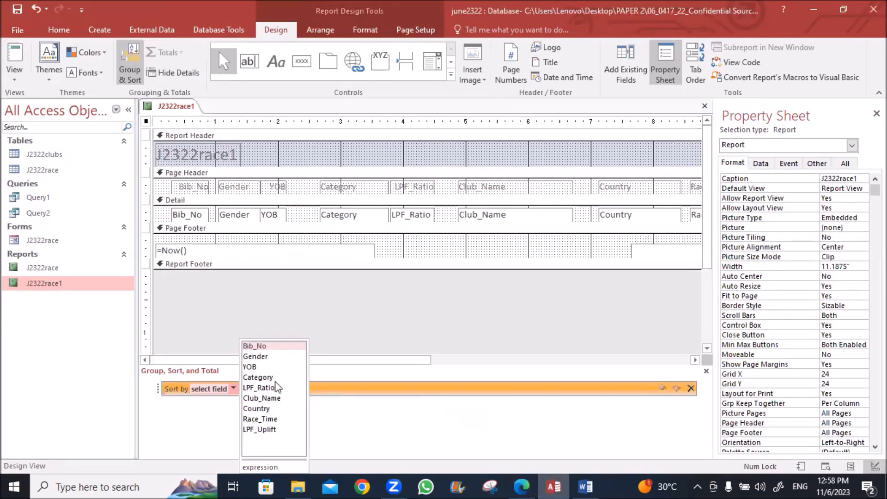
{"action": "left_click", "coordinate": [258, 408]}
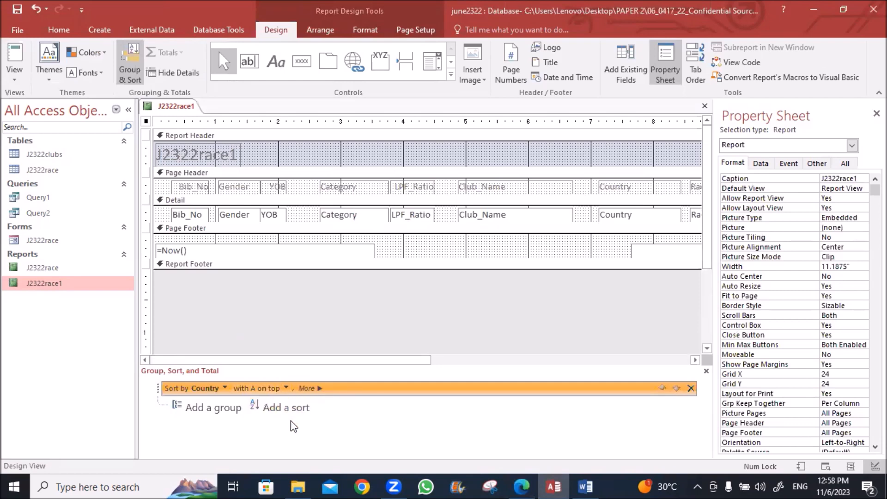
{"action": "left_click", "coordinate": [521, 486]}
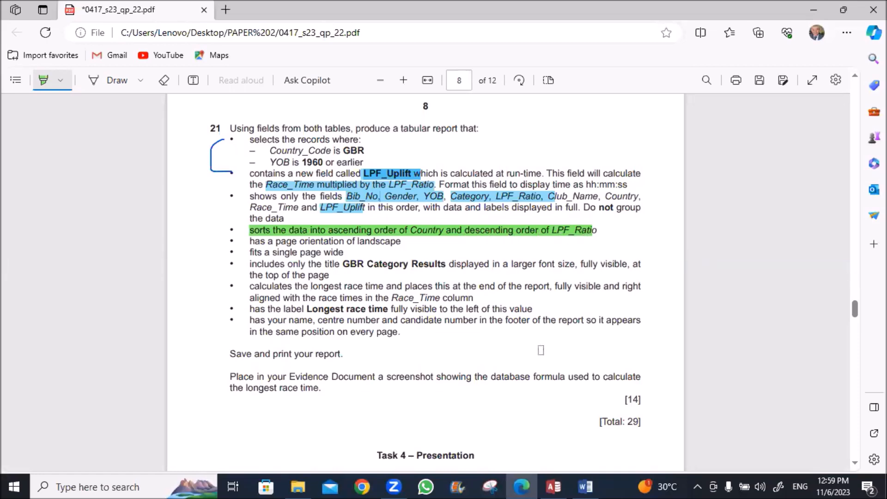
{"action": "left_click", "coordinate": [554, 487]}
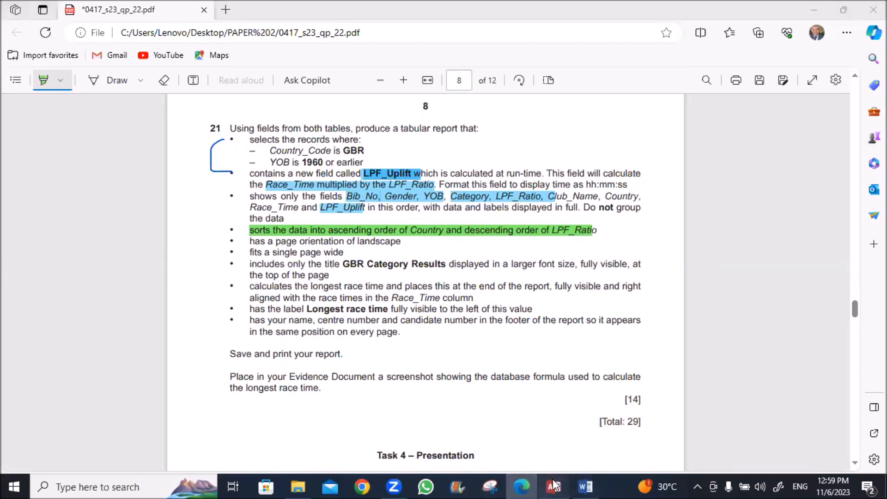
Add a second sort on LPF_Ratio from largest to smallest
{"action": "left_click", "coordinate": [289, 410]}
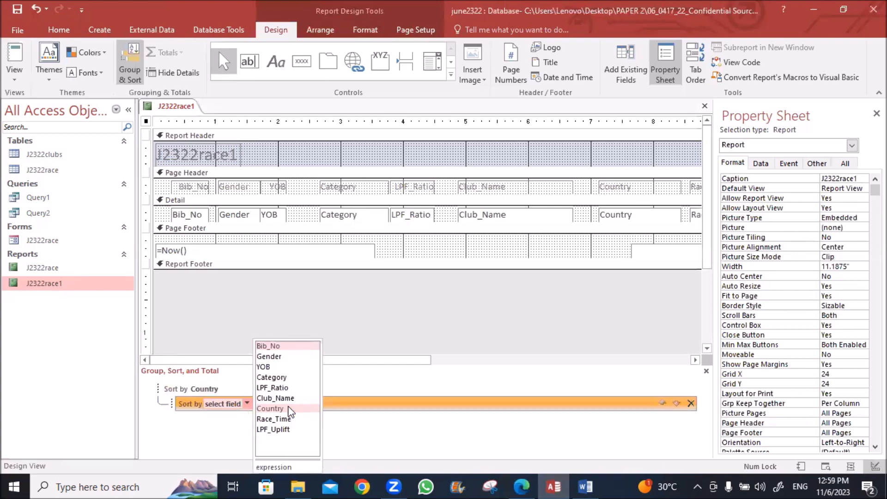
{"action": "left_click", "coordinate": [284, 387]}
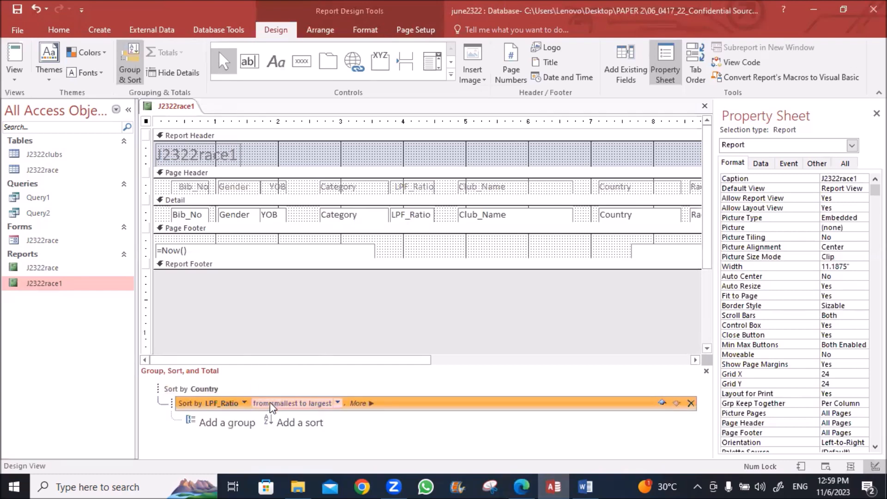
{"action": "left_click", "coordinate": [337, 403]}
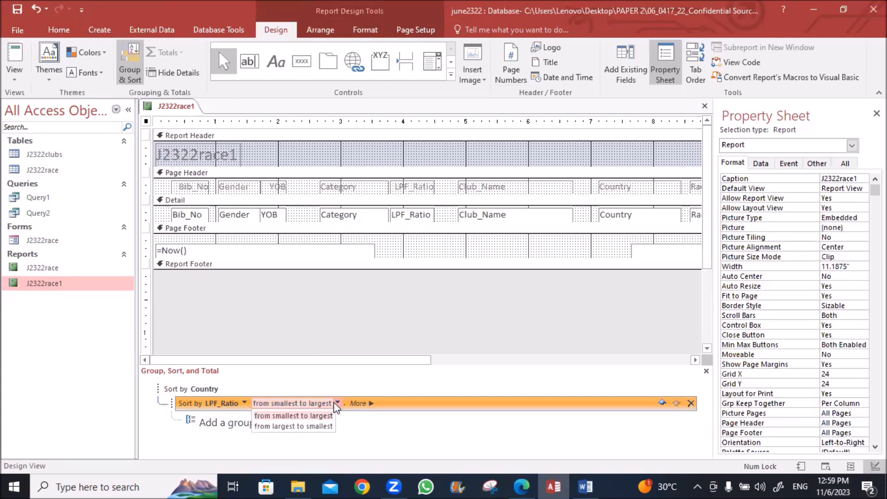
{"action": "left_click", "coordinate": [301, 426]}
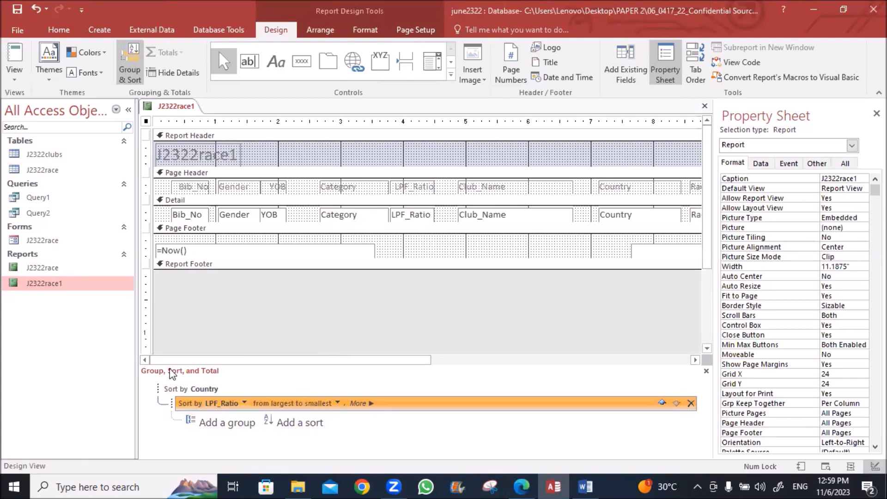
{"action": "left_click", "coordinate": [294, 309]}
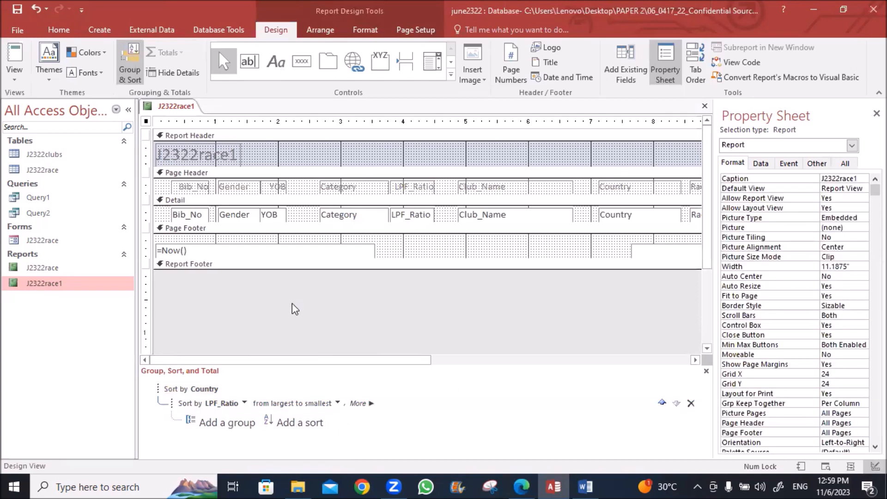
{"action": "right_click", "coordinate": [184, 106]}
Save J2322race1 and display it in Report View
{"action": "left_click", "coordinate": [192, 111]}
{"action": "right_click", "coordinate": [173, 104]}
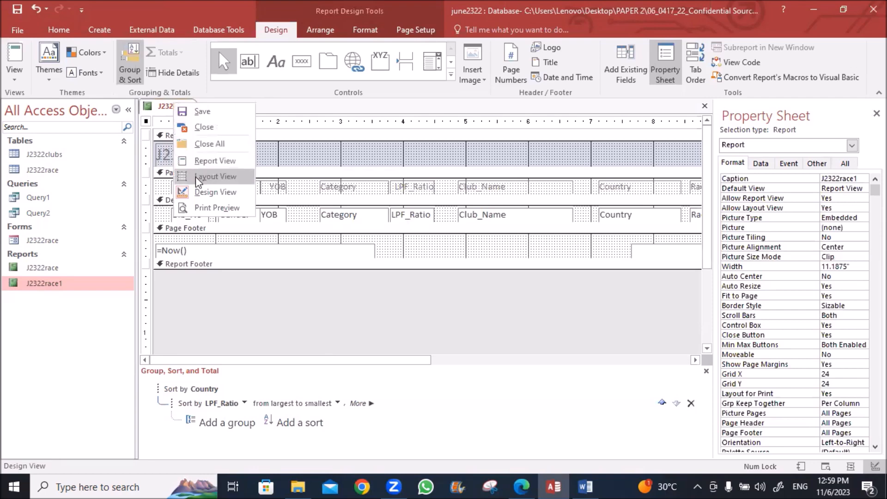
{"action": "left_click", "coordinate": [196, 161]}
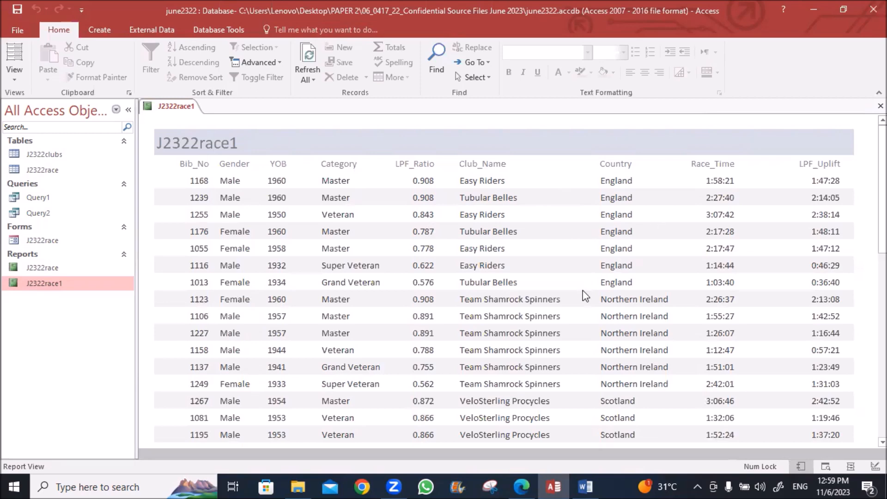
Open J2322race1 in Design View and bring the exam question paper back up
{"action": "right_click", "coordinate": [183, 112]}
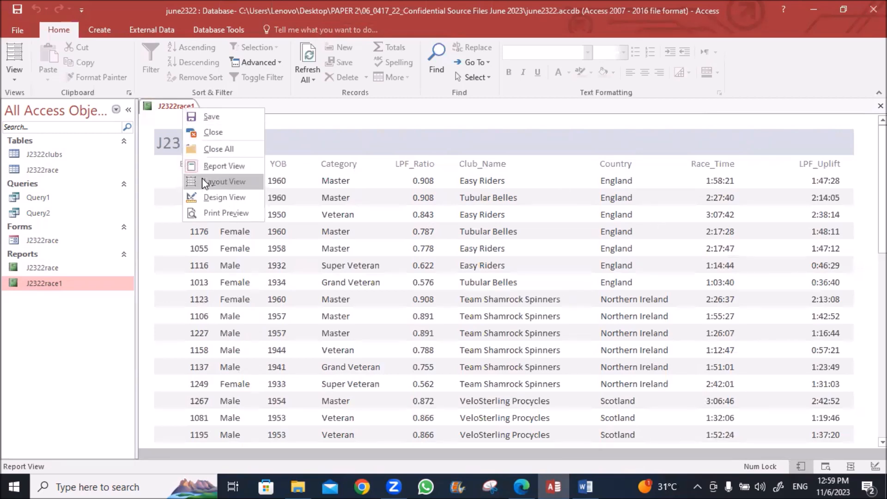
{"action": "left_click", "coordinate": [203, 201]}
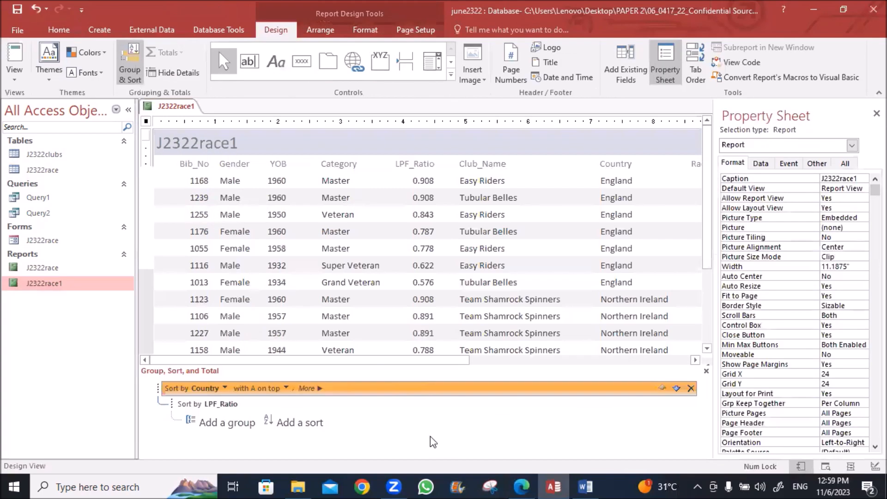
{"action": "left_click", "coordinate": [522, 487]}
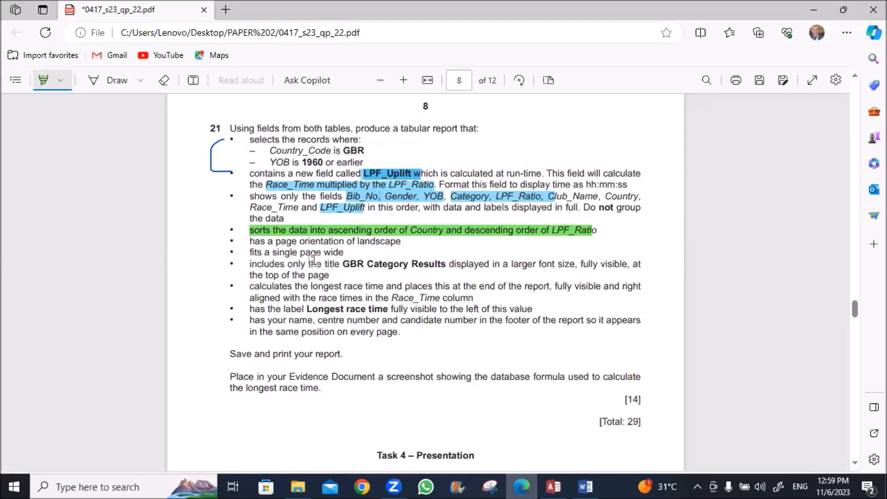
Select the required title 'GBR Category Results' in the question, then return to Access
{"action": "key", "text": "Escape"}
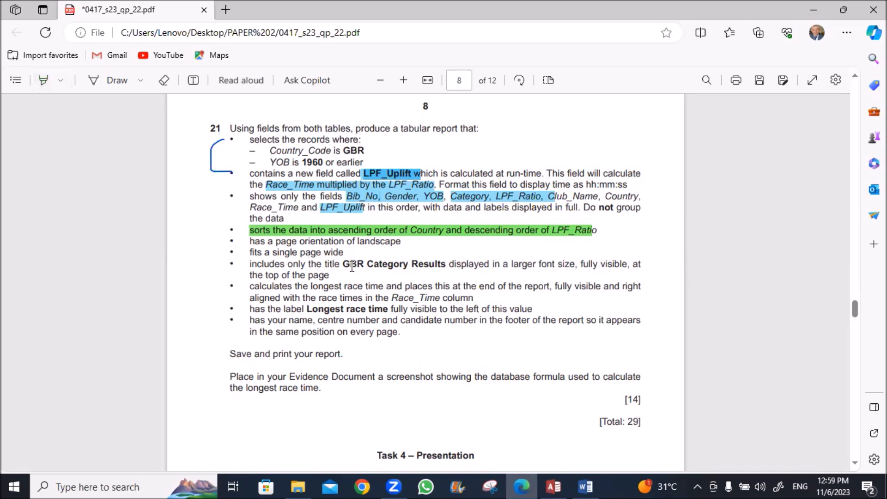
{"action": "left_click_drag", "start_coordinate": [342, 264], "coordinate": [445, 270]}
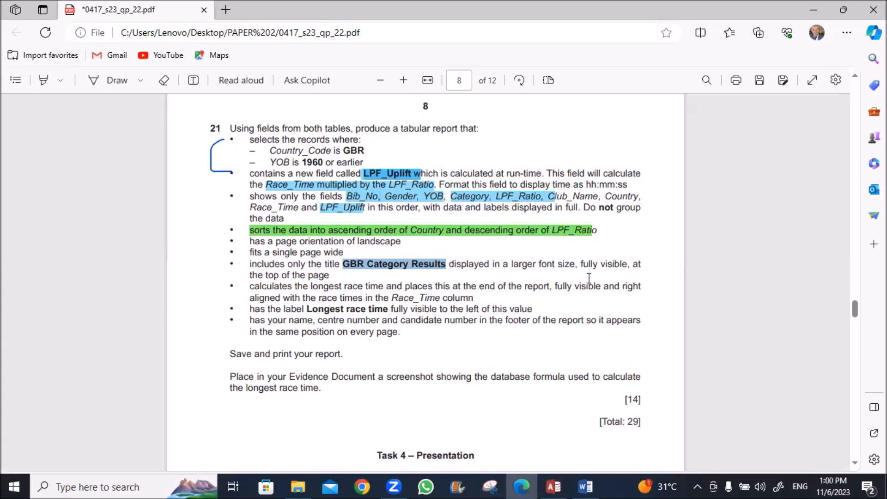
{"action": "key", "text": "alt+Tab"}
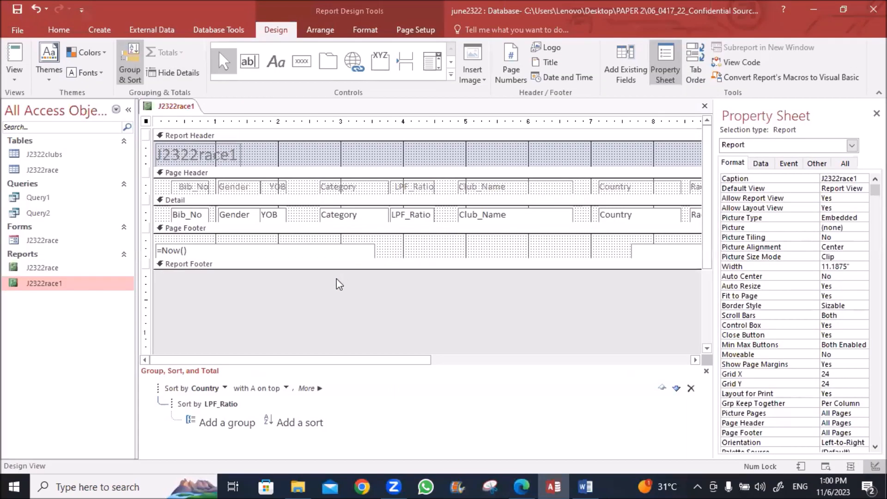
Change the report title label to 'GBR Category Results', correcting the typo
{"action": "left_click", "coordinate": [201, 151]}
{"action": "double_click", "coordinate": [194, 154]}
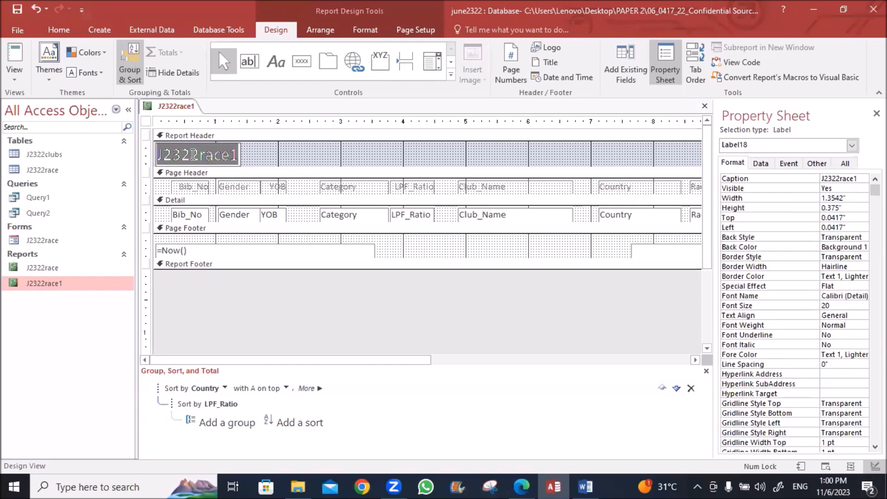
{"action": "type", "text": "GBR Eategory Results"}
{"action": "left_click", "coordinate": [199, 154]}
{"action": "key", "text": "BackSpace"}
{"action": "type", "text": "C"}
{"action": "left_click", "coordinate": [334, 154]}
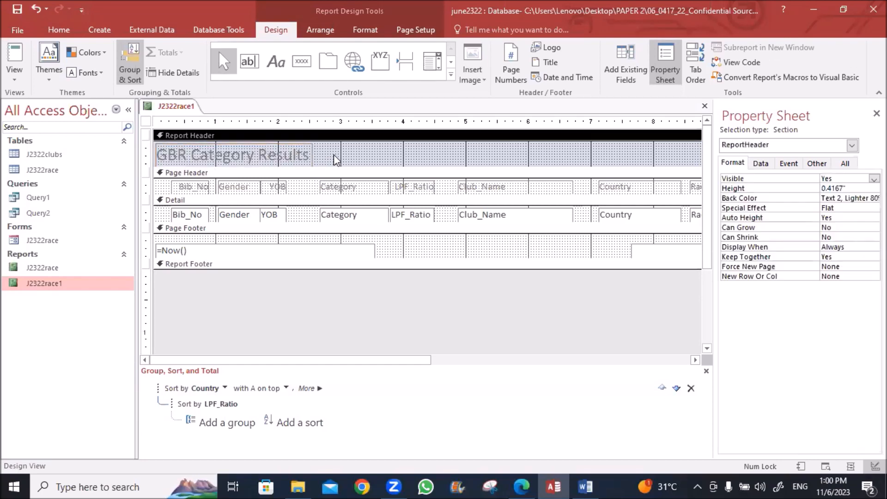
Widen the title, make it black 22-point text, and make the report header slightly taller
{"action": "left_click", "coordinate": [306, 159]}
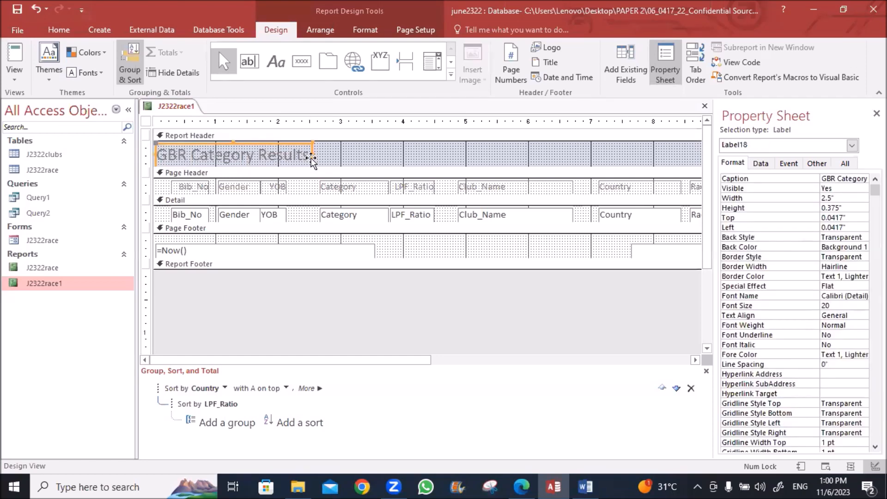
{"action": "left_click_drag", "start_coordinate": [311, 157], "coordinate": [326, 158]}
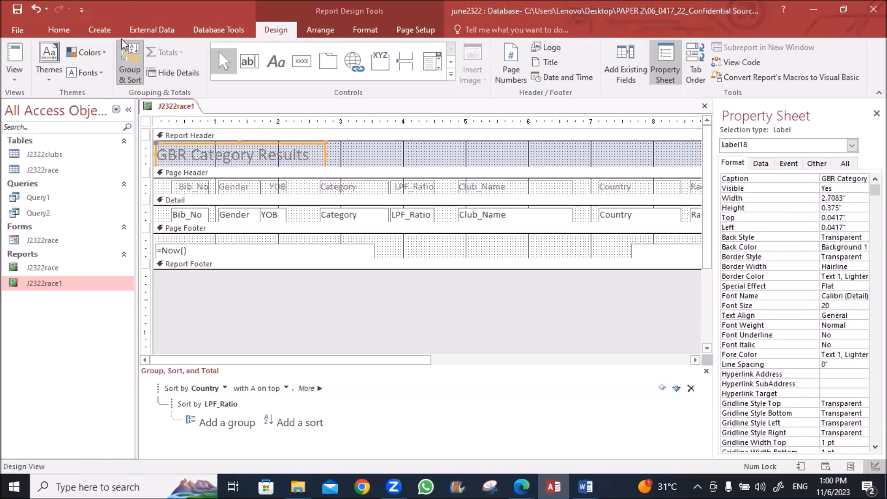
{"action": "left_click", "coordinate": [56, 30]}
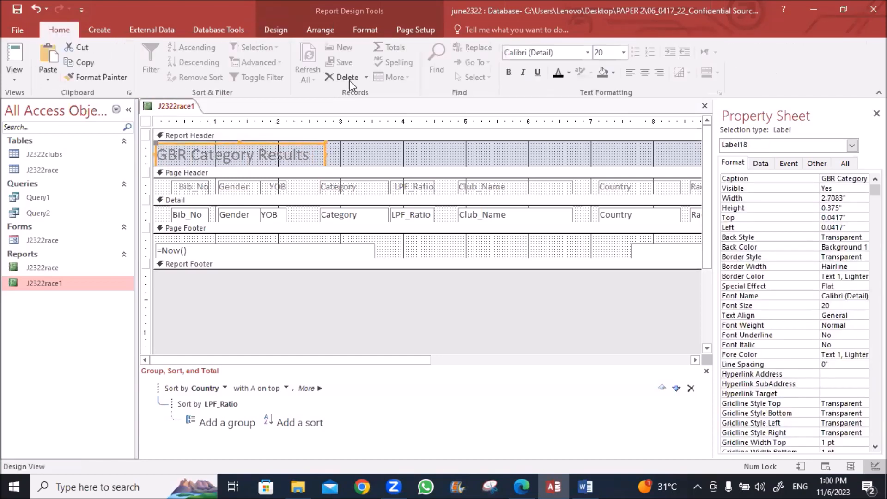
{"action": "left_click", "coordinate": [558, 72]}
{"action": "left_click", "coordinate": [625, 51]}
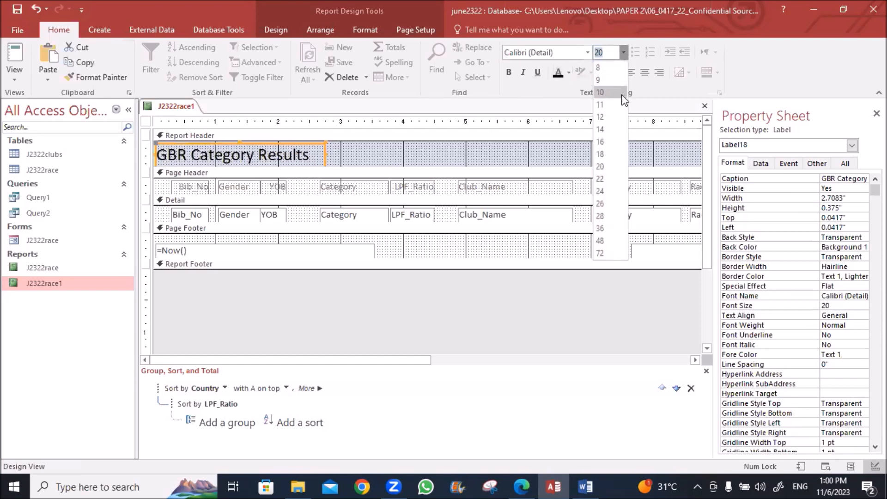
{"action": "left_click", "coordinate": [607, 182]}
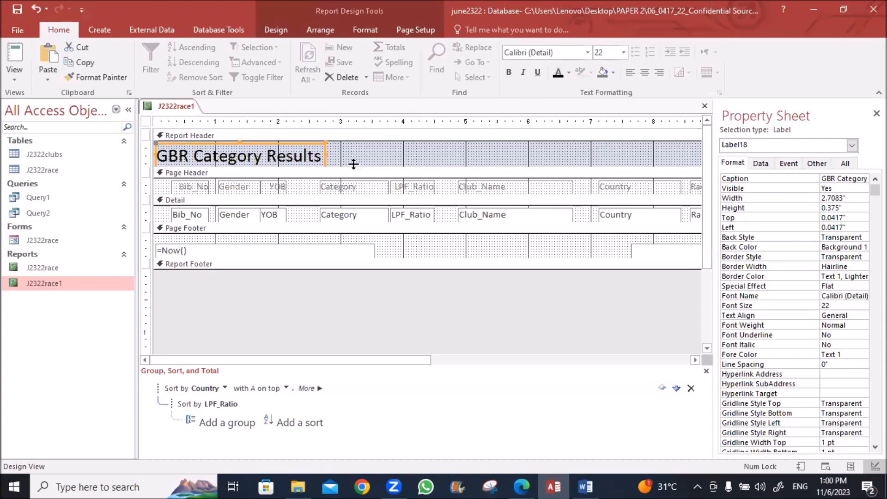
{"action": "left_click_drag", "start_coordinate": [354, 169], "coordinate": [314, 165]}
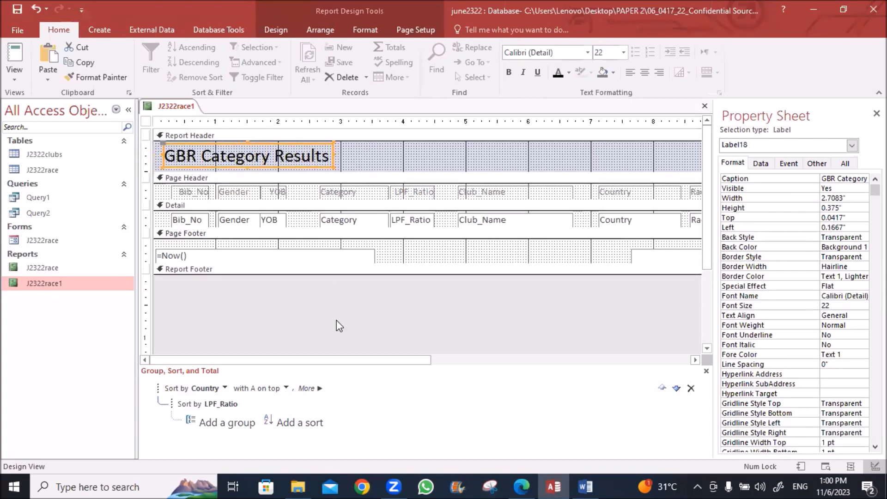
{"action": "left_click", "coordinate": [246, 255]}
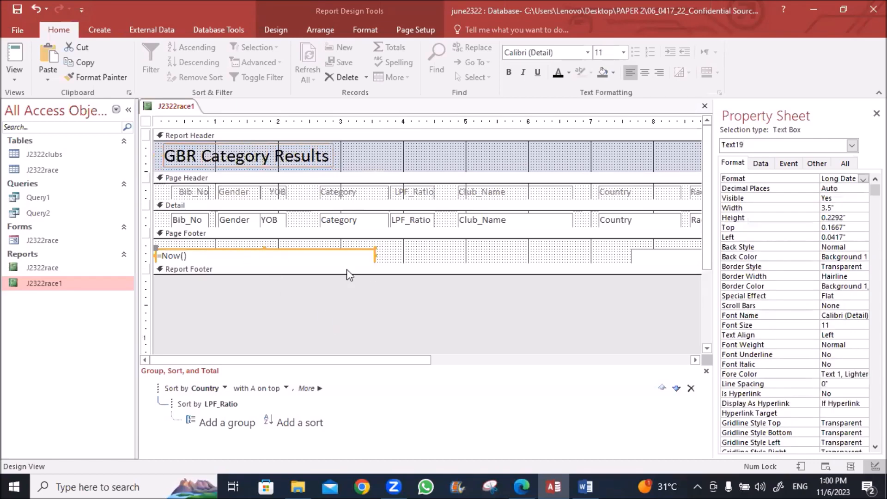
Delete the date and page-number boxes from the page footer, then return to the question
{"action": "key", "text": "Delete"}
{"action": "left_click", "coordinate": [637, 256]}
{"action": "key", "text": "Delete"}
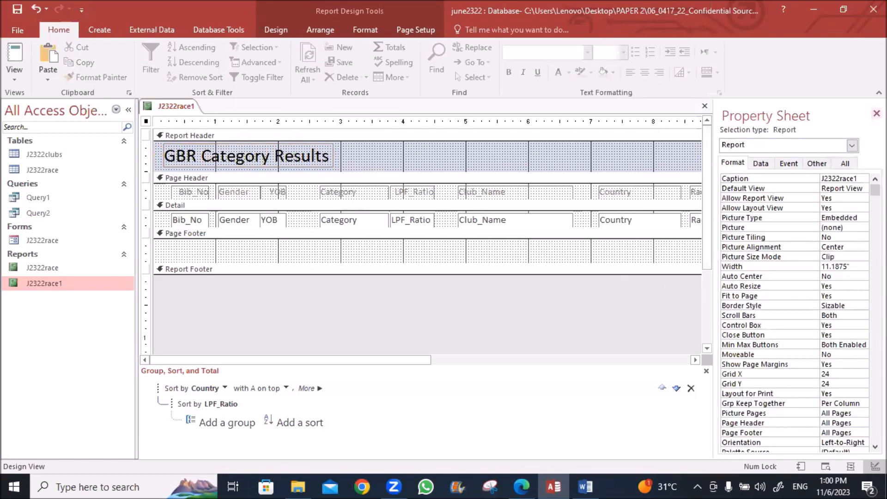
{"action": "left_click", "coordinate": [877, 114]}
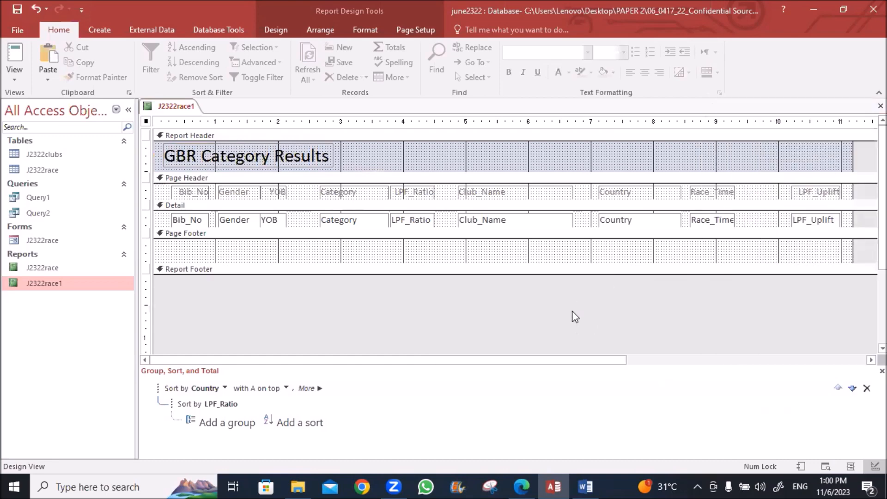
{"action": "left_click", "coordinate": [522, 487]}
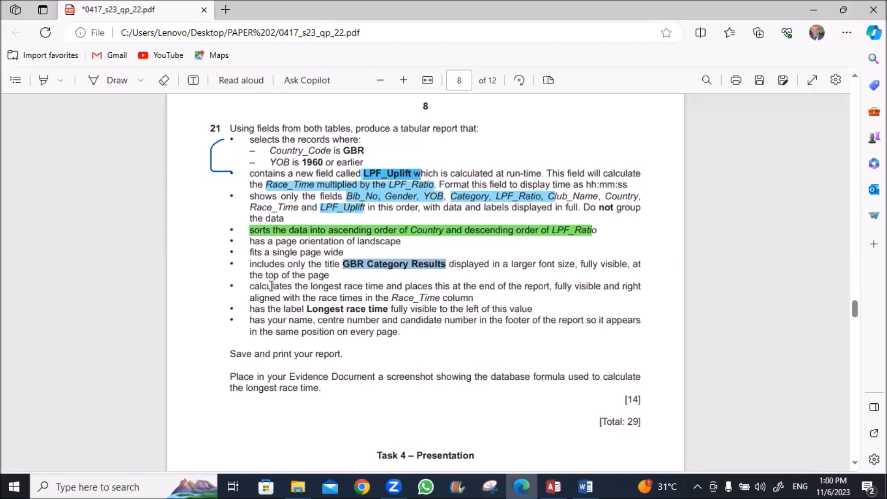
Clear the PDF selection, then give the collapsed Report Footer some height in Access
{"action": "left_click", "coordinate": [311, 286]}
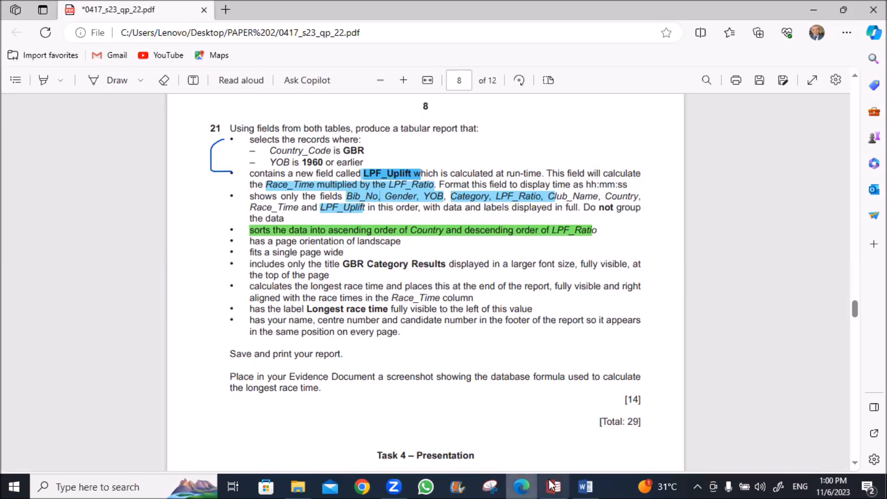
{"action": "key", "text": "alt+Tab"}
{"action": "left_click_drag", "start_coordinate": [561, 275], "coordinate": [557, 301]}
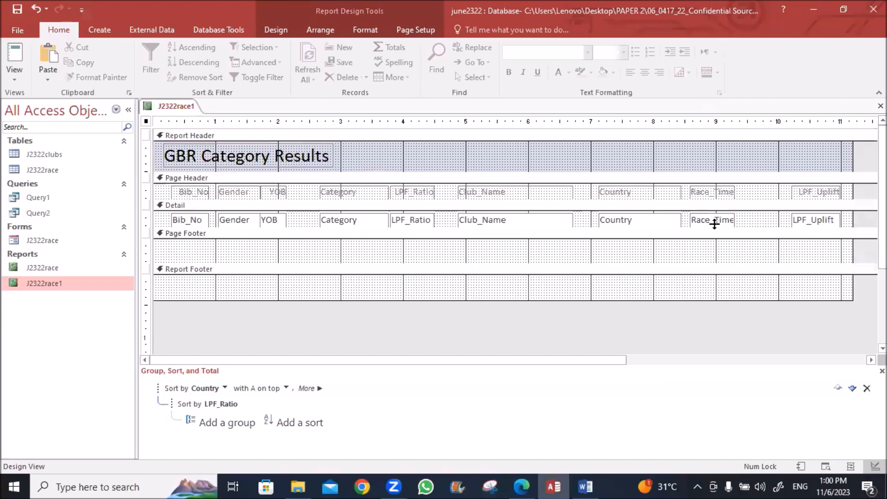
Switch back to the exam question paper in Edge
{"action": "left_click", "coordinate": [521, 486]}
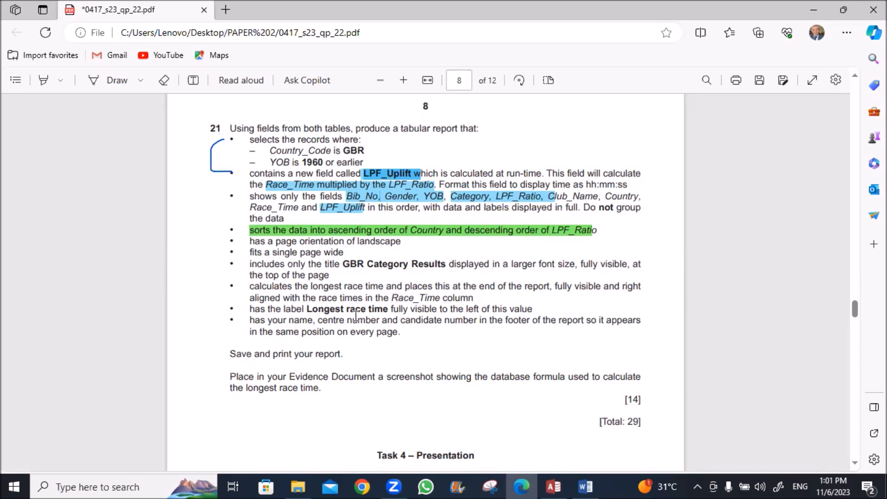
Select the 'Longest race time' requirement in the question and return to Access
{"action": "left_click_drag", "start_coordinate": [307, 313], "coordinate": [387, 310]}
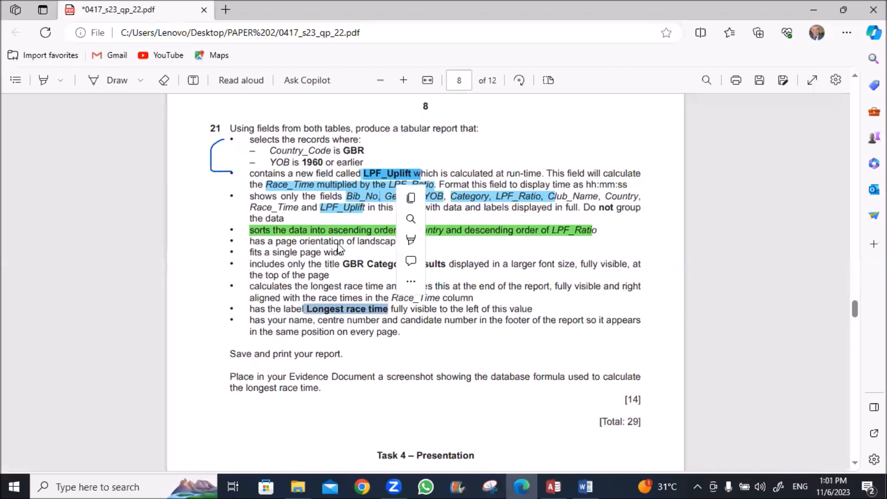
{"action": "key", "text": "alt+Tab"}
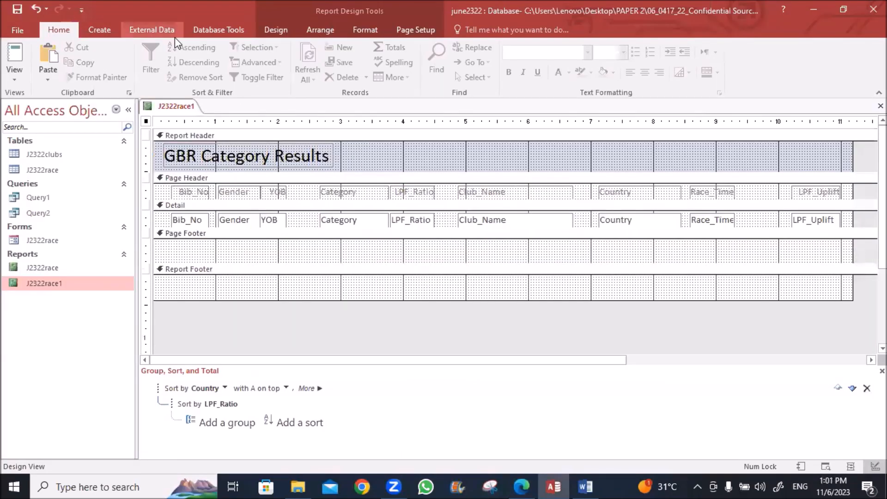
Draw a Report Footer text box under Race_Time containing =Max([Race_Time])
{"action": "left_click", "coordinate": [279, 30]}
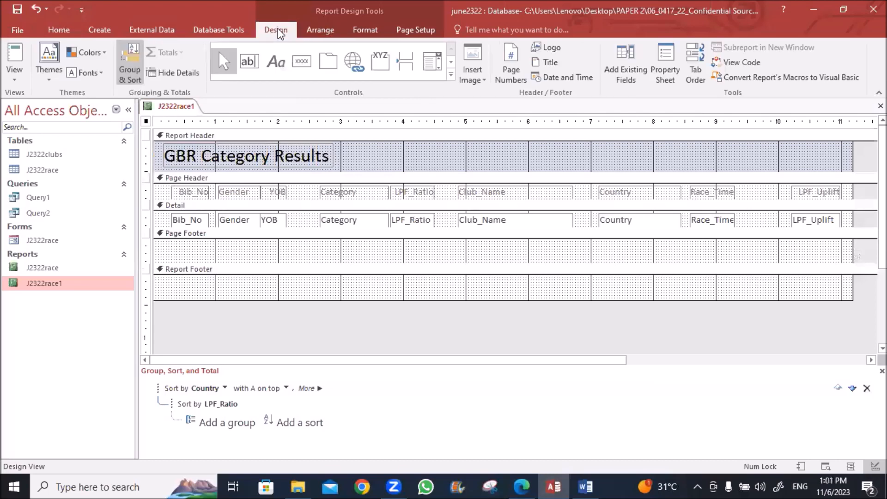
{"action": "left_click", "coordinate": [249, 61]}
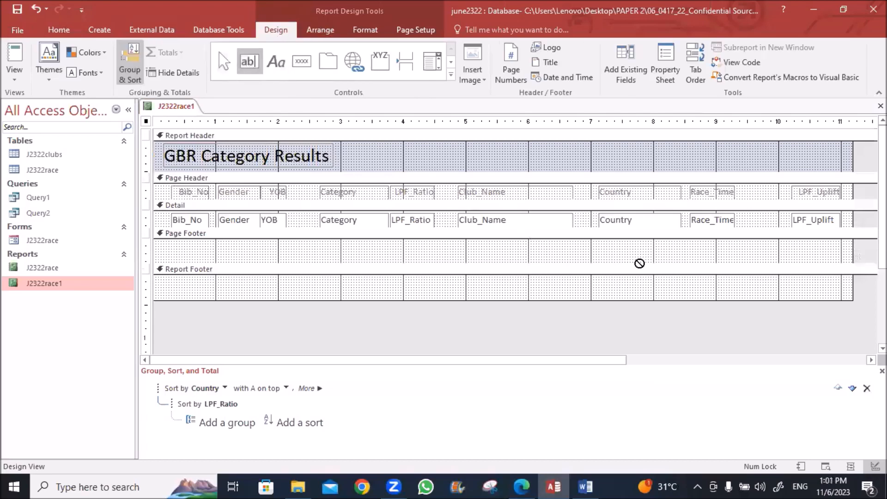
{"action": "left_click_drag", "start_coordinate": [735, 280], "coordinate": [654, 292]}
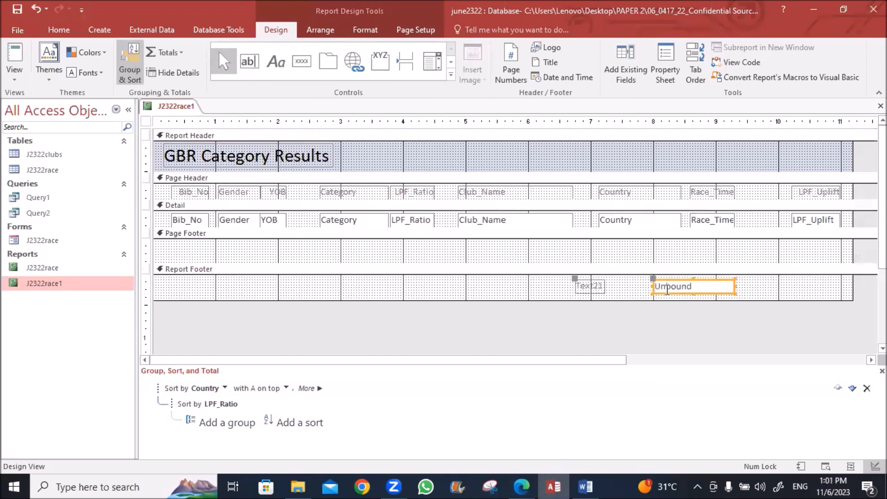
{"action": "left_click", "coordinate": [668, 290]}
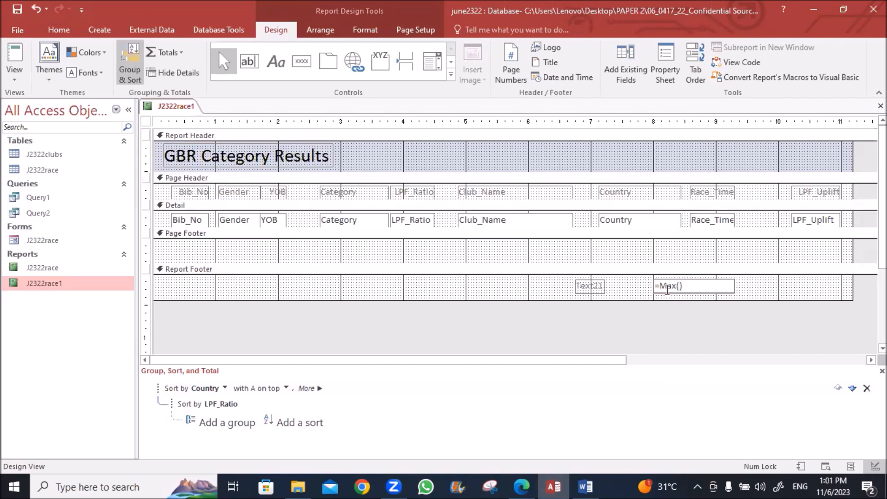
{"action": "type", "text": "["}
{"action": "type", "text": "[]"}
{"action": "type", "text": "Race"}
{"action": "type", "text": "_Time"}
{"action": "left_click", "coordinate": [725, 296]}
{"action": "left_click", "coordinate": [724, 290]}
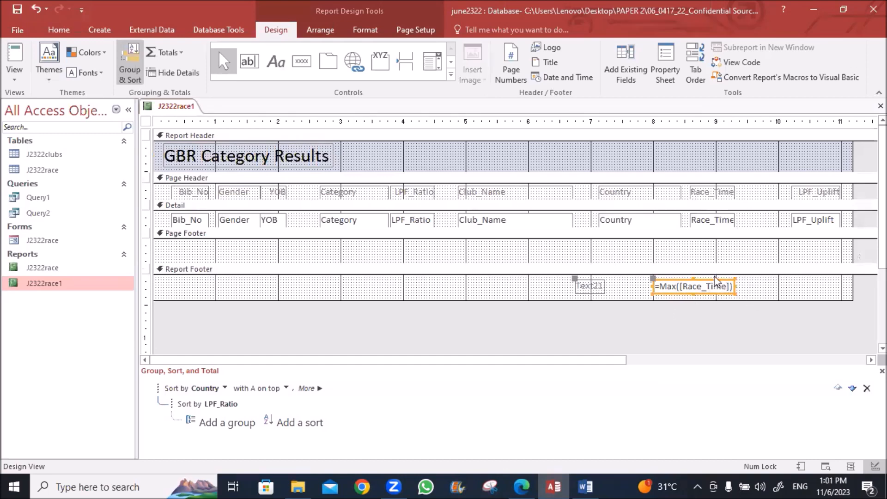
{"action": "type", "text": "11111"}
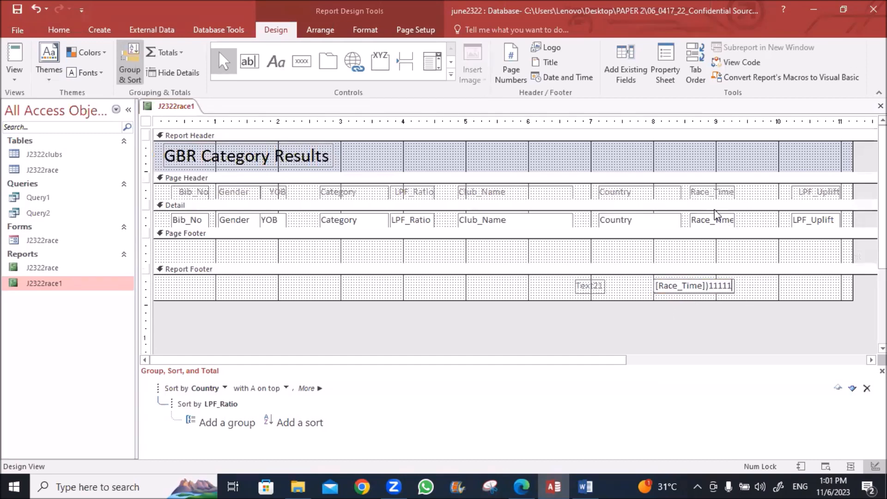
{"action": "key", "text": "ctrl+z"}
{"action": "left_click", "coordinate": [757, 294]}
{"action": "left_click", "coordinate": [707, 293]}
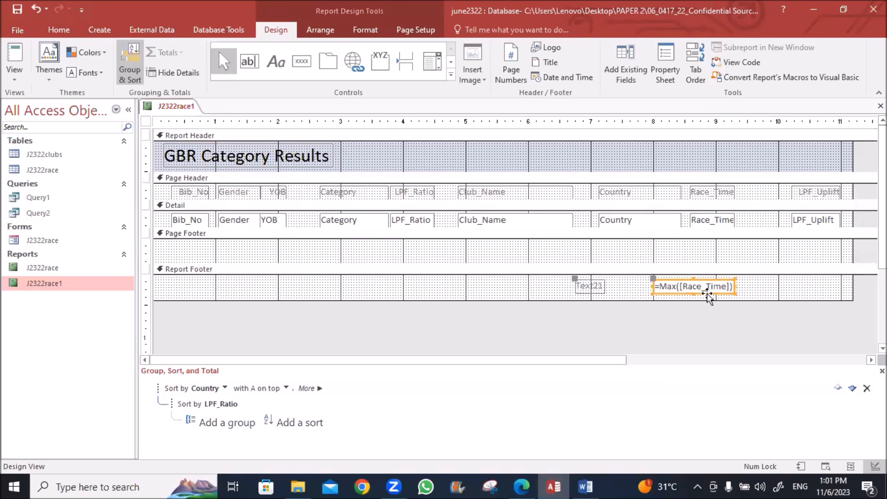
{"action": "left_click", "coordinate": [723, 222], "text": "shift"}
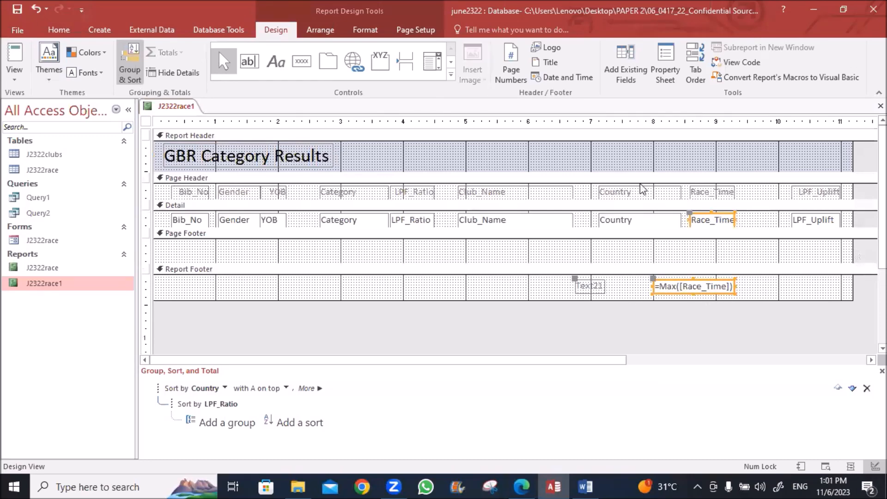
Right-align the =Max([Race_Time]) total with the Race_Time column
{"action": "left_click", "coordinate": [327, 31]}
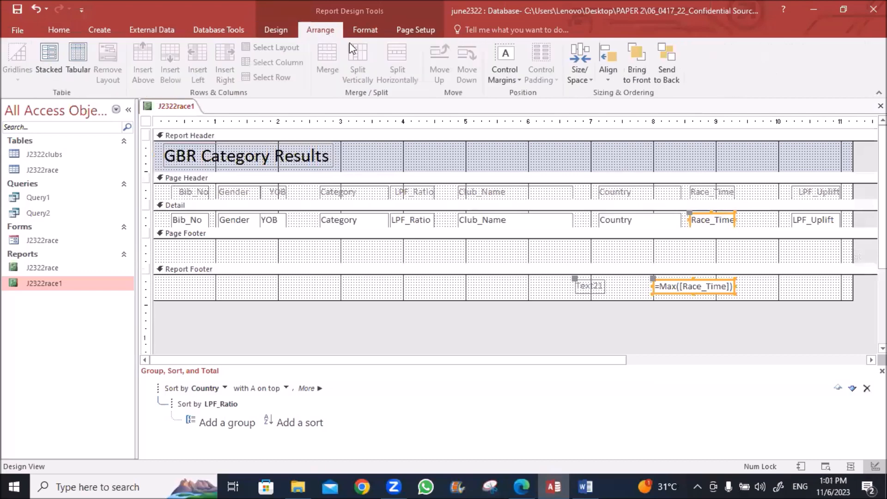
{"action": "left_click", "coordinate": [609, 79]}
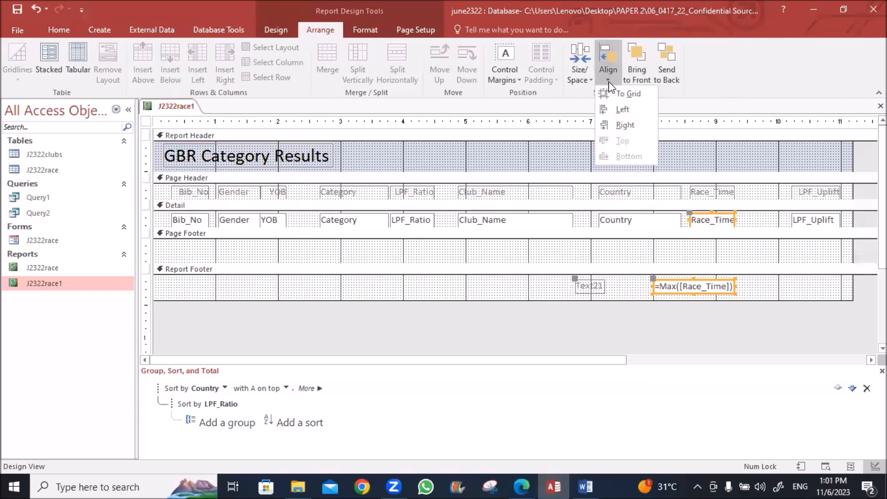
{"action": "left_click", "coordinate": [622, 126]}
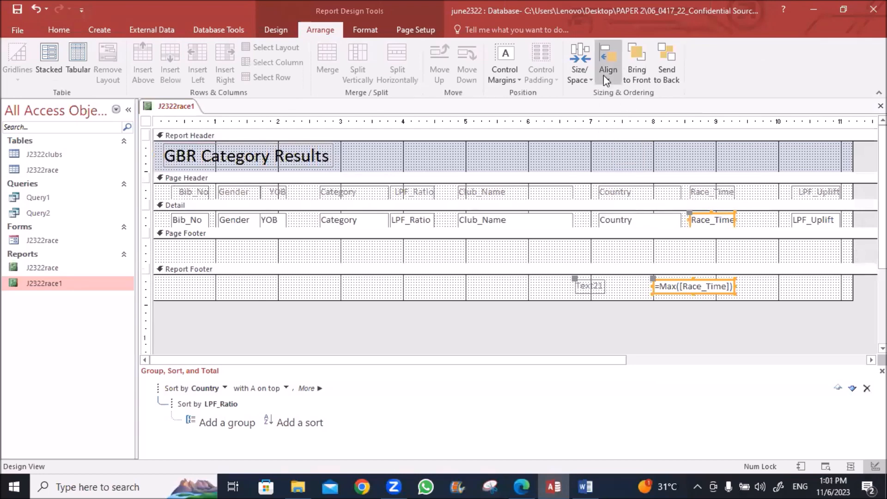
{"action": "left_click", "coordinate": [604, 78]}
{"action": "left_click", "coordinate": [615, 124]}
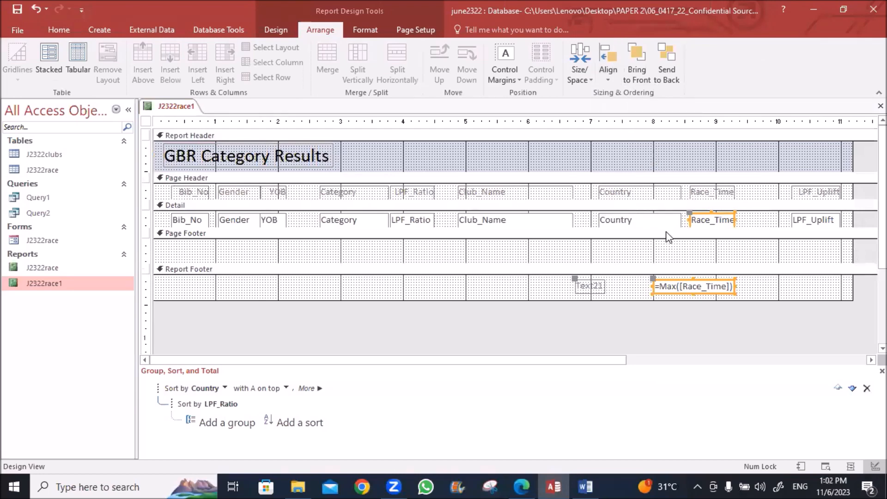
{"action": "left_click", "coordinate": [668, 293]}
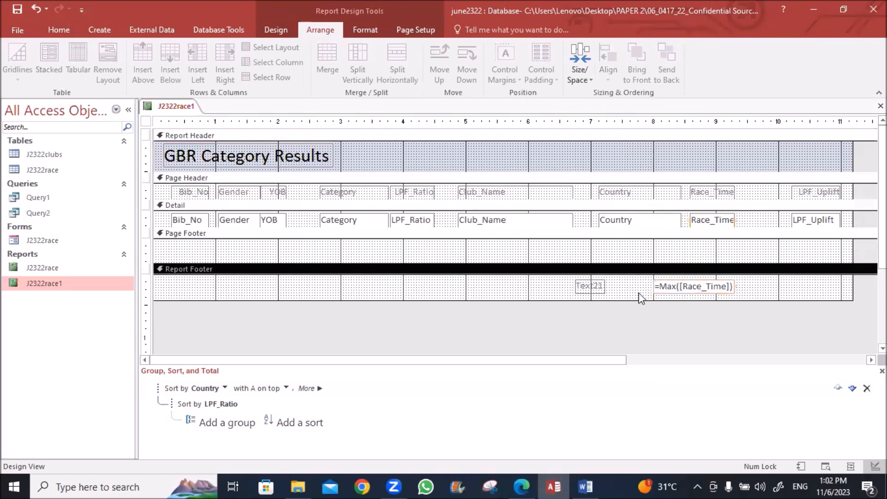
Rename label Text21 to 'Longest race time' in black 12-point text and widen it
{"action": "left_click", "coordinate": [590, 286]}
{"action": "left_click", "coordinate": [585, 287]}
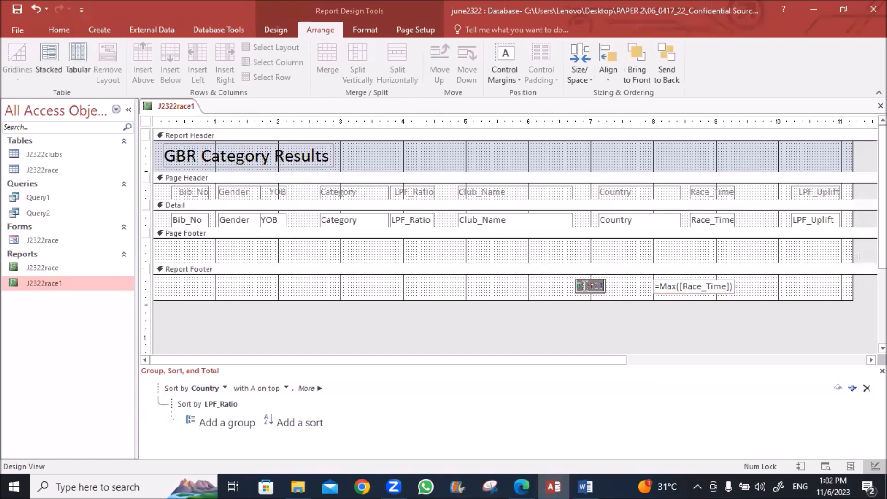
{"action": "type", "text": "Longest race time"}
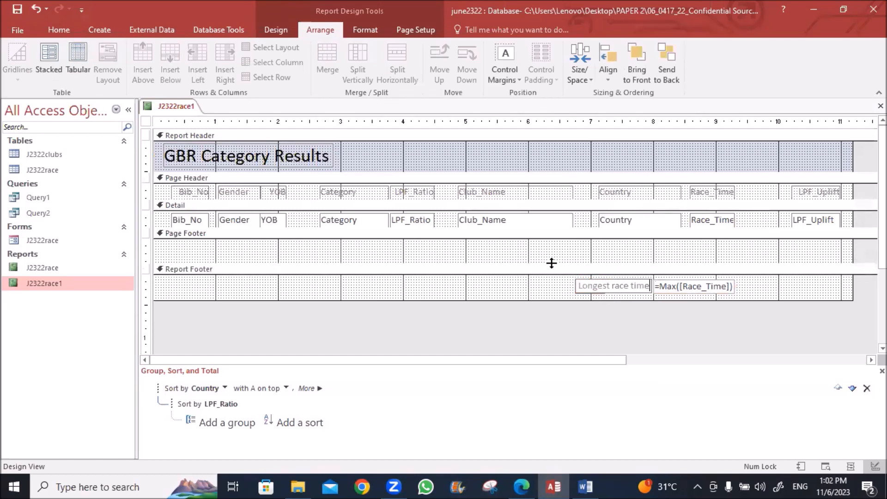
{"action": "left_click", "coordinate": [557, 295]}
{"action": "left_click", "coordinate": [574, 288]}
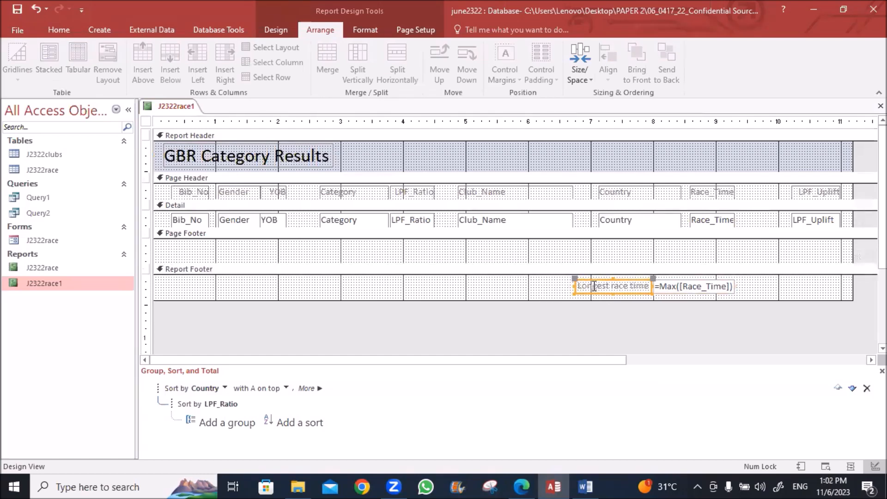
{"action": "left_click", "coordinate": [52, 30]}
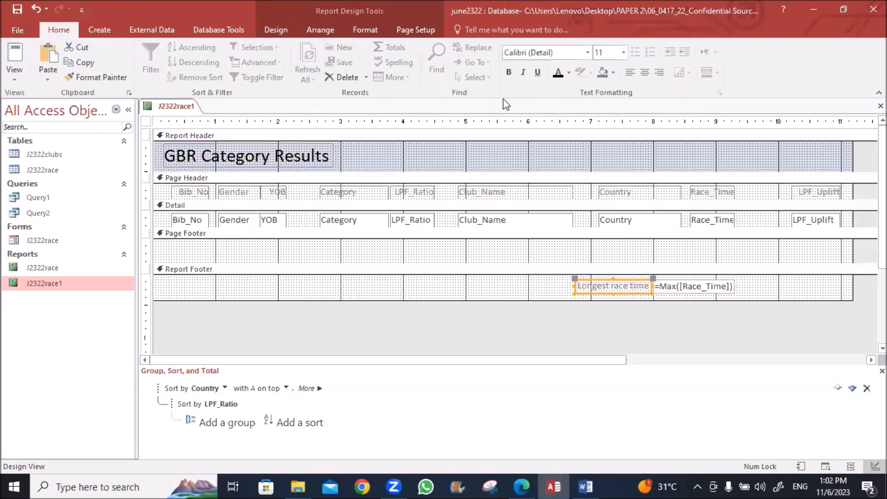
{"action": "left_click", "coordinate": [558, 73]}
{"action": "left_click", "coordinate": [624, 52]}
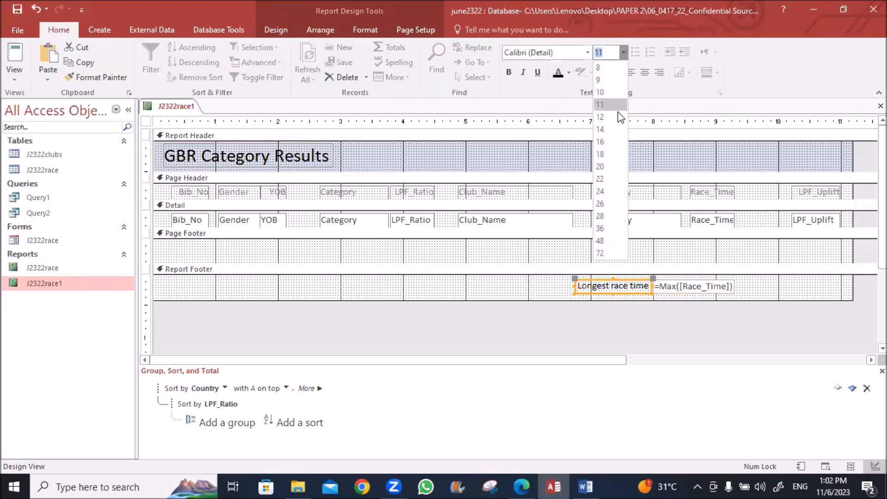
{"action": "left_click", "coordinate": [600, 117]}
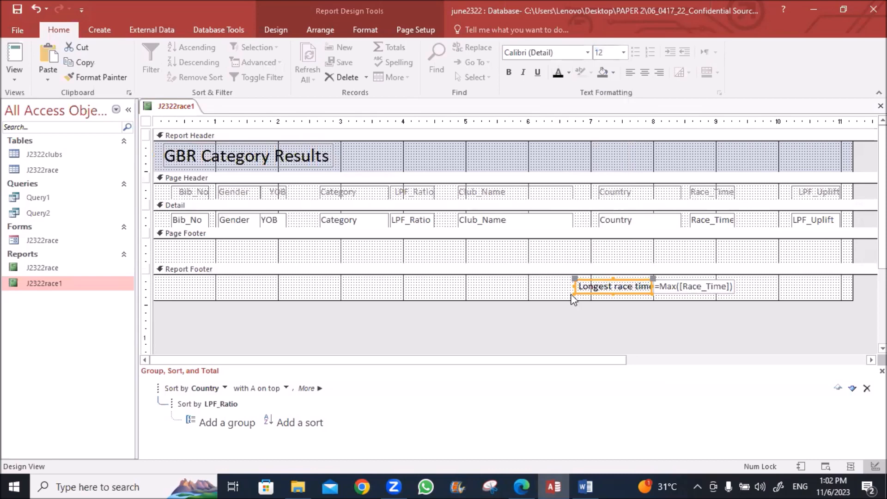
{"action": "left_click_drag", "start_coordinate": [575, 287], "coordinate": [567, 288]}
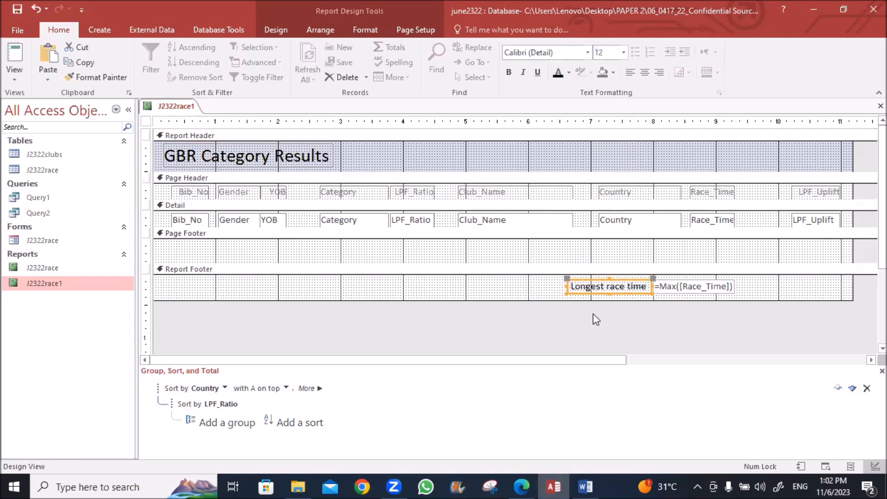
{"action": "left_click", "coordinate": [593, 314]}
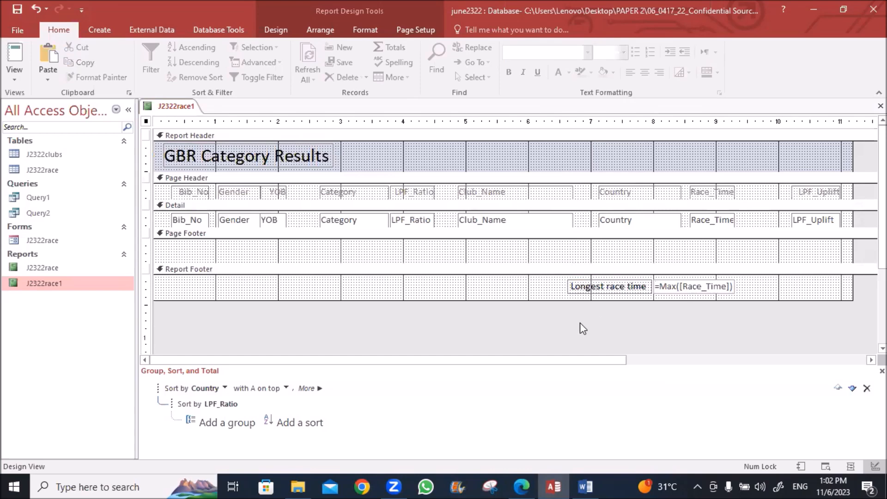
{"action": "left_click", "coordinate": [522, 487]}
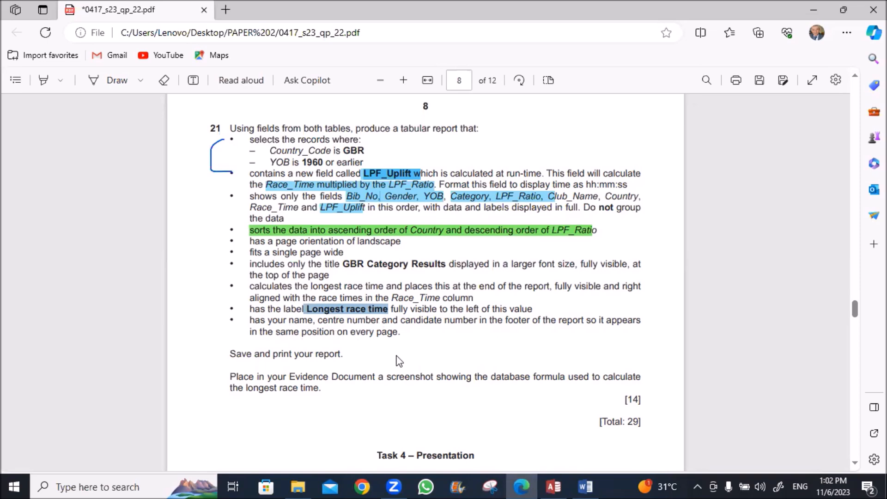
Back in Access, add a label with the candidate's details at the right of the page footer
{"action": "left_click", "coordinate": [554, 485]}
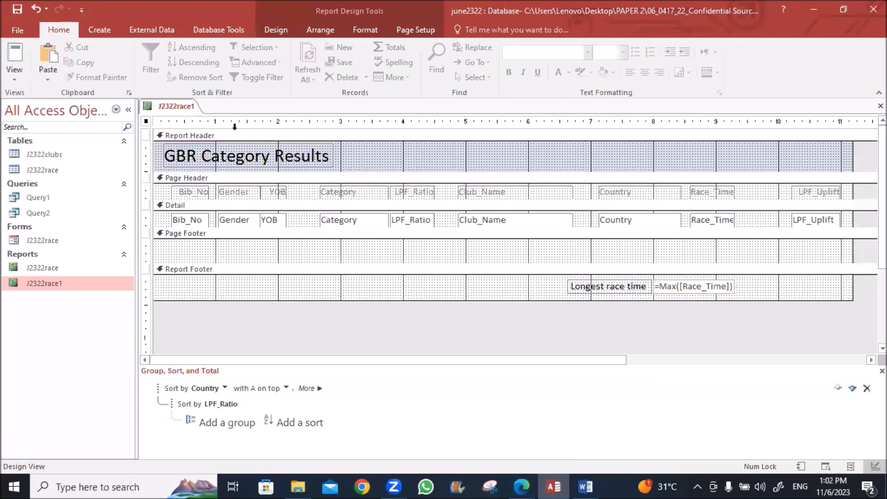
{"action": "left_click", "coordinate": [289, 29]}
{"action": "left_click", "coordinate": [276, 62]}
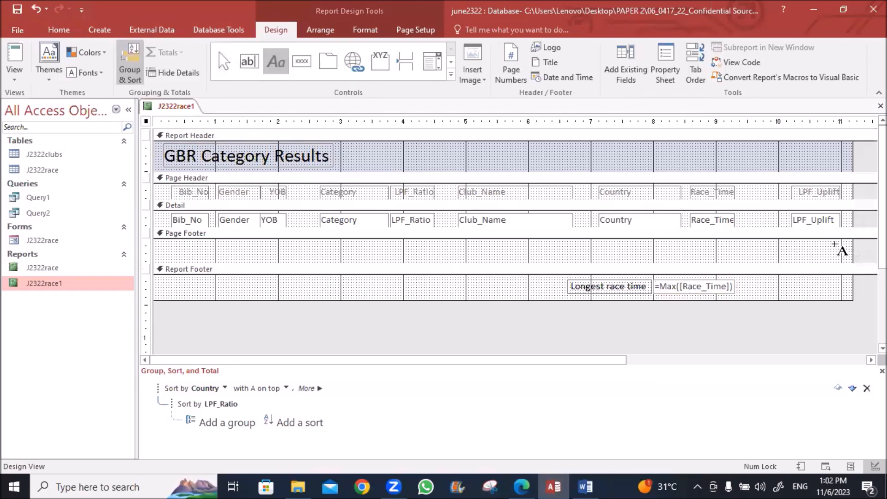
{"action": "left_click_drag", "start_coordinate": [840, 248], "coordinate": [720, 257]}
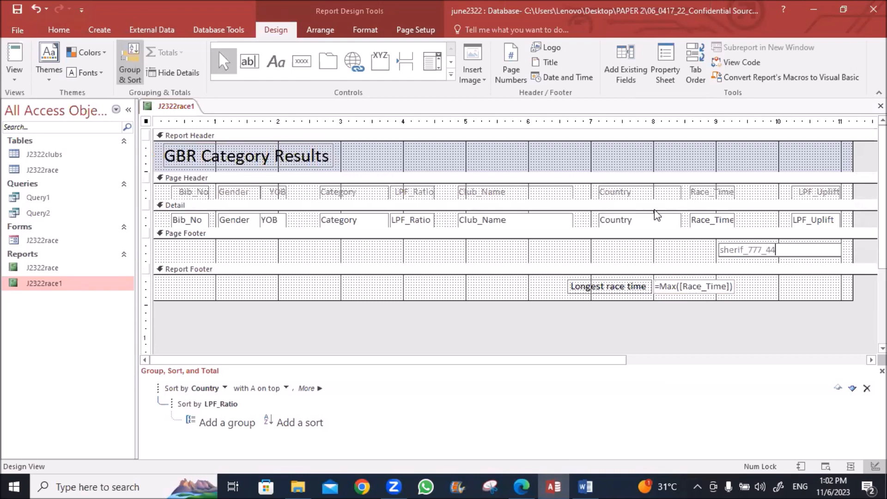
Make the candidate details label black, right-aligned and bold, then return to the question
{"action": "left_click_drag", "start_coordinate": [683, 247], "coordinate": [740, 258]}
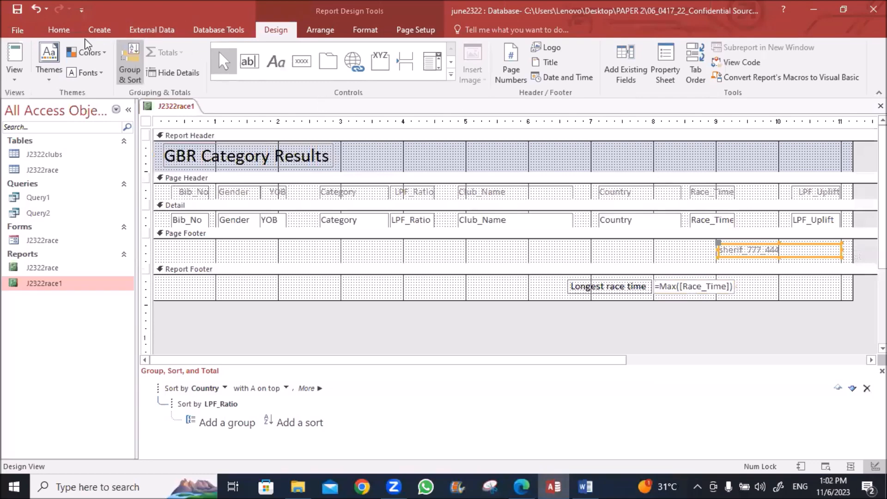
{"action": "left_click", "coordinate": [60, 31]}
{"action": "left_click", "coordinate": [558, 73]}
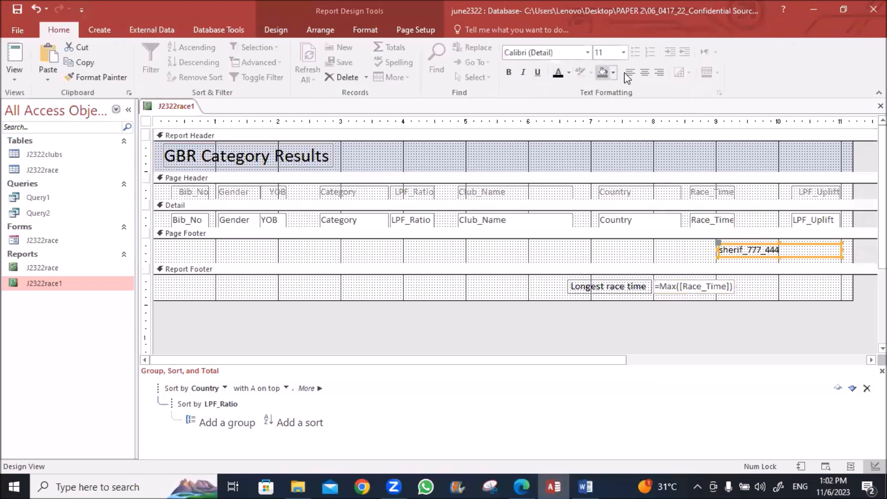
{"action": "left_click", "coordinate": [661, 74]}
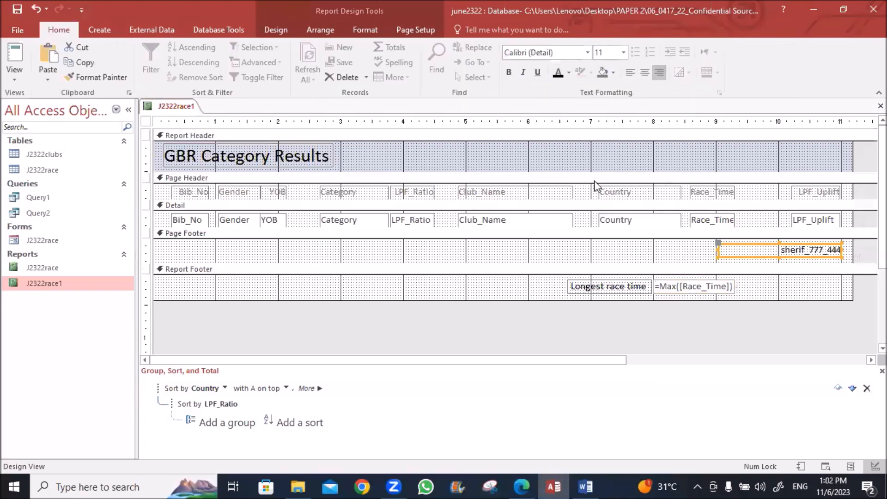
{"action": "left_click", "coordinate": [508, 72]}
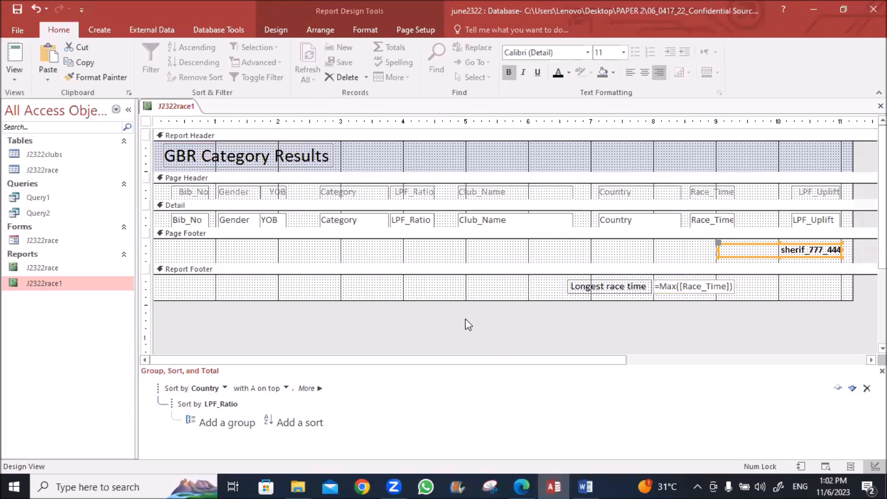
{"action": "right_click", "coordinate": [183, 105]}
{"action": "left_click", "coordinate": [196, 116]}
{"action": "key", "text": "alt+Tab"}
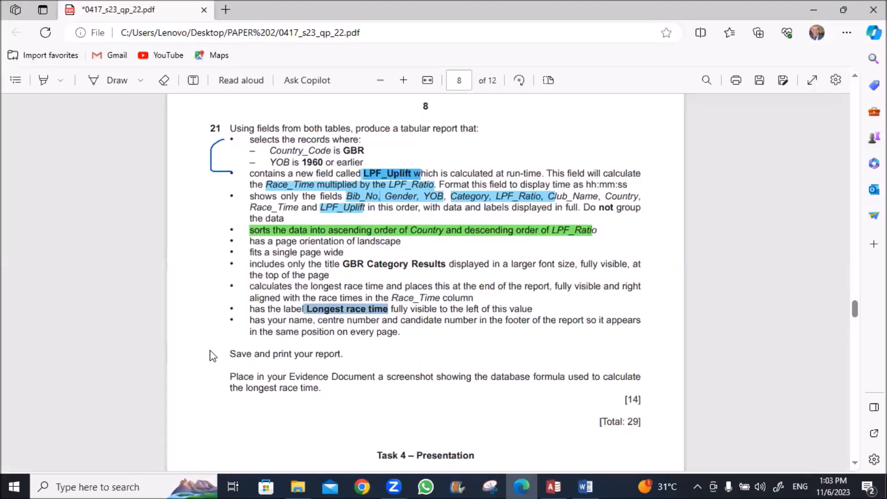
Open the J2322race1 GBR Category Results report in Print Preview
{"action": "key", "text": "alt+Tab"}
{"action": "right_click", "coordinate": [184, 107]}
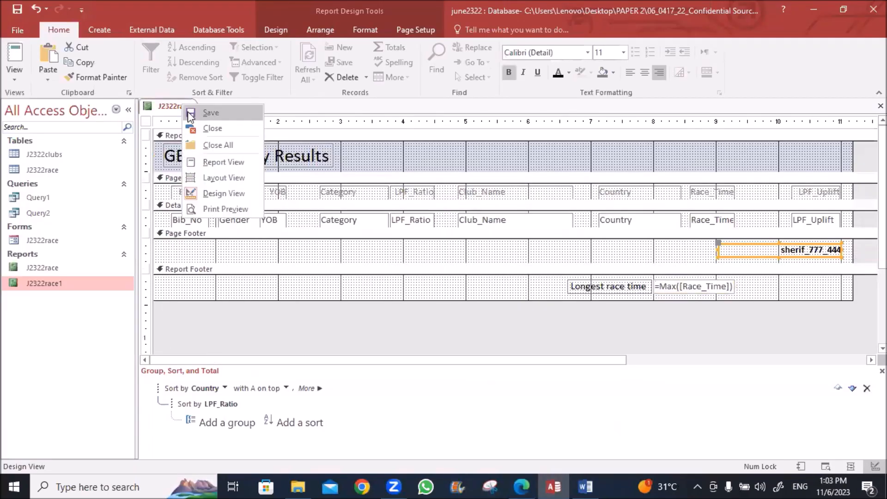
{"action": "left_click", "coordinate": [191, 113]}
{"action": "right_click", "coordinate": [183, 106]}
{"action": "left_click", "coordinate": [224, 208]}
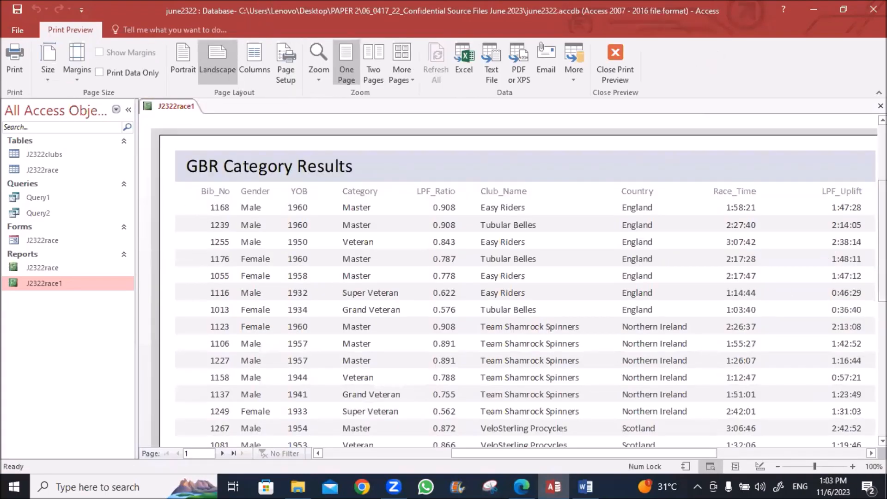
{"action": "left_click_drag", "start_coordinate": [711, 454], "coordinate": [649, 454]}
{"action": "left_click_drag", "start_coordinate": [883, 236], "coordinate": [853, 159]}
Print the report through Microsoft Print to PDF, saving it as 3
{"action": "left_click", "coordinate": [16, 54]}
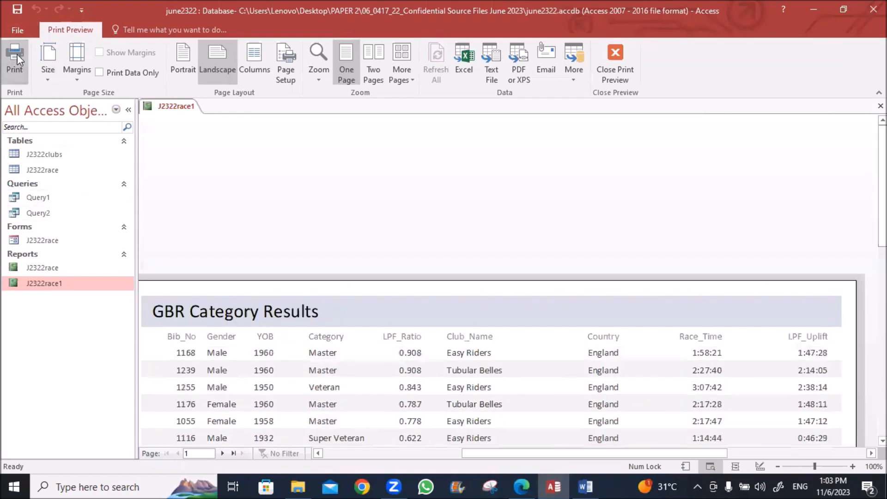
{"action": "left_click", "coordinate": [465, 131]}
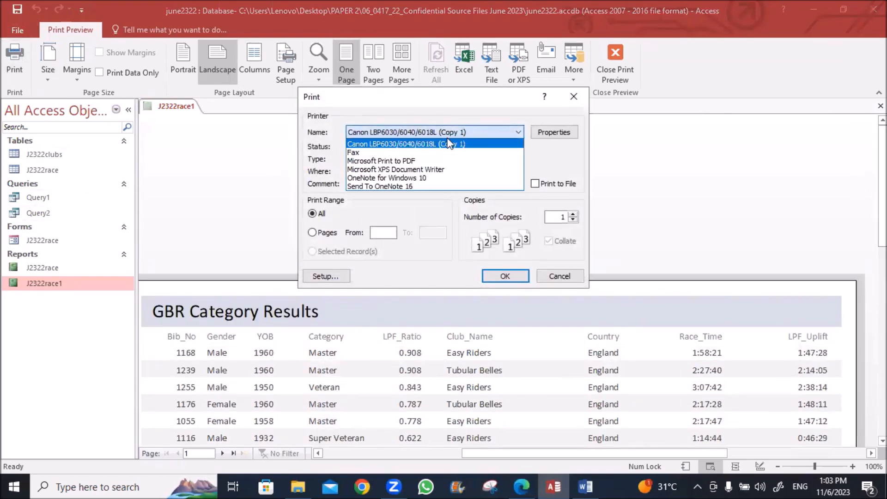
{"action": "left_click", "coordinate": [414, 161]}
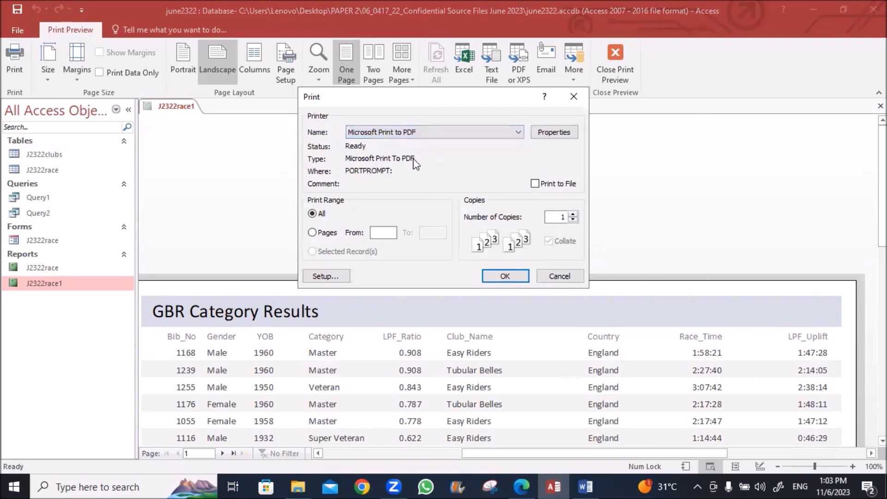
{"action": "left_click", "coordinate": [495, 274]}
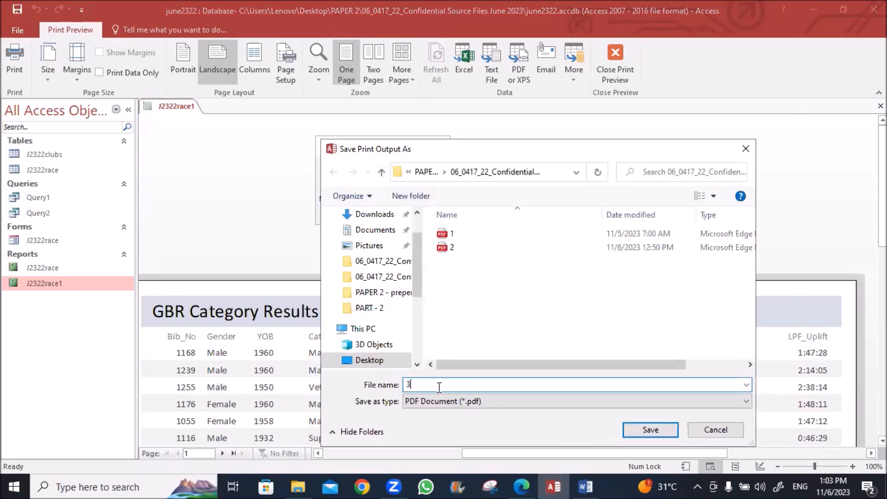
{"action": "type", "text": "3"}
{"action": "left_click", "coordinate": [637, 431]}
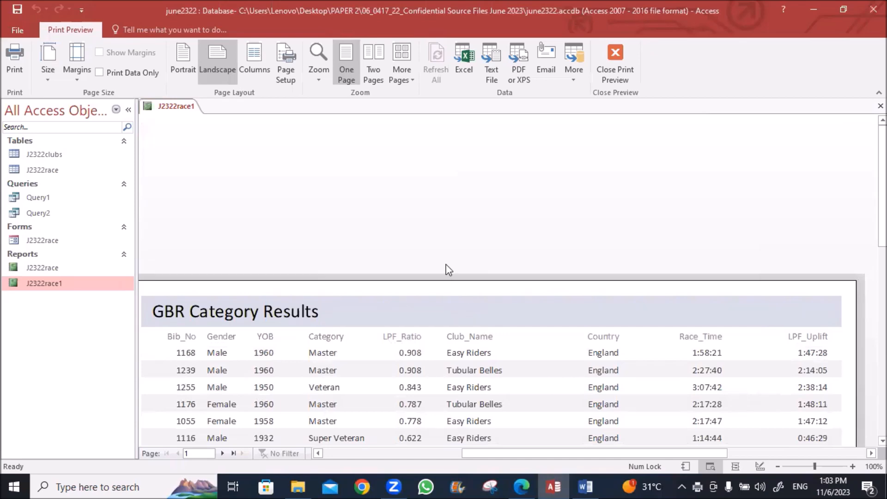
Open 3.pdf, scroll both pages to Longest race time 3:07:42 AM, then close it
{"action": "left_click", "coordinate": [299, 487]}
{"action": "left_click", "coordinate": [137, 178]}
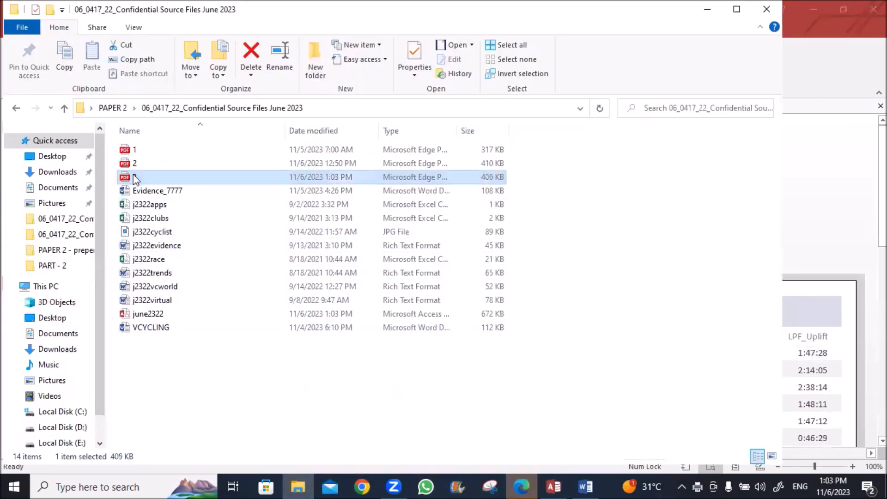
{"action": "left_click", "coordinate": [521, 487]}
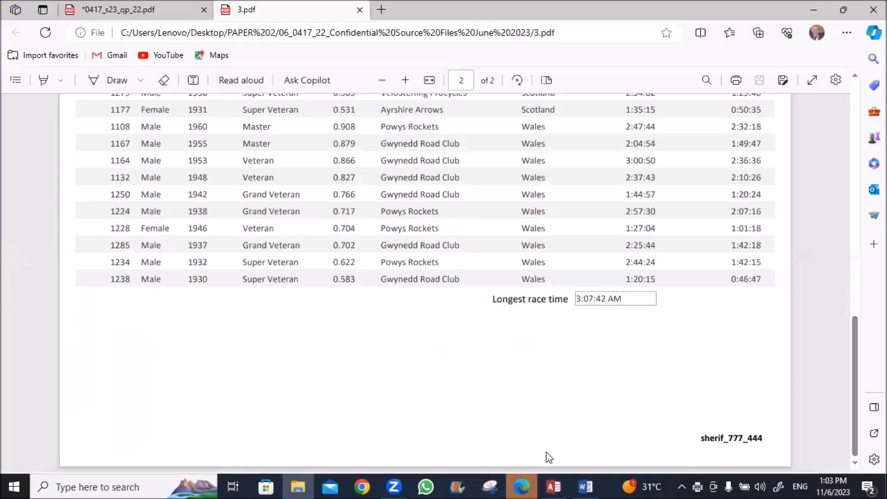
{"action": "scroll", "coordinate": [507, 319], "scroll_direction": "up", "scroll_amount": 15}
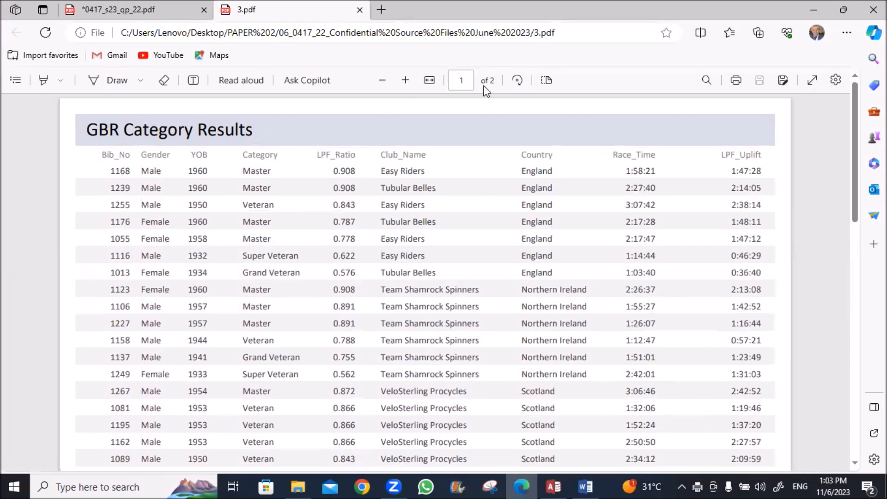
{"action": "scroll", "coordinate": [706, 162], "scroll_direction": "down", "scroll_amount": 1}
{"action": "scroll", "coordinate": [706, 163], "scroll_direction": "up", "scroll_amount": 1}
{"action": "scroll", "coordinate": [706, 162], "scroll_direction": "down", "scroll_amount": 5}
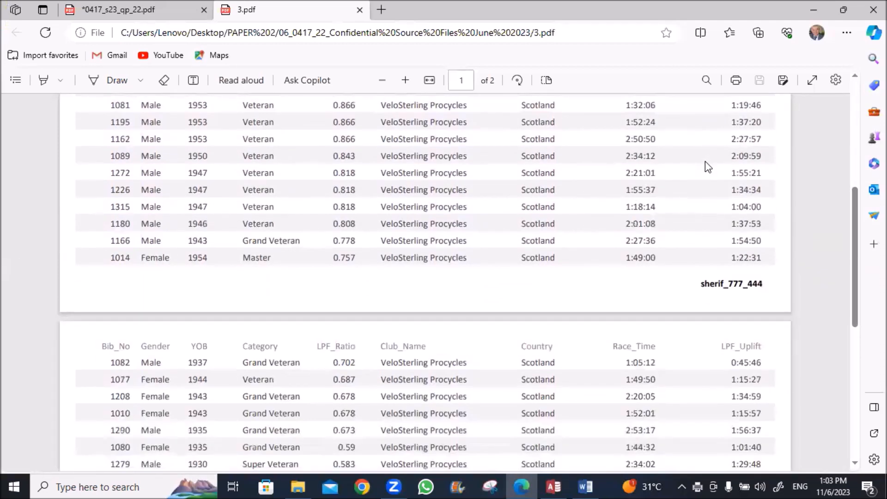
{"action": "scroll", "coordinate": [706, 162], "scroll_direction": "down", "scroll_amount": 2}
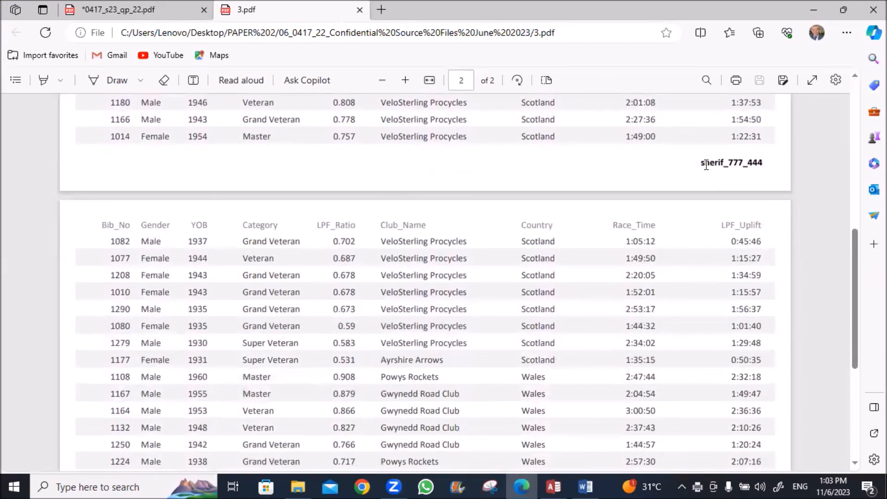
{"action": "scroll", "coordinate": [706, 165], "scroll_direction": "down", "scroll_amount": 4}
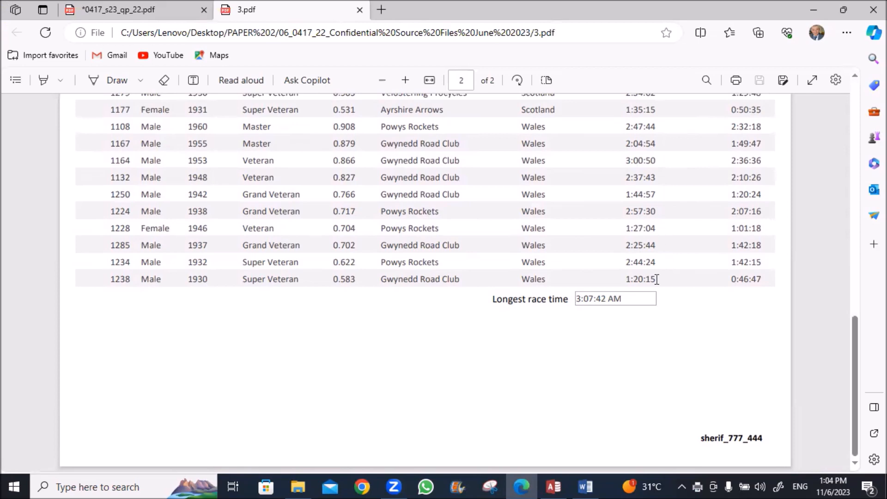
{"action": "scroll", "coordinate": [675, 159], "scroll_direction": "up", "scroll_amount": 15}
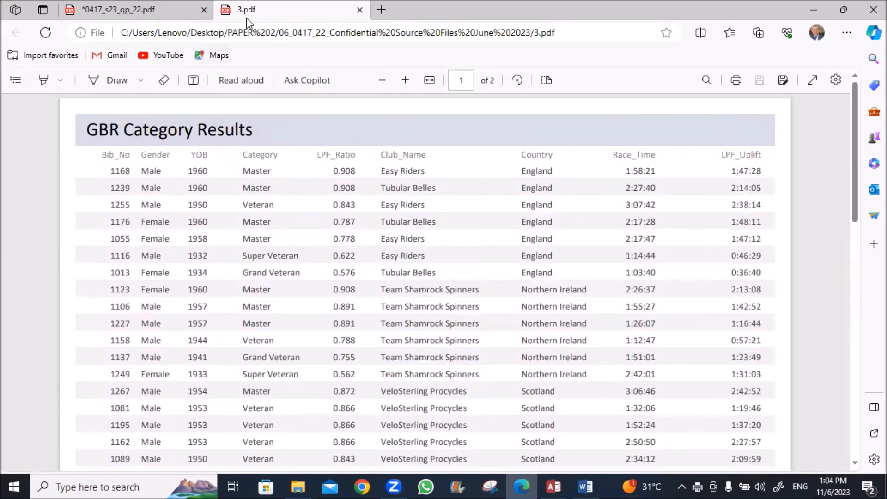
{"action": "left_click", "coordinate": [359, 10]}
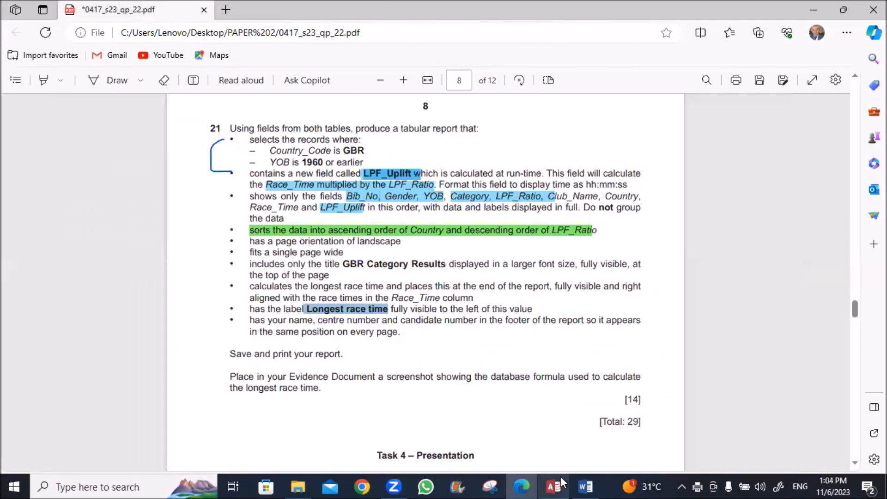
Open J2322race1 in Design View and inspect the Longest race time Max formula box
{"action": "left_click", "coordinate": [553, 487]}
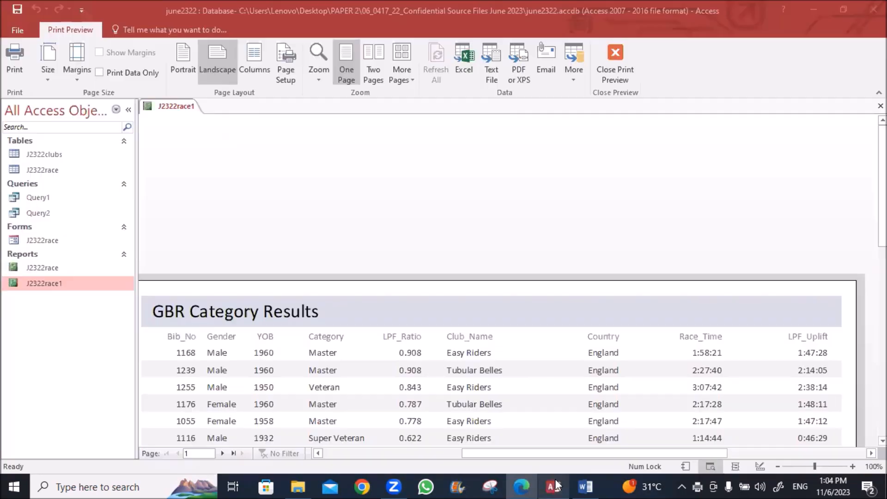
{"action": "right_click", "coordinate": [173, 106]}
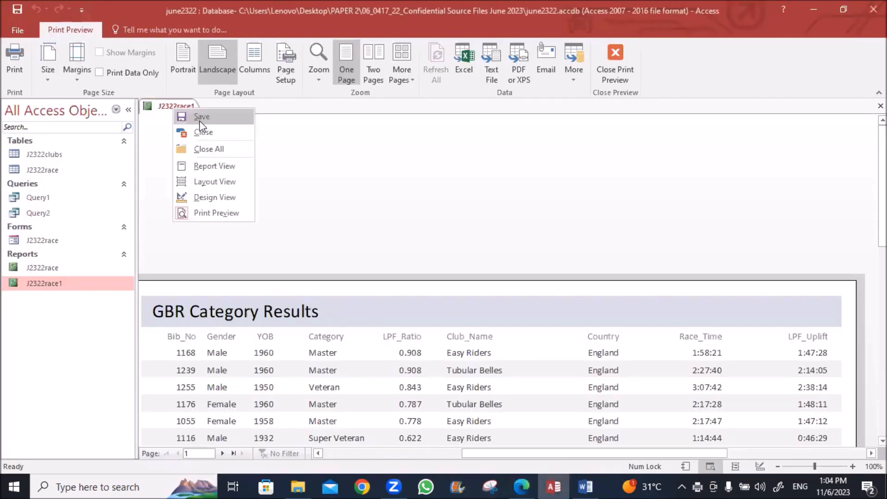
{"action": "left_click", "coordinate": [210, 197]}
{"action": "left_click", "coordinate": [624, 251]}
{"action": "left_click", "coordinate": [683, 286]}
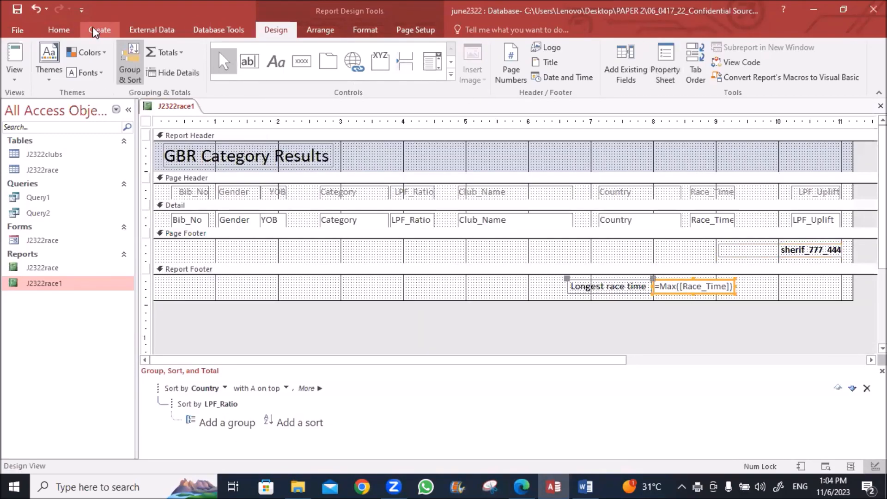
{"action": "left_click", "coordinate": [59, 29]}
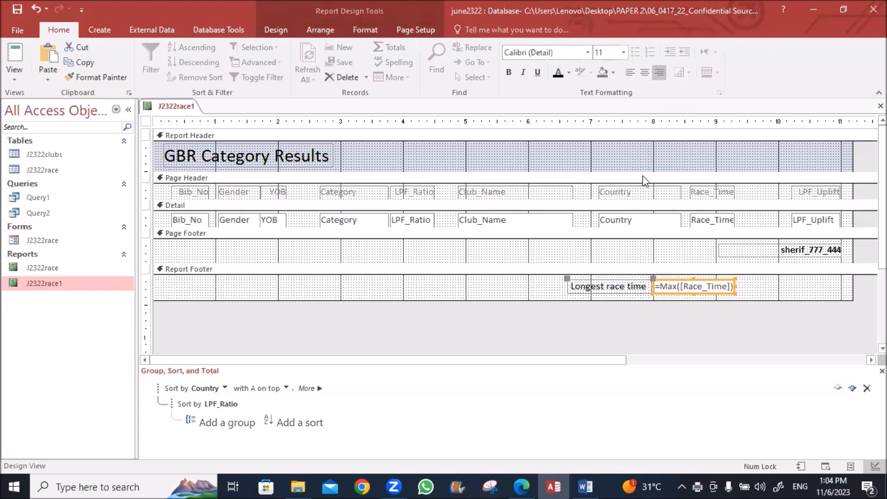
{"action": "left_click", "coordinate": [550, 333]}
Switch the J2322race1 report back to Print Preview
{"action": "right_click", "coordinate": [174, 105]}
{"action": "left_click", "coordinate": [173, 104]}
{"action": "right_click", "coordinate": [173, 97]}
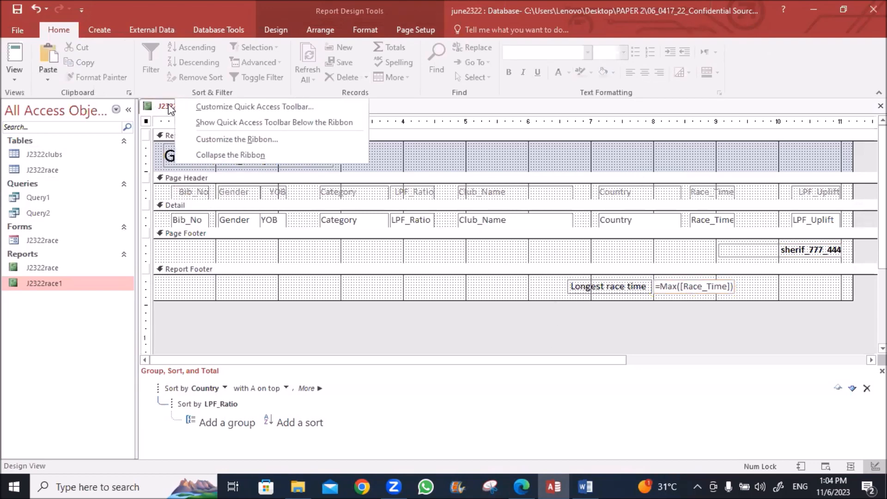
{"action": "right_click", "coordinate": [171, 108]}
{"action": "left_click", "coordinate": [195, 206]}
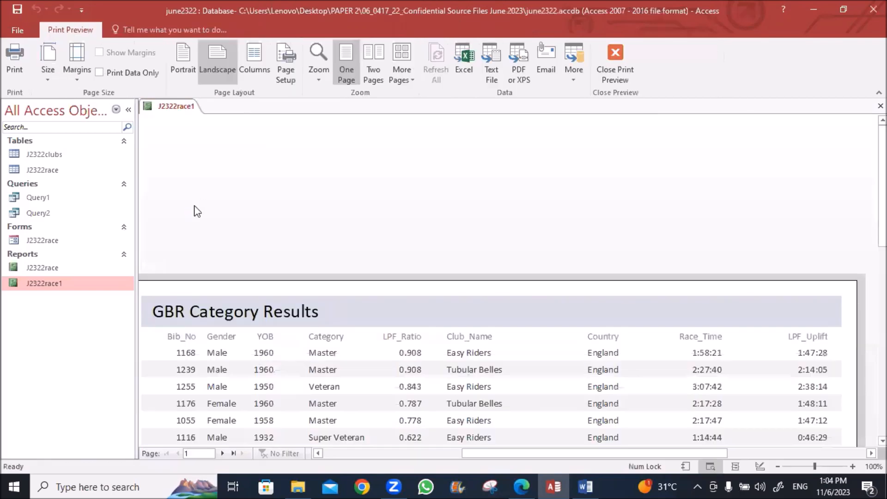
Print it to PDF again, overwriting the existing 3.pdf
{"action": "left_click", "coordinate": [14, 59]}
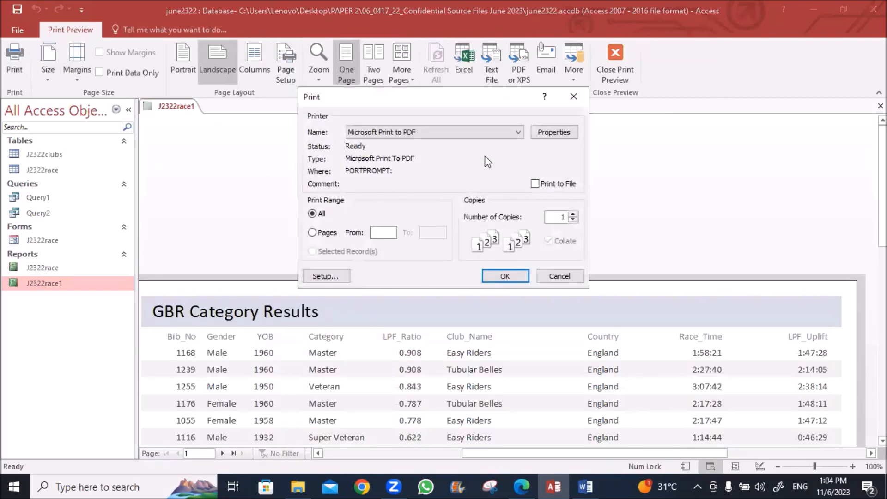
{"action": "left_click", "coordinate": [492, 277]}
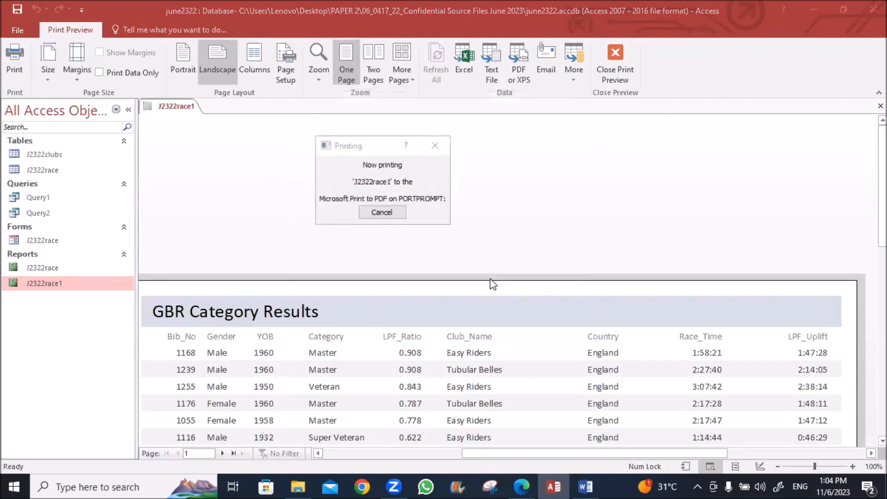
{"action": "double_click", "coordinate": [442, 262]}
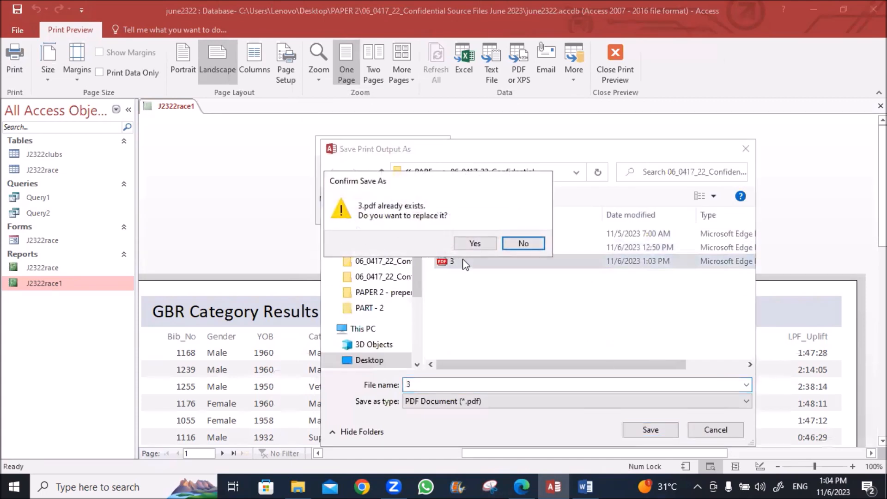
{"action": "left_click", "coordinate": [471, 244]}
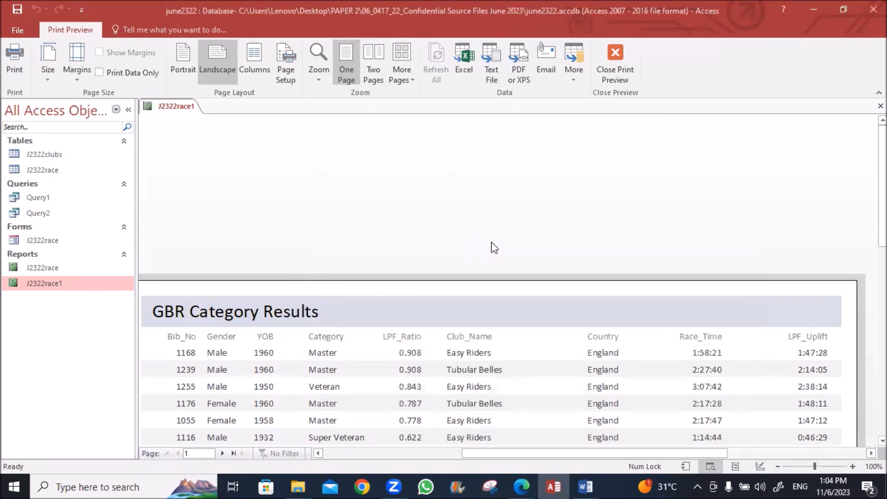
{"action": "left_click", "coordinate": [298, 487]}
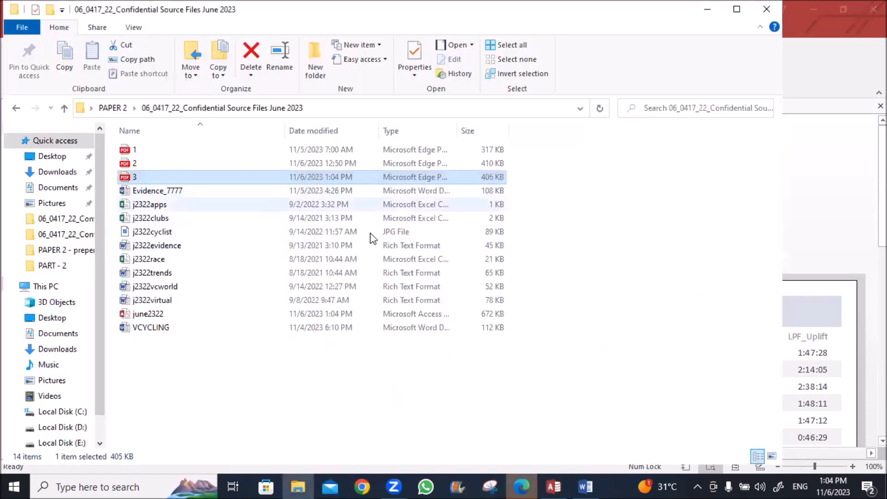
{"action": "left_click", "coordinate": [524, 486]}
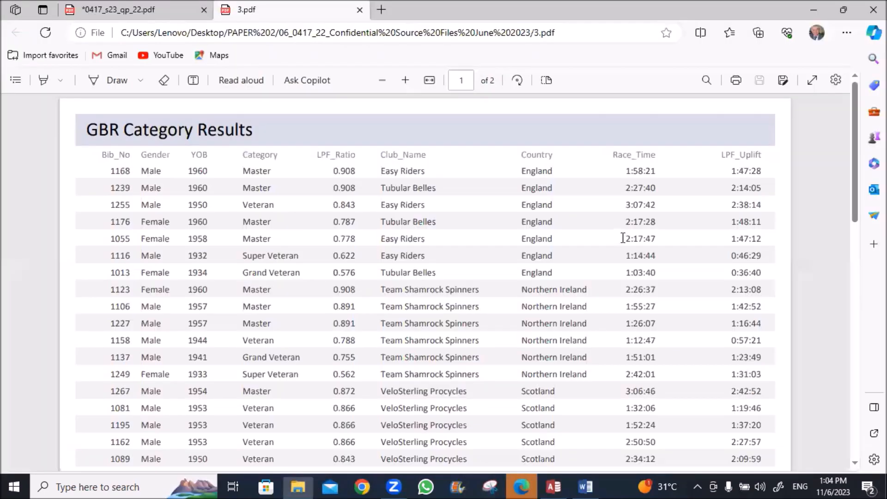
{"action": "scroll", "coordinate": [624, 221], "scroll_direction": "down", "scroll_amount": 10}
{"action": "scroll", "coordinate": [624, 226], "scroll_direction": "down", "scroll_amount": 7}
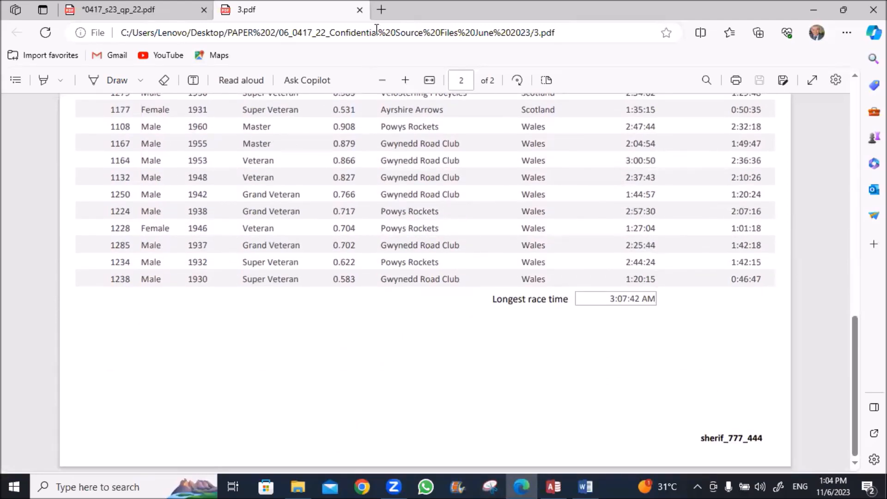
{"action": "left_click", "coordinate": [359, 9]}
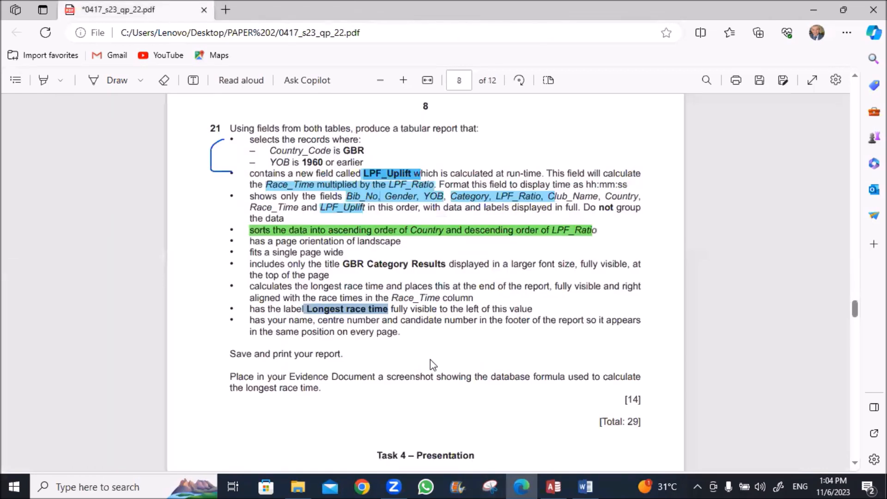
{"action": "left_click", "coordinate": [554, 487]}
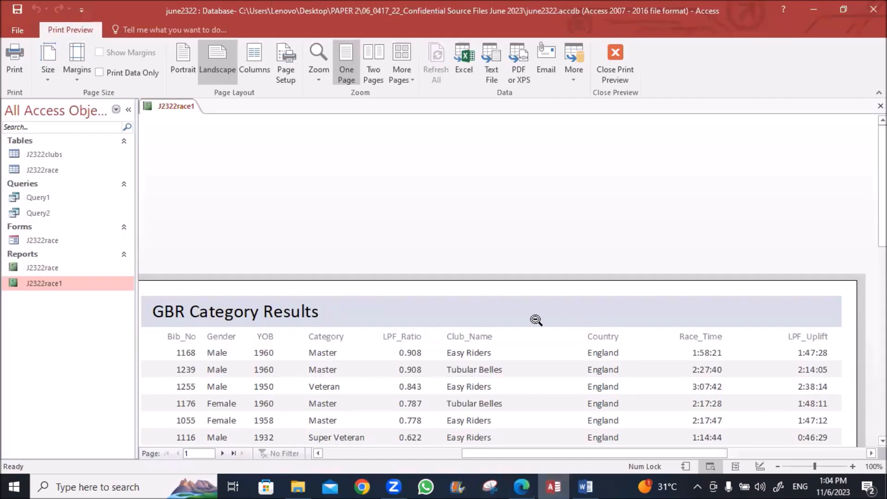
Close the GBR Category Results report and open J2322race in Design View
{"action": "right_click", "coordinate": [183, 109]}
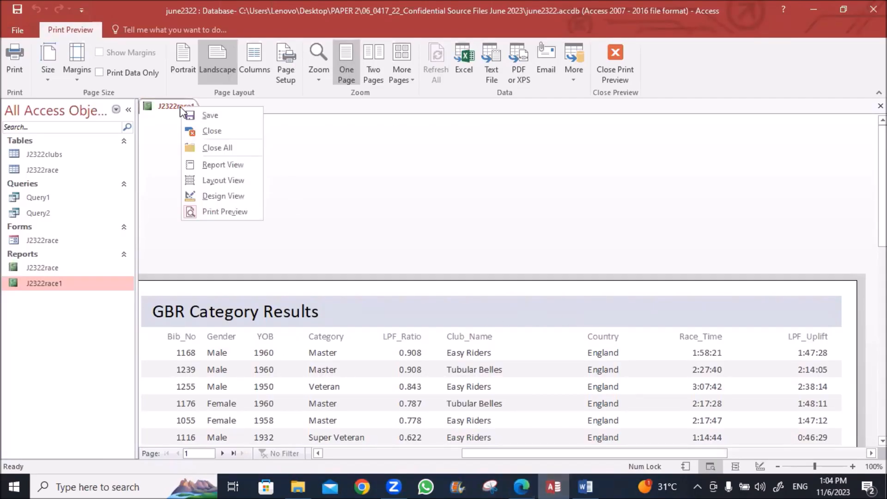
{"action": "left_click", "coordinate": [194, 132]}
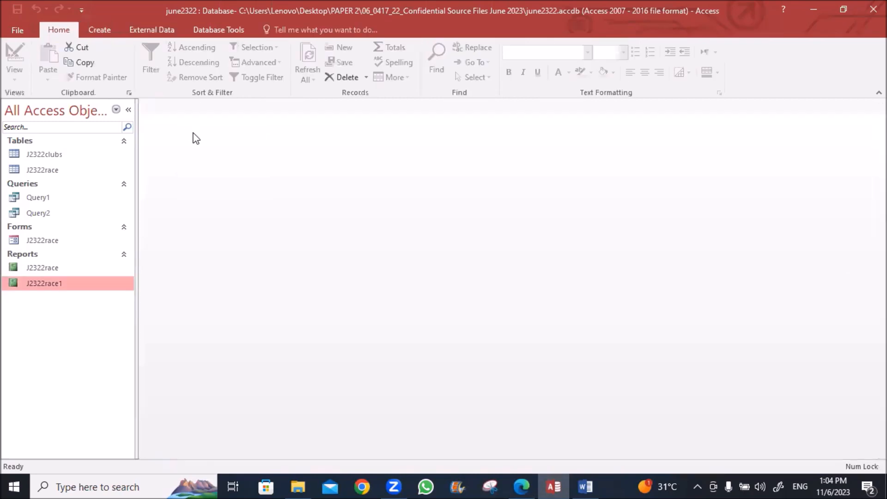
{"action": "right_click", "coordinate": [56, 269]}
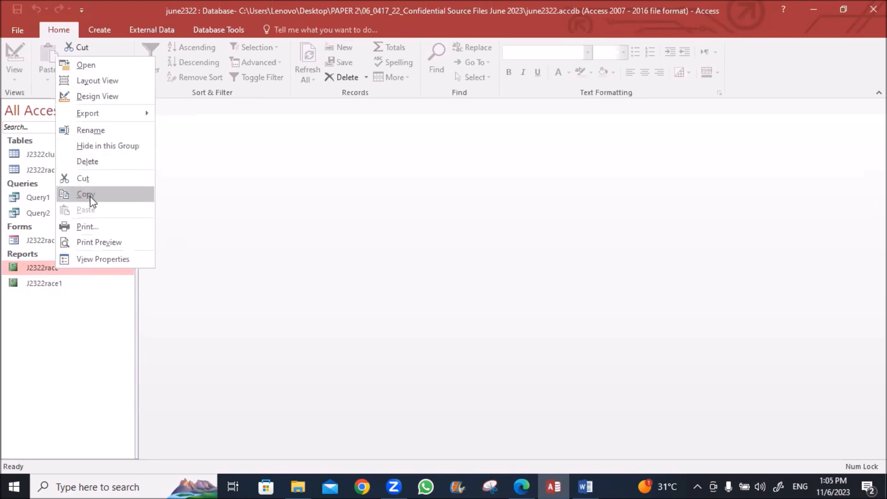
{"action": "left_click", "coordinate": [95, 97]}
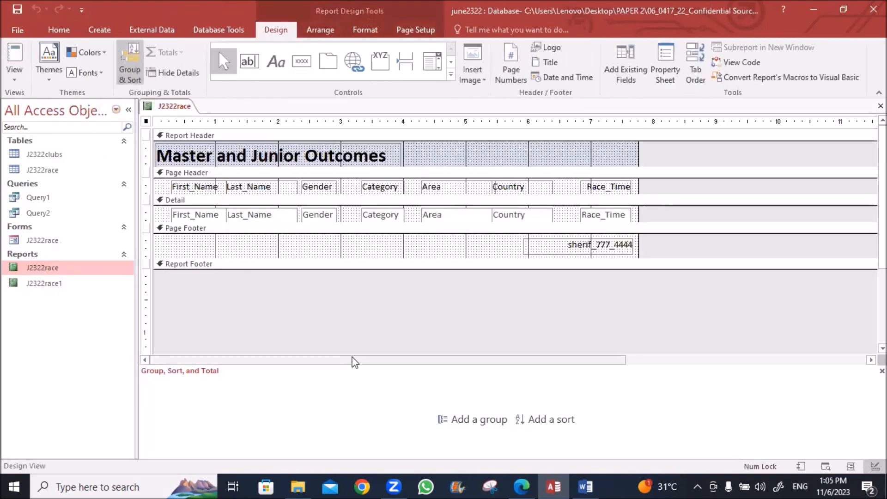
Check question 20 on the question paper in Edge, then return to Access
{"action": "left_click", "coordinate": [522, 487]}
{"action": "scroll", "coordinate": [388, 303], "scroll_direction": "up", "scroll_amount": 4}
{"action": "scroll", "coordinate": [387, 302], "scroll_direction": "up", "scroll_amount": 5}
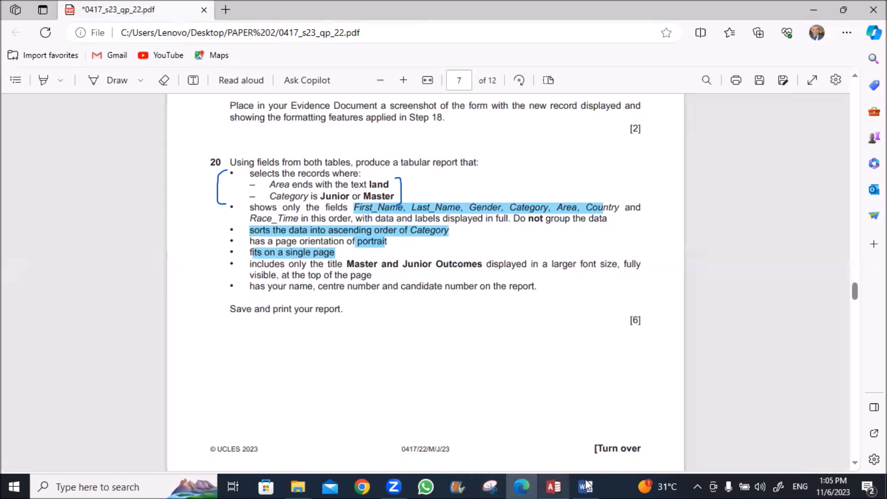
{"action": "left_click", "coordinate": [553, 486]}
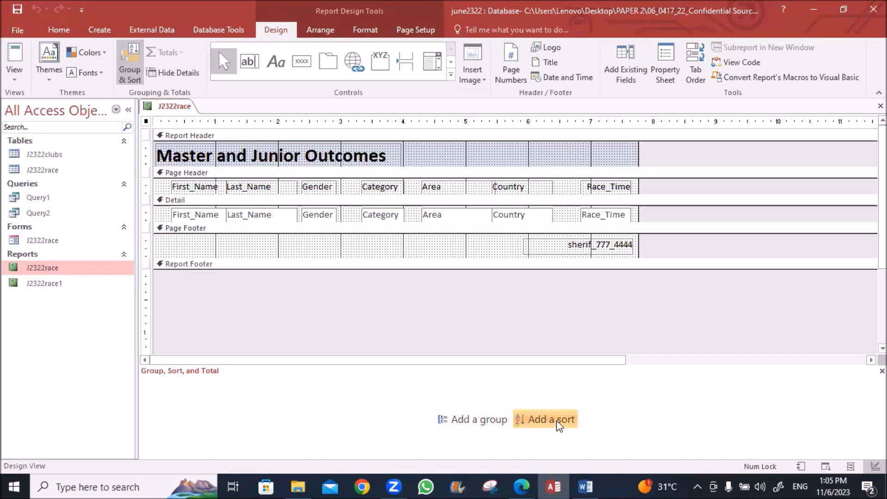
Add a Category A to Z sort to the J2322race report and check the question paper
{"action": "left_click", "coordinate": [545, 420]}
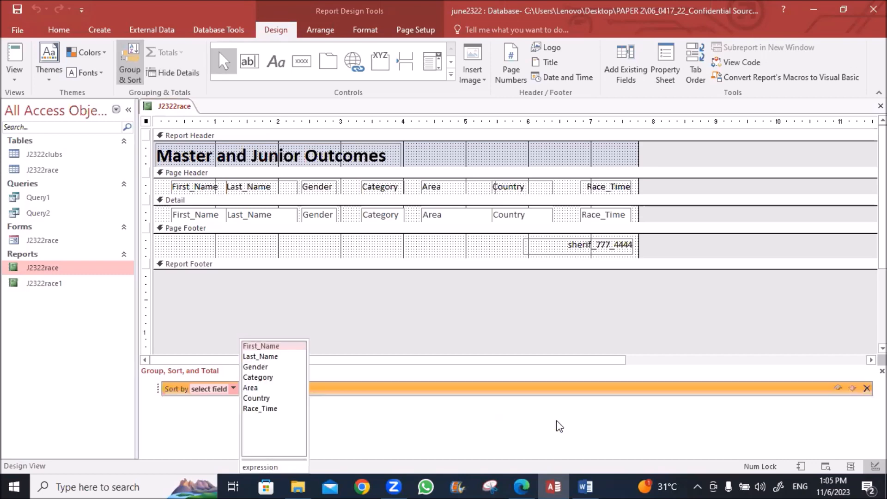
{"action": "left_click", "coordinate": [255, 378]}
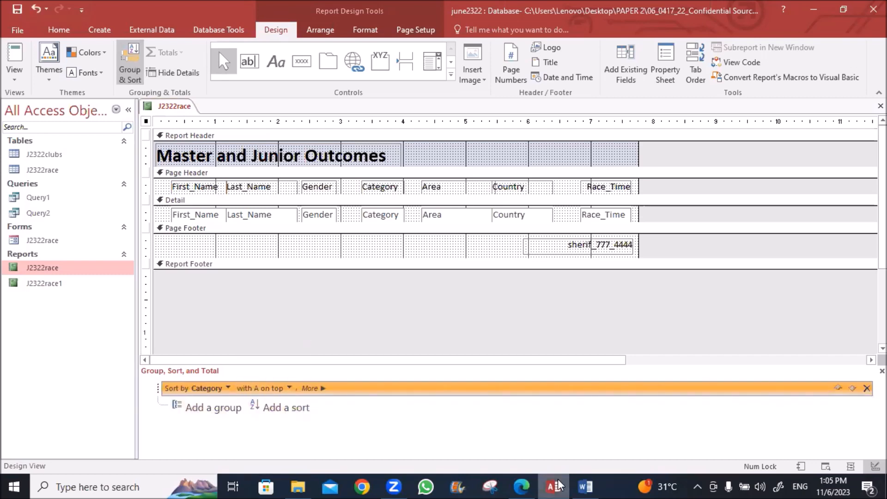
{"action": "mouse_move", "coordinate": [528, 482]}
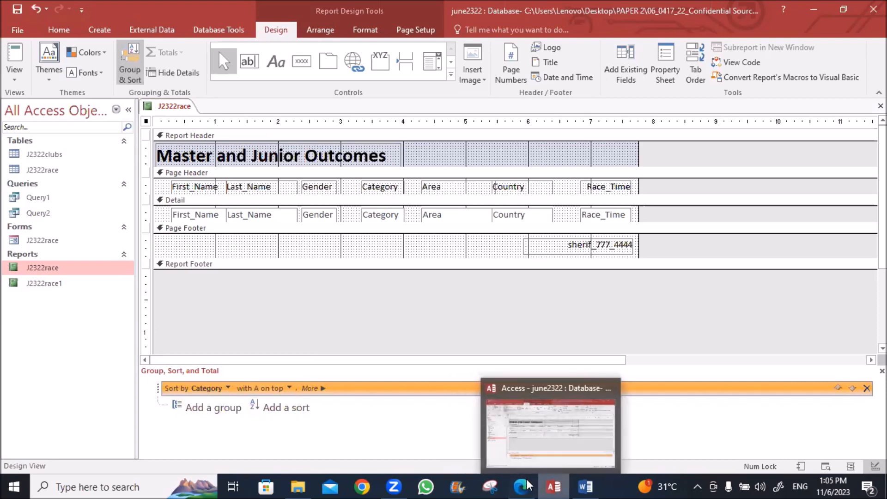
{"action": "left_click", "coordinate": [520, 486]}
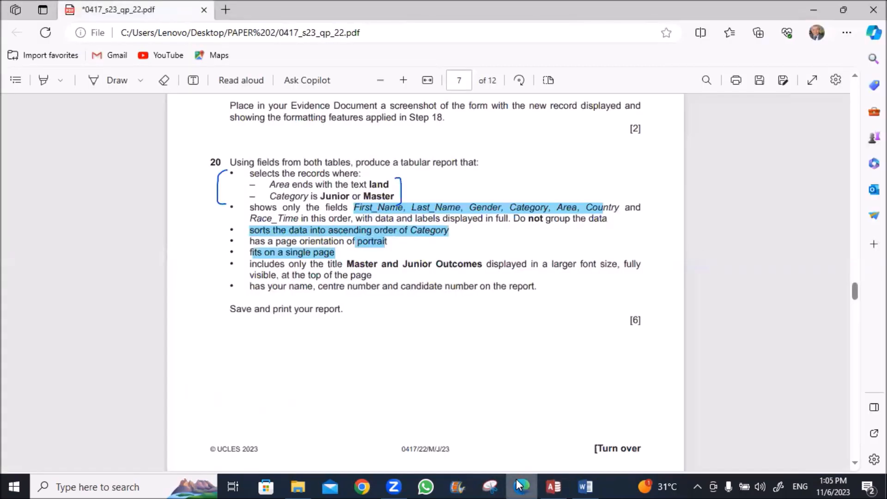
{"action": "left_click", "coordinate": [521, 485]}
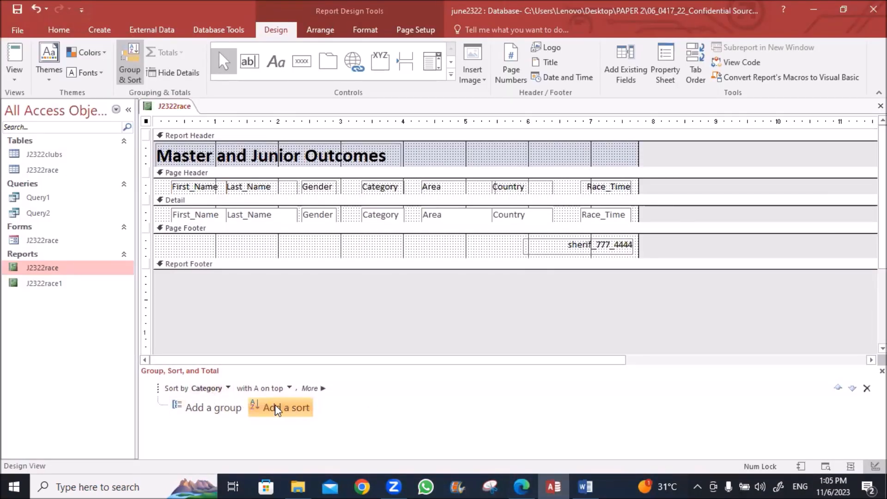
Show the Master and Junior Outcomes report in Print Preview and open the Print dialog
{"action": "right_click", "coordinate": [174, 107]}
{"action": "left_click", "coordinate": [184, 117]}
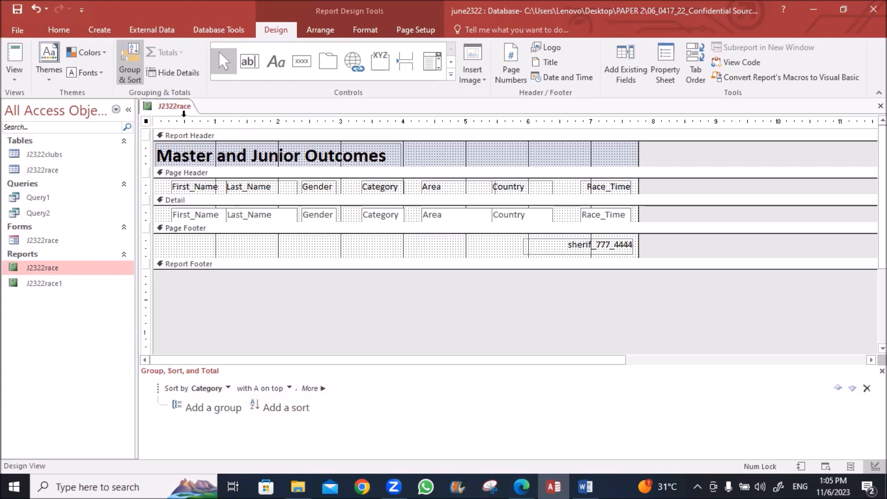
{"action": "right_click", "coordinate": [173, 106]}
{"action": "left_click", "coordinate": [199, 214]}
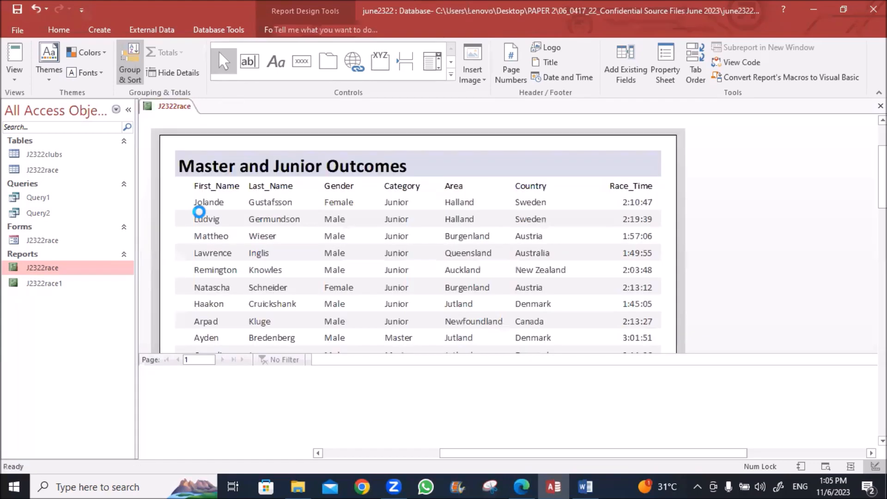
{"action": "left_click", "coordinate": [13, 57]}
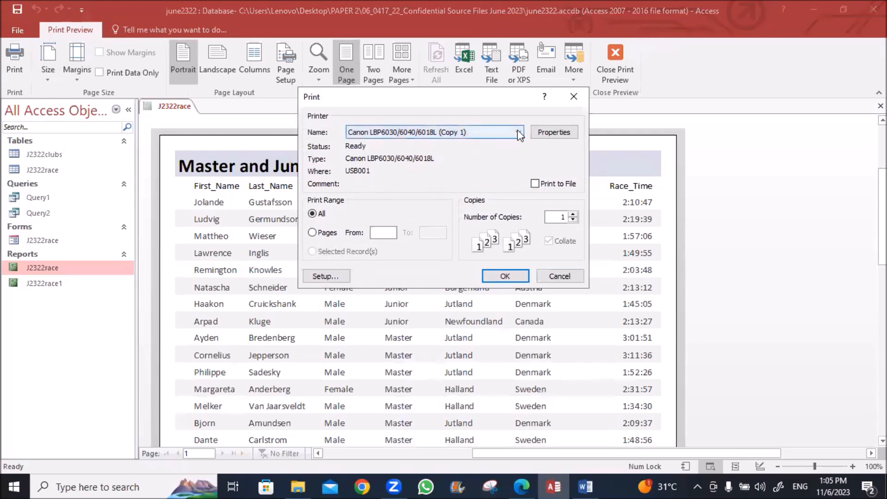
Print via Microsoft Print to PDF, replacing 2.pdf, then open 2.pdf from the source folder
{"action": "left_click", "coordinate": [499, 133]}
{"action": "left_click", "coordinate": [407, 170]}
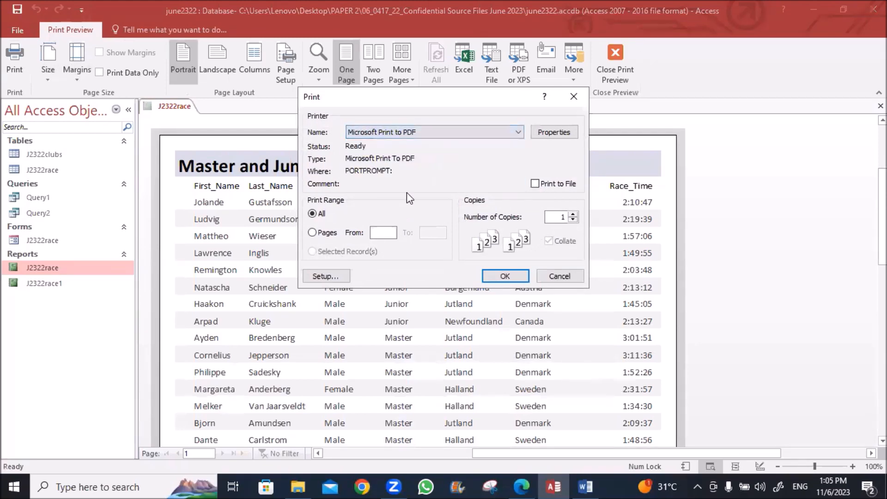
{"action": "left_click", "coordinate": [506, 275]}
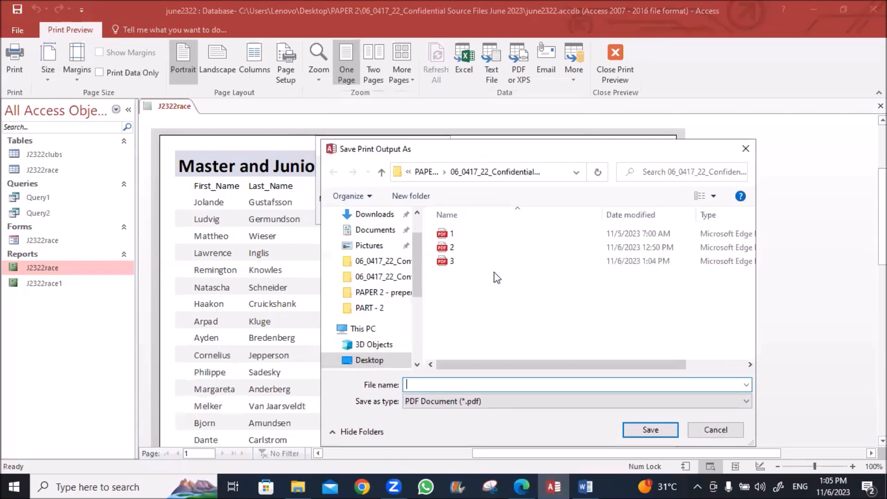
{"action": "double_click", "coordinate": [452, 248]}
{"action": "left_click", "coordinate": [475, 244]}
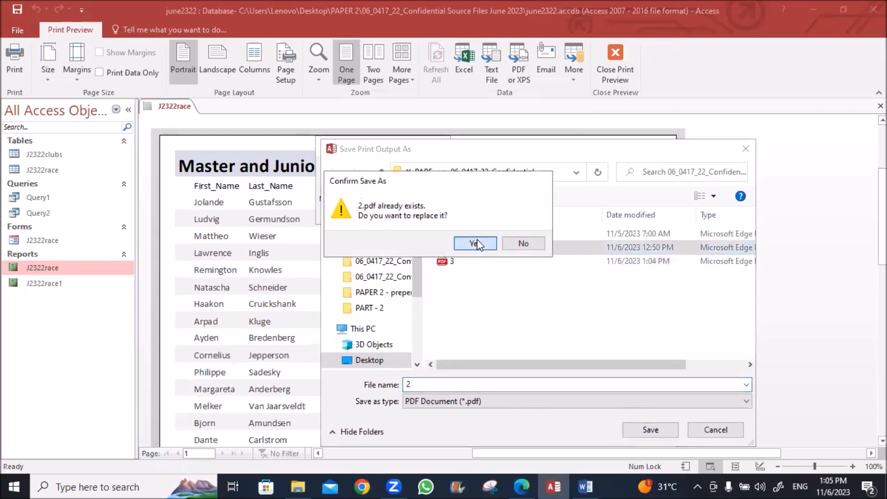
{"action": "left_click", "coordinate": [298, 486]}
{"action": "double_click", "coordinate": [136, 164]}
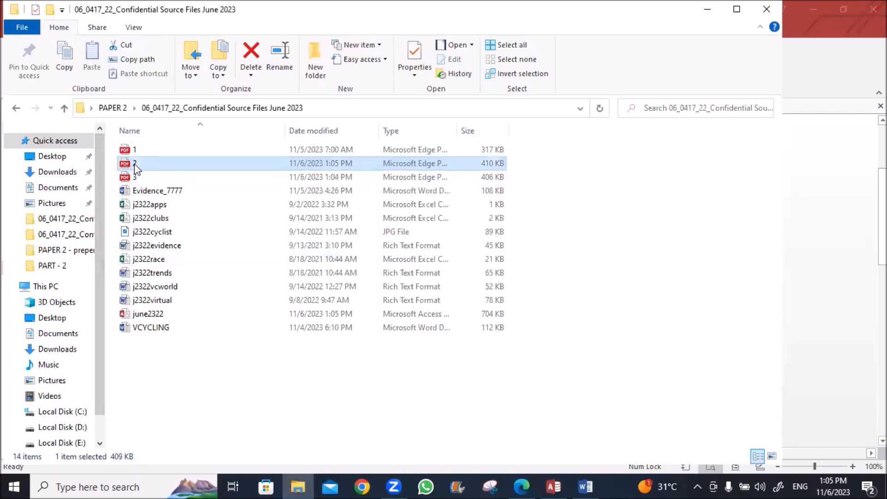
Mark beside the Category column in 2.pdf to confirm Junior rows precede Master rows
{"action": "scroll", "coordinate": [331, 214], "scroll_direction": "up", "scroll_amount": 1}
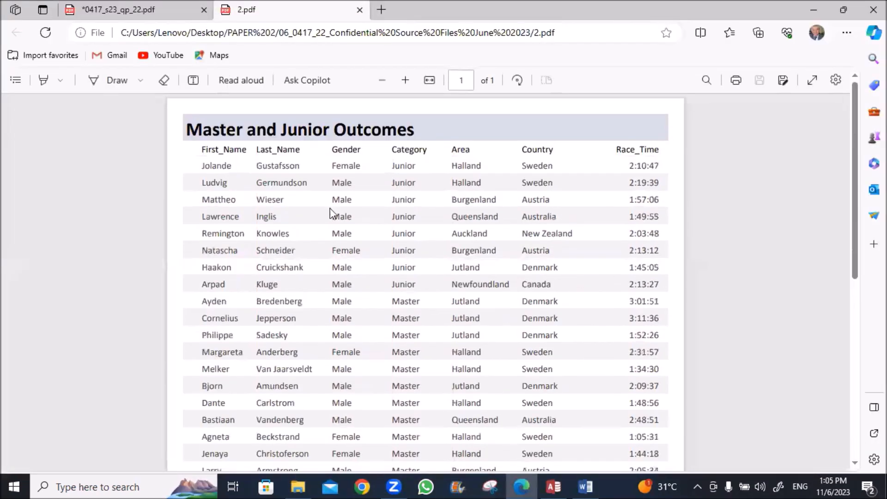
{"action": "left_click_drag", "start_coordinate": [398, 165], "coordinate": [402, 291]}
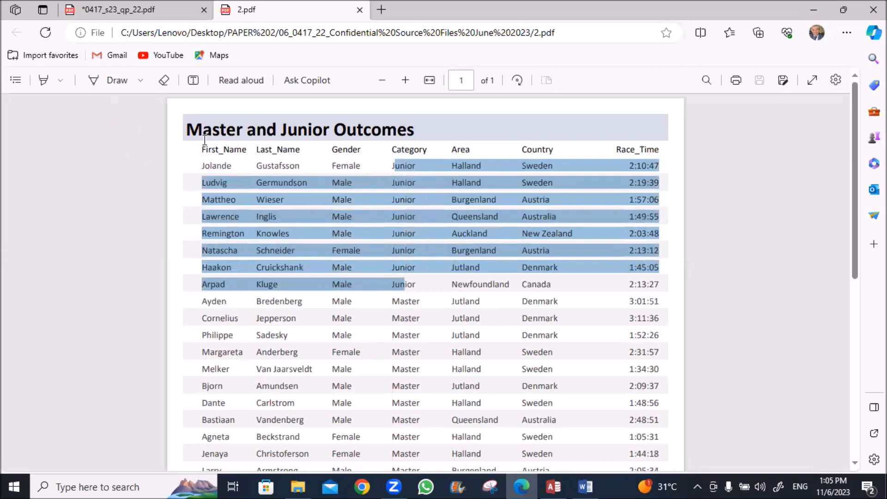
{"action": "left_click", "coordinate": [183, 153]}
{"action": "left_click", "coordinate": [95, 80]}
{"action": "mouse_move", "coordinate": [394, 160]}
{"action": "left_mouse_down"}
{"action": "mouse_move", "coordinate": [379, 205]}
{"action": "mouse_move", "coordinate": [379, 257]}
{"action": "mouse_move", "coordinate": [394, 274]}
{"action": "mouse_move", "coordinate": [383, 369]}
{"action": "left_mouse_up"}
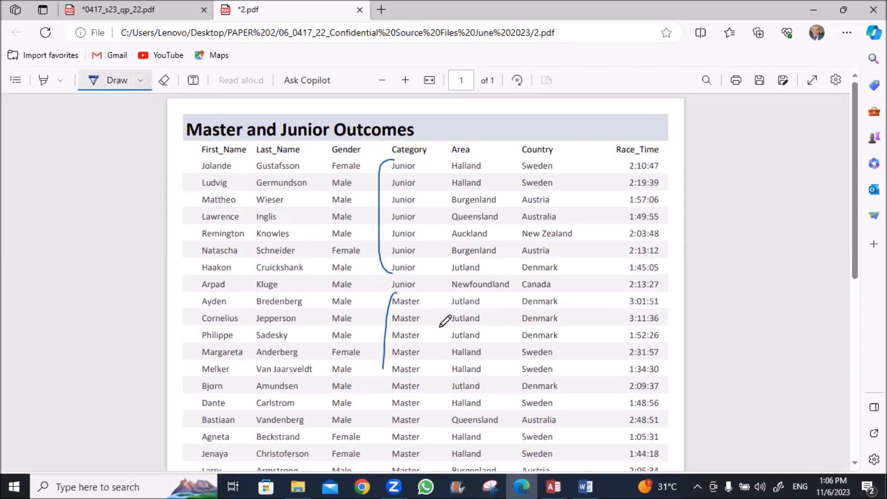
{"action": "scroll", "coordinate": [482, 308], "scroll_direction": "down", "scroll_amount": 5}
{"action": "scroll", "coordinate": [485, 302], "scroll_direction": "down", "scroll_amount": 3}
{"action": "scroll", "coordinate": [485, 303], "scroll_direction": "up", "scroll_amount": 10}
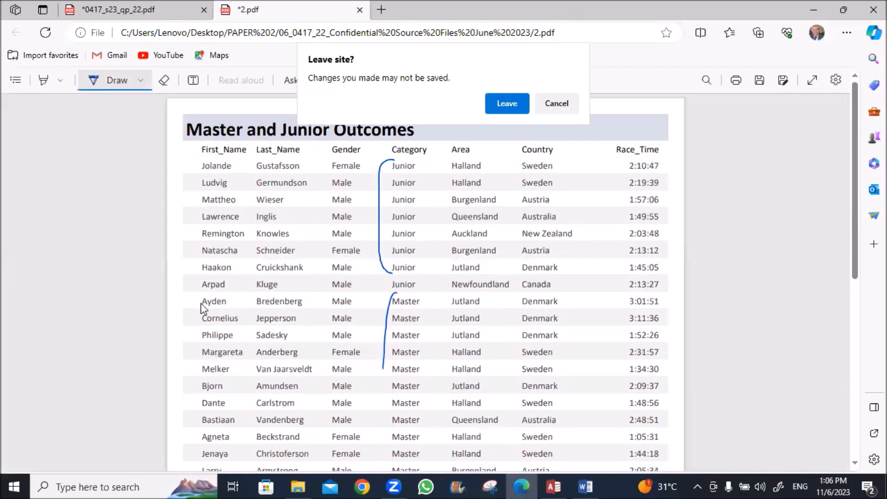
Close 2.pdf without keeping the ink marks and return to the Access preview
{"action": "left_click", "coordinate": [508, 111]}
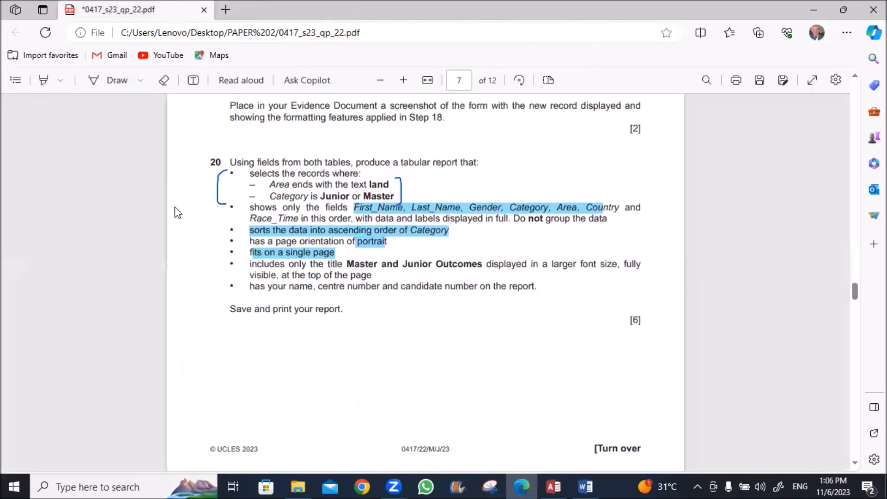
{"action": "scroll", "coordinate": [175, 211], "scroll_direction": "down", "scroll_amount": 5}
{"action": "scroll", "coordinate": [175, 211], "scroll_direction": "down", "scroll_amount": 6}
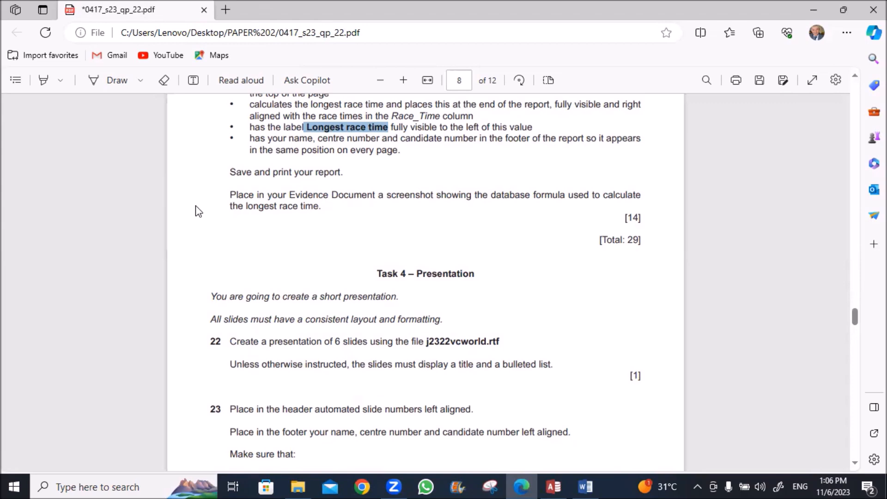
{"action": "left_click", "coordinate": [553, 487]}
Close the J2322race preview and open J2322race1 in Design View
{"action": "right_click", "coordinate": [179, 111]}
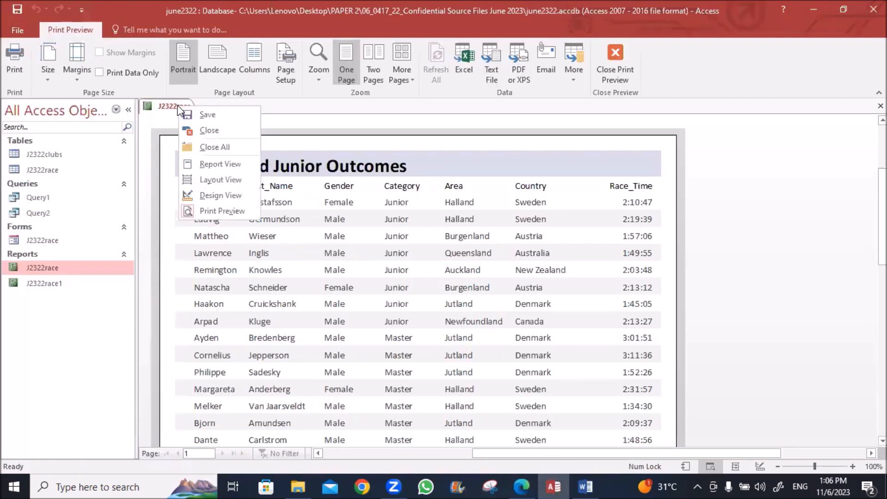
{"action": "left_click", "coordinate": [198, 128]}
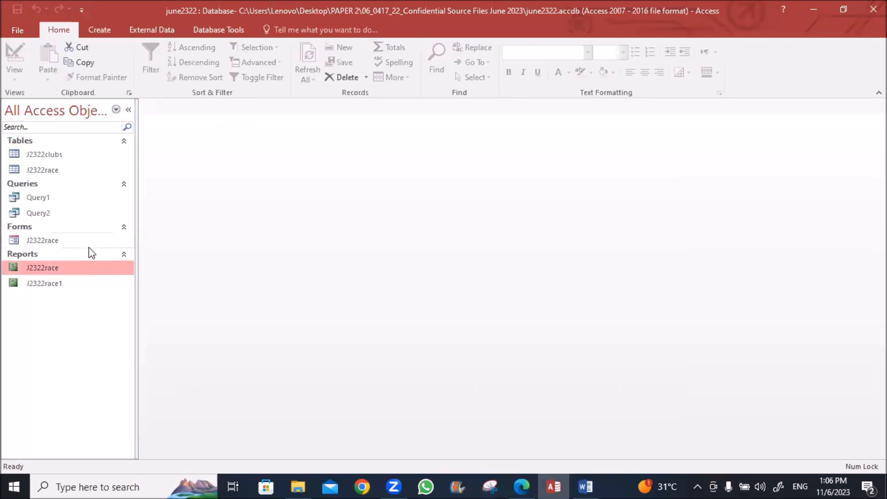
{"action": "right_click", "coordinate": [54, 287]}
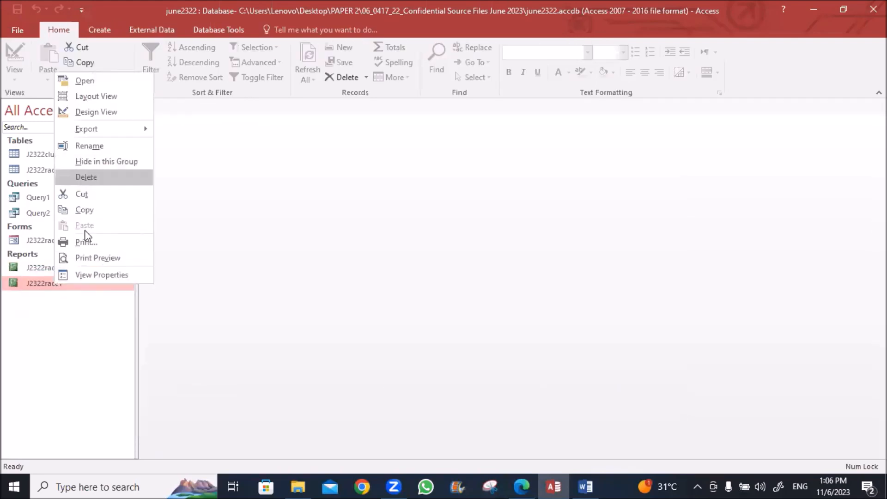
{"action": "left_click", "coordinate": [79, 112]}
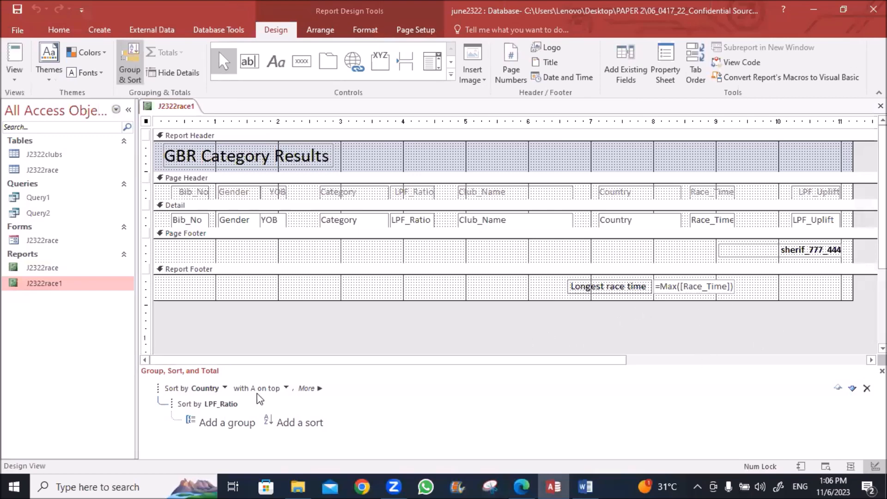
Snip and copy the Longest race time =Max([Race_Time]) box, checking Step 21 in Word
{"action": "left_click", "coordinate": [486, 487]}
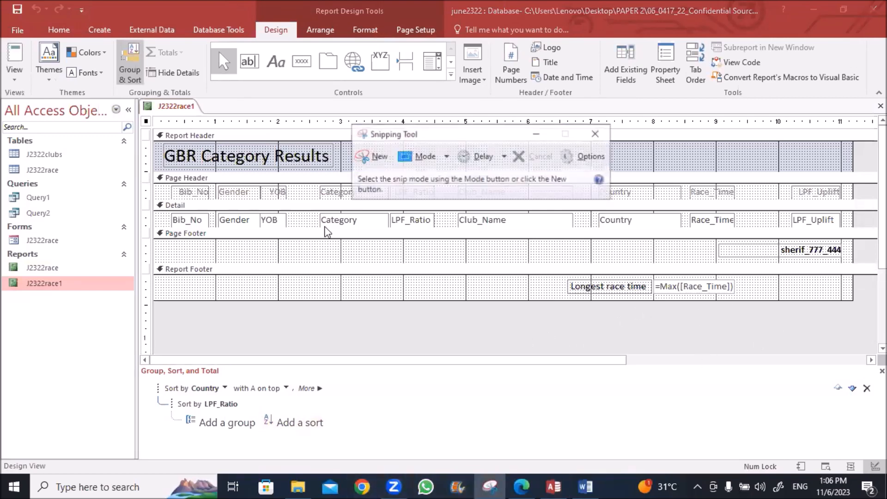
{"action": "left_click", "coordinate": [361, 157]}
{"action": "left_click_drag", "start_coordinate": [742, 275], "coordinate": [560, 301]}
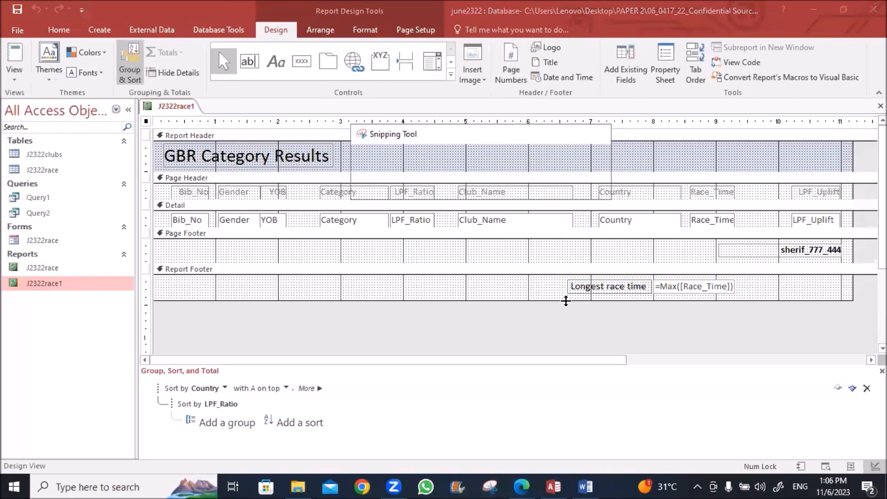
{"action": "left_click", "coordinate": [691, 199]}
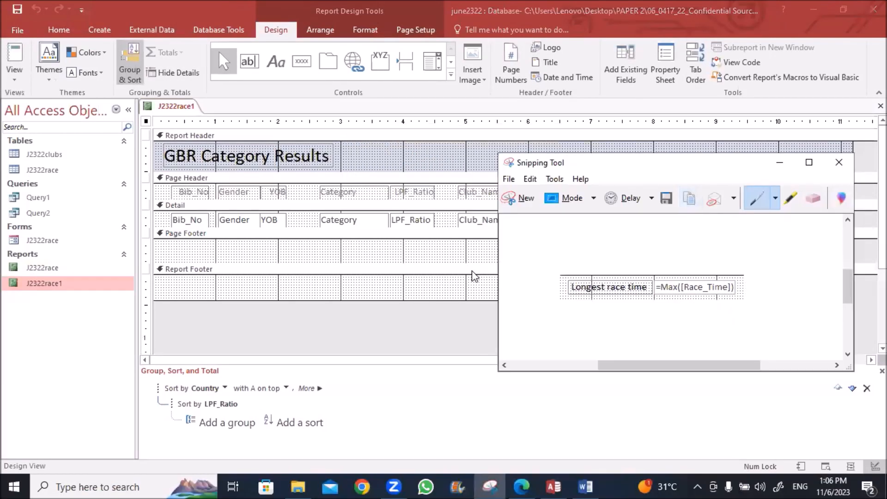
{"action": "left_click", "coordinate": [586, 487]}
{"action": "scroll", "coordinate": [311, 342], "scroll_direction": "down", "scroll_amount": 5}
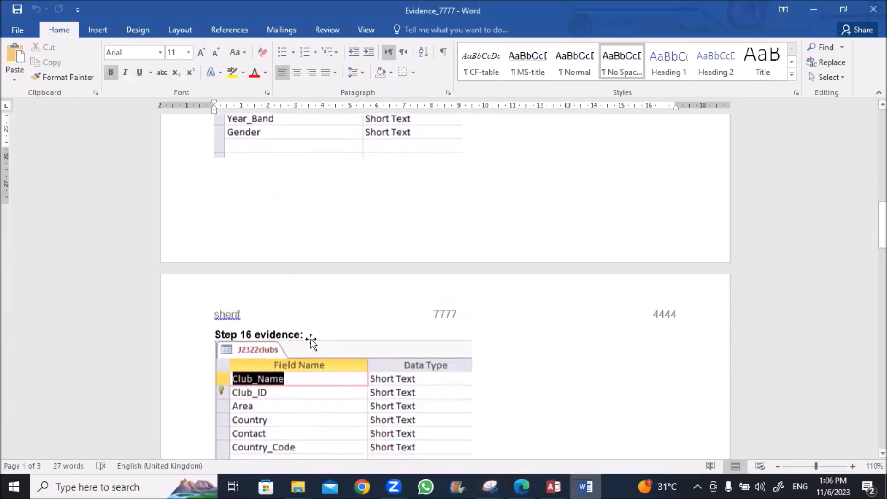
{"action": "scroll", "coordinate": [311, 342], "scroll_direction": "down", "scroll_amount": 20}
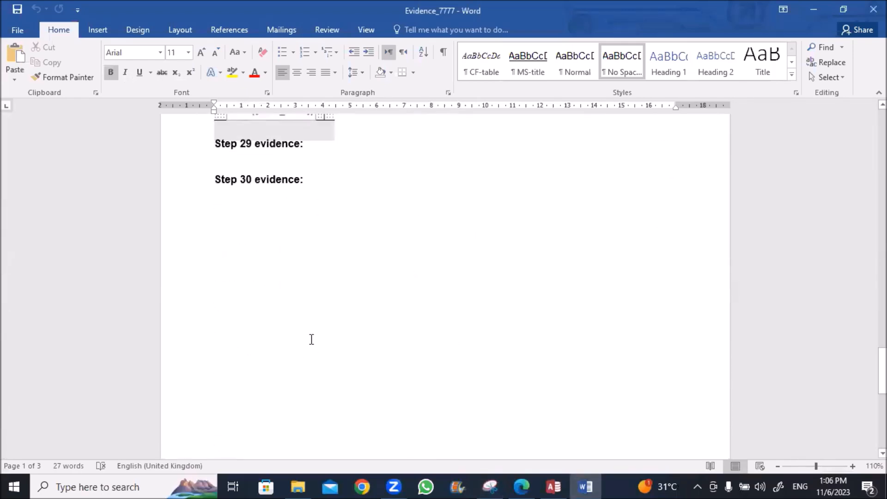
{"action": "scroll", "coordinate": [311, 340], "scroll_direction": "up", "scroll_amount": 5}
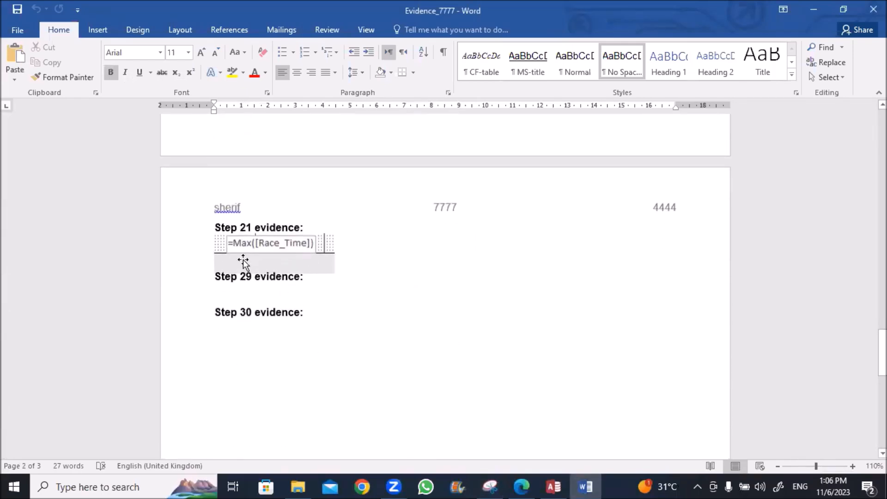
{"action": "left_click", "coordinate": [553, 487]}
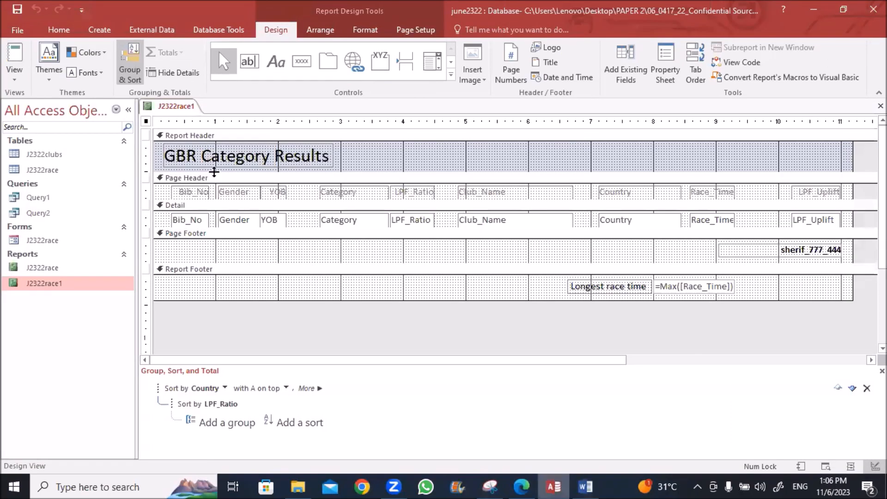
Close the J2322race1 design and scroll the question paper to the Task 4 – Presentation heading
{"action": "left_click", "coordinate": [881, 105]}
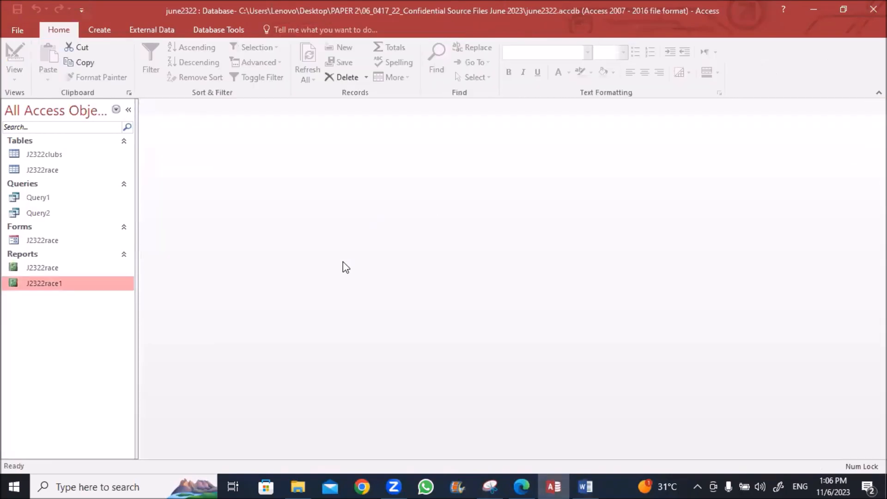
{"action": "left_click", "coordinate": [528, 479]}
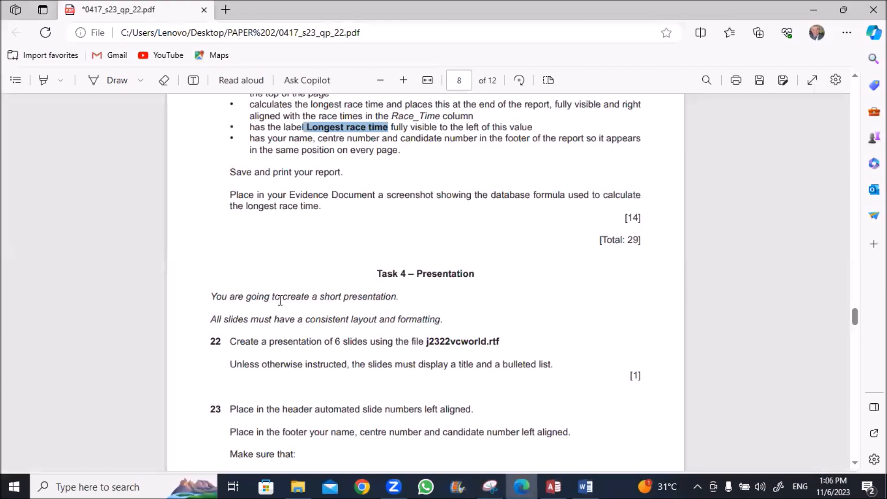
{"action": "scroll", "coordinate": [377, 271], "scroll_direction": "up", "scroll_amount": 10}
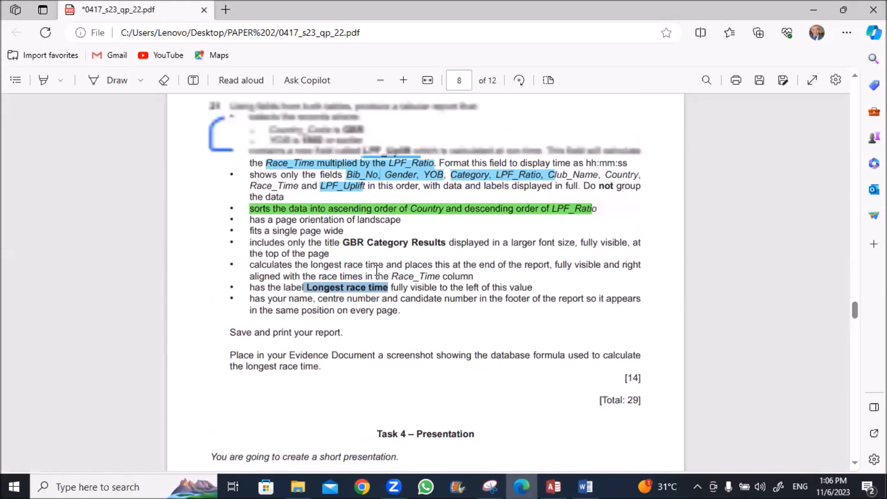
{"action": "scroll", "coordinate": [376, 270], "scroll_direction": "down", "scroll_amount": 10}
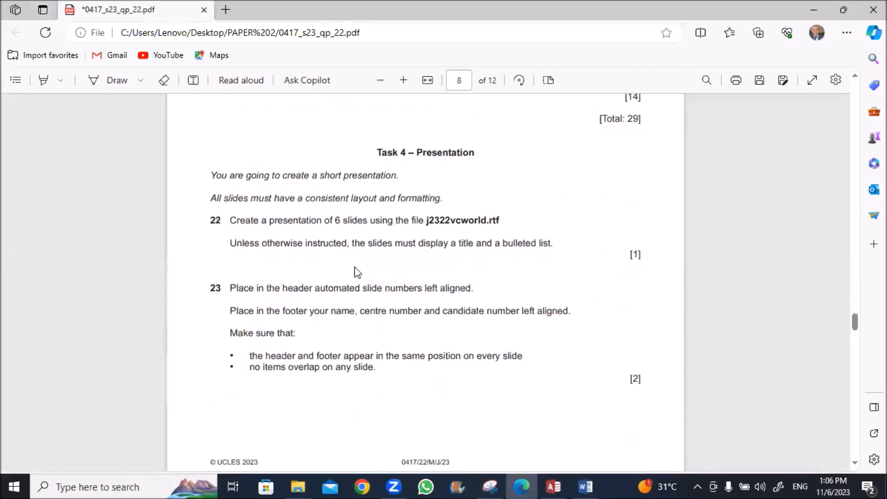
{"action": "left_click_drag", "start_coordinate": [417, 153], "coordinate": [475, 151]}
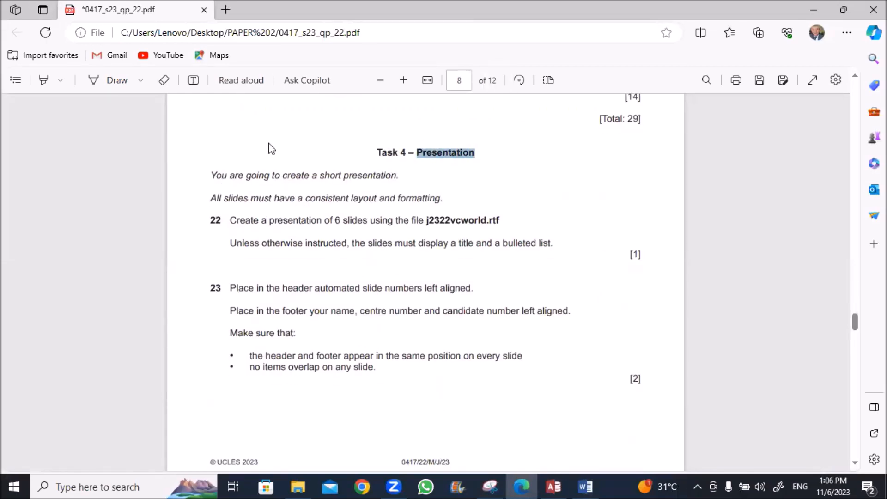